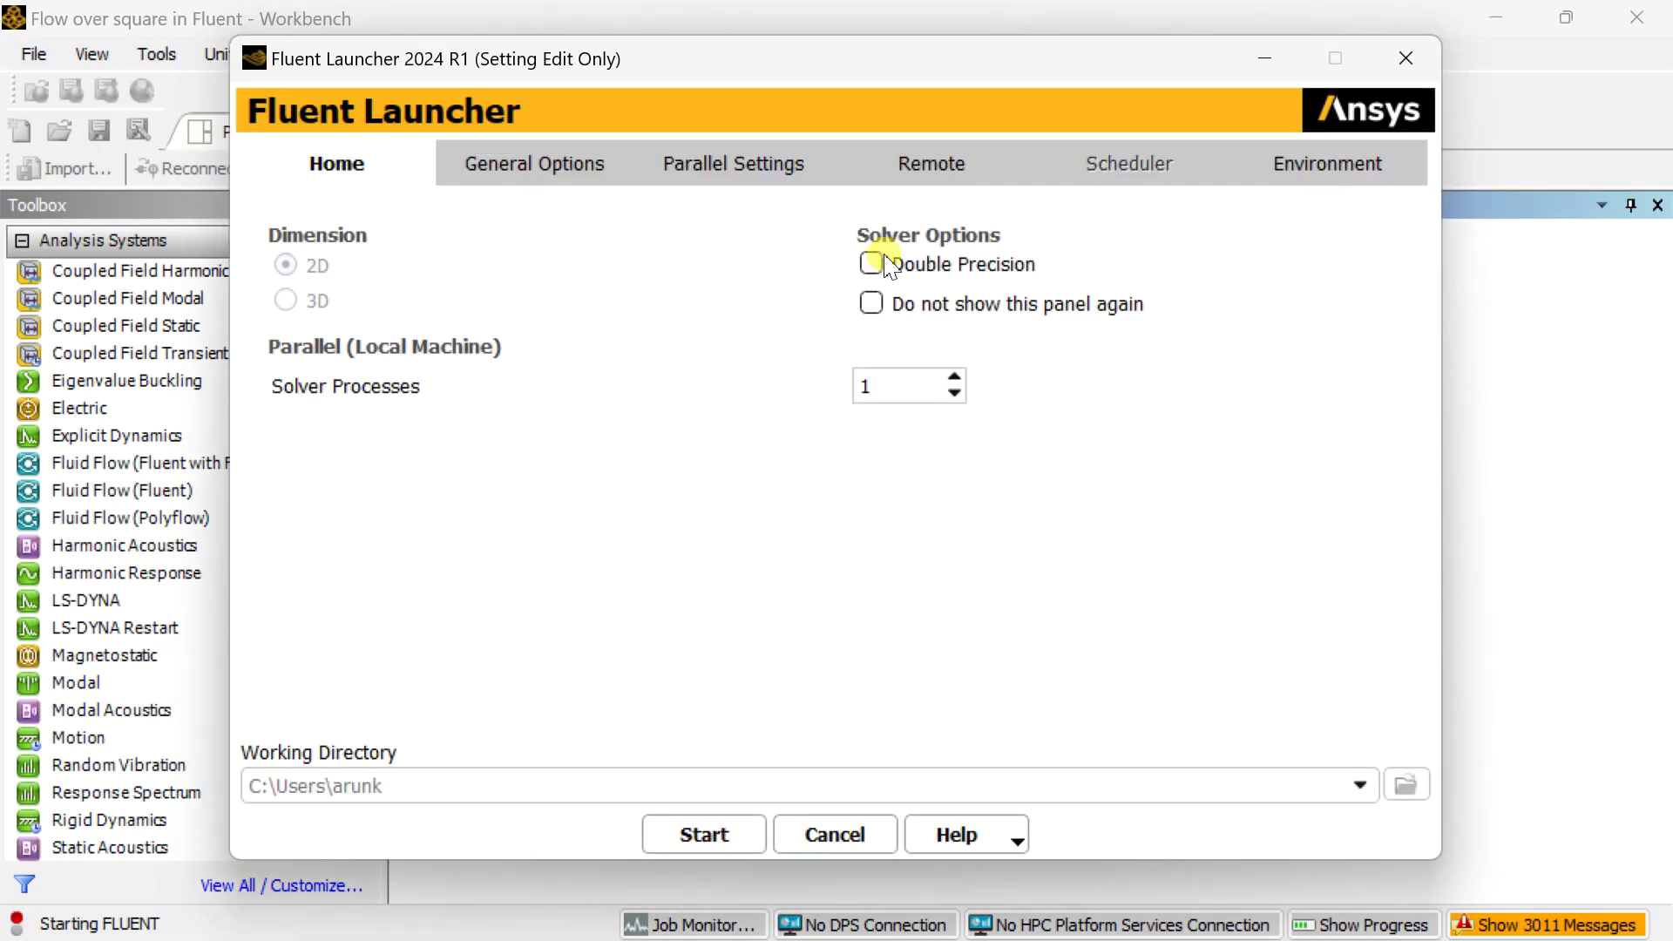
Enable Double Precision in the Fluent Launcher for the 2D fluid flow setup.
{"action": "left_click", "coordinate": [871, 263]}
Launch Fluent in double precision and set the solver time to Transient.
{"action": "left_click", "coordinate": [664, 830]}
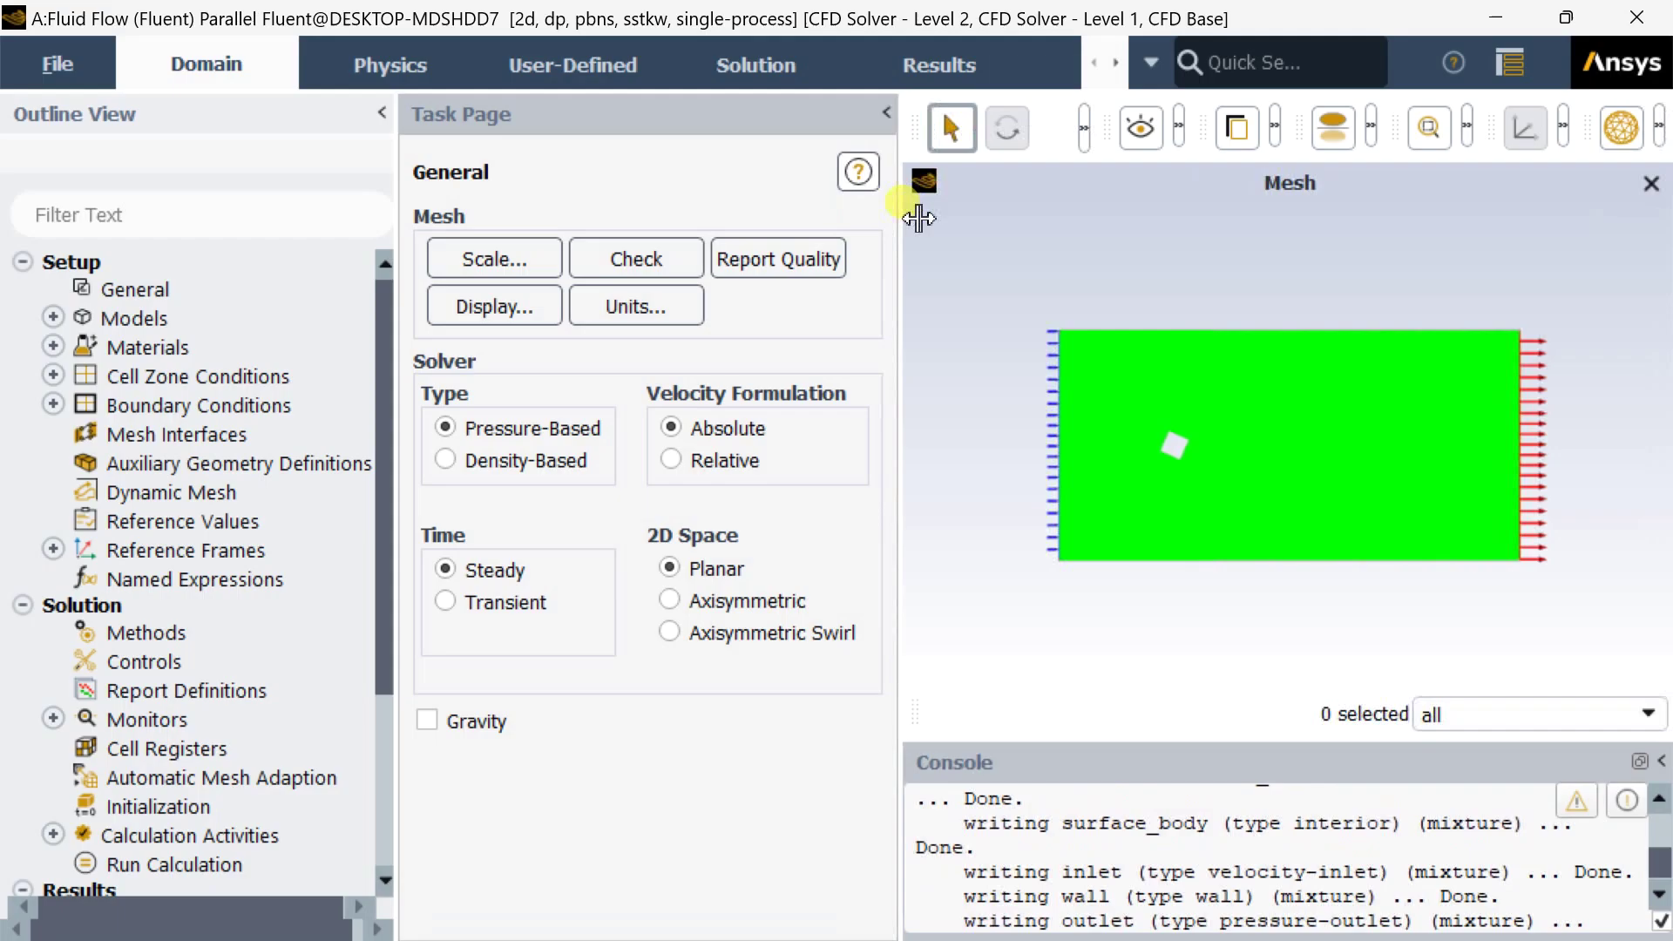
{"action": "left_click_drag", "start_coordinate": [919, 218], "coordinate": [942, 218]}
{"action": "left_click", "coordinate": [459, 603]}
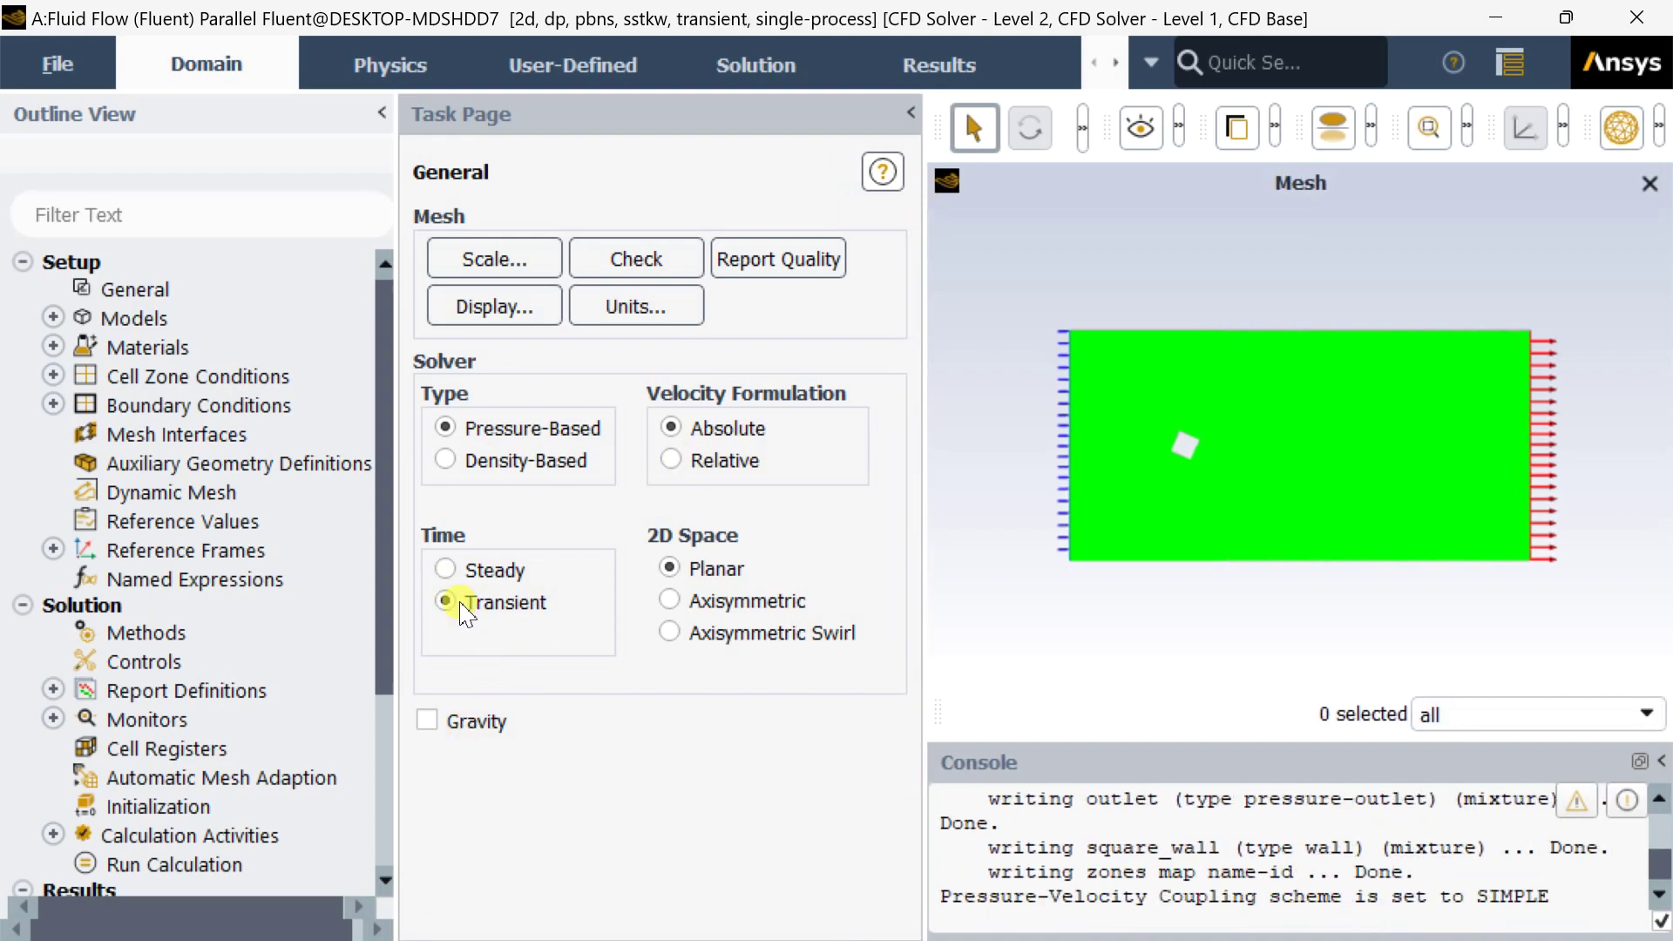
Set the Viscous model to Laminar.
{"action": "double_click", "coordinate": [148, 321]}
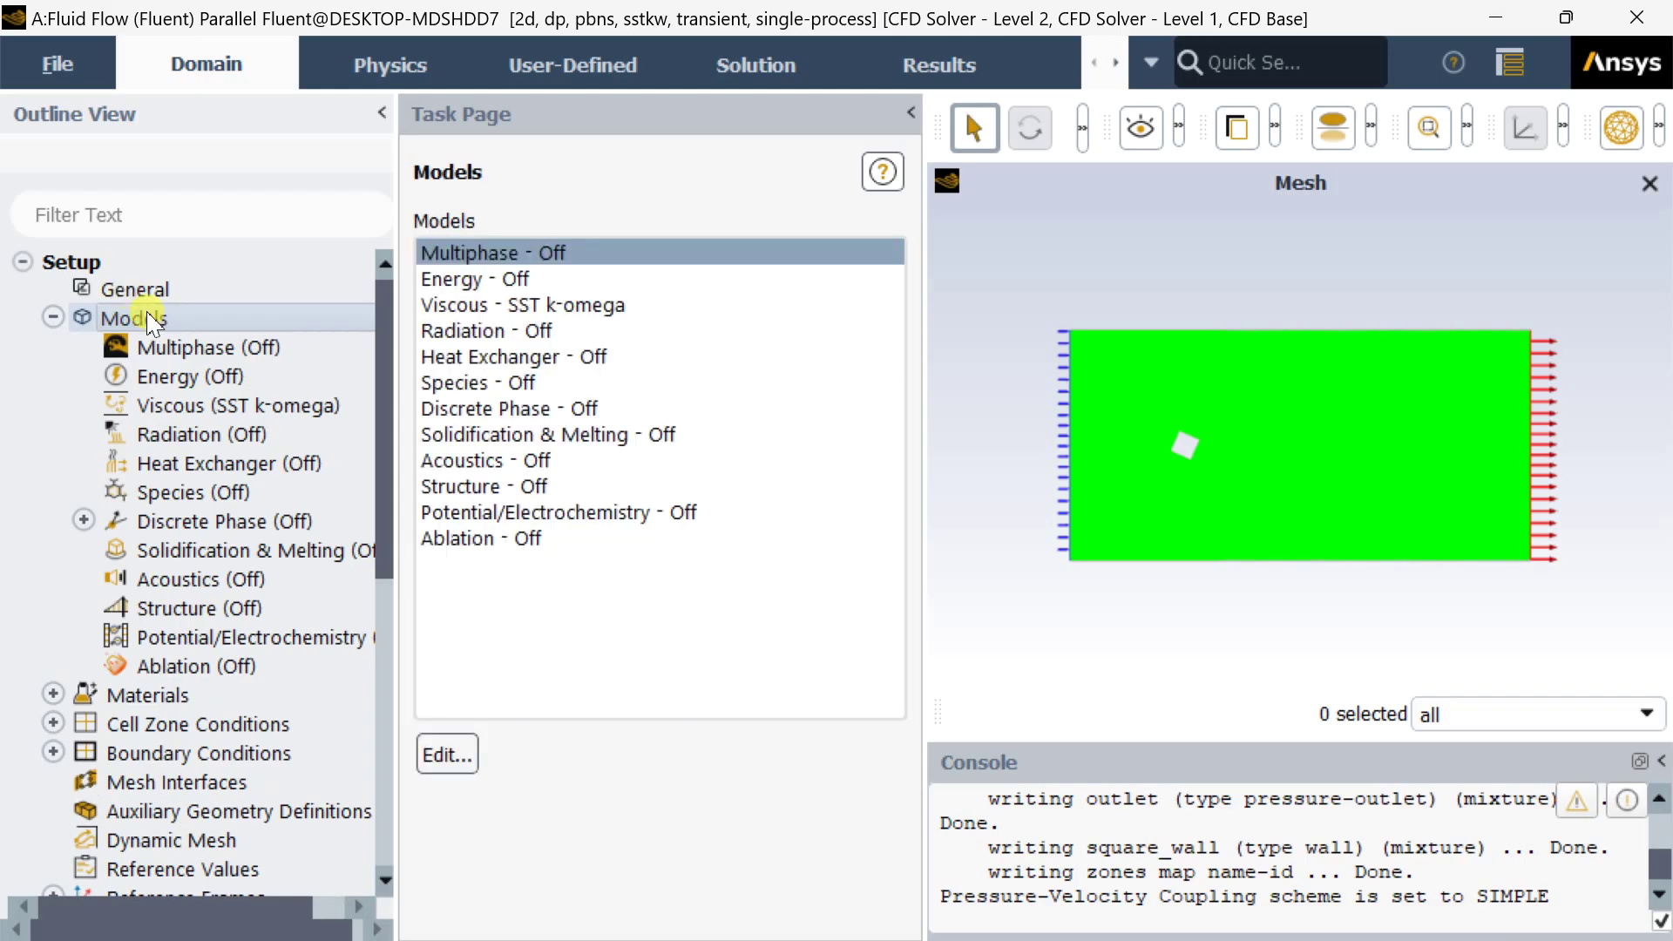
{"action": "left_click", "coordinate": [607, 305]}
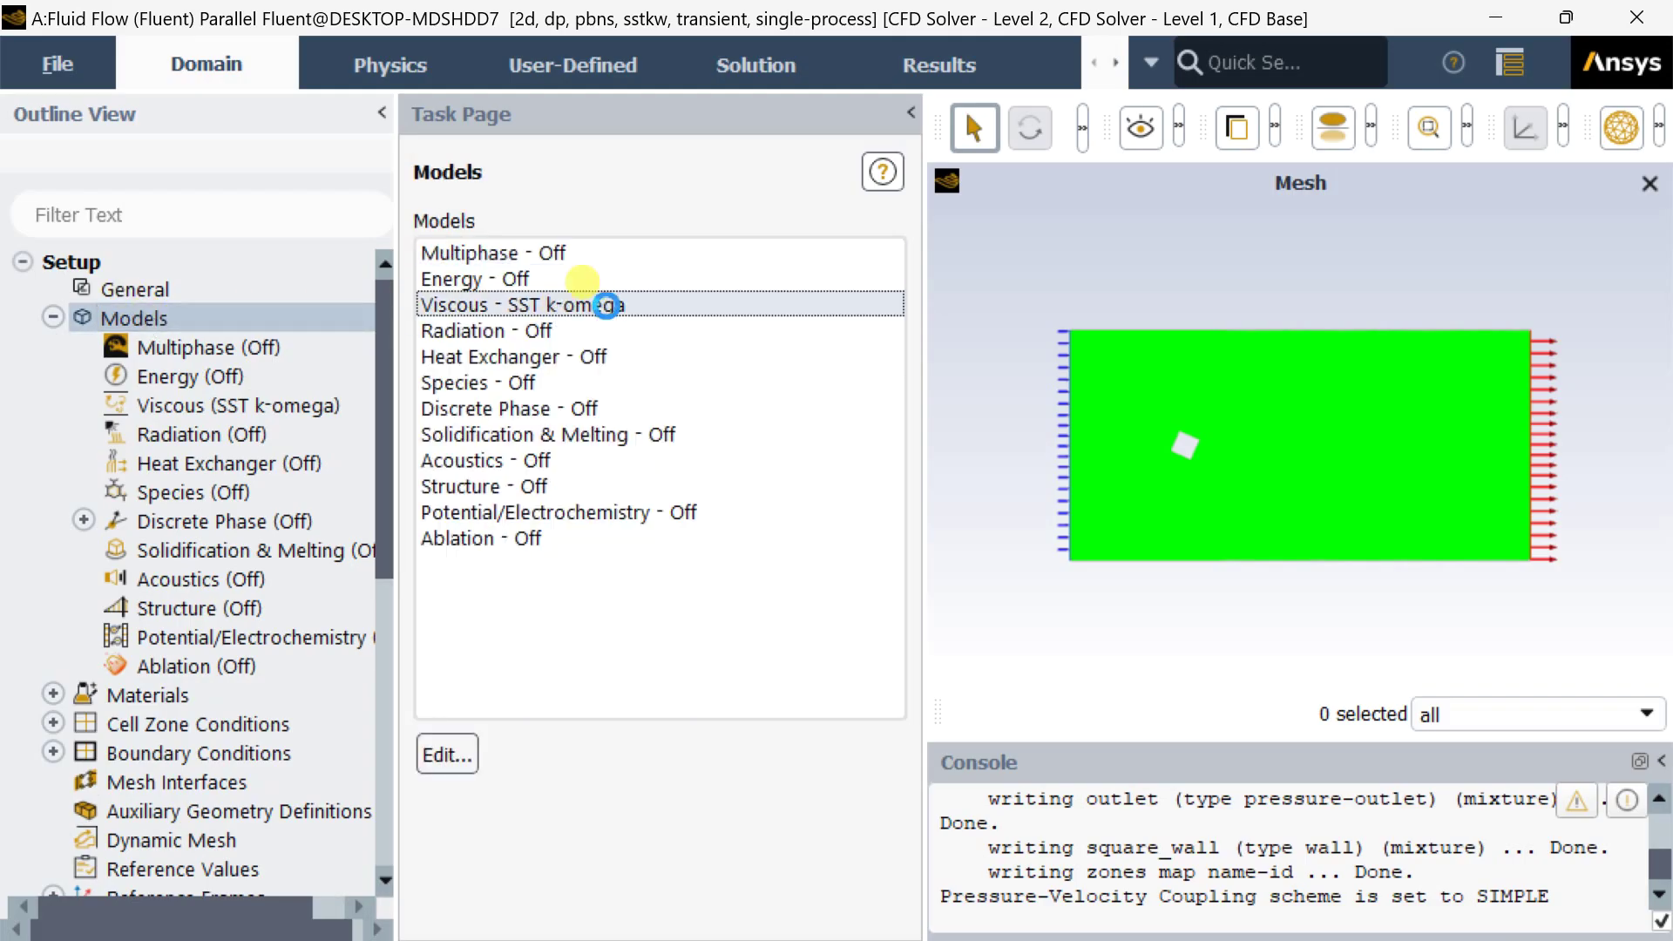
{"action": "double_click", "coordinate": [606, 305]}
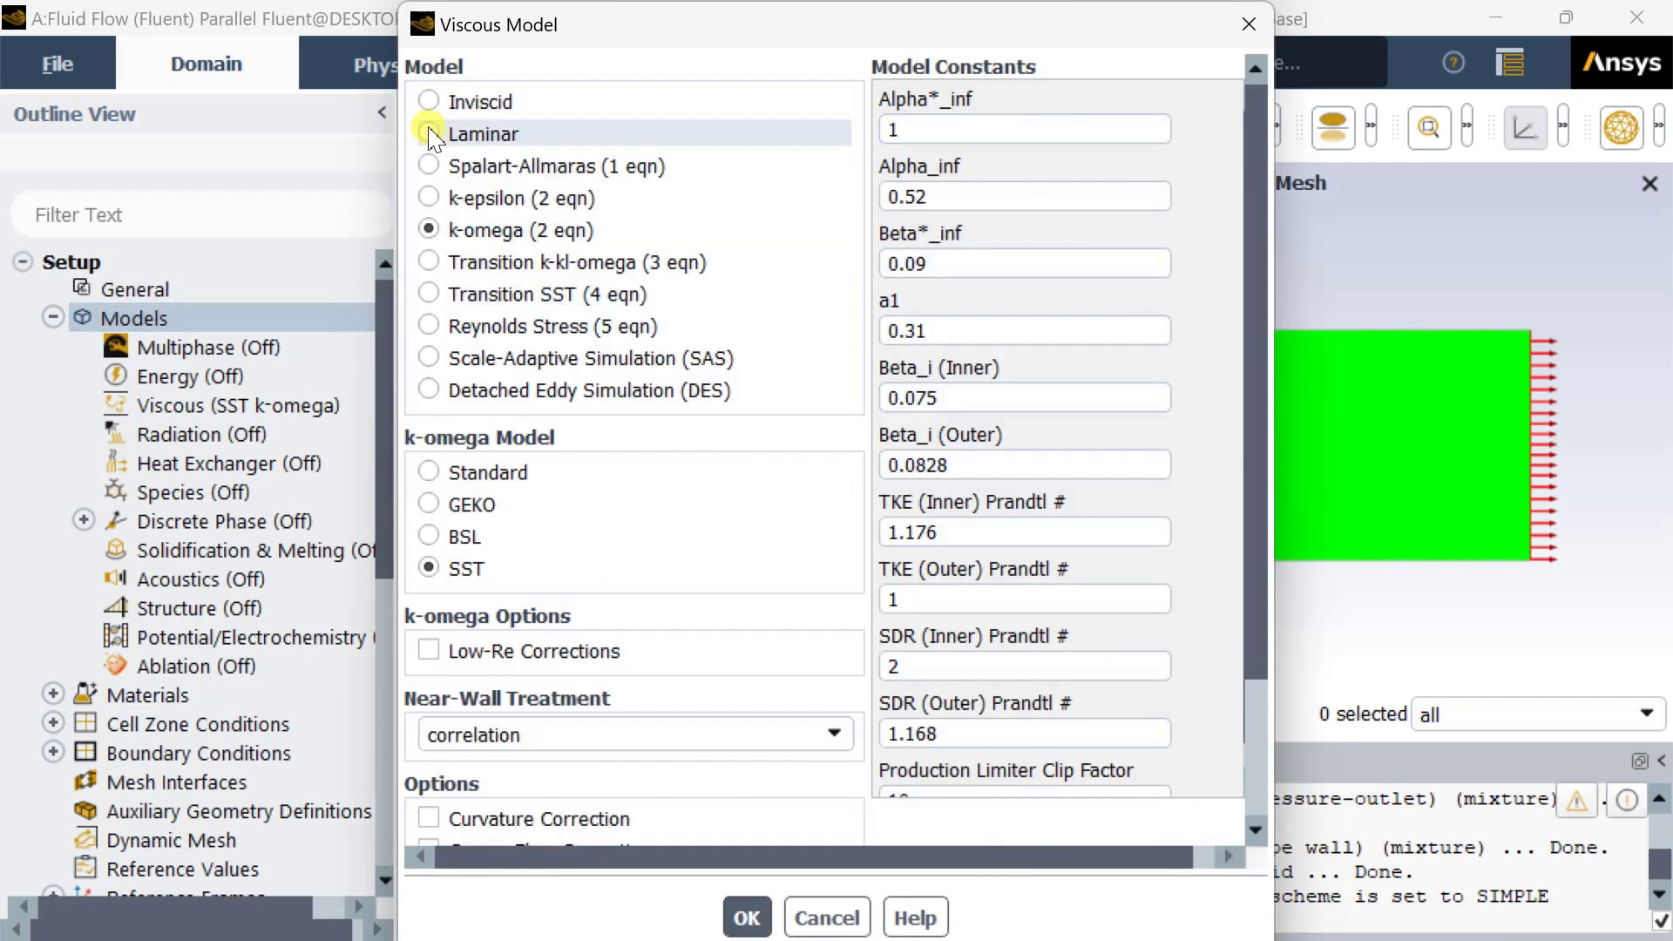
{"action": "left_click", "coordinate": [431, 132]}
{"action": "left_click", "coordinate": [494, 465]}
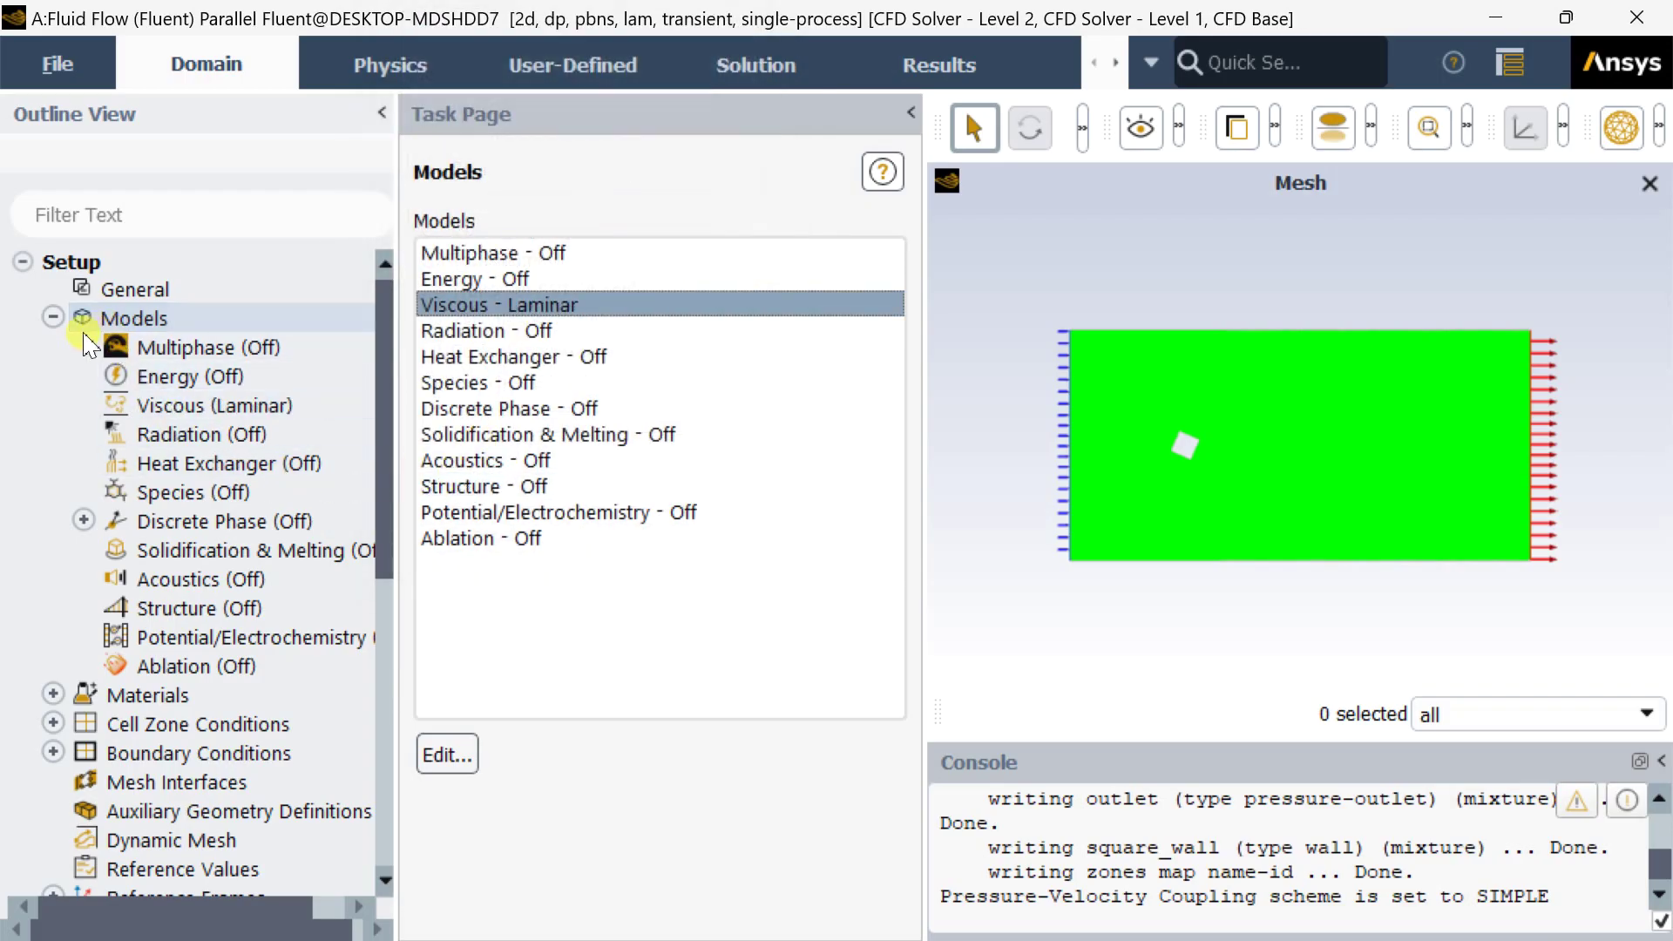
Review the air material and the solid-surface_body cell zone, then list the boundary zones.
{"action": "left_click", "coordinate": [53, 317]}
{"action": "double_click", "coordinate": [139, 347]}
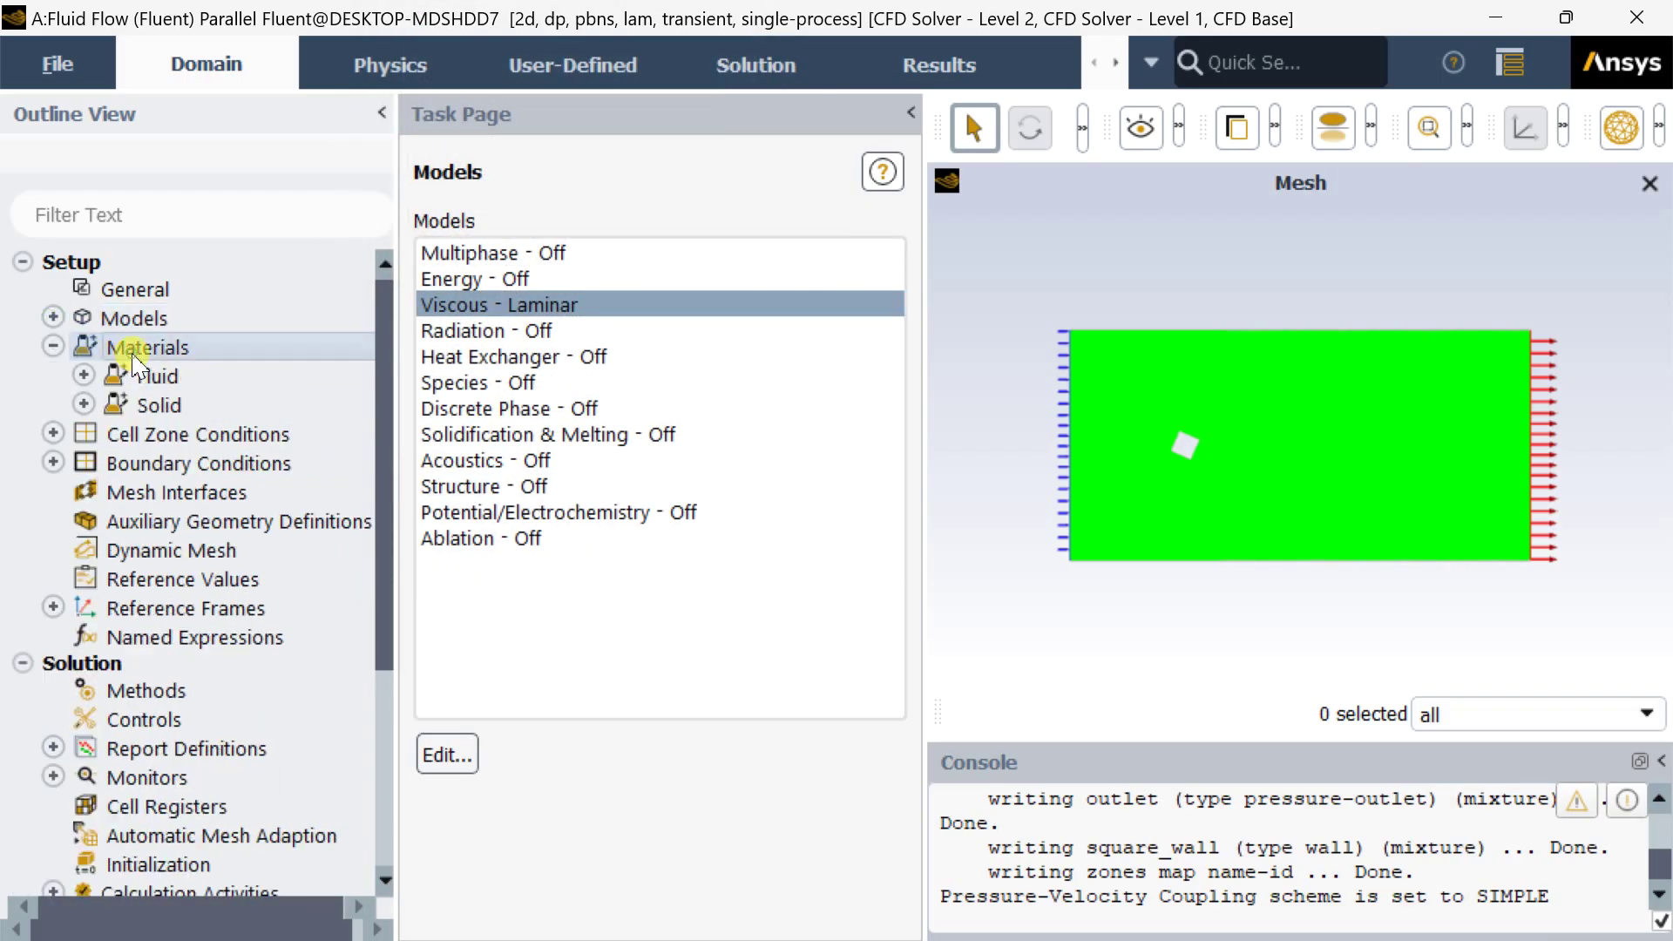
{"action": "left_click", "coordinate": [451, 279]}
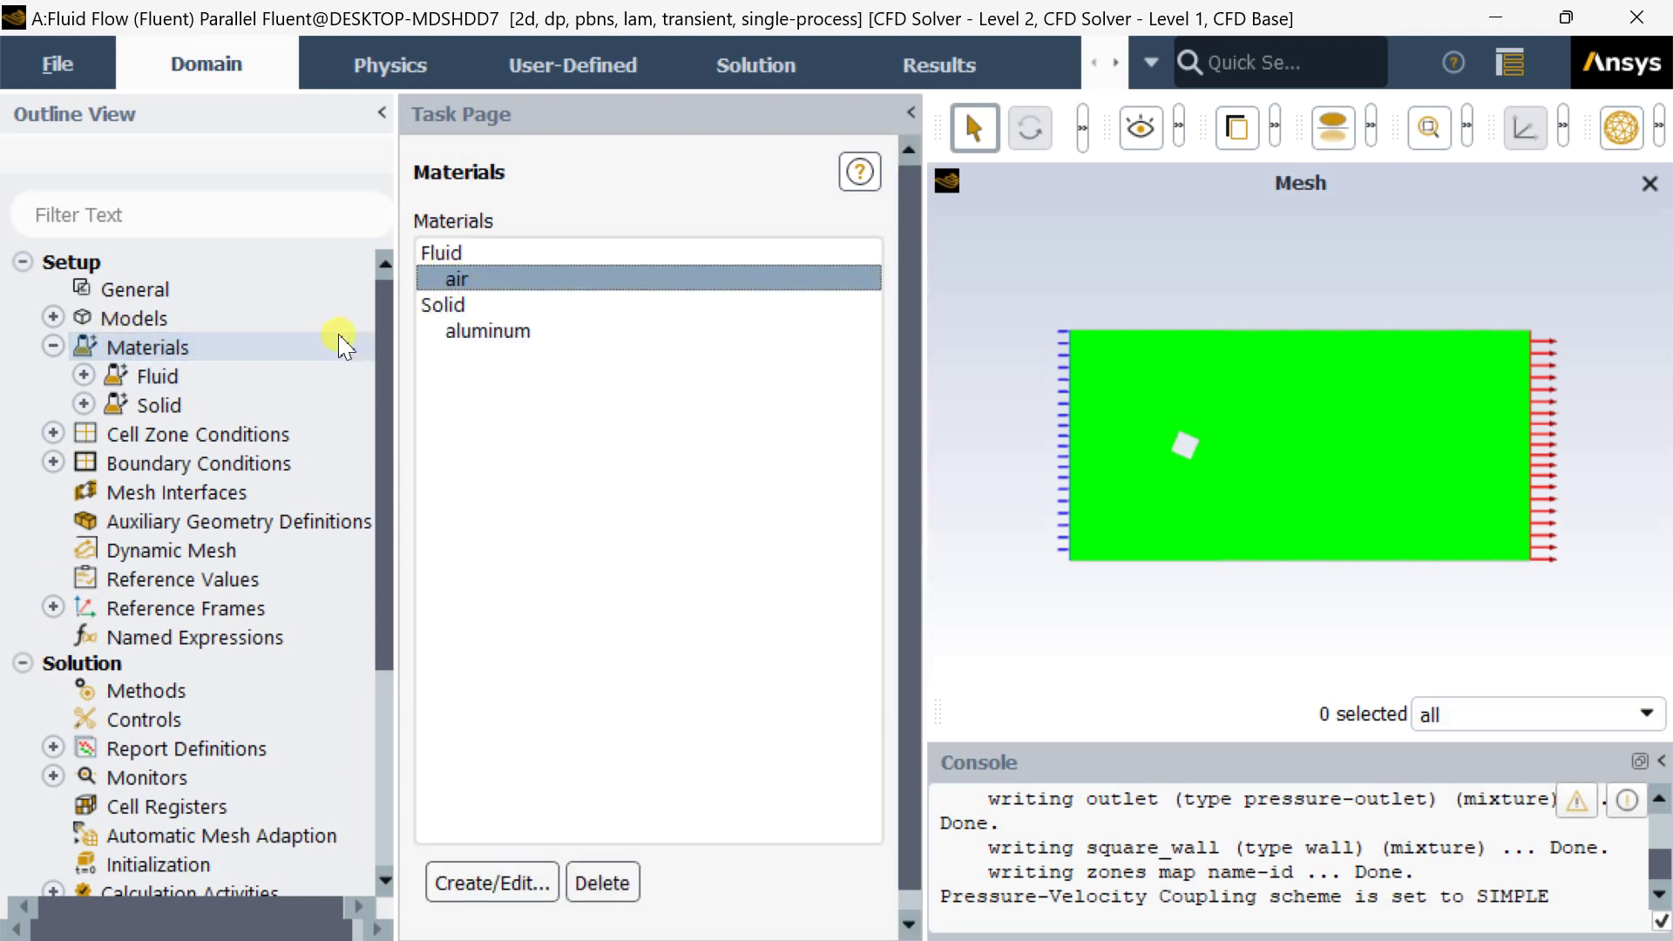
{"action": "double_click", "coordinate": [206, 440]}
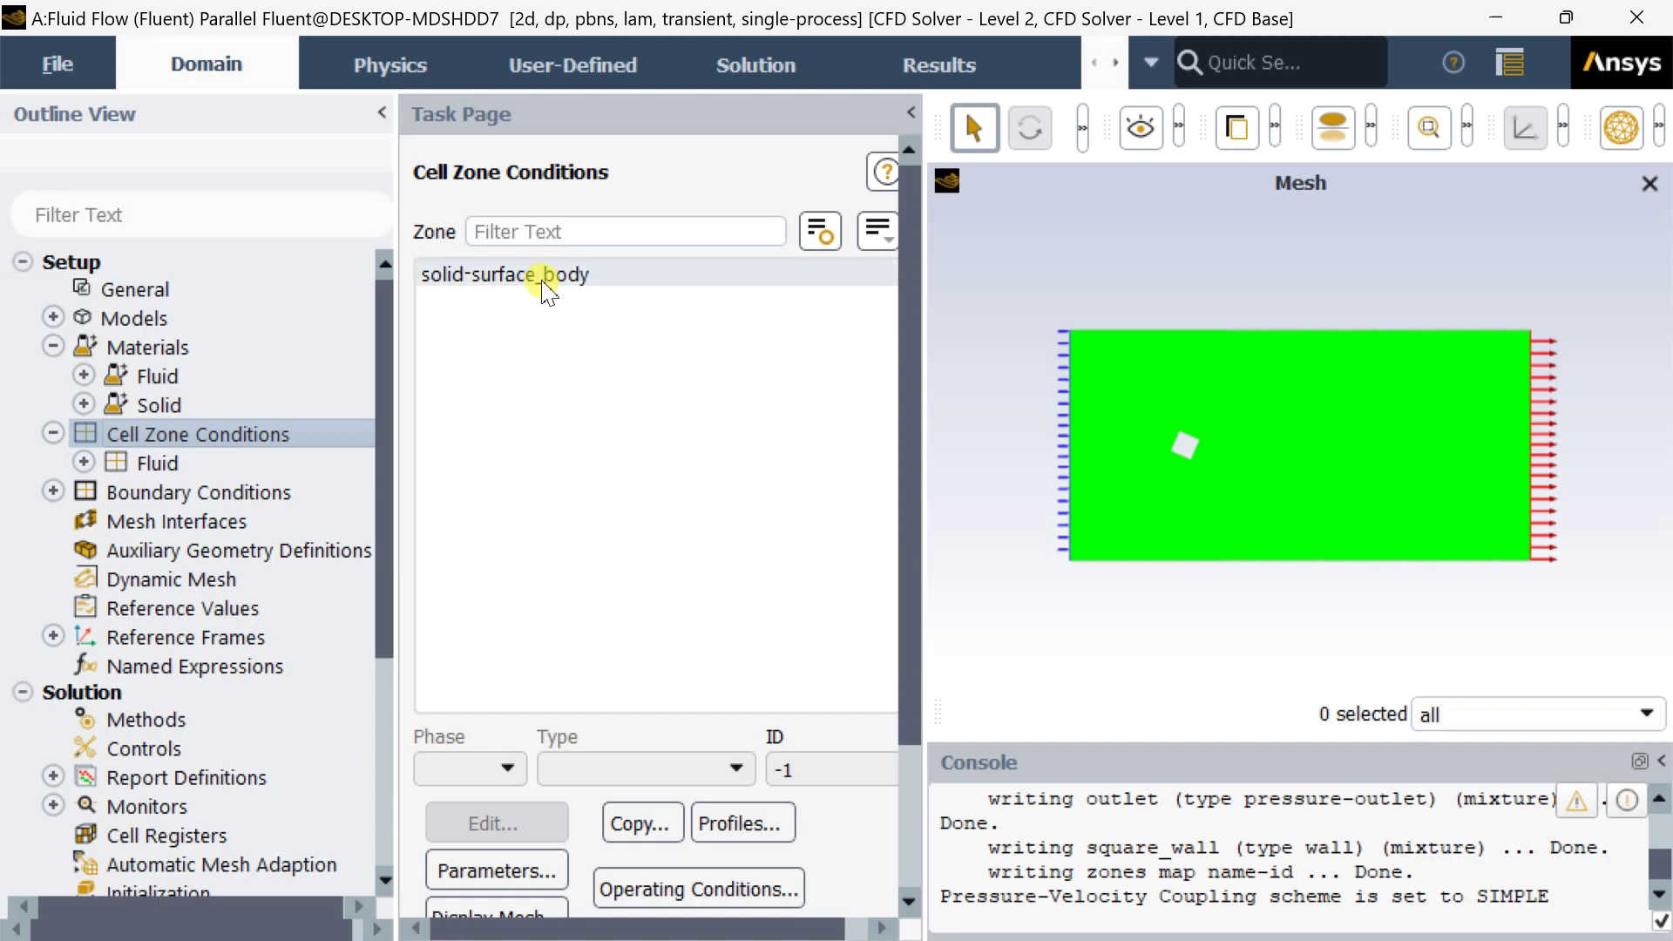
{"action": "left_click", "coordinate": [547, 277]}
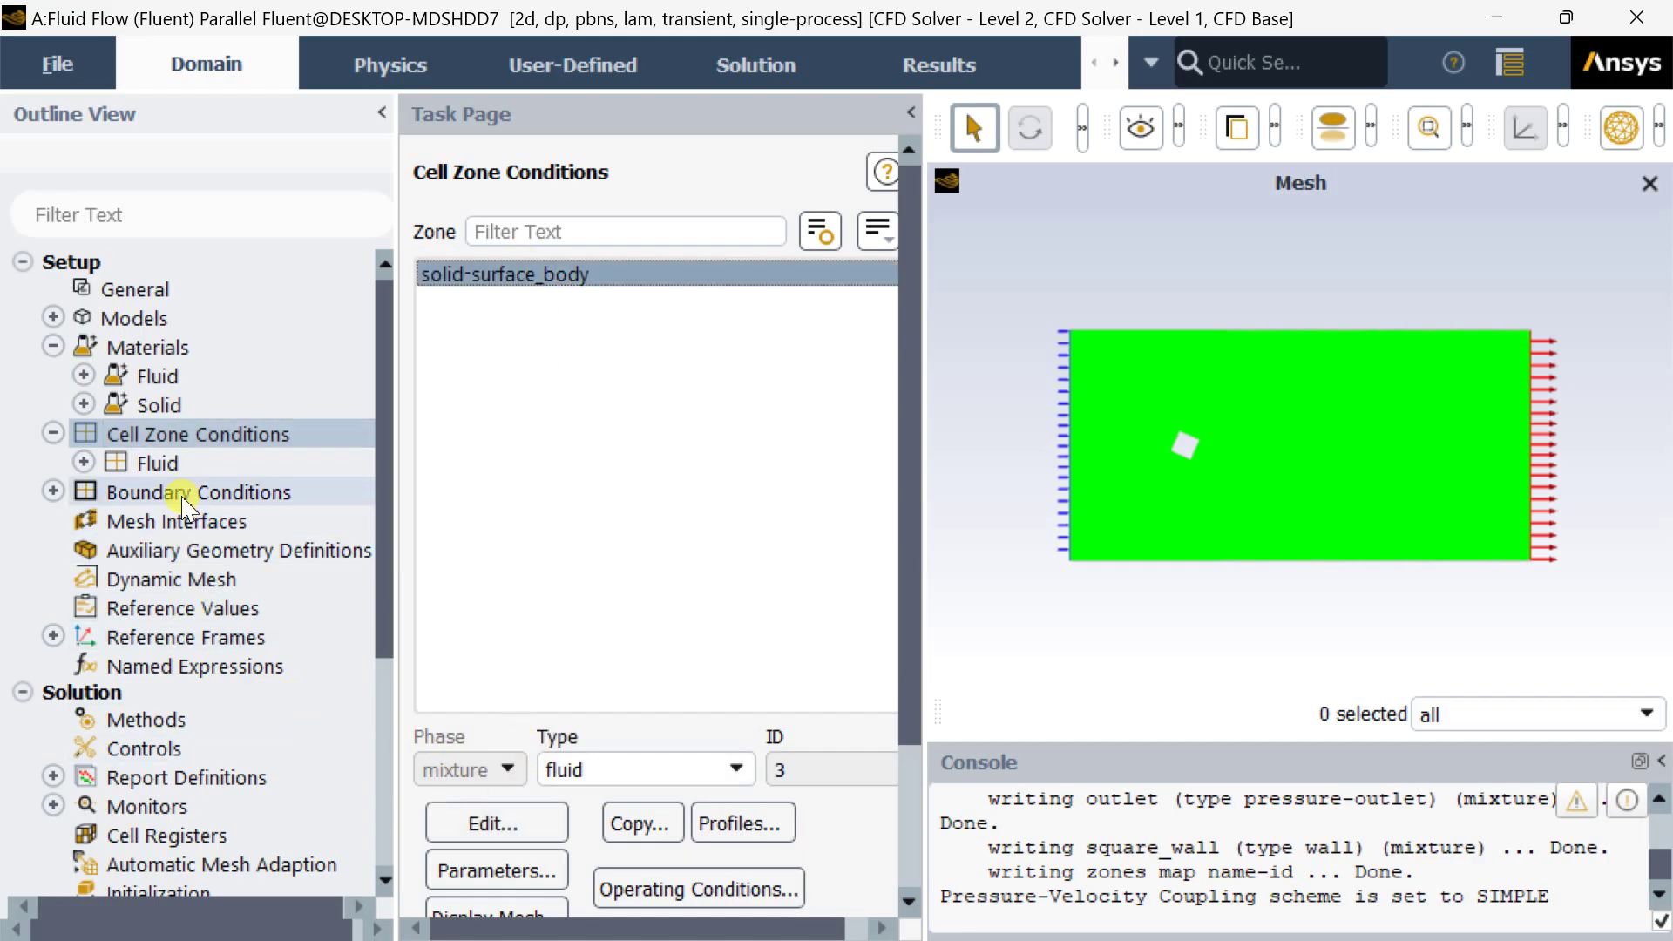
{"action": "double_click", "coordinate": [213, 493]}
Group the boundary zones by Zone Type and select the inlet.
{"action": "left_click", "coordinate": [901, 225]}
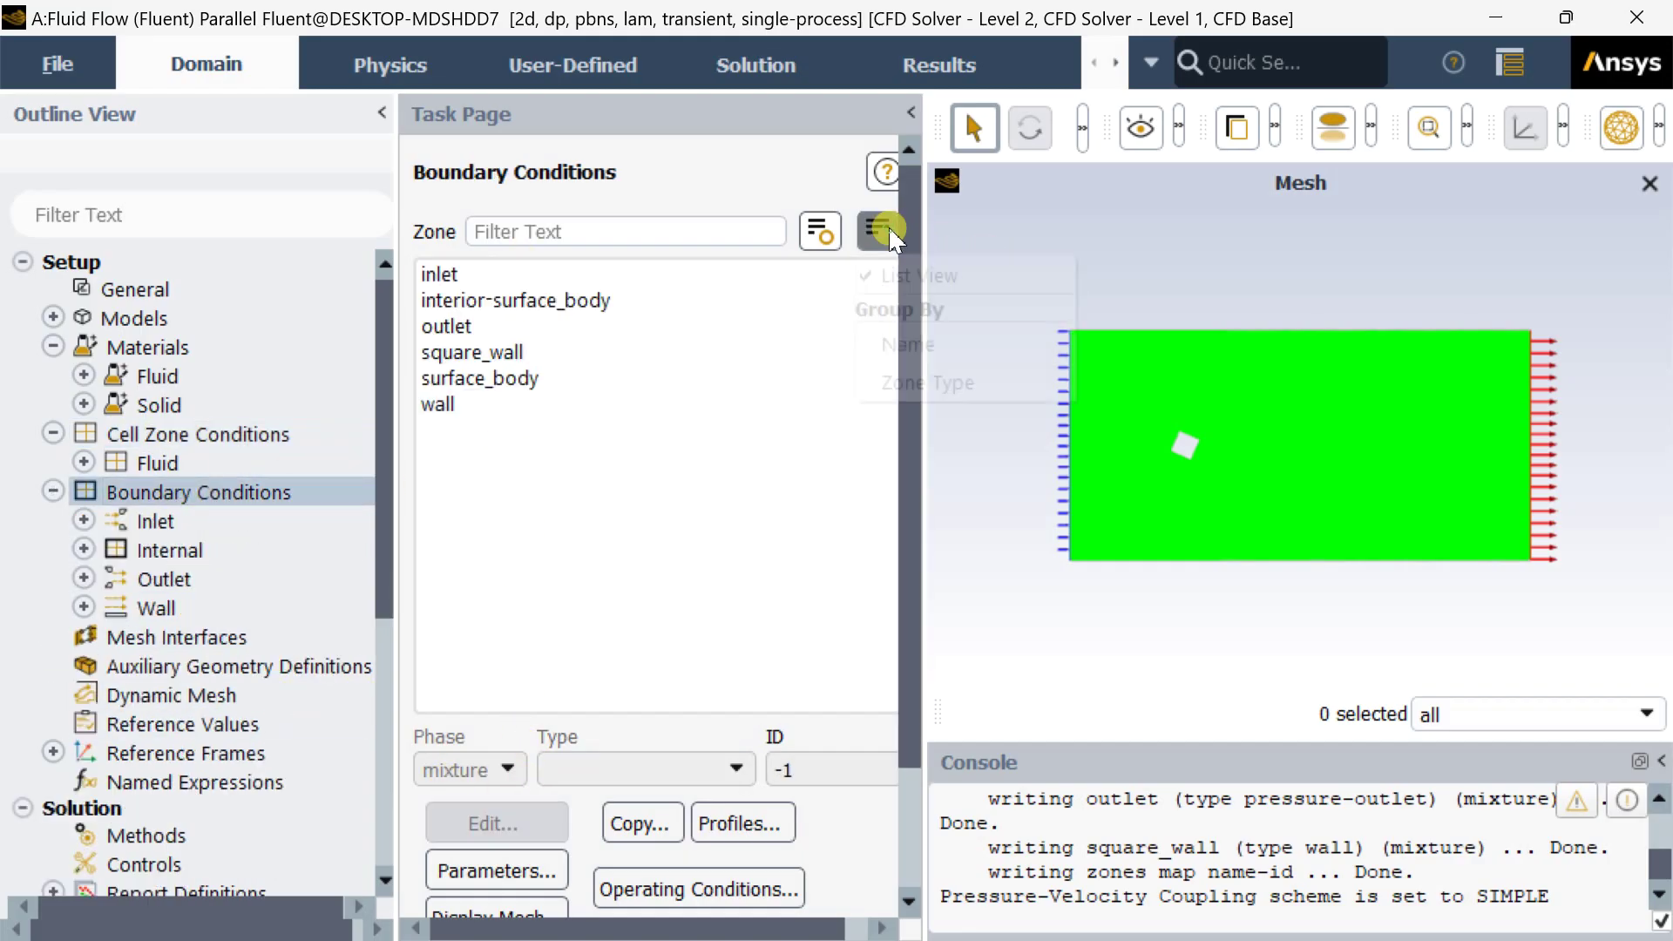
{"action": "left_click", "coordinate": [898, 377]}
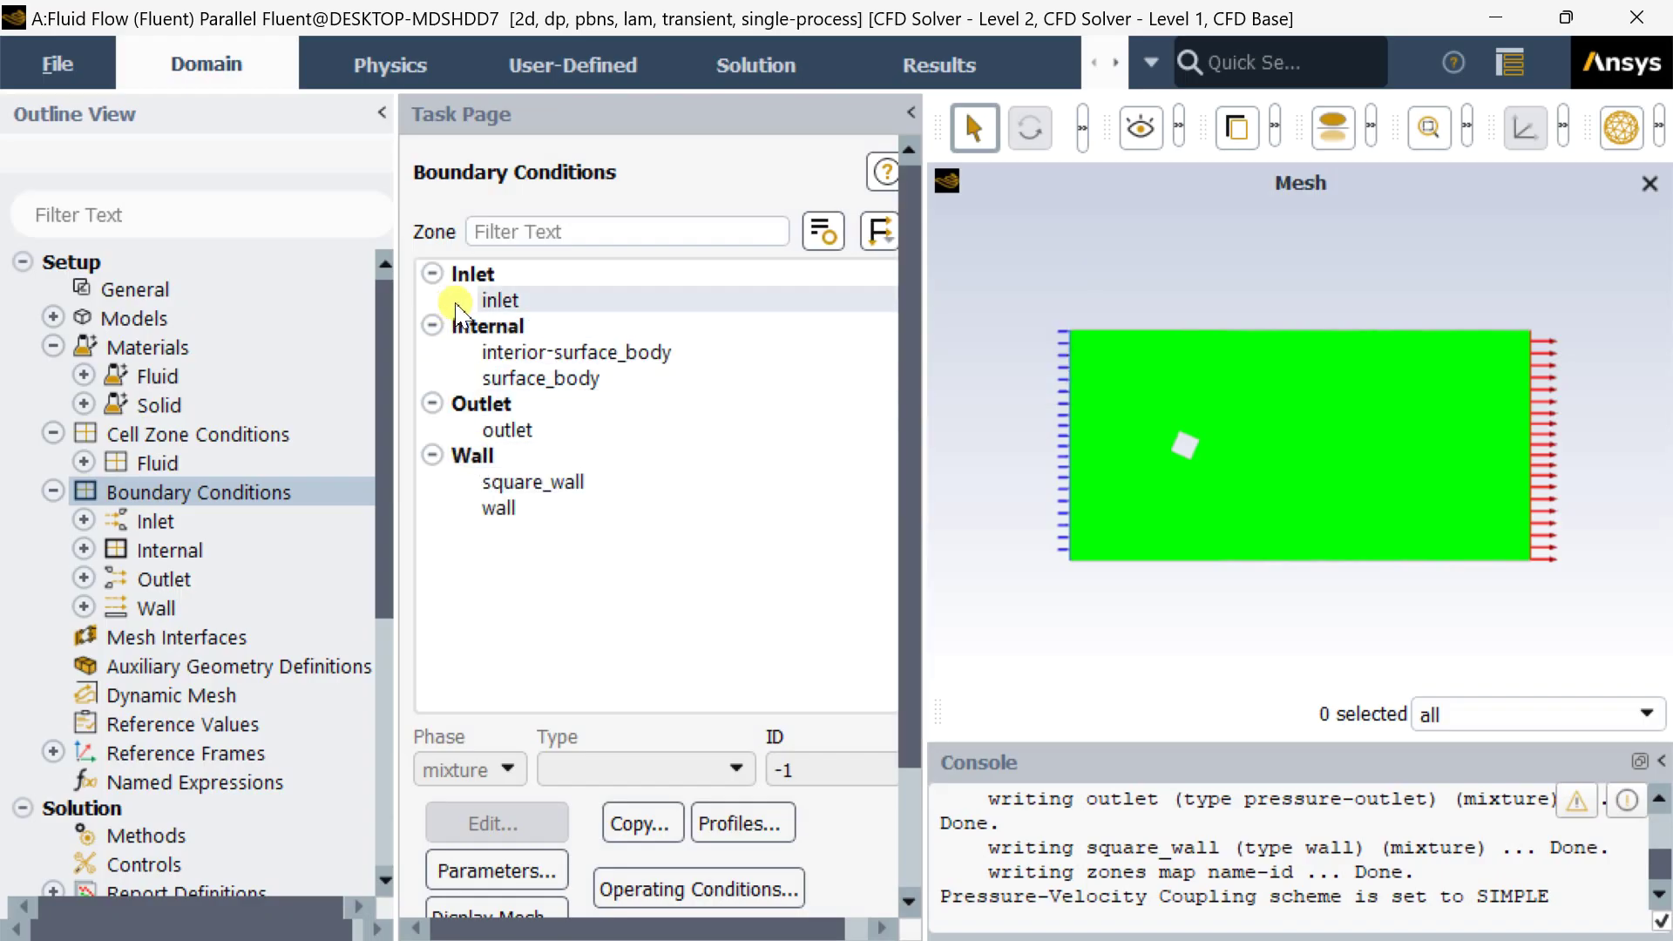
{"action": "left_click", "coordinate": [488, 299]}
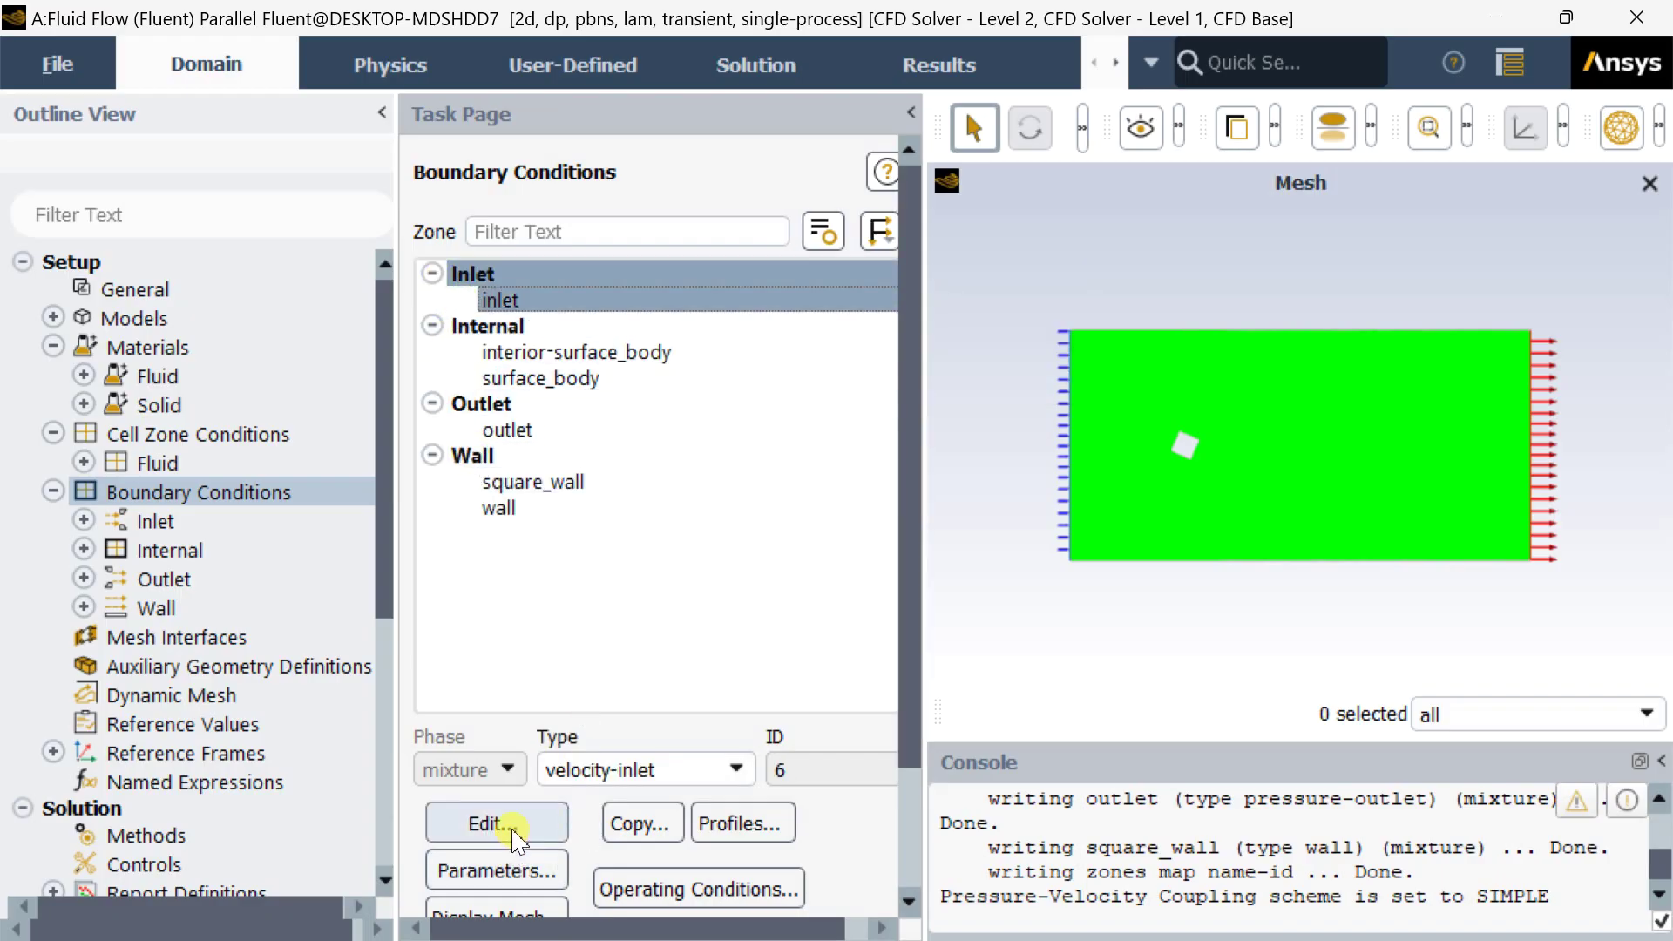
Set the inlet velocity magnitude to 0.0146 m/s and apply it.
{"action": "left_click", "coordinate": [487, 823]}
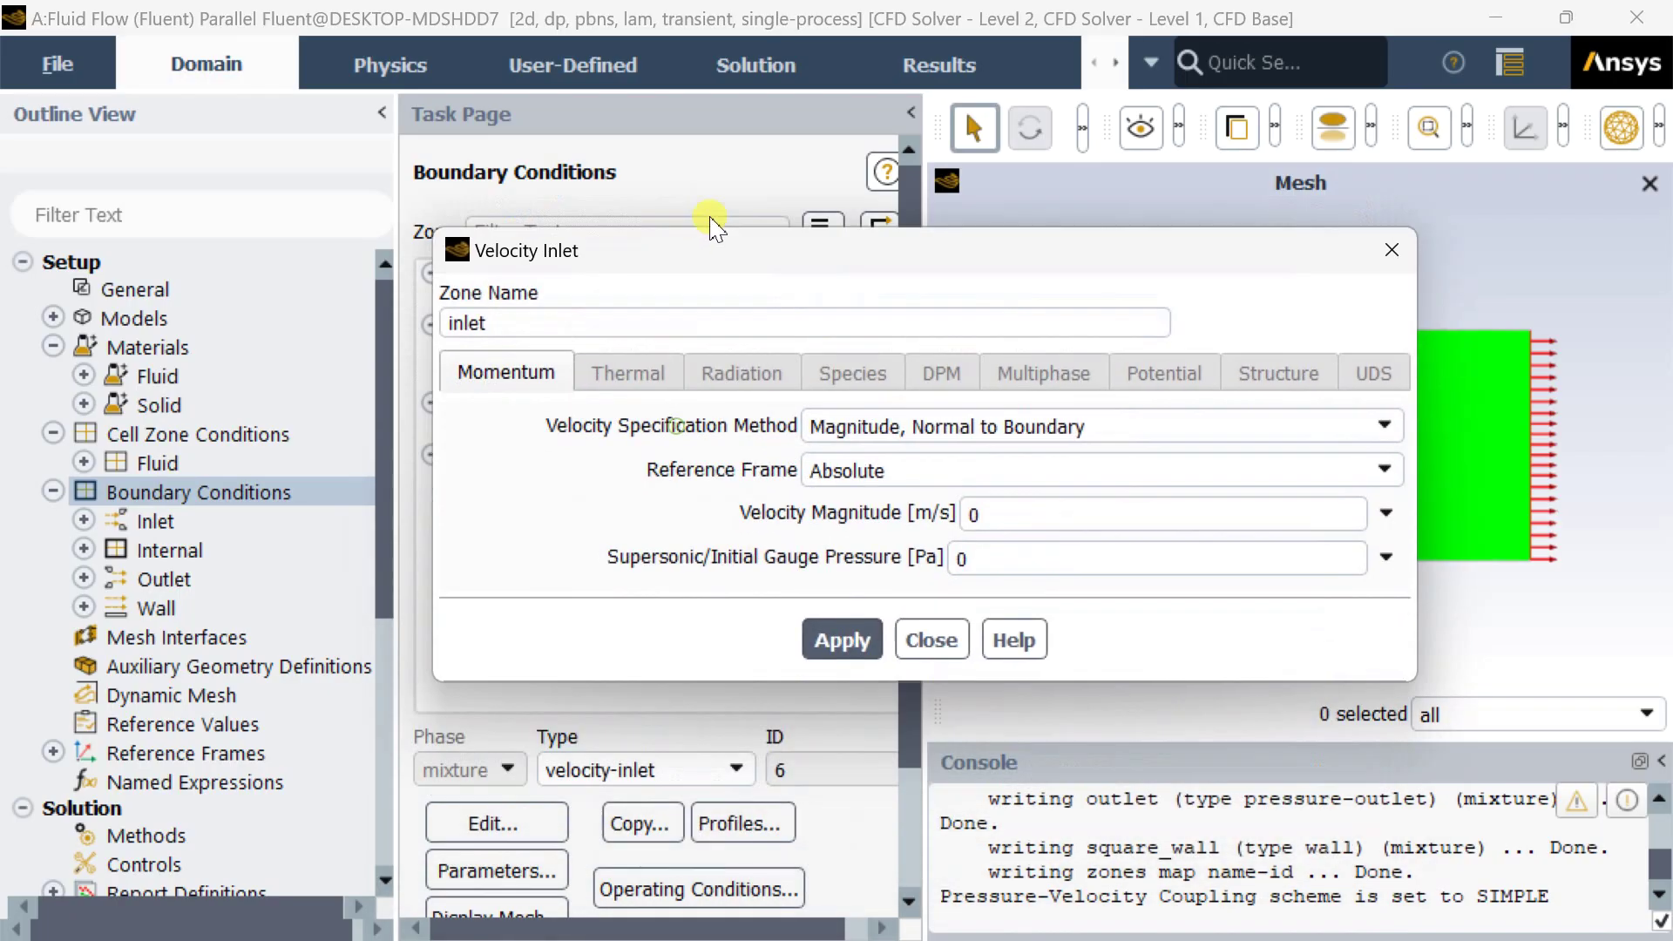
{"action": "left_click_drag", "start_coordinate": [671, 422], "coordinate": [708, 194]}
{"action": "left_click", "coordinate": [1008, 459]}
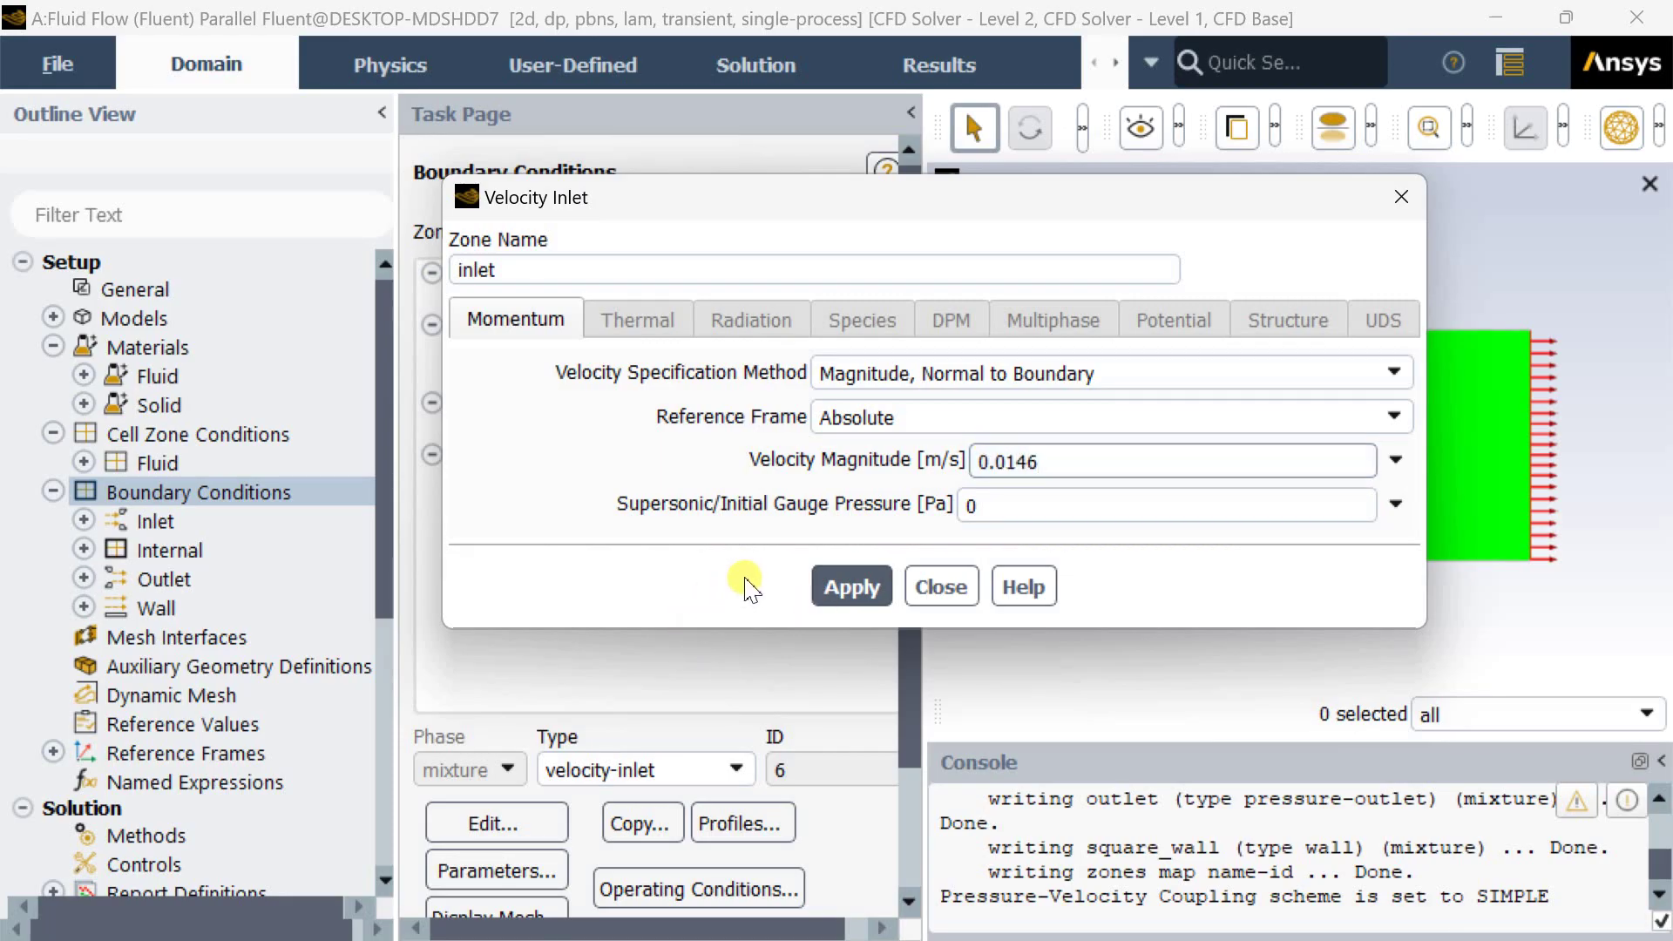
{"action": "left_click", "coordinate": [862, 591]}
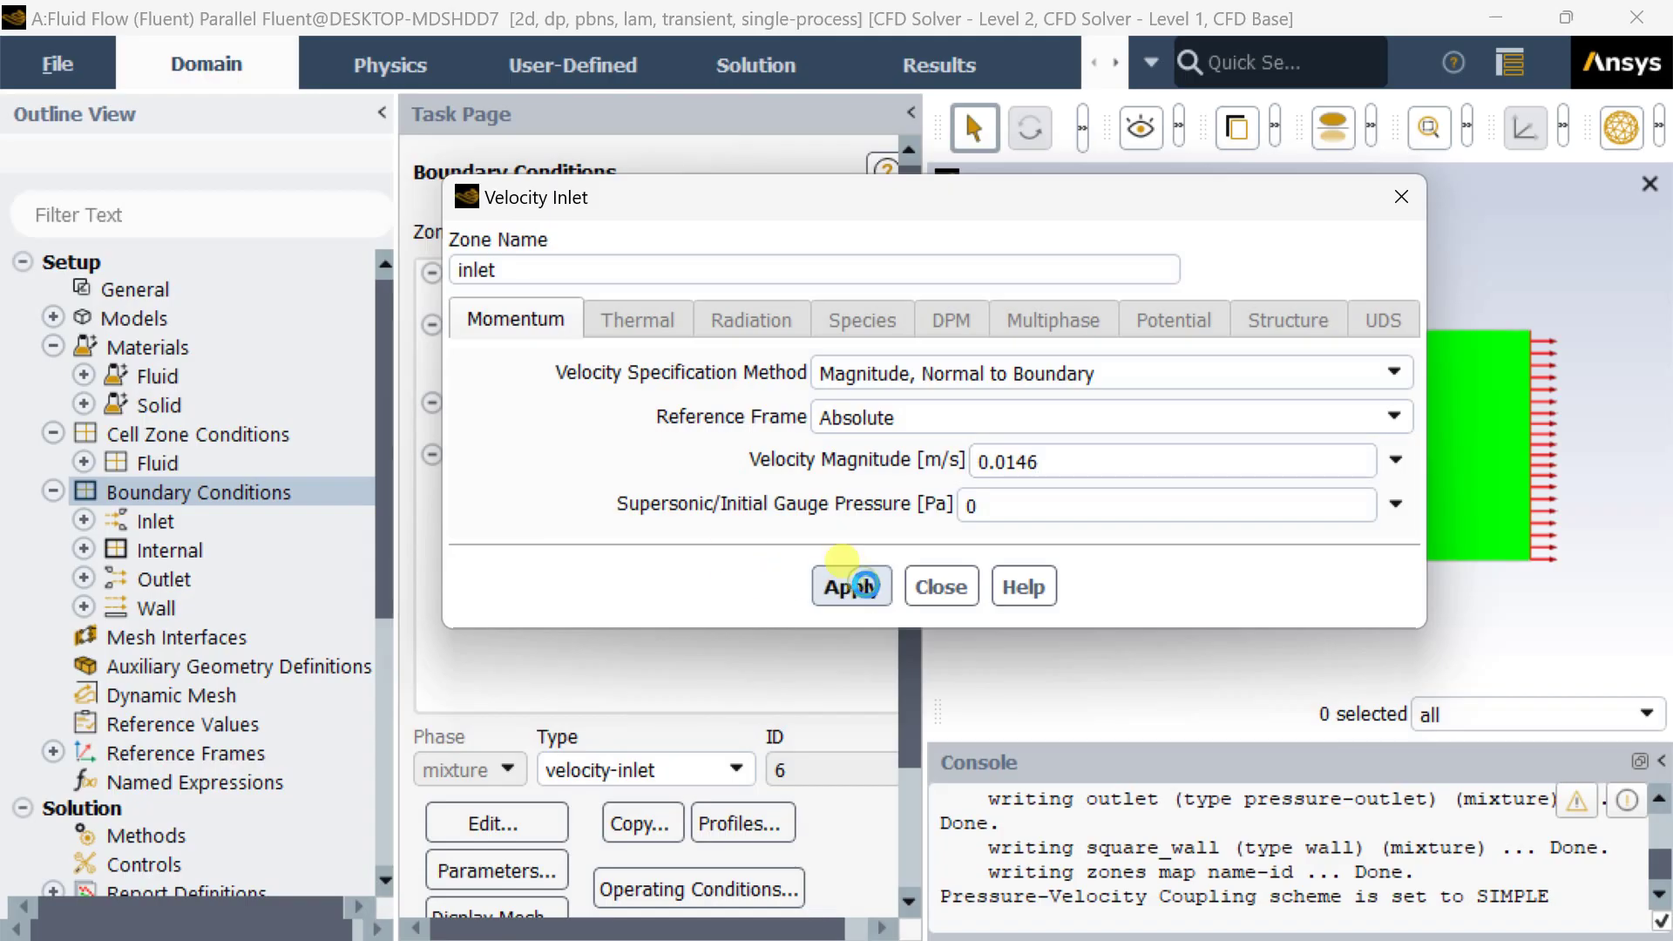
Change the outer wall zone's type to symmetry, keeping square_wall as a wall.
{"action": "left_click", "coordinate": [939, 589]}
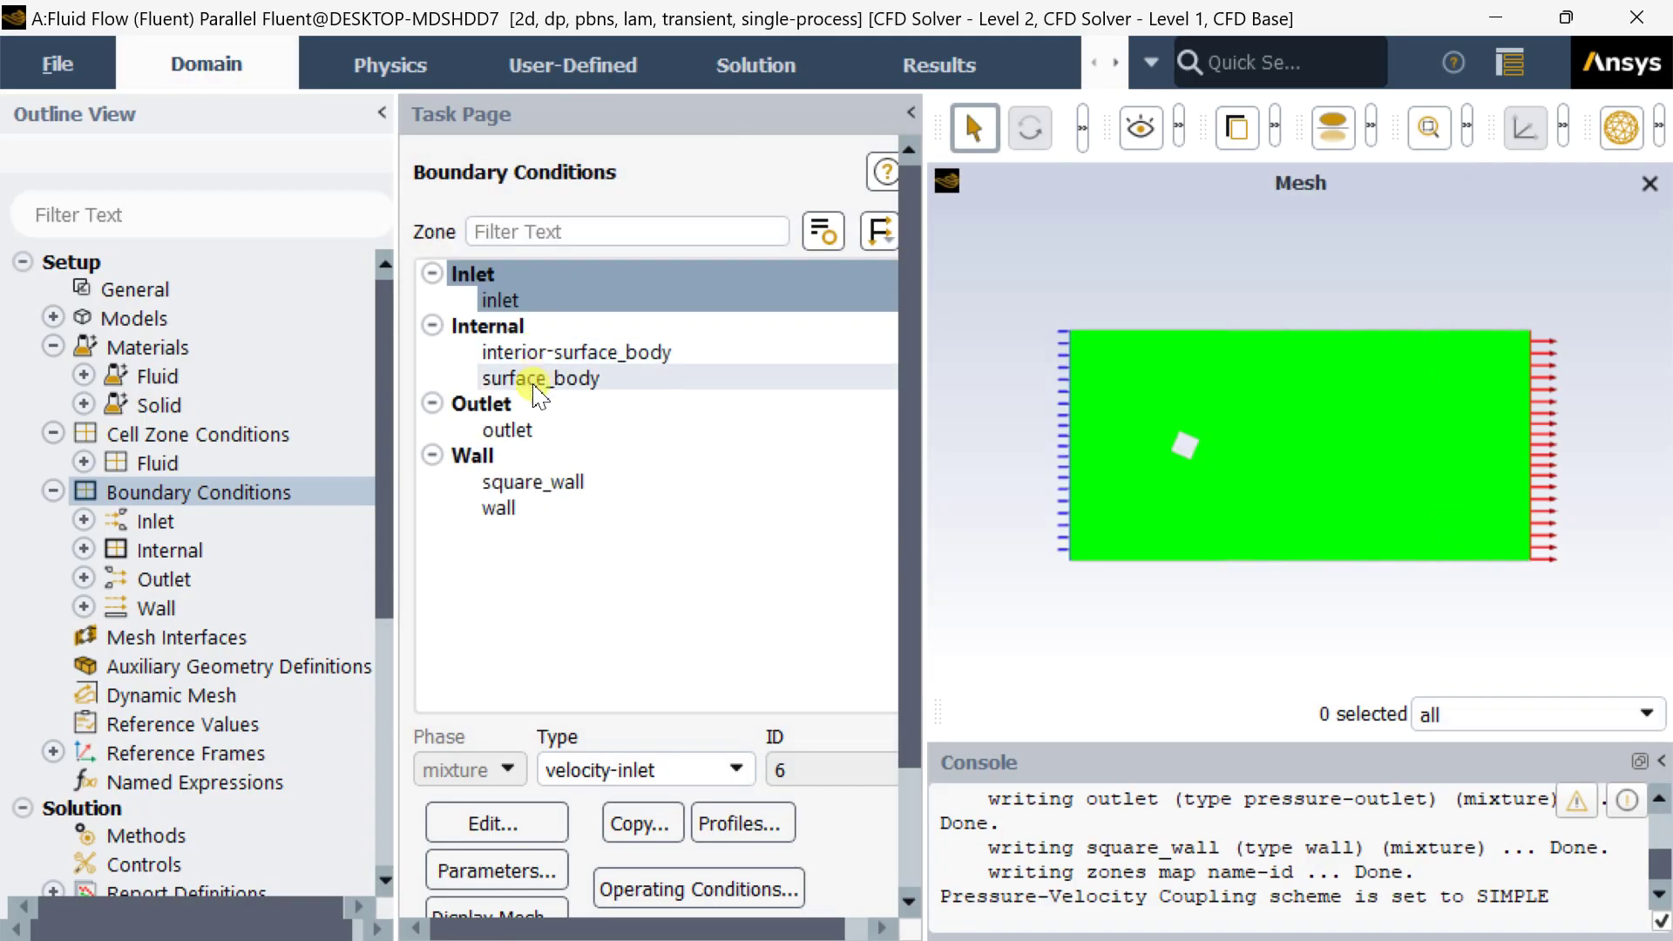
{"action": "left_click", "coordinate": [528, 432]}
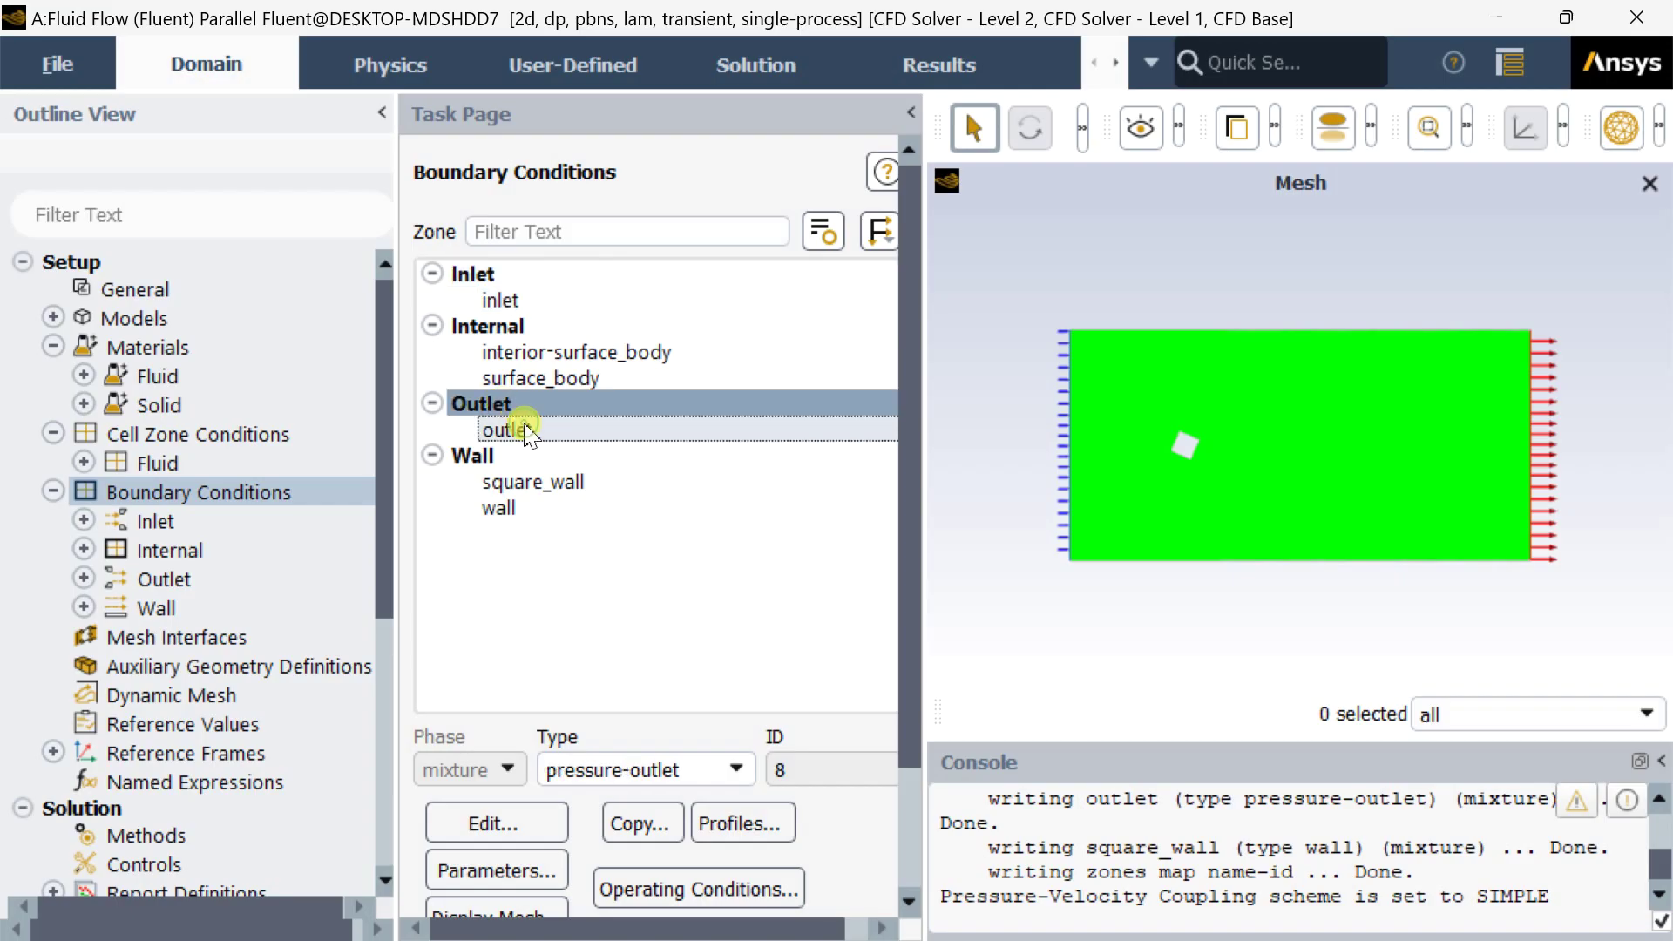
{"action": "left_click", "coordinate": [526, 485]}
{"action": "left_click", "coordinate": [520, 510]}
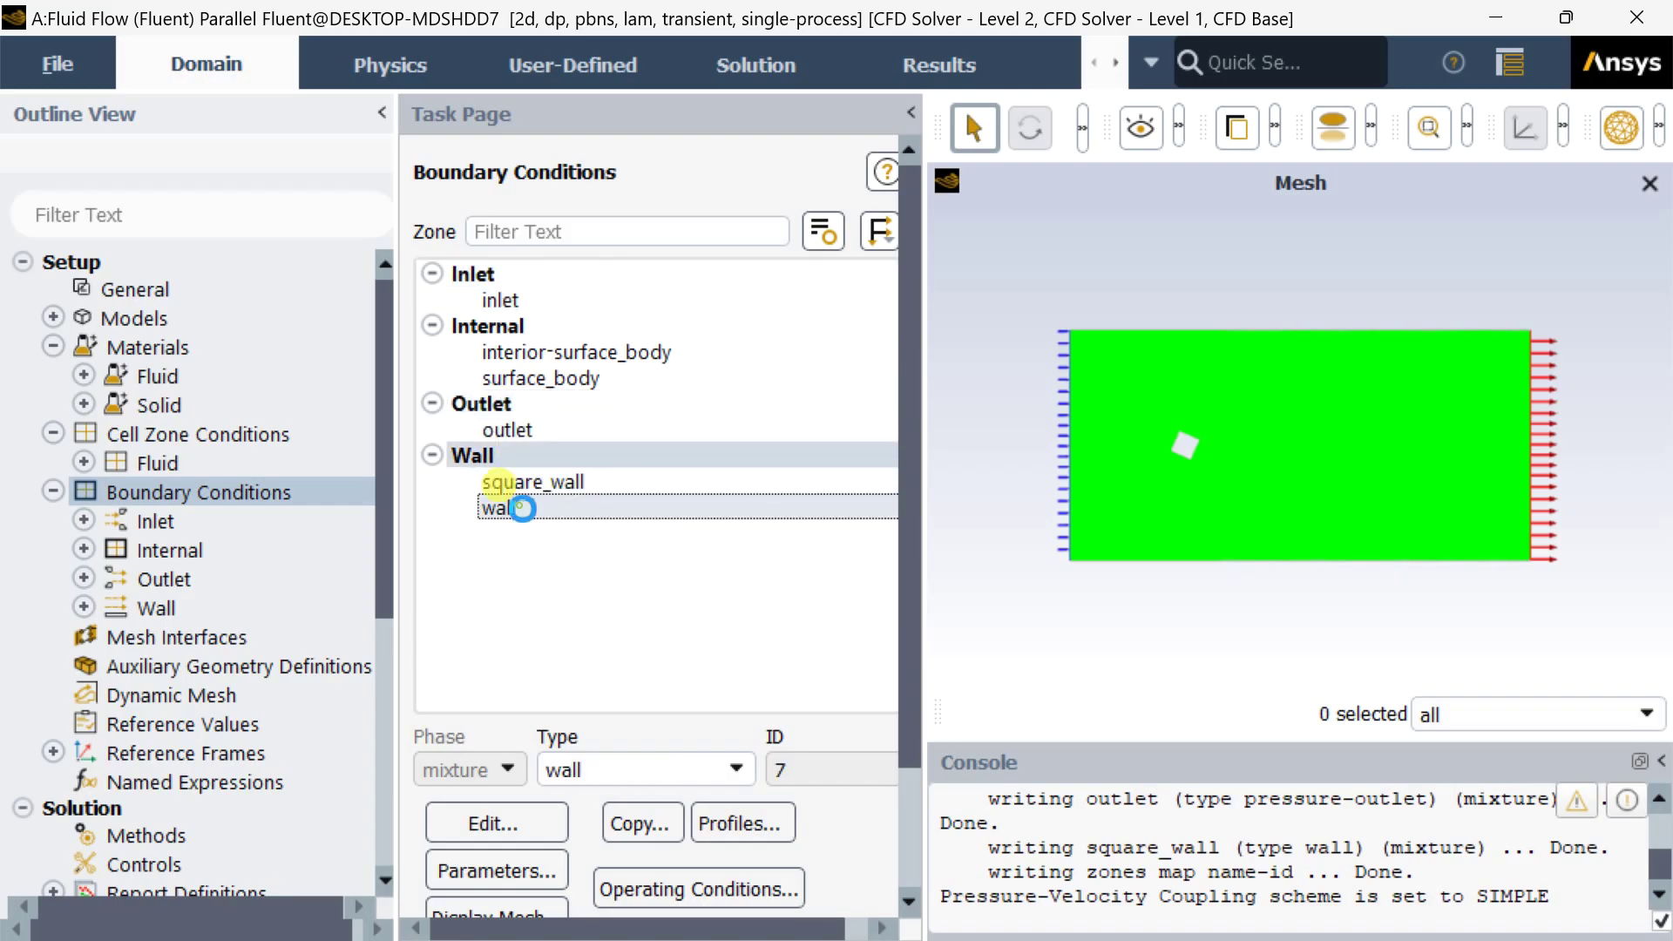
{"action": "left_click", "coordinate": [601, 778]}
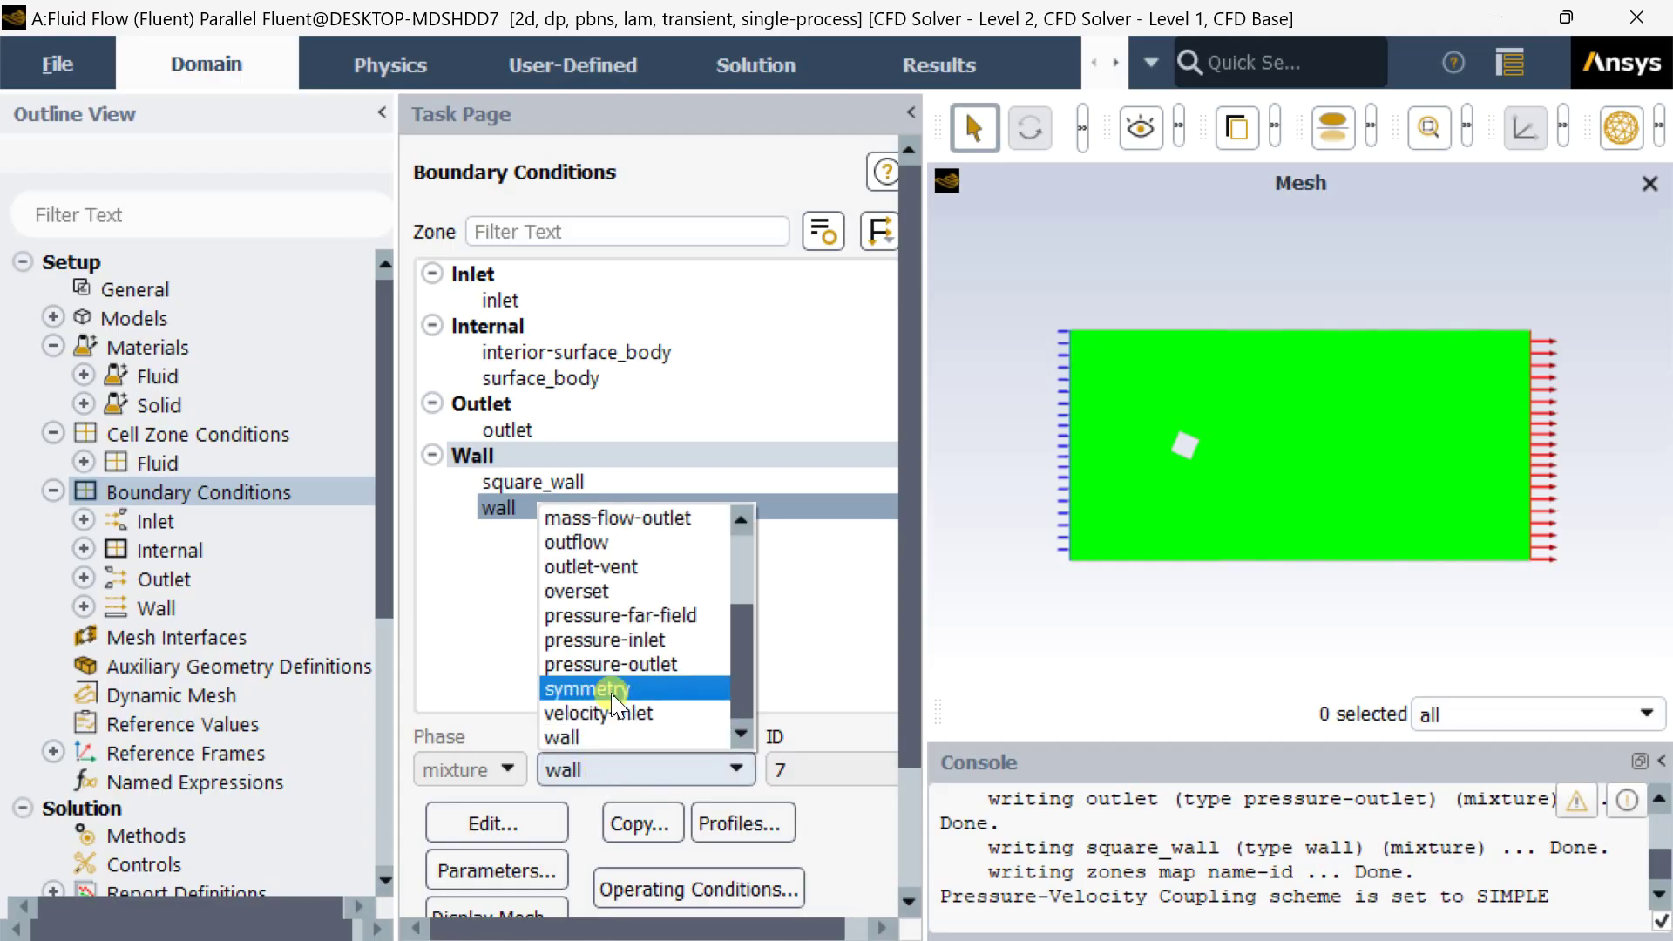
{"action": "left_click", "coordinate": [613, 694]}
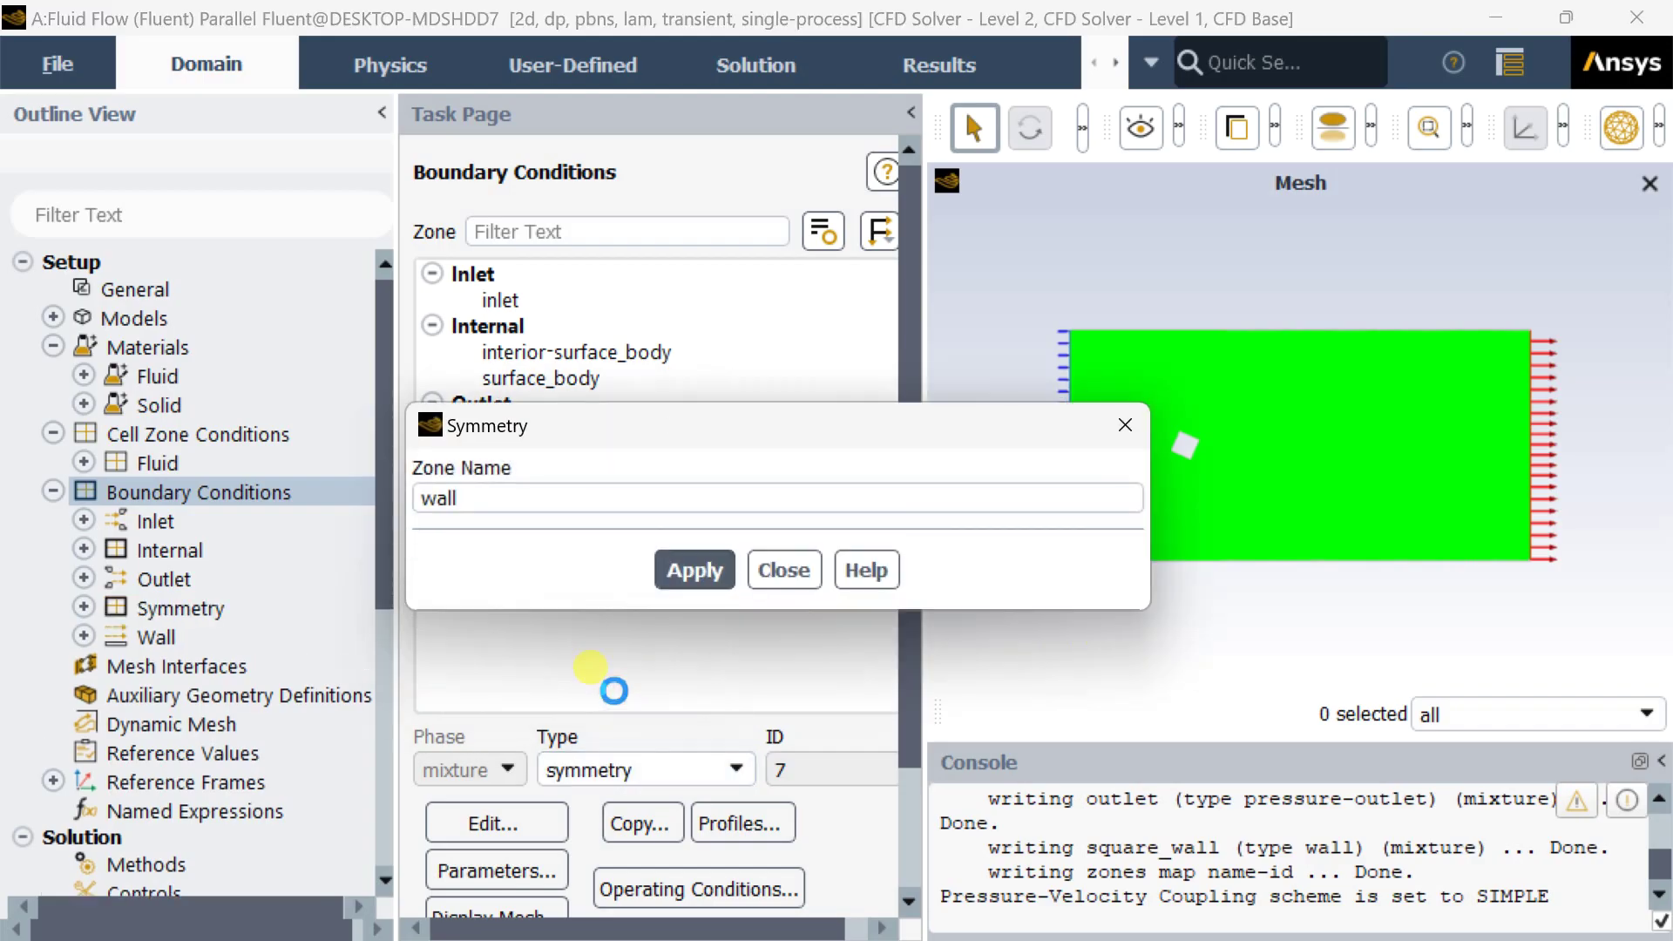
{"action": "left_click", "coordinate": [710, 579]}
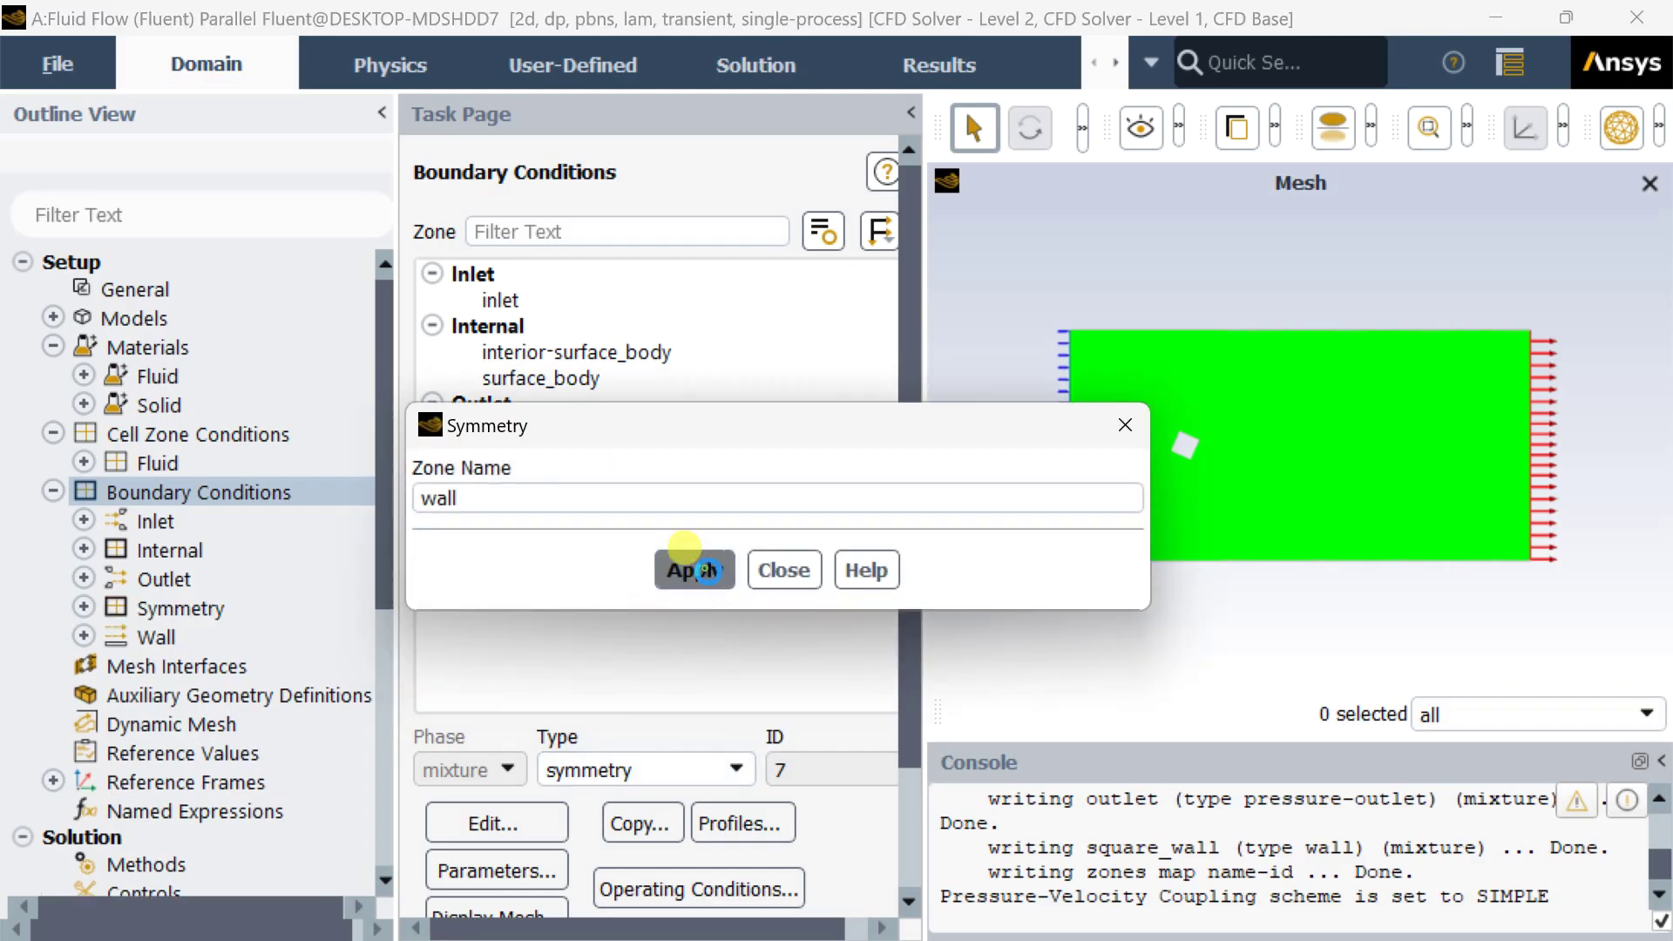
{"action": "left_click", "coordinate": [781, 572]}
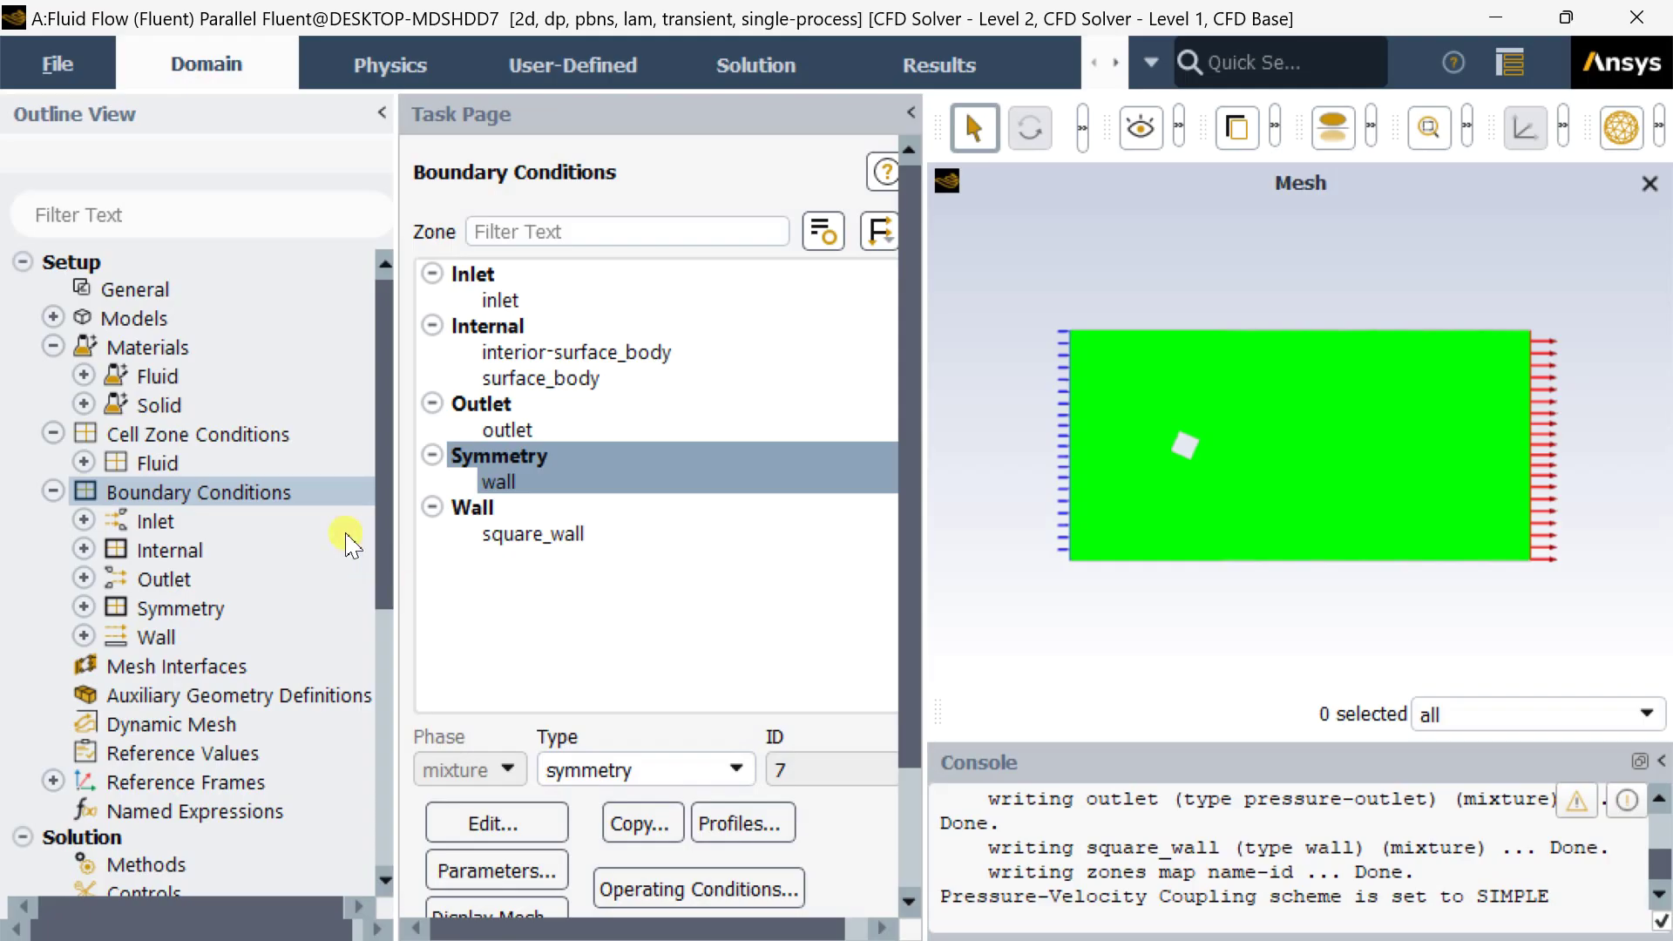
{"action": "scroll", "coordinate": [340, 530], "scroll_direction": "down", "scroll_amount": 1}
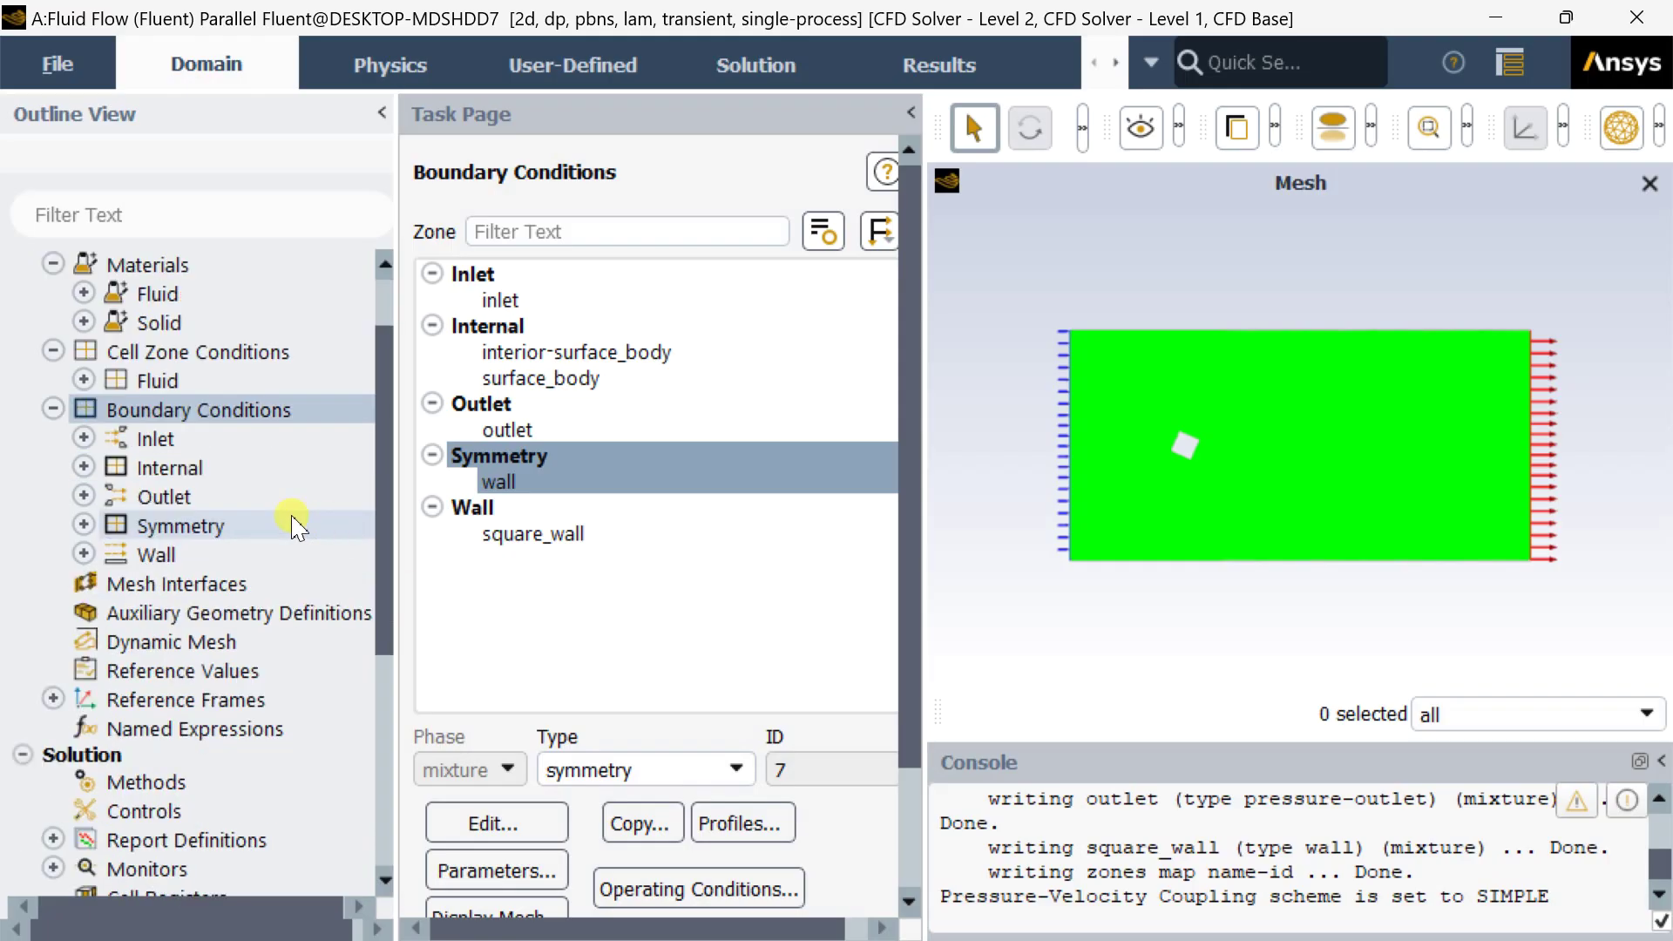
{"action": "left_click", "coordinate": [54, 408]}
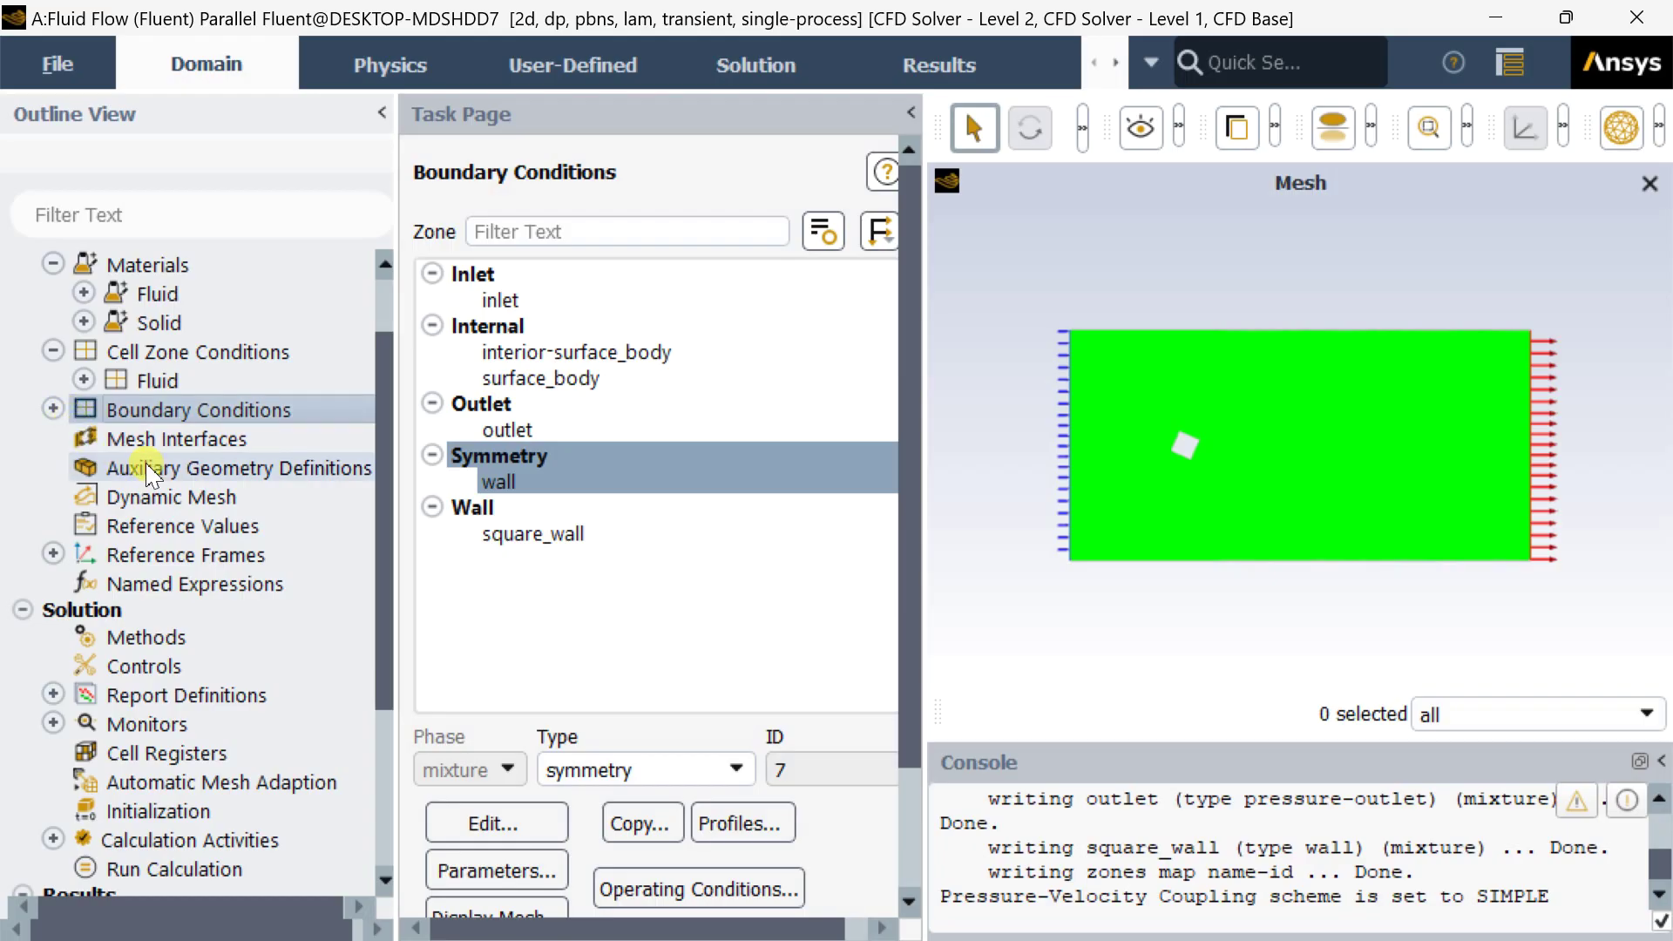
Keep SIMPLE coupling and switch the gradient scheme to Green-Gauss Cell Based.
{"action": "scroll", "coordinate": [167, 534], "scroll_direction": "down", "scroll_amount": 1}
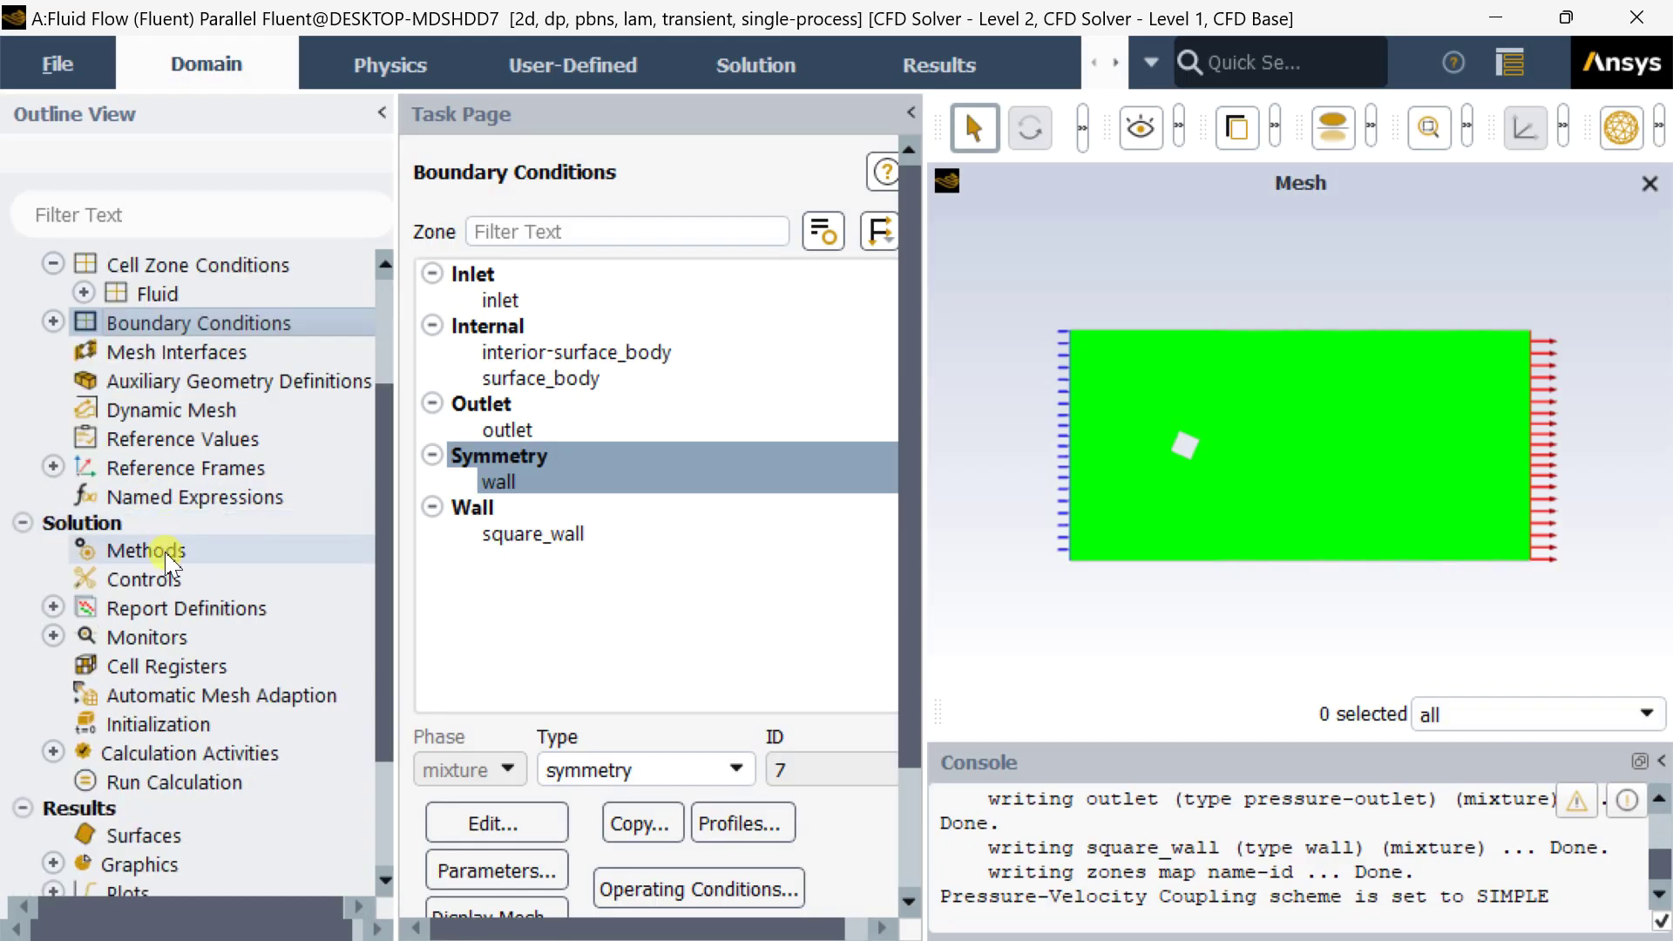
{"action": "left_click", "coordinate": [165, 557]}
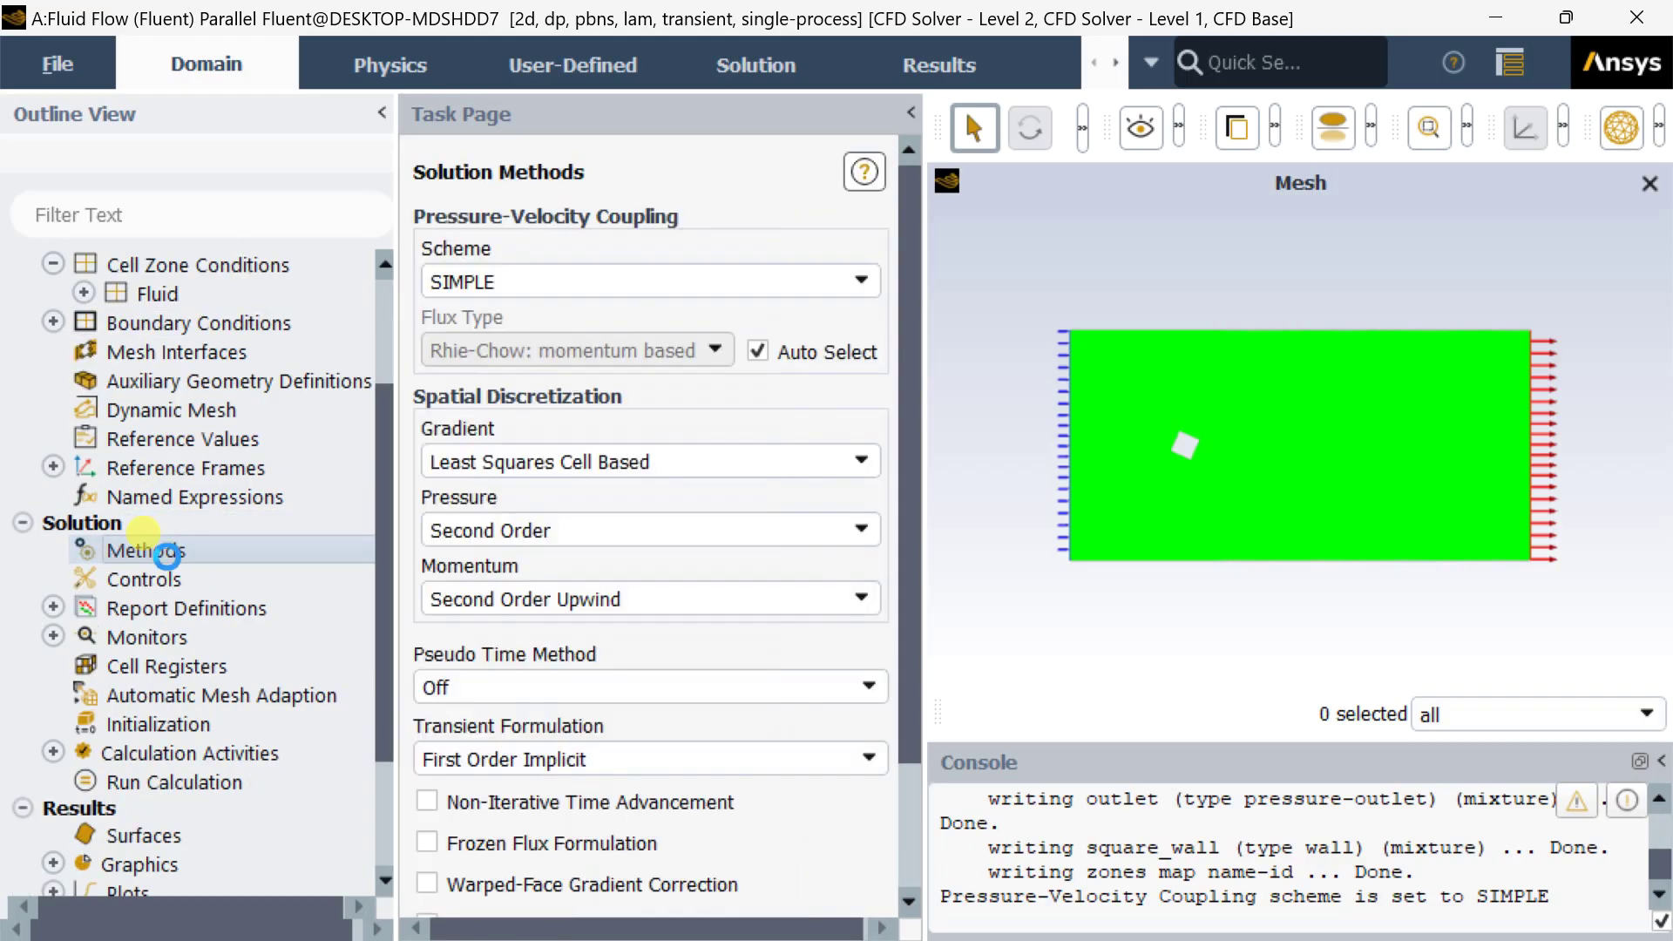
{"action": "left_click", "coordinate": [660, 288]}
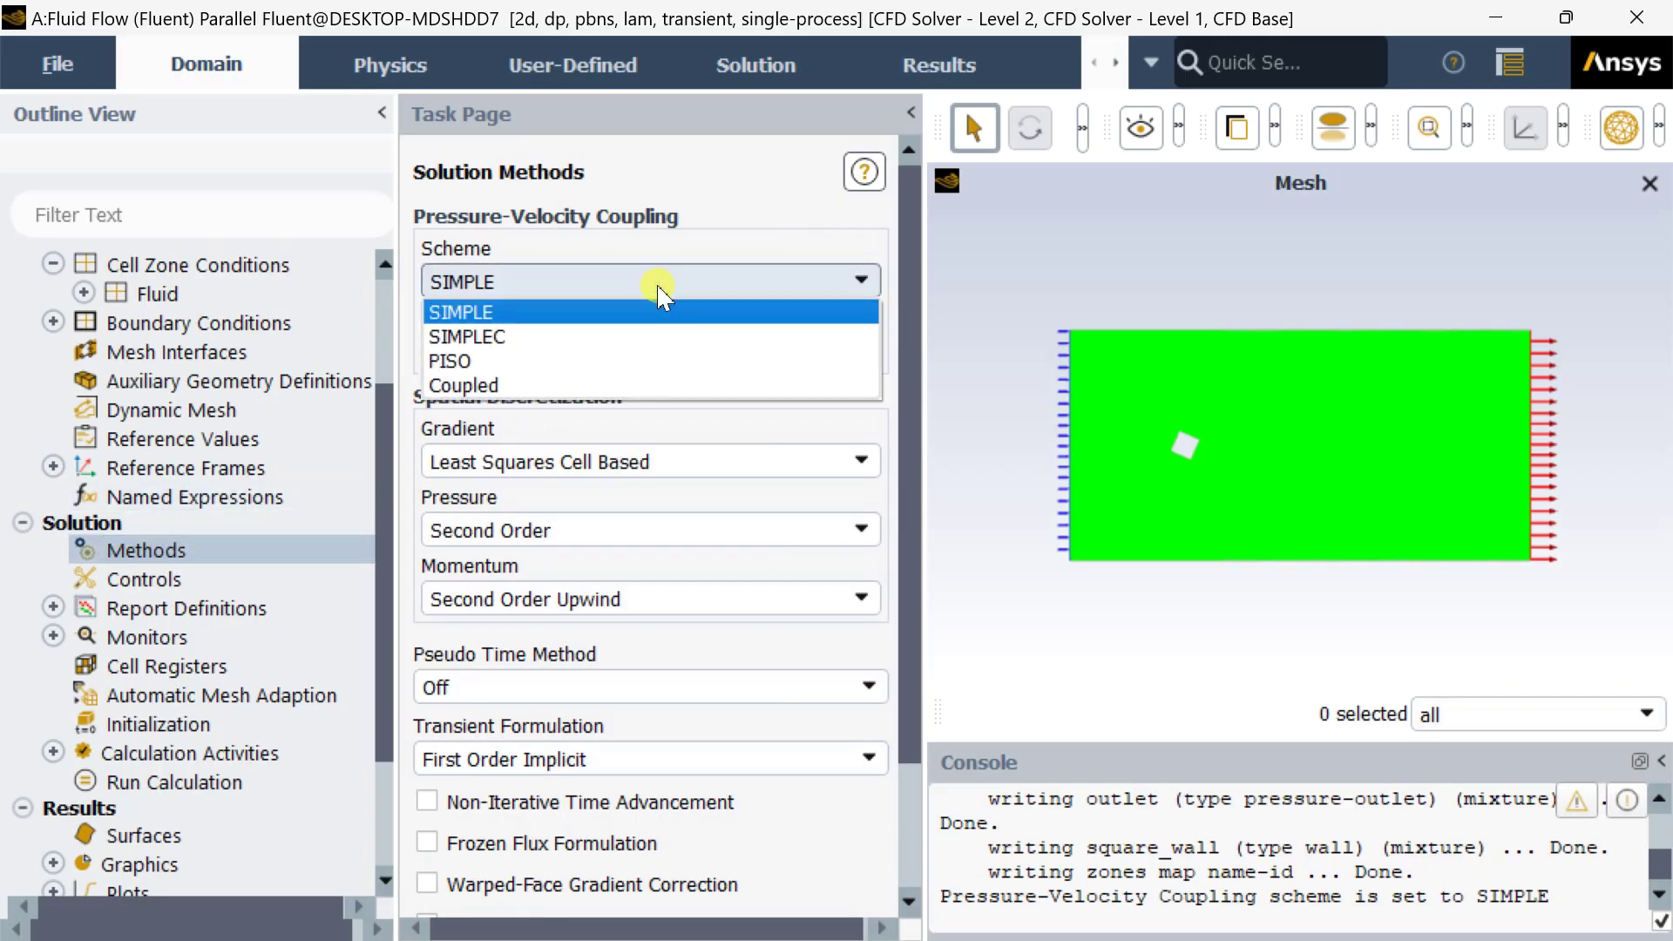
{"action": "left_click", "coordinate": [659, 286]}
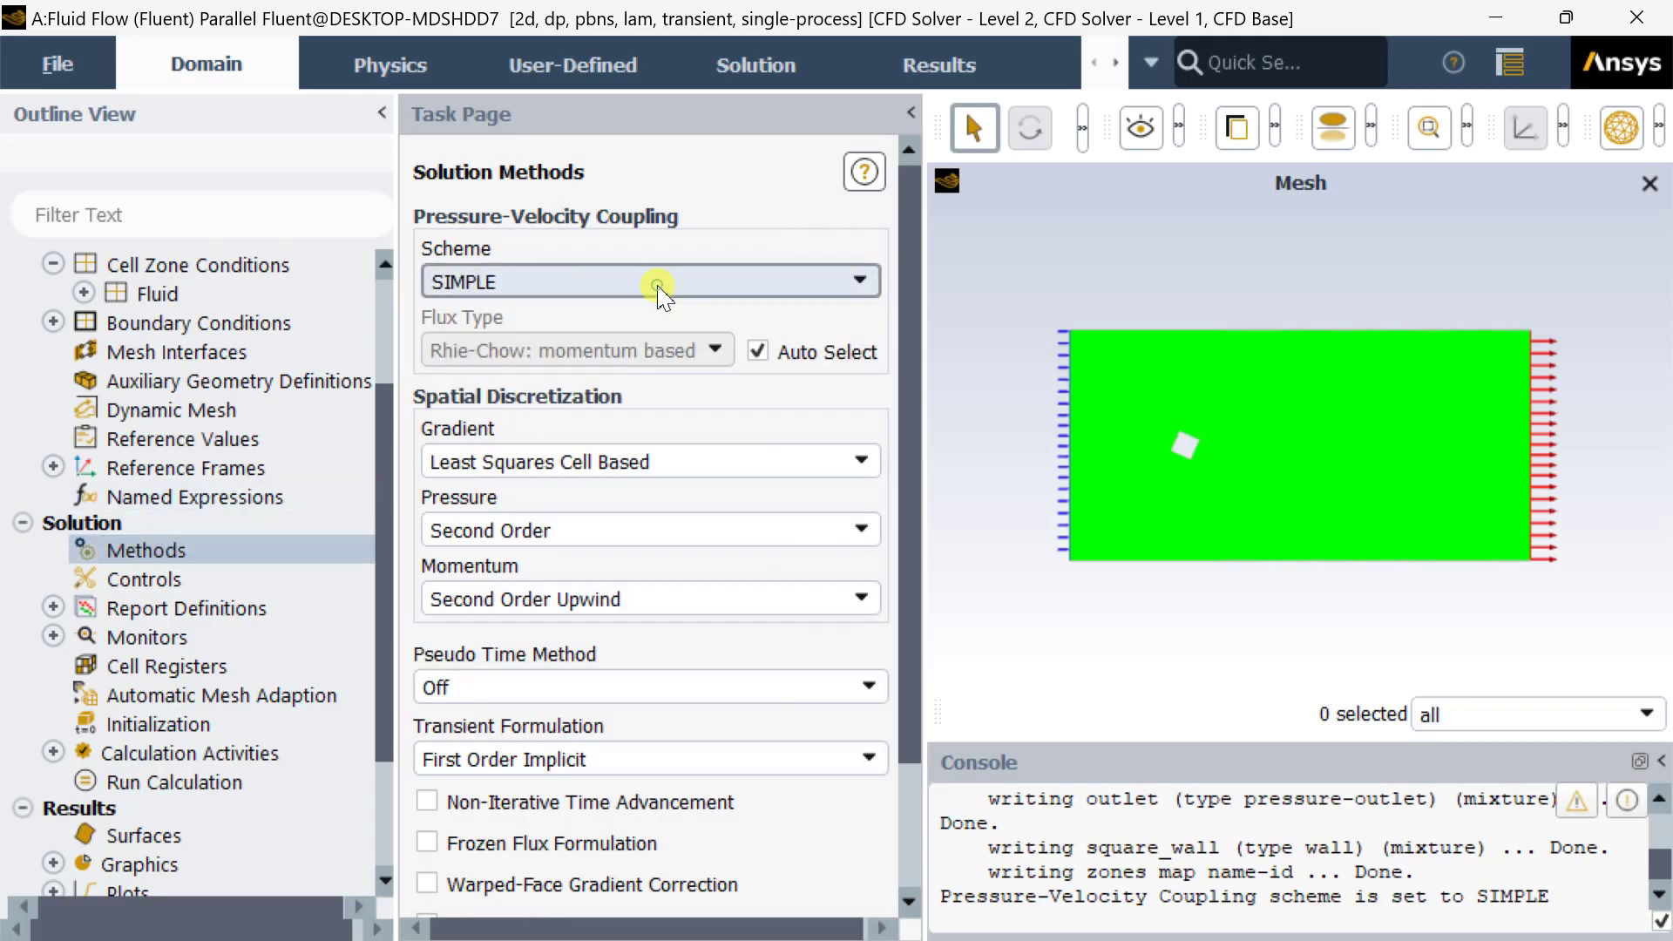
{"action": "left_click", "coordinate": [614, 470]}
{"action": "left_click", "coordinate": [570, 488]}
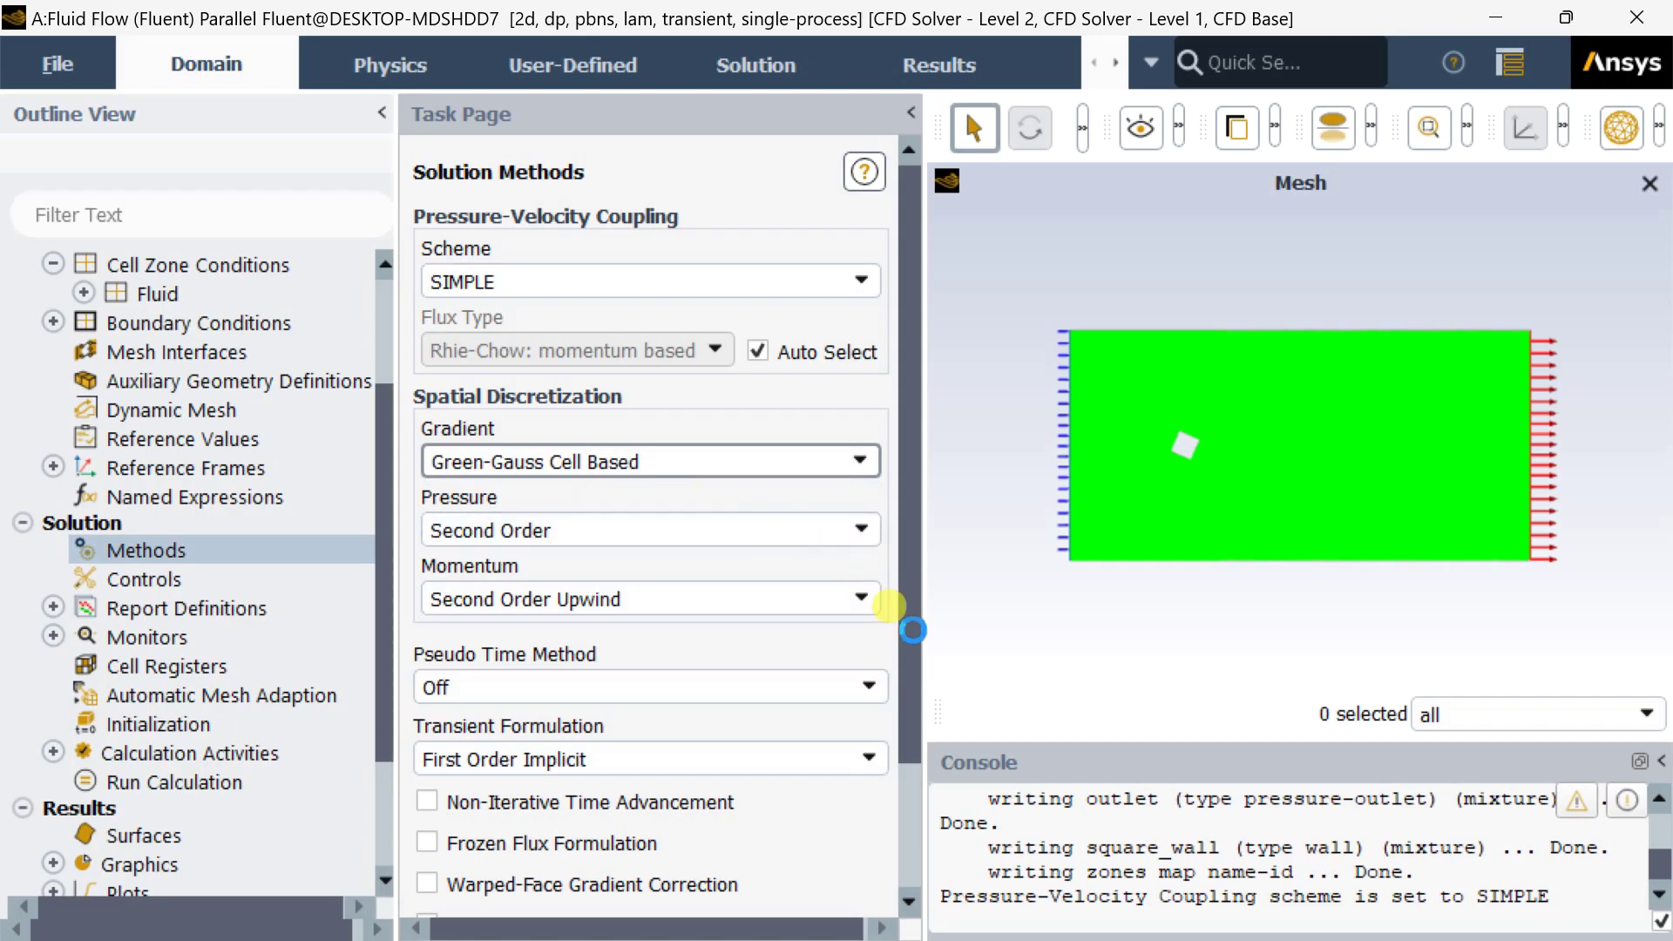
{"action": "left_click_drag", "start_coordinate": [902, 625], "coordinate": [913, 766]}
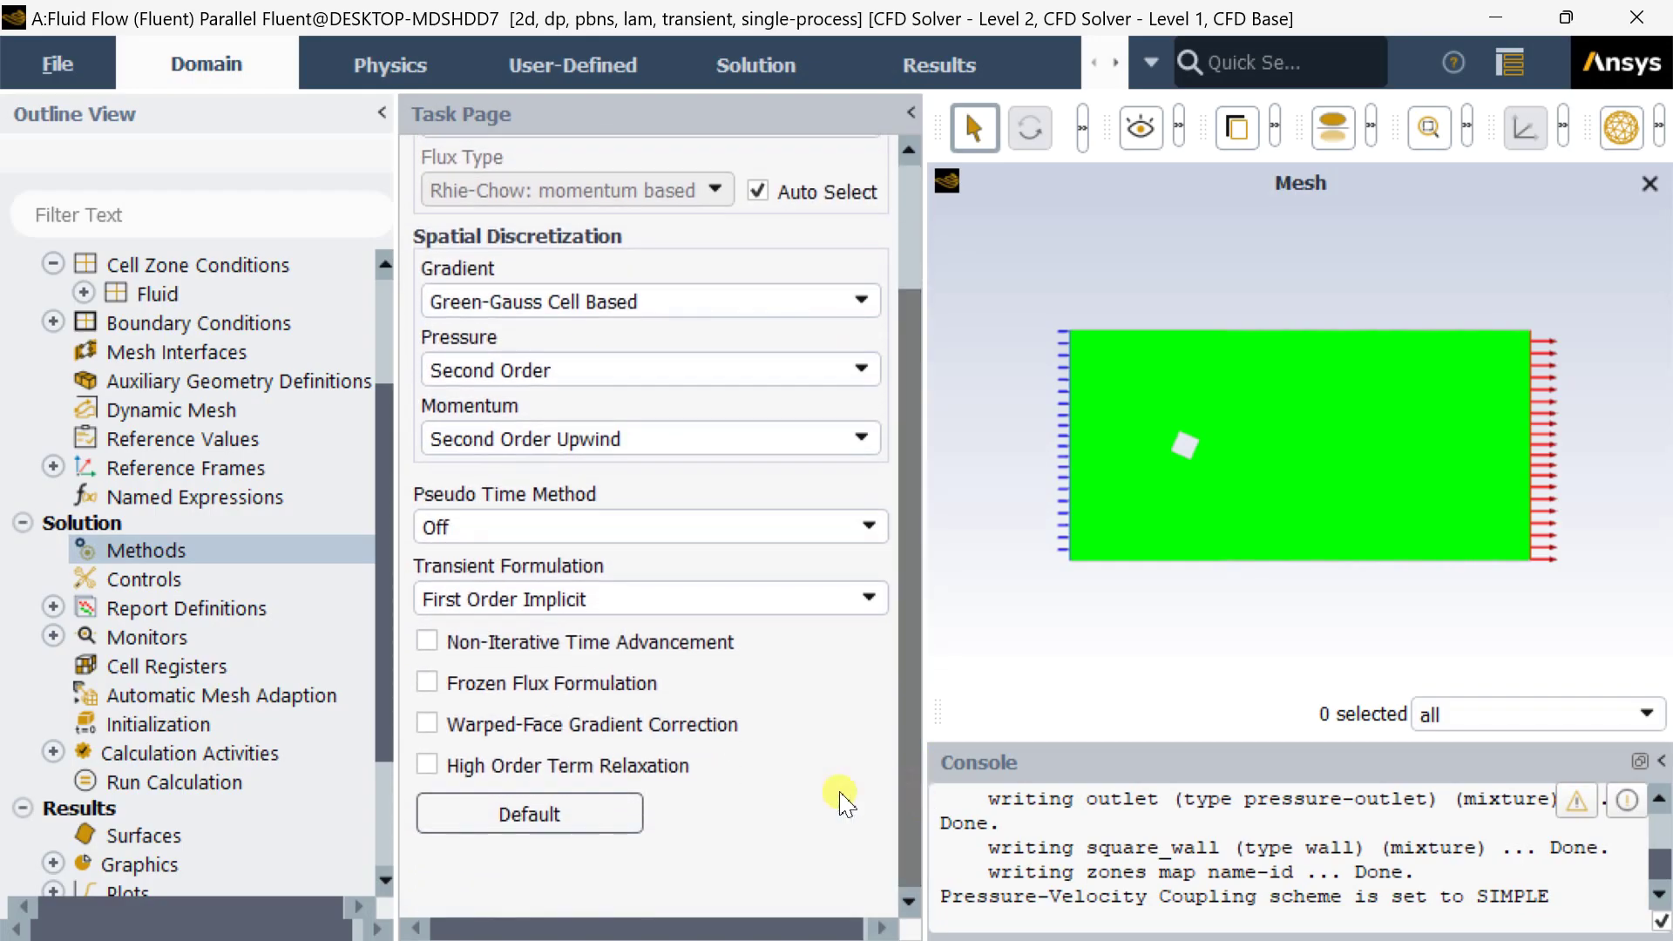
{"action": "double_click", "coordinate": [136, 614]}
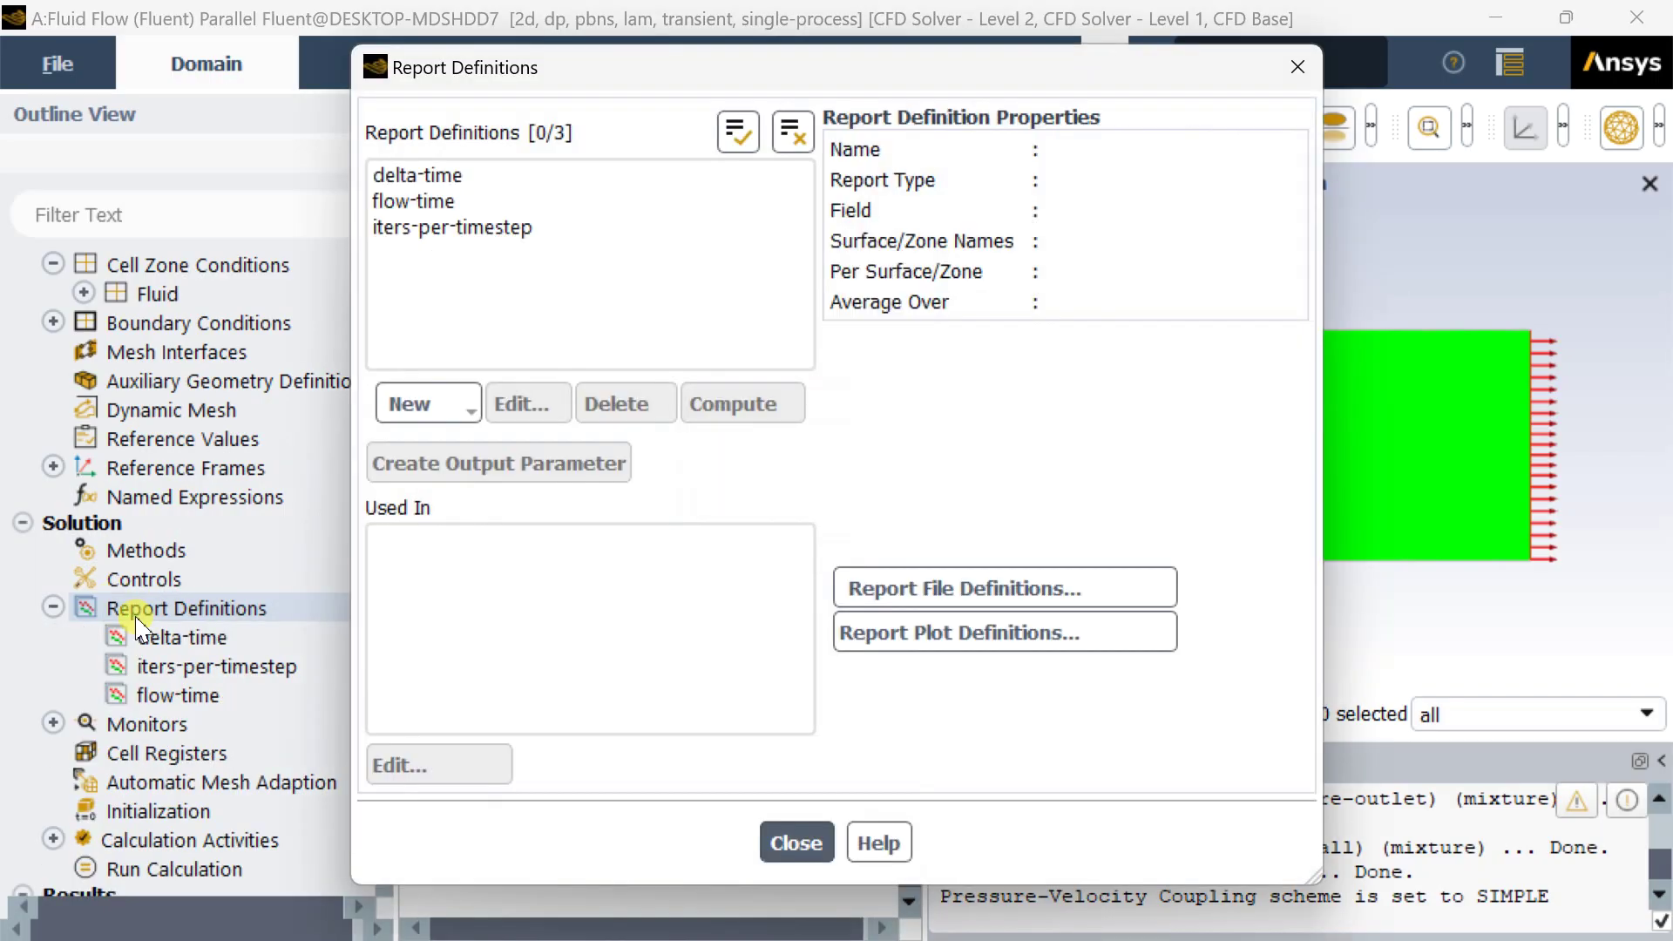
Create a drag force report named cd on square_wall in the X direction.
{"action": "left_click", "coordinate": [448, 414]}
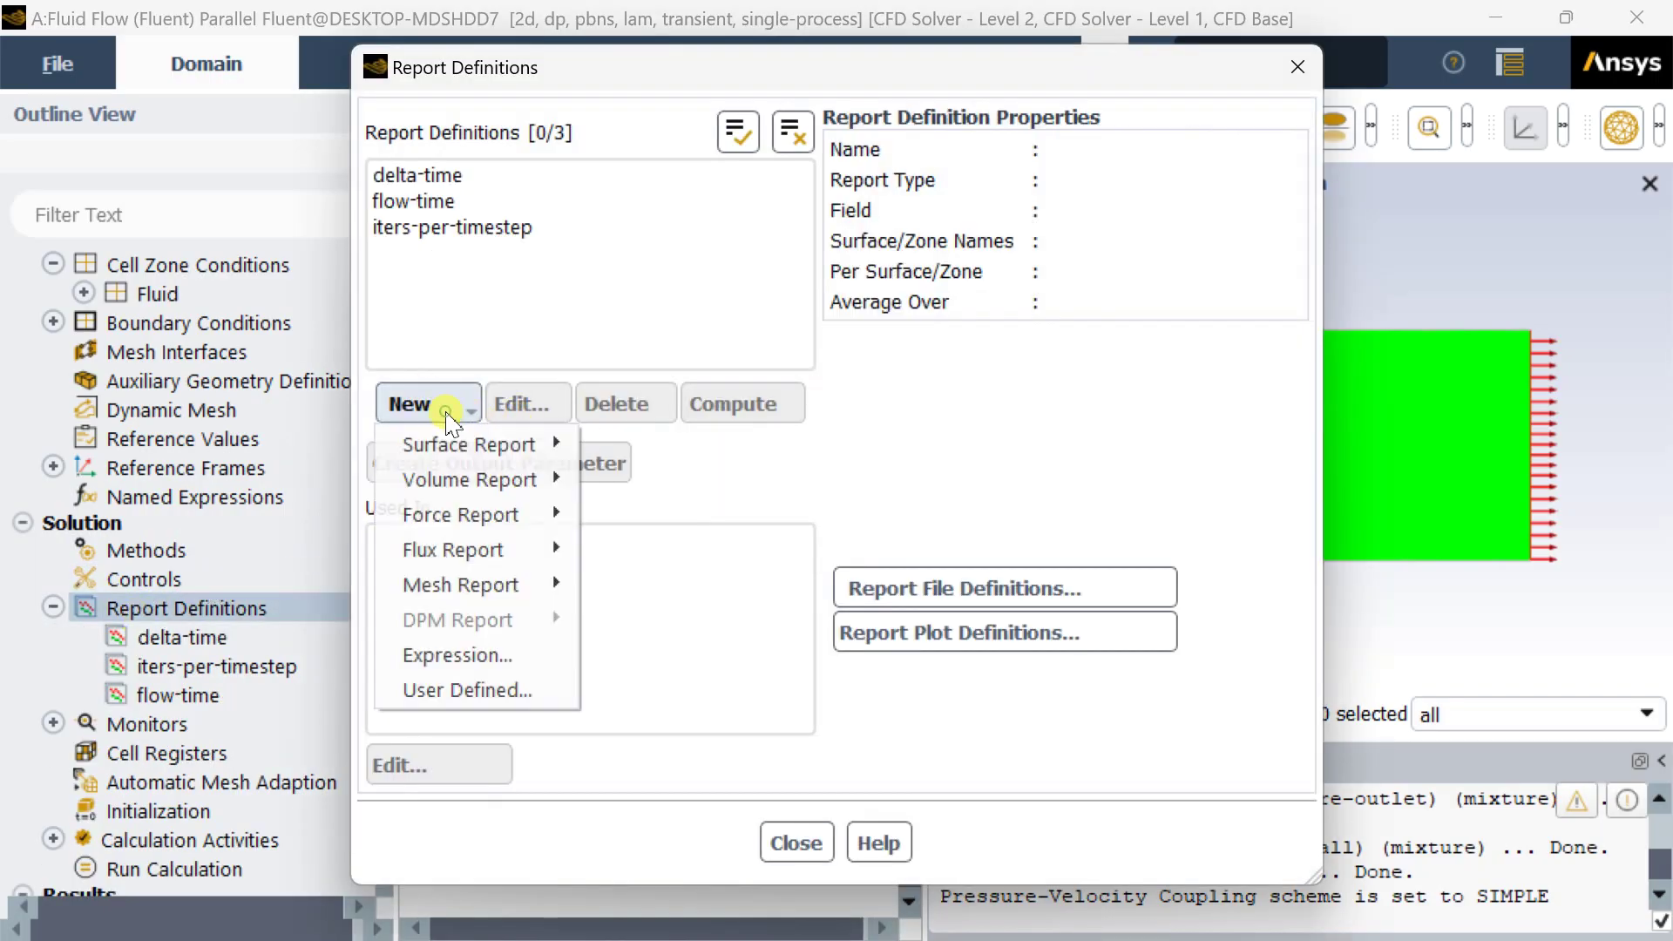
{"action": "mouse_move", "coordinate": [469, 520]}
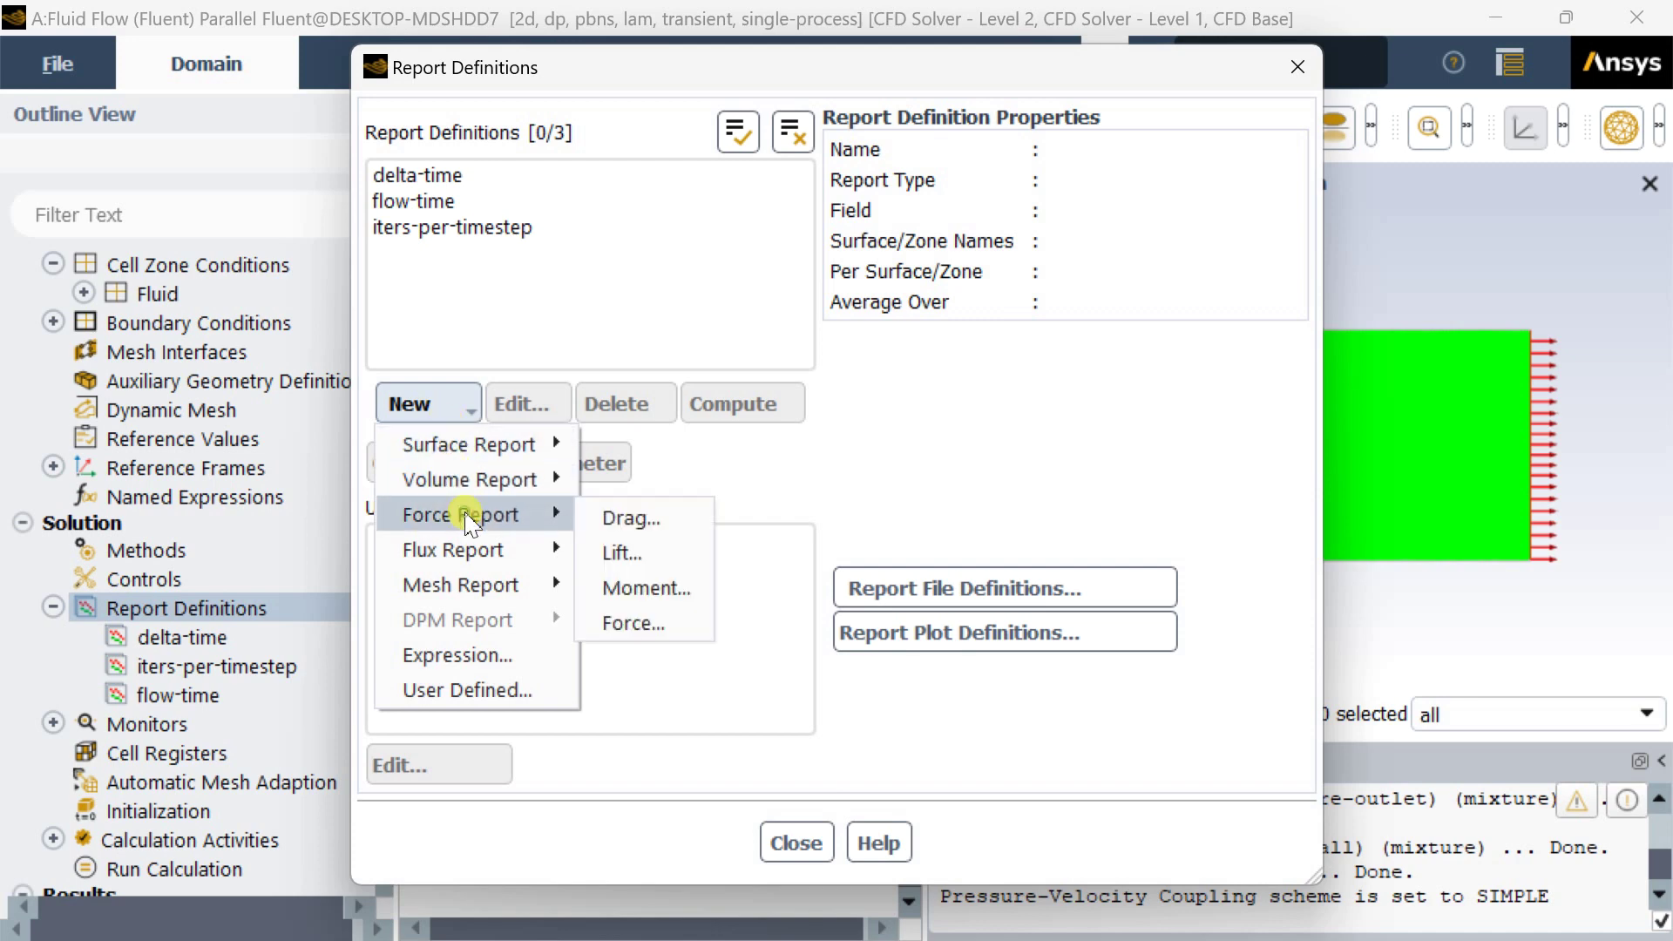
{"action": "left_click", "coordinate": [620, 526]}
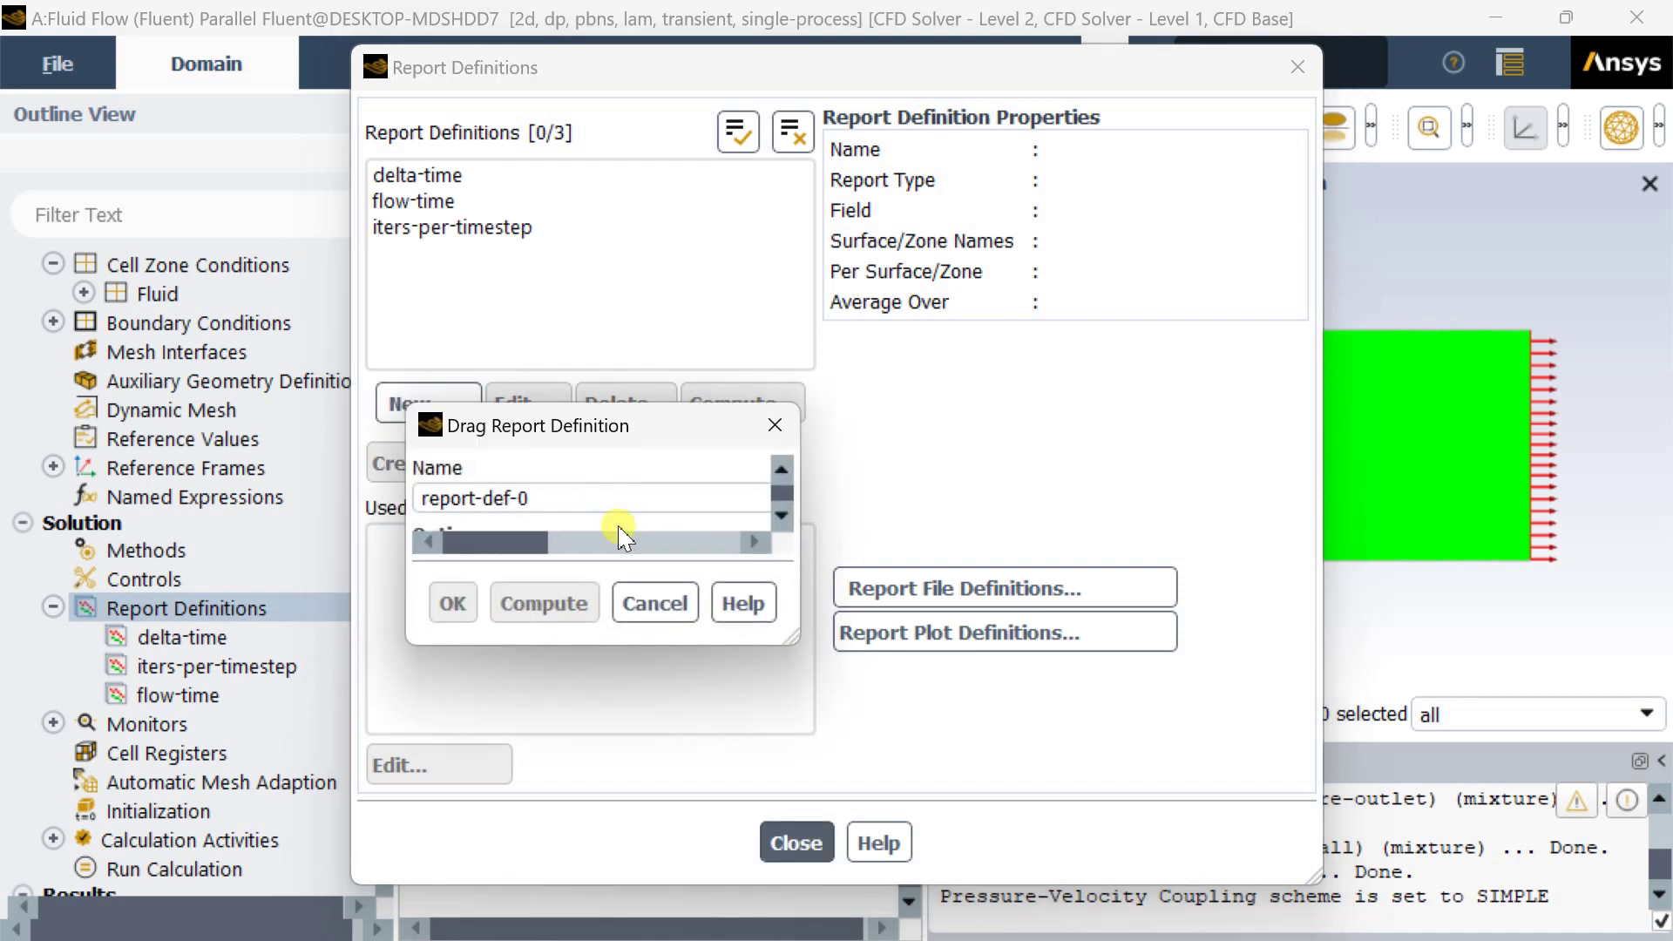
{"action": "left_click_drag", "start_coordinate": [485, 98], "coordinate": [246, 93]}
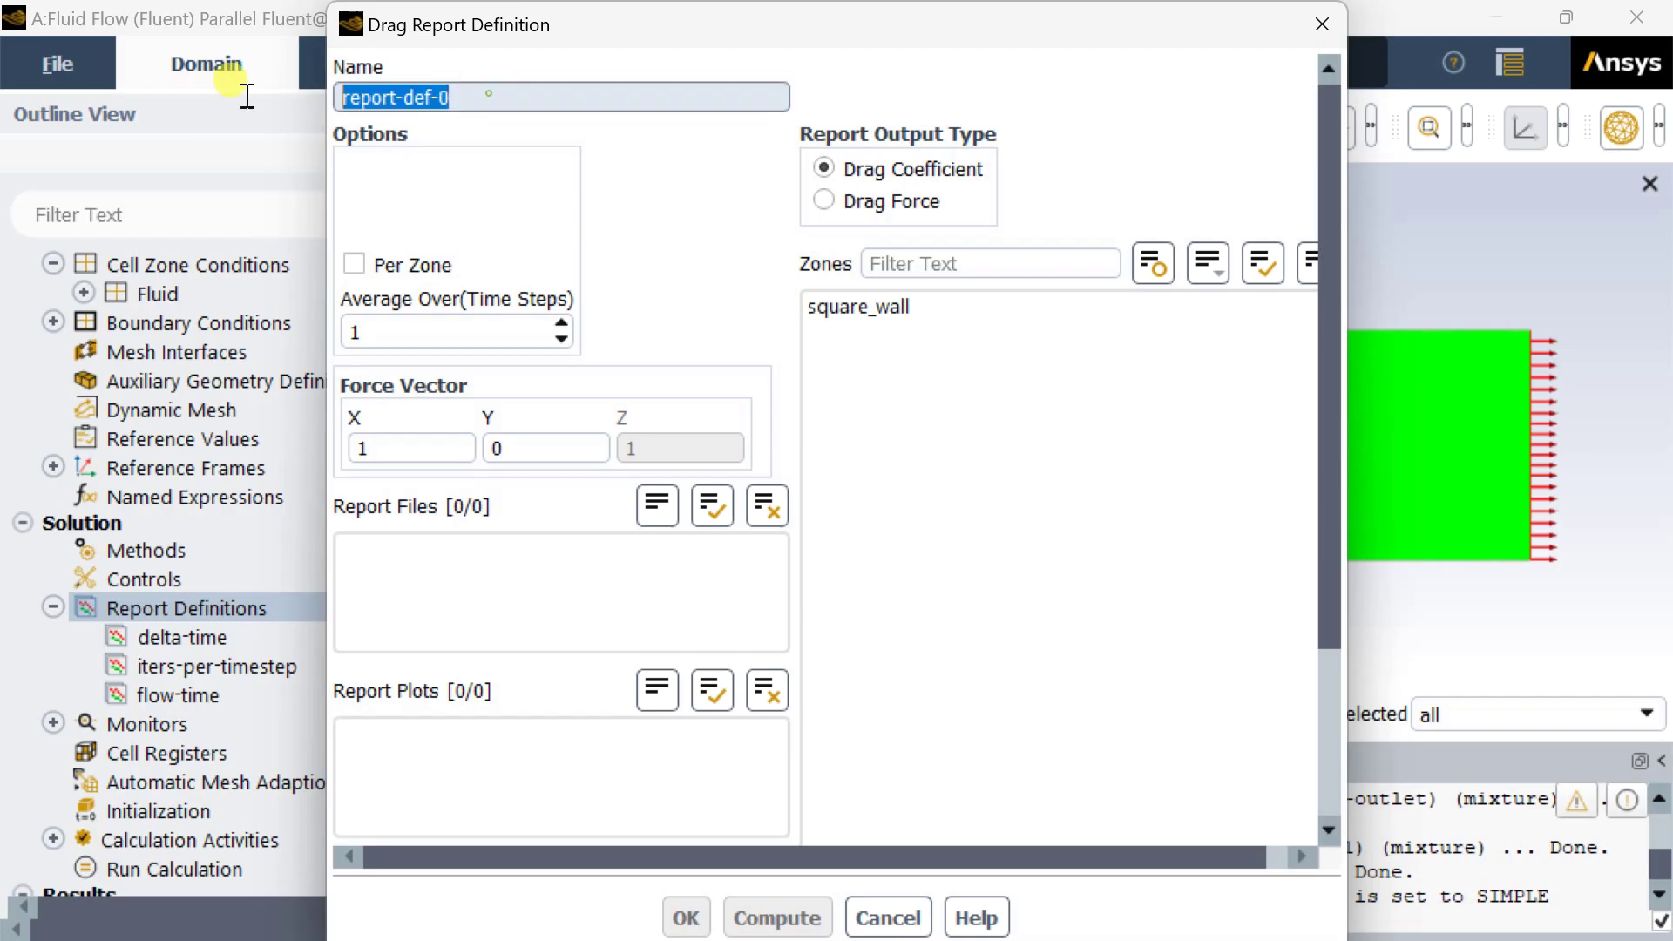
{"action": "type", "text": "cd"}
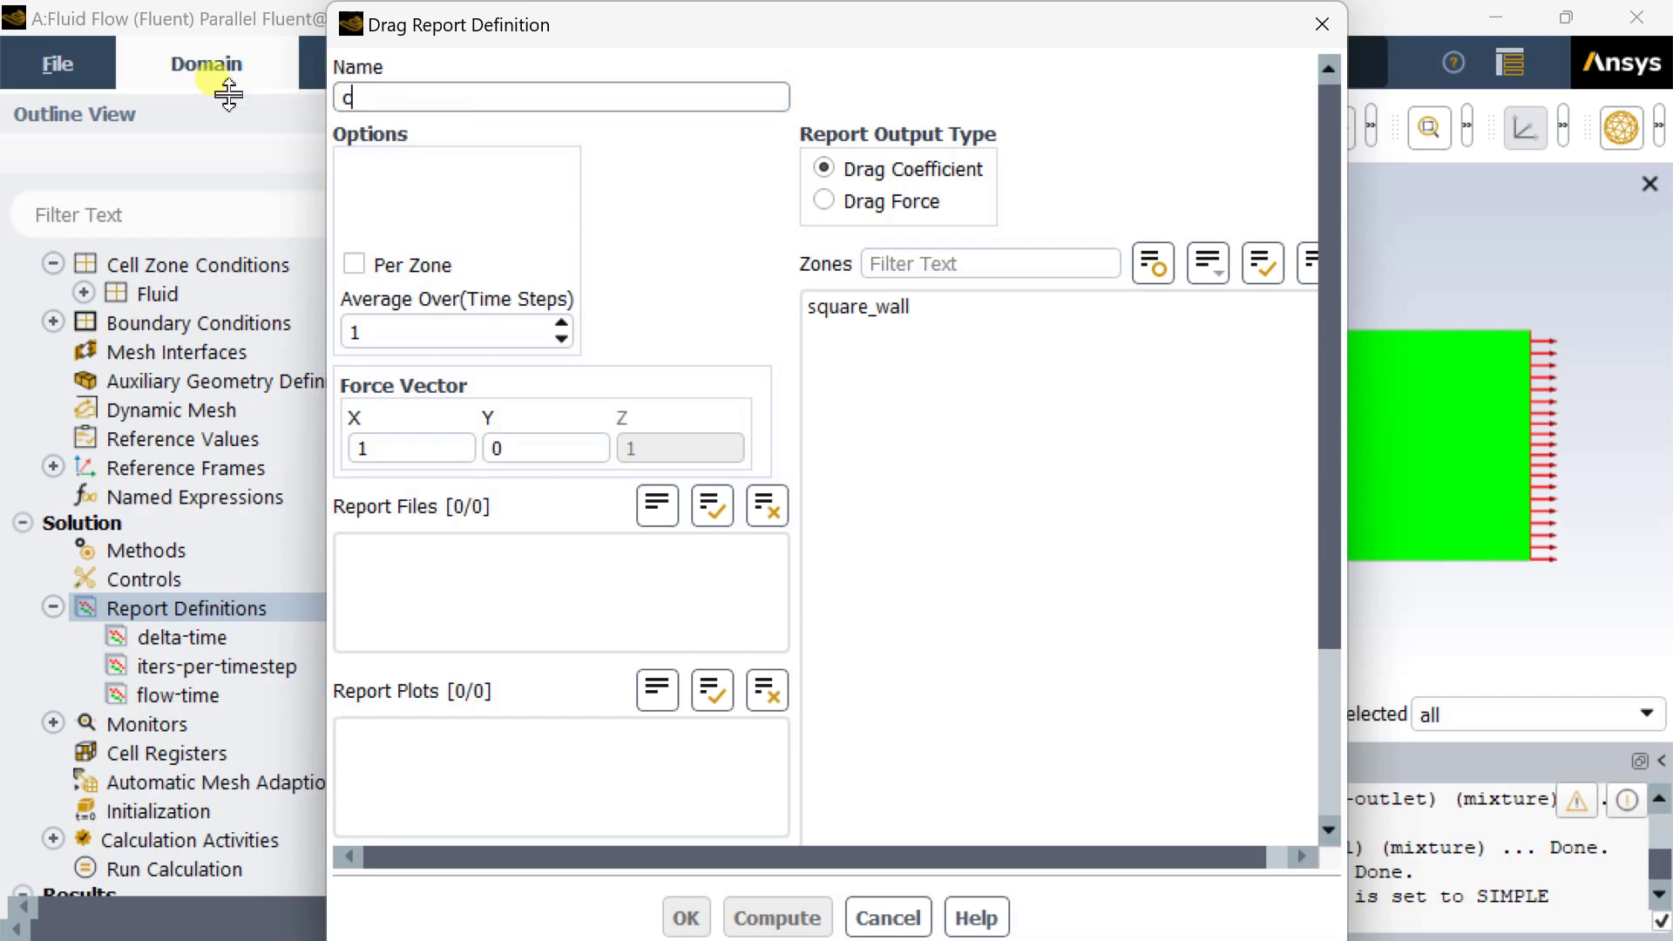
{"action": "left_click", "coordinate": [863, 305]}
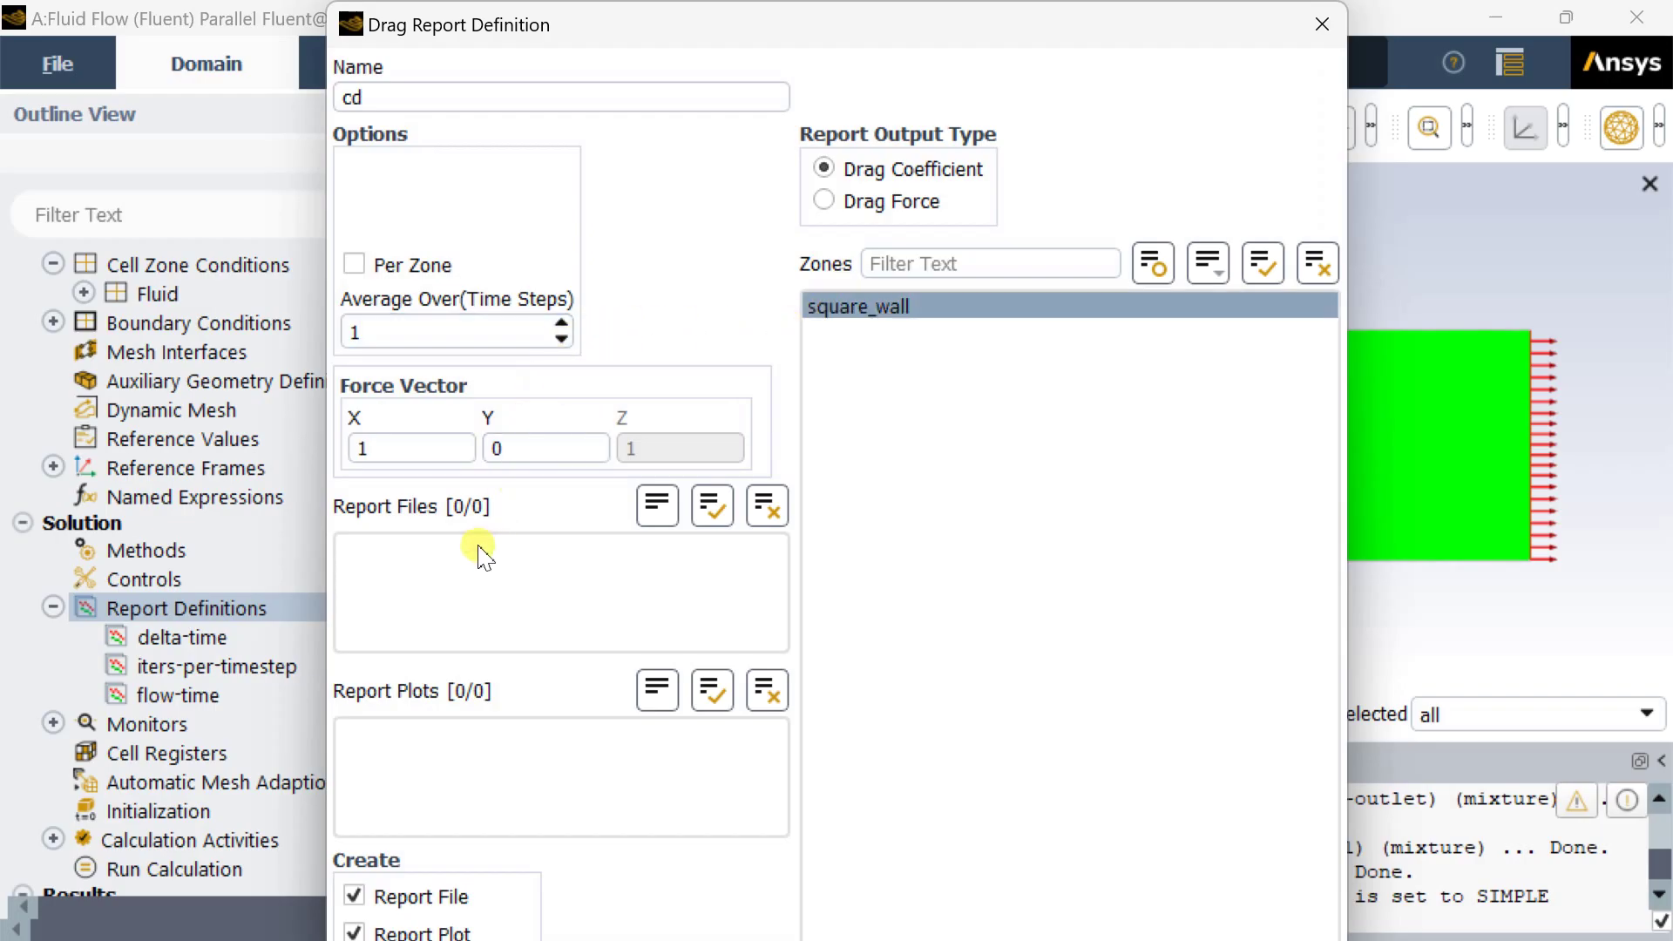
{"action": "double_click", "coordinate": [381, 447]}
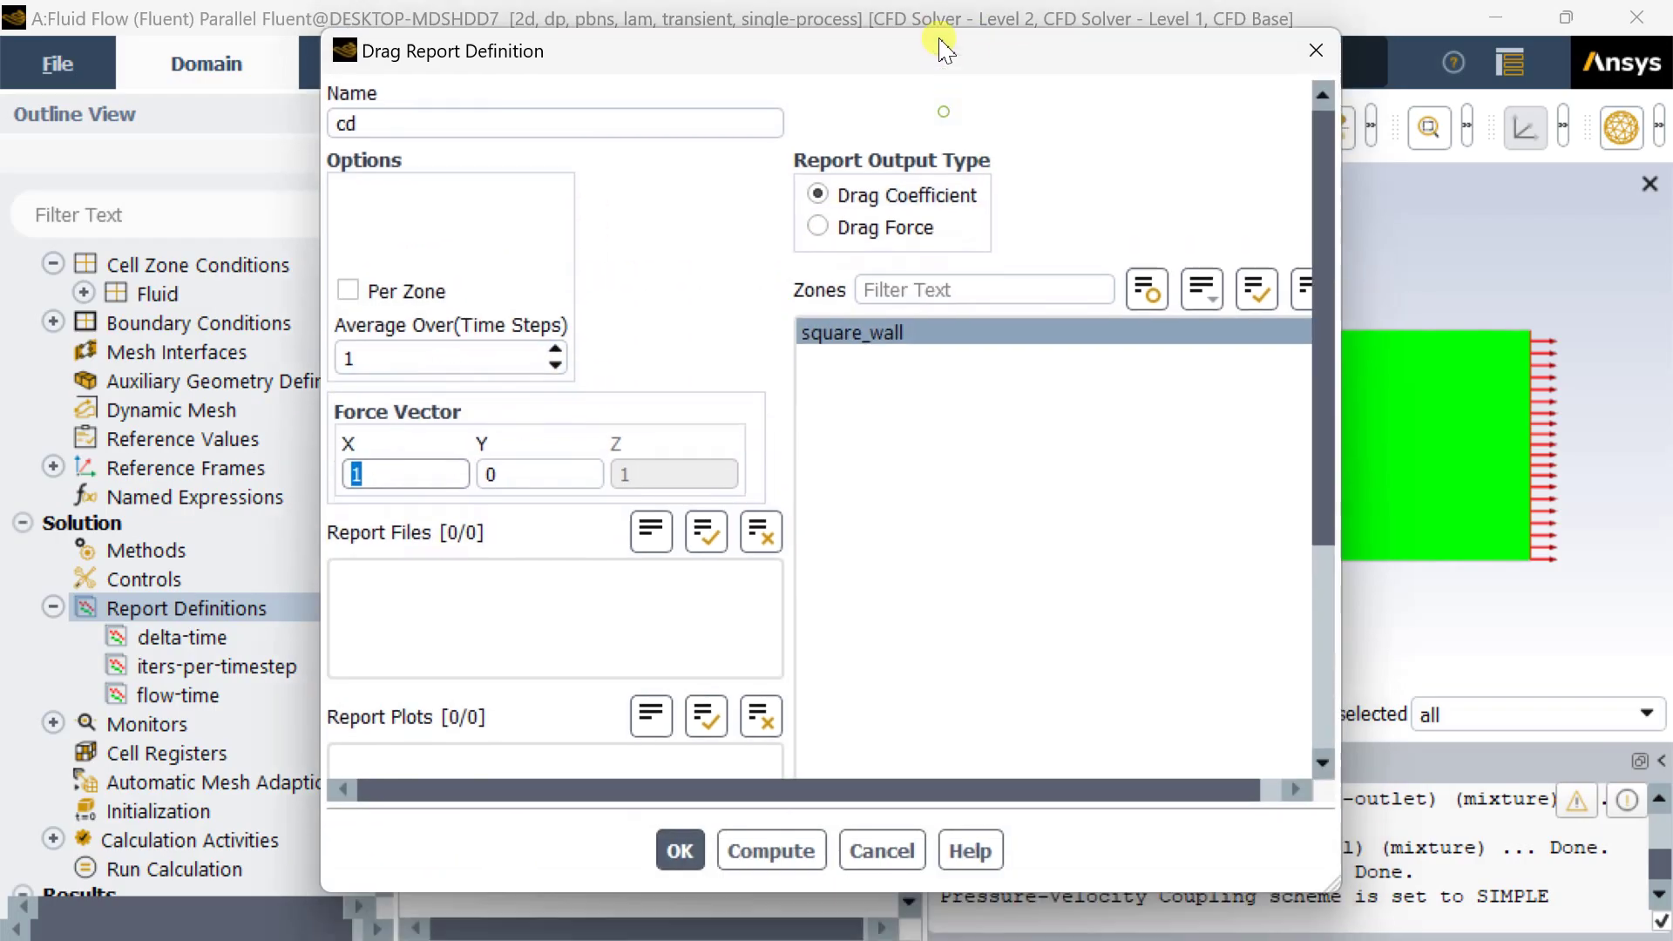
{"action": "left_click", "coordinate": [689, 836]}
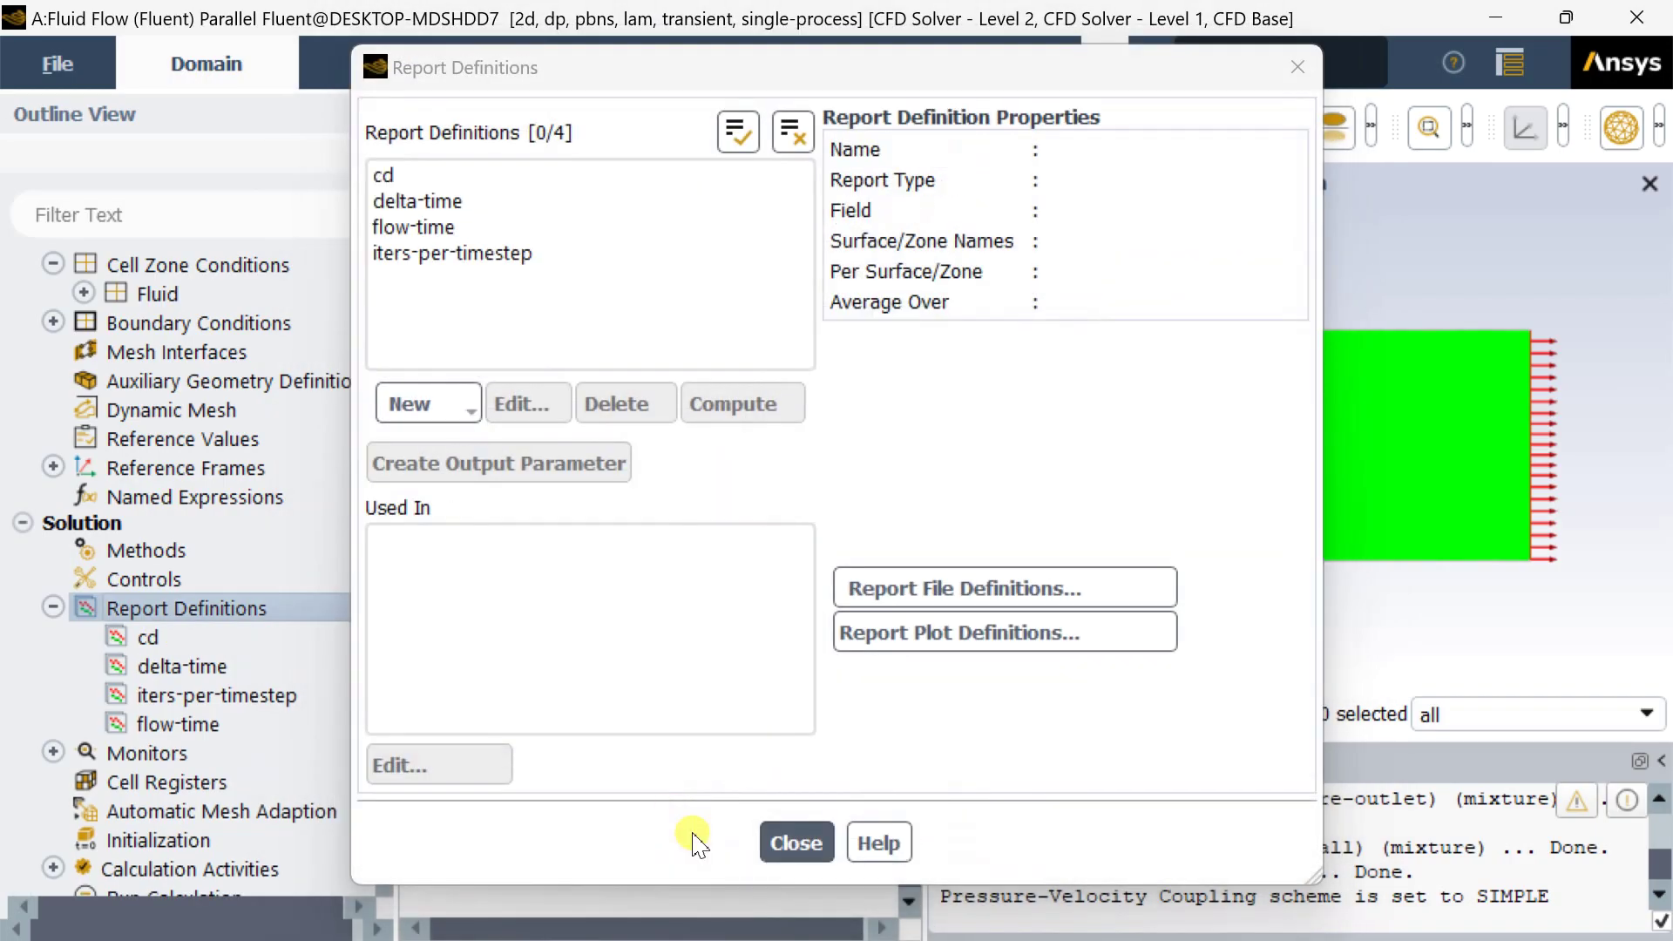
Create a lift force report named cl on square_wall.
{"action": "left_click", "coordinate": [431, 406]}
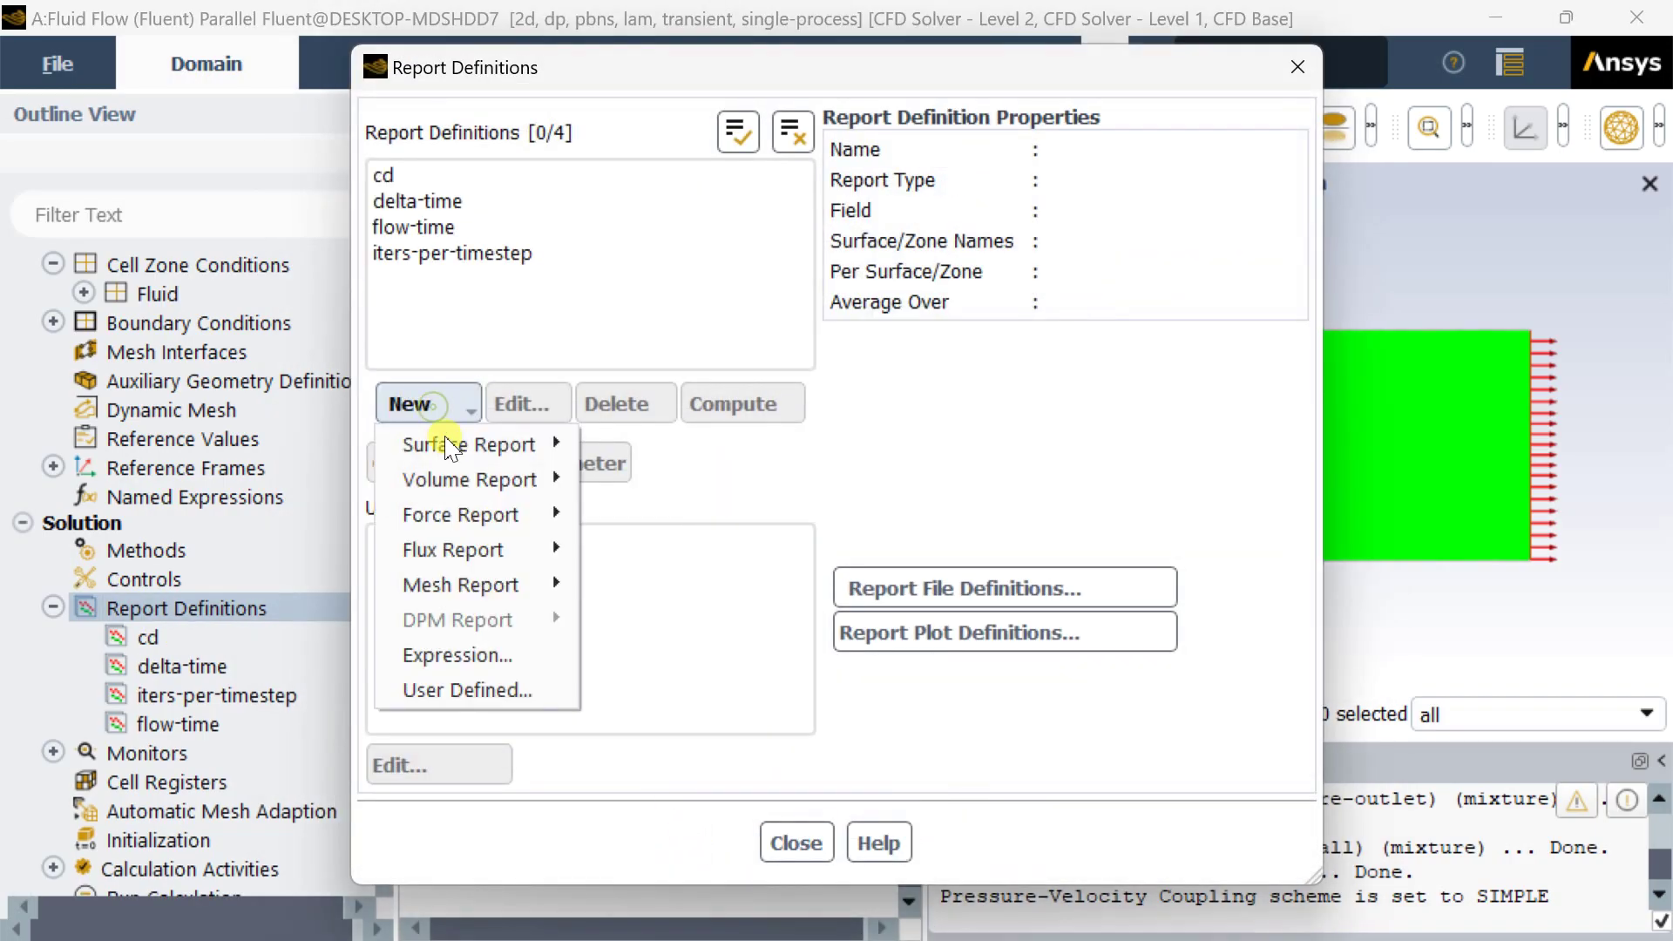
{"action": "mouse_move", "coordinate": [493, 515]}
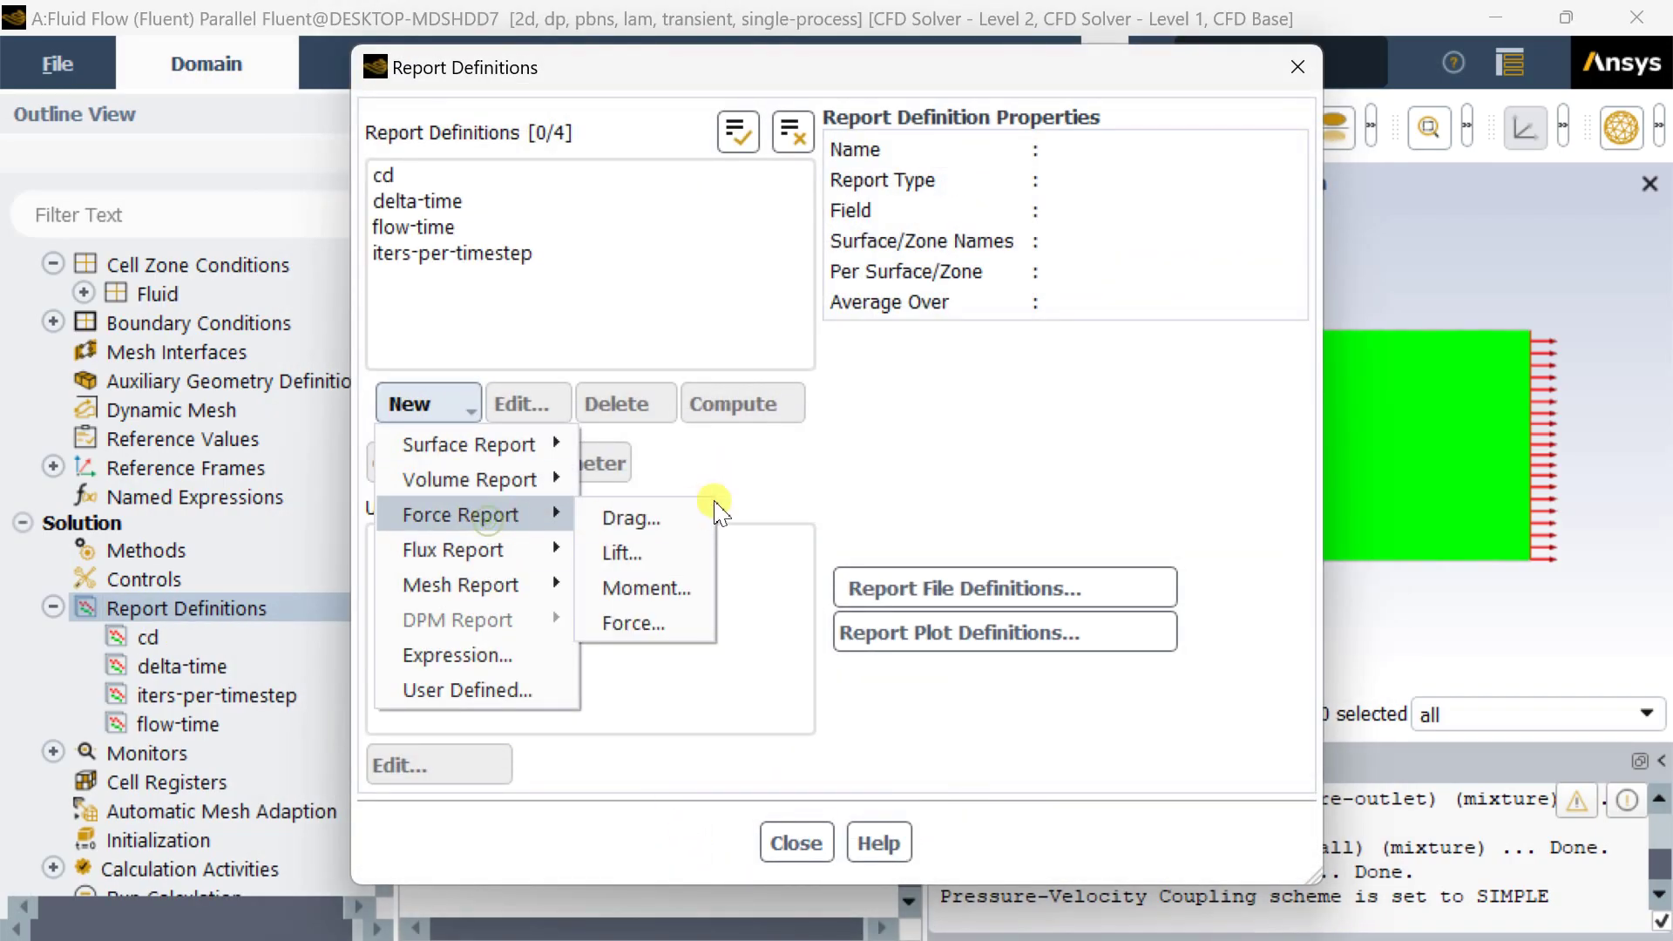
{"action": "left_click", "coordinate": [669, 552]}
{"action": "left_click_drag", "start_coordinate": [478, 96], "coordinate": [273, 115]}
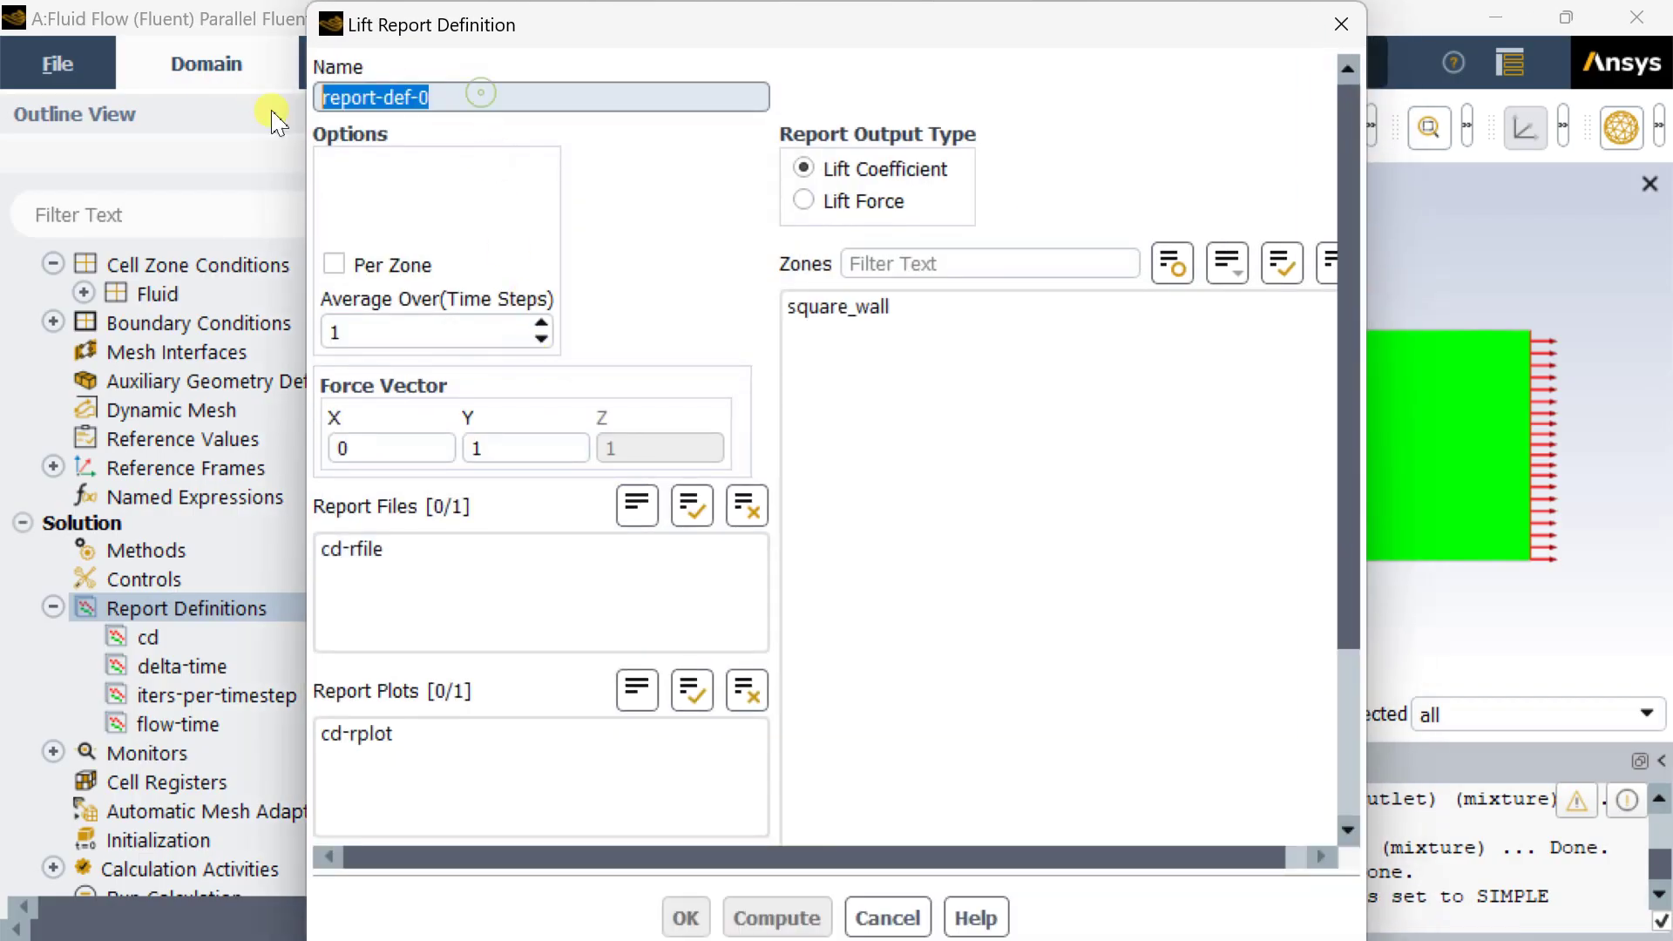
{"action": "type", "text": "cl"}
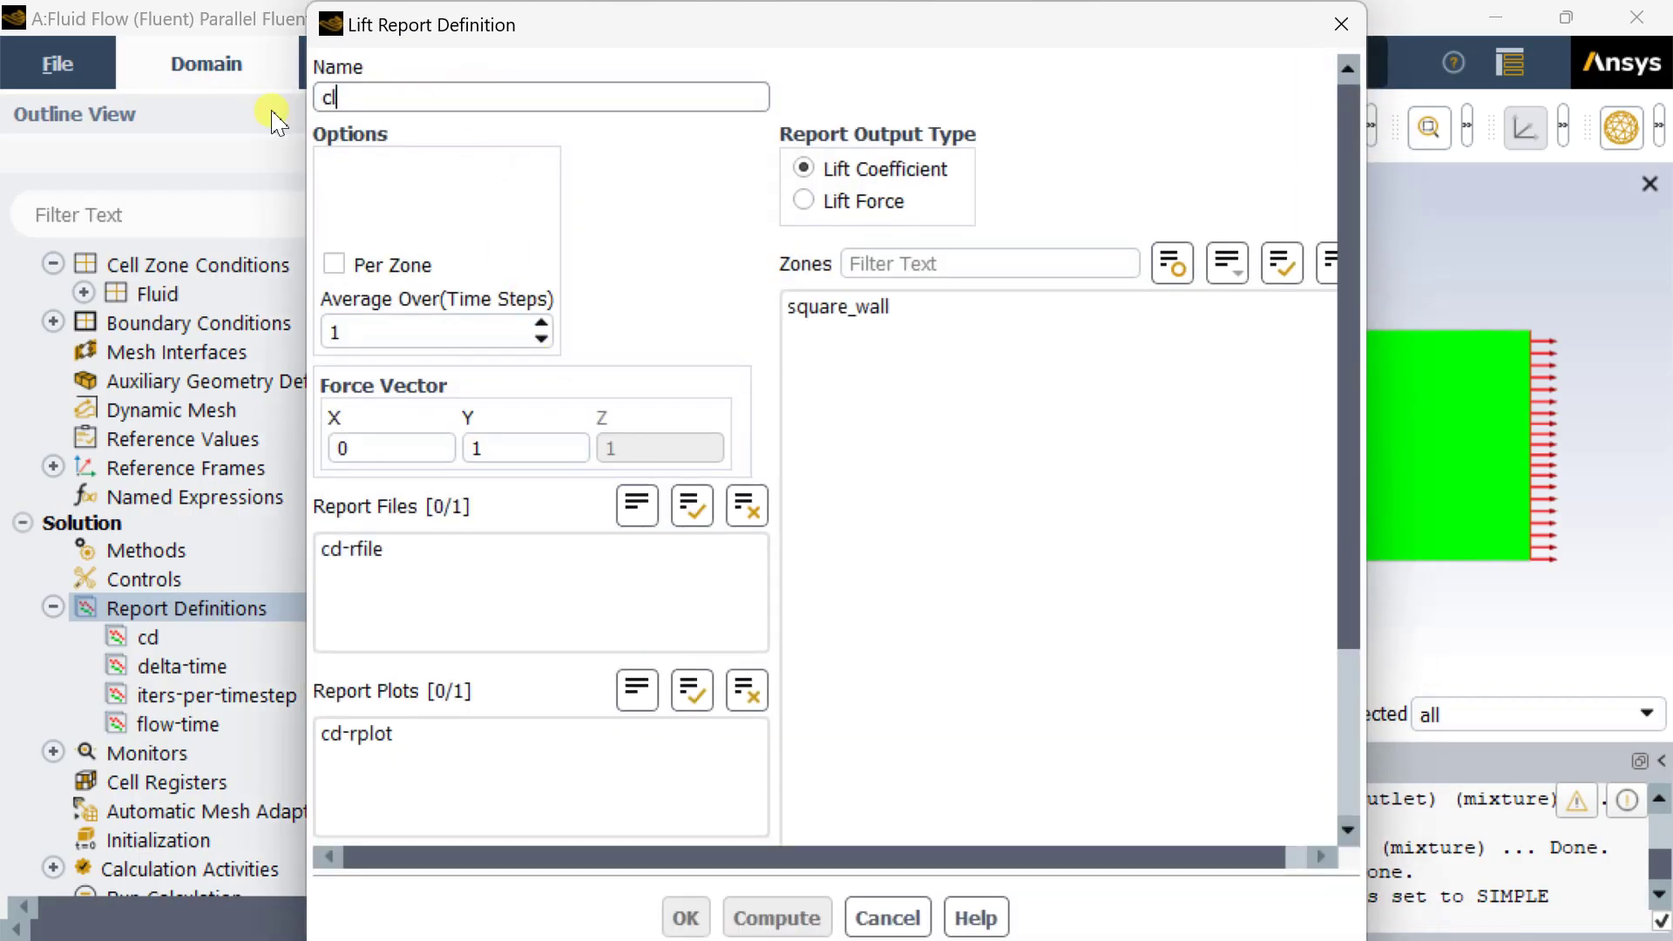
{"action": "left_click", "coordinate": [797, 309]}
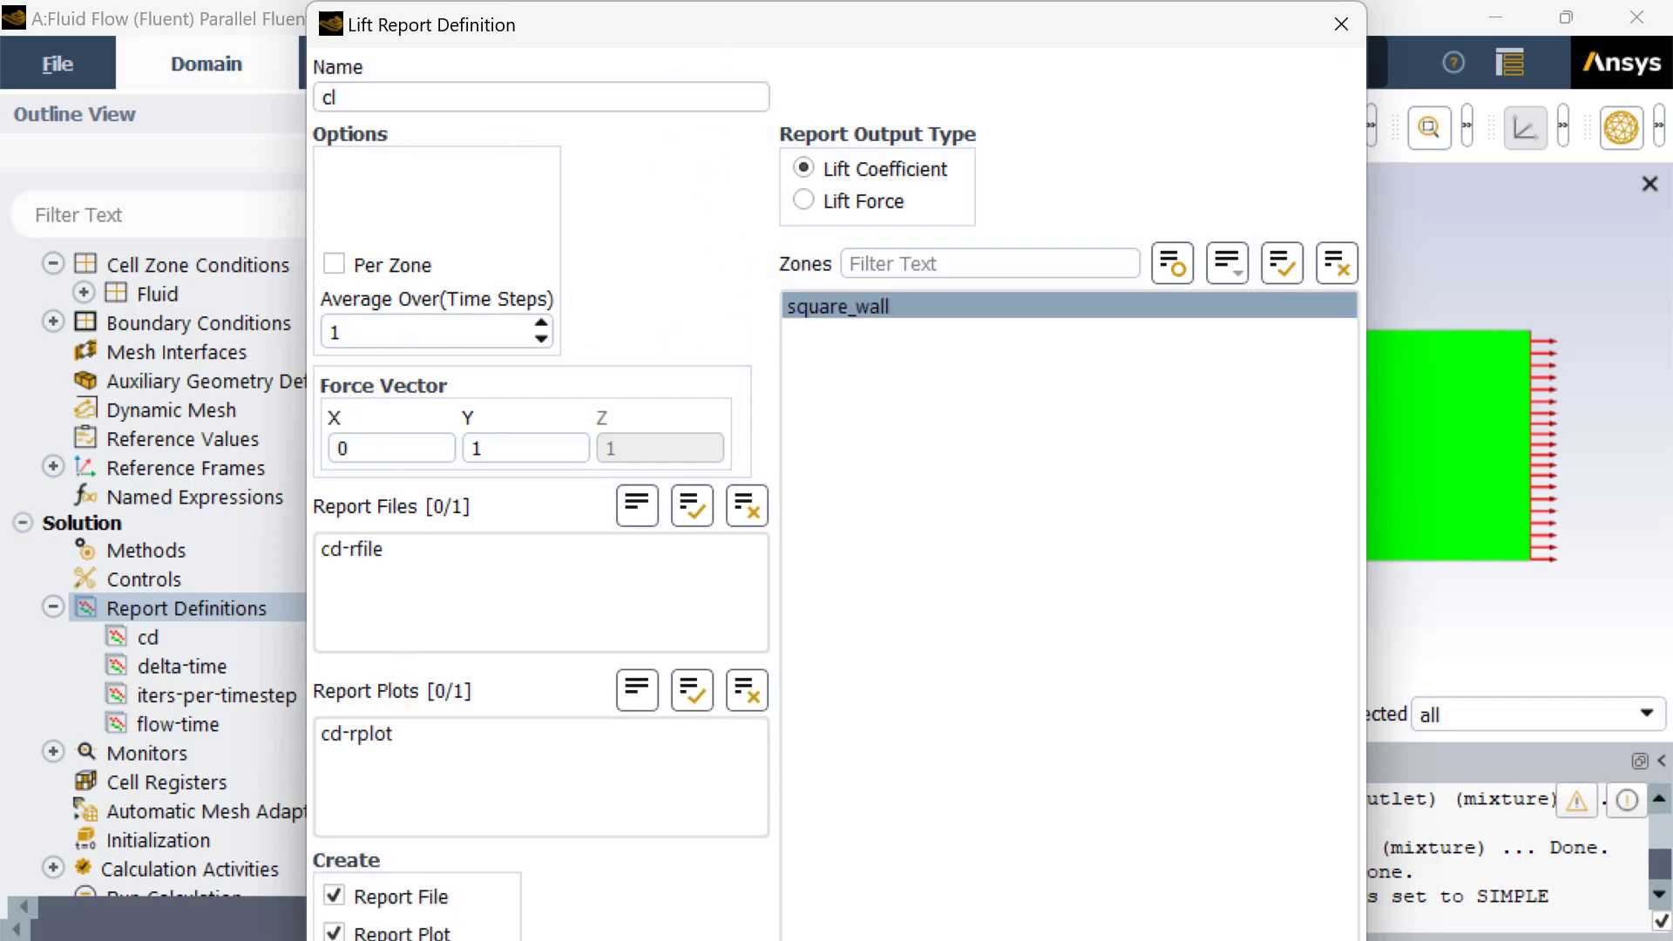
{"action": "mouse_move", "coordinate": [718, 24]}
{"action": "left_mouse_down"}
{"action": "mouse_move", "coordinate": [739, 139]}
{"action": "mouse_move", "coordinate": [749, 31]}
{"action": "left_mouse_up"}
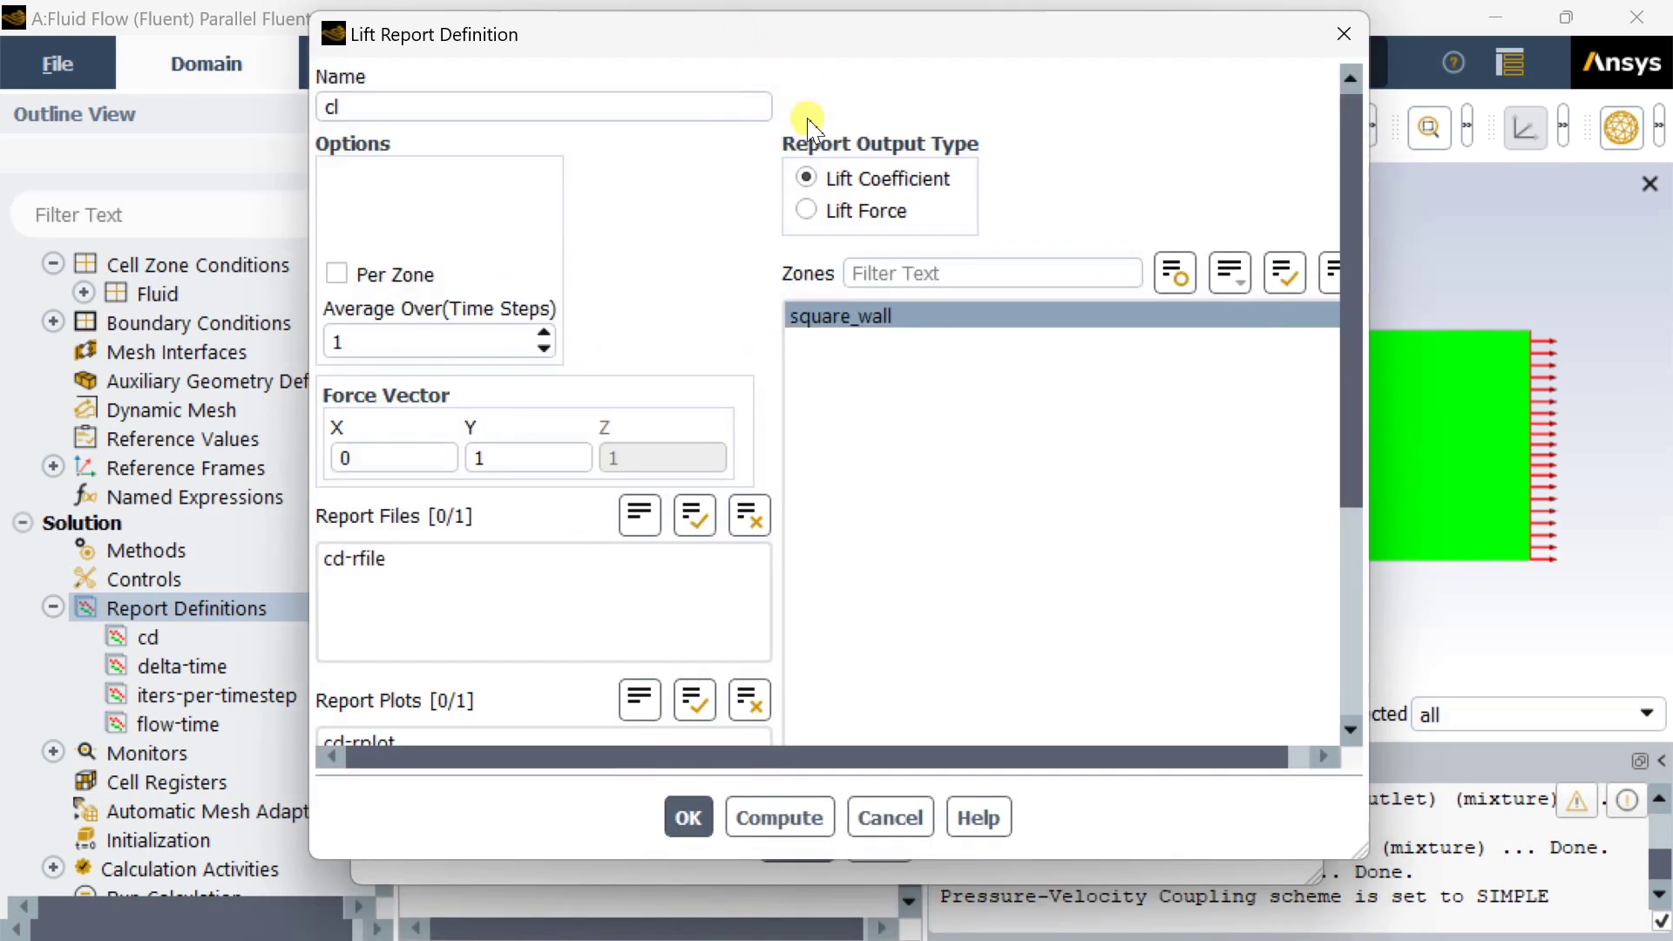
{"action": "scroll", "coordinate": [843, 562], "scroll_direction": "down", "scroll_amount": 5}
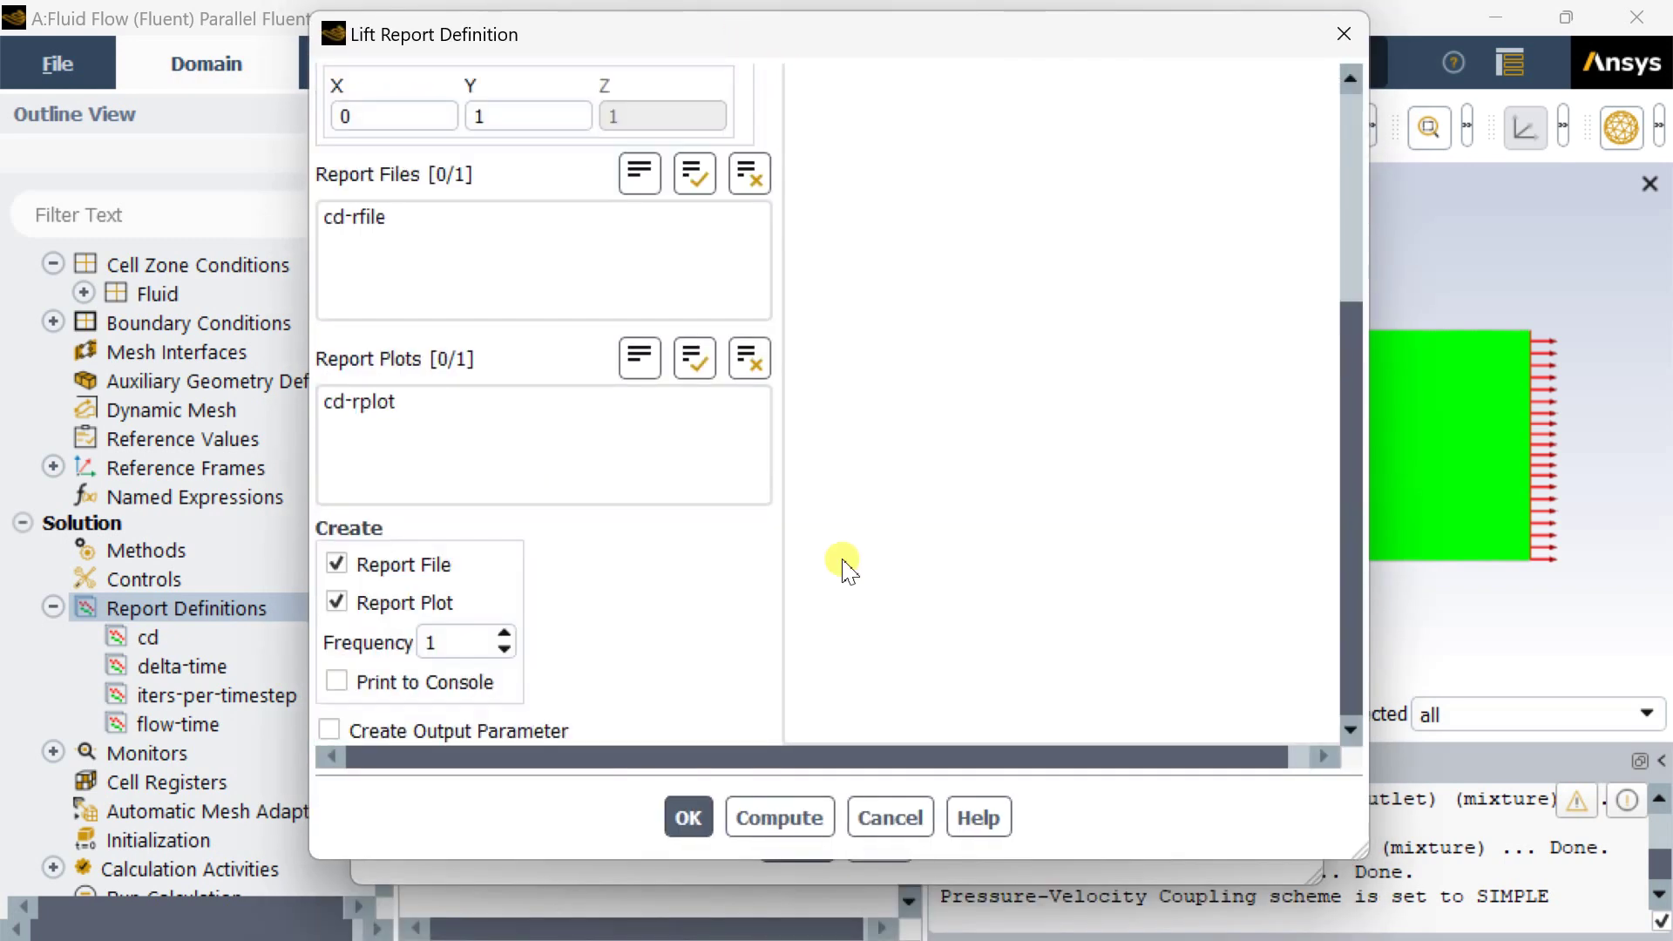
{"action": "left_click", "coordinate": [688, 823]}
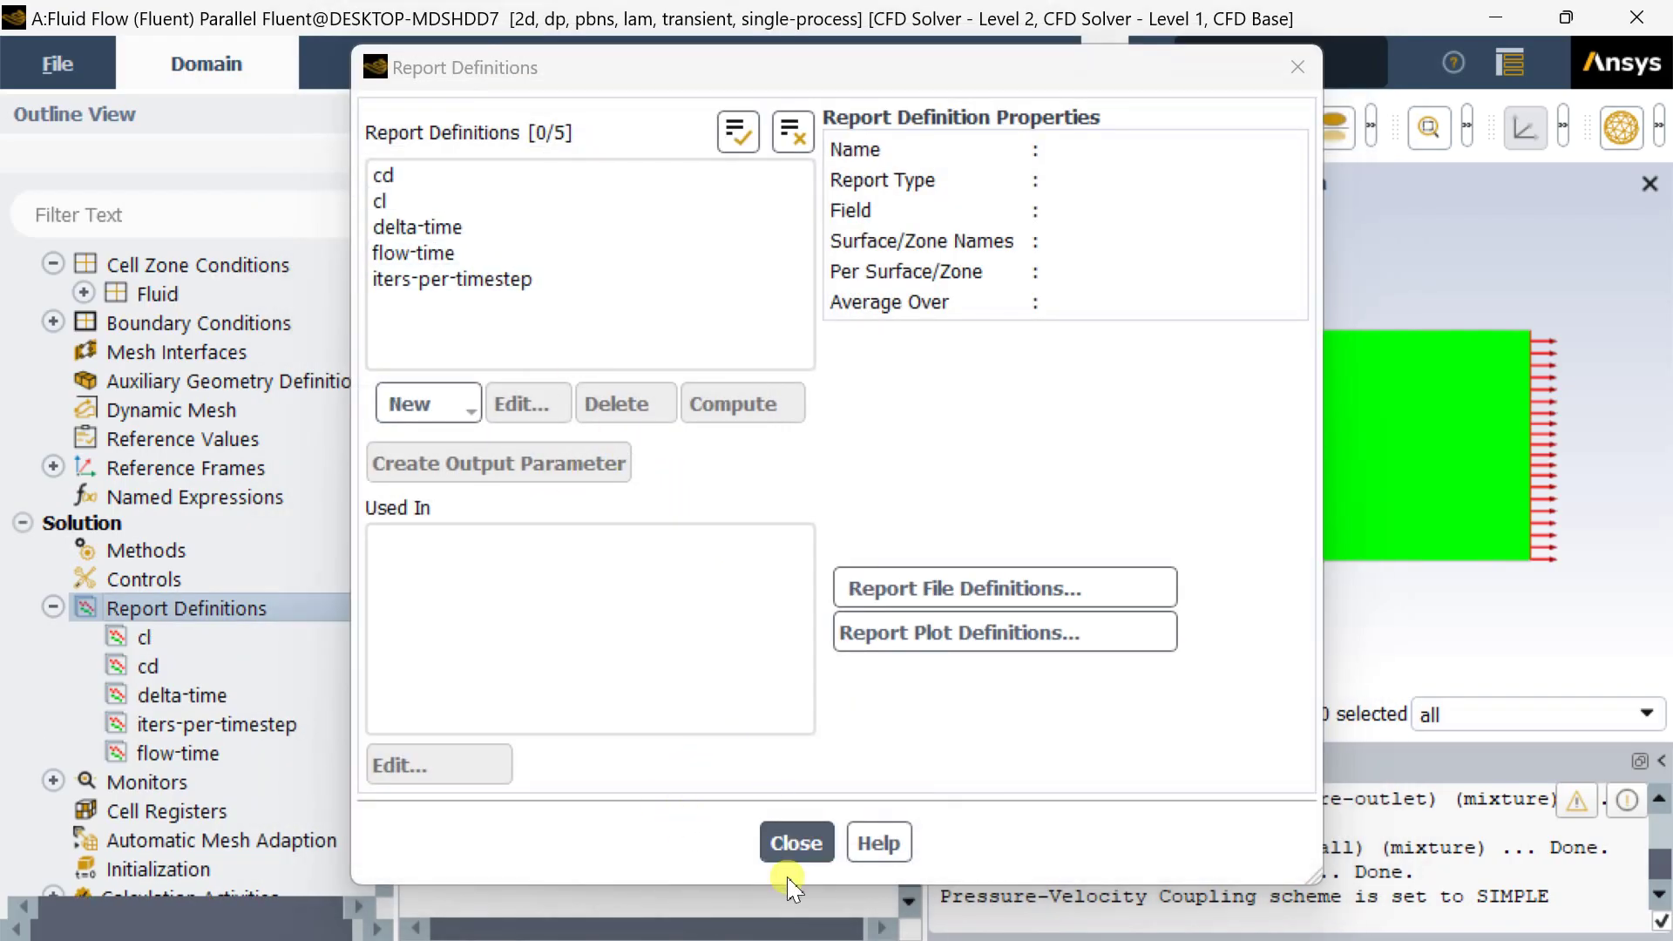
Review the cd and cl report definitions' properties.
{"action": "left_click", "coordinate": [399, 177]}
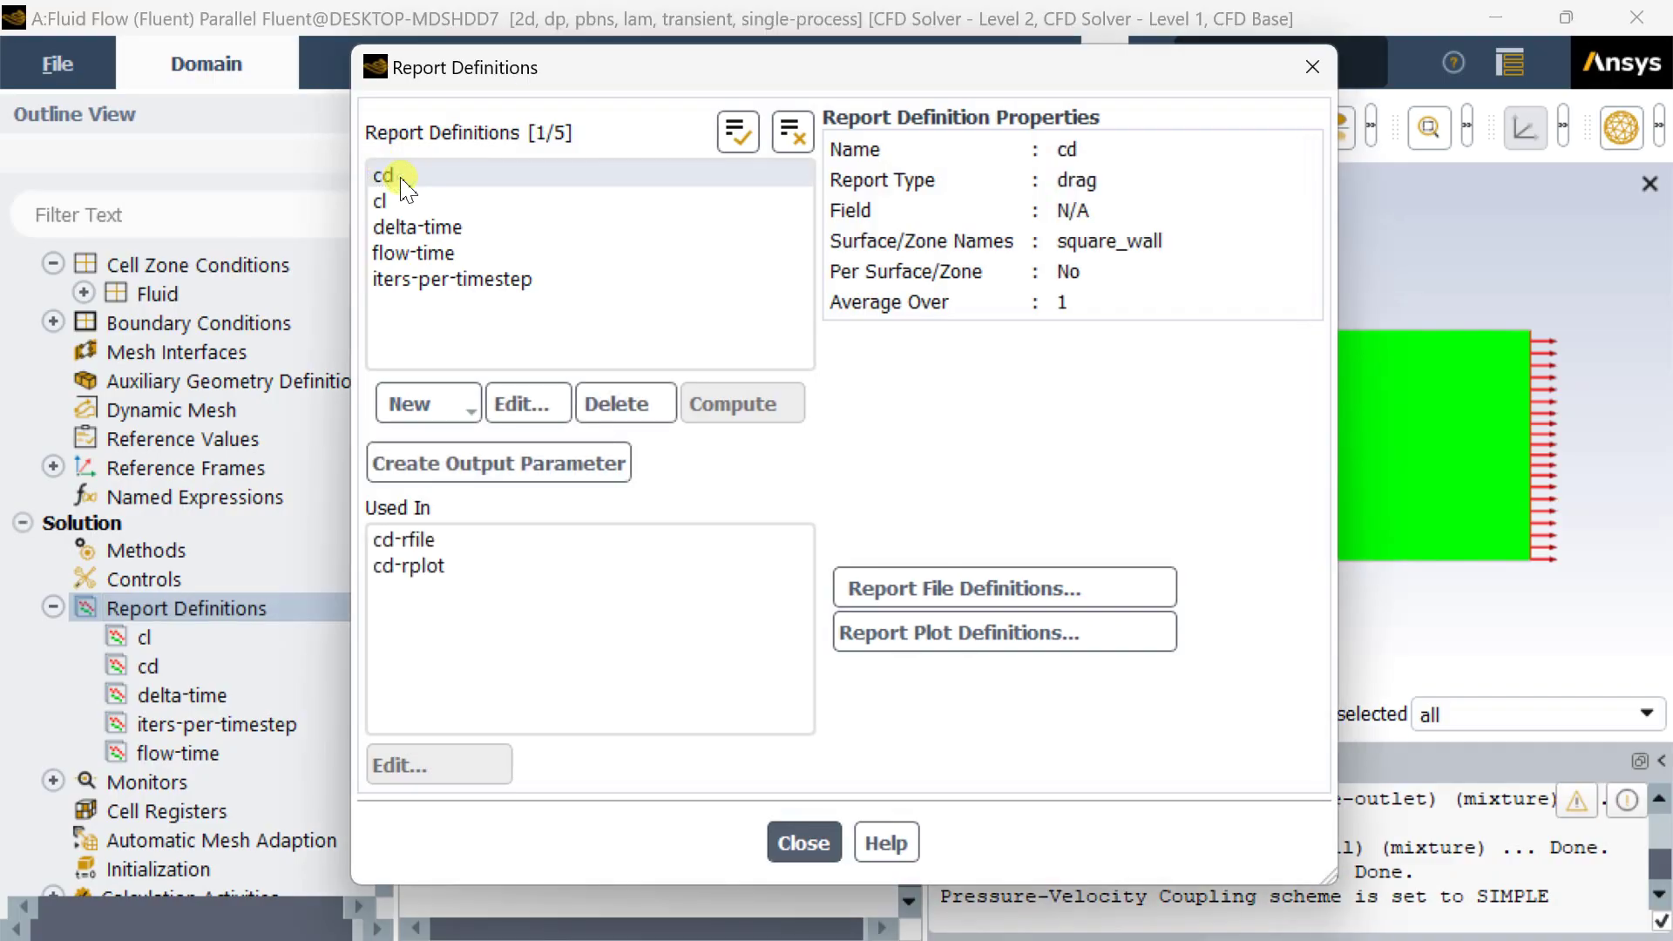
{"action": "left_click", "coordinate": [387, 201]}
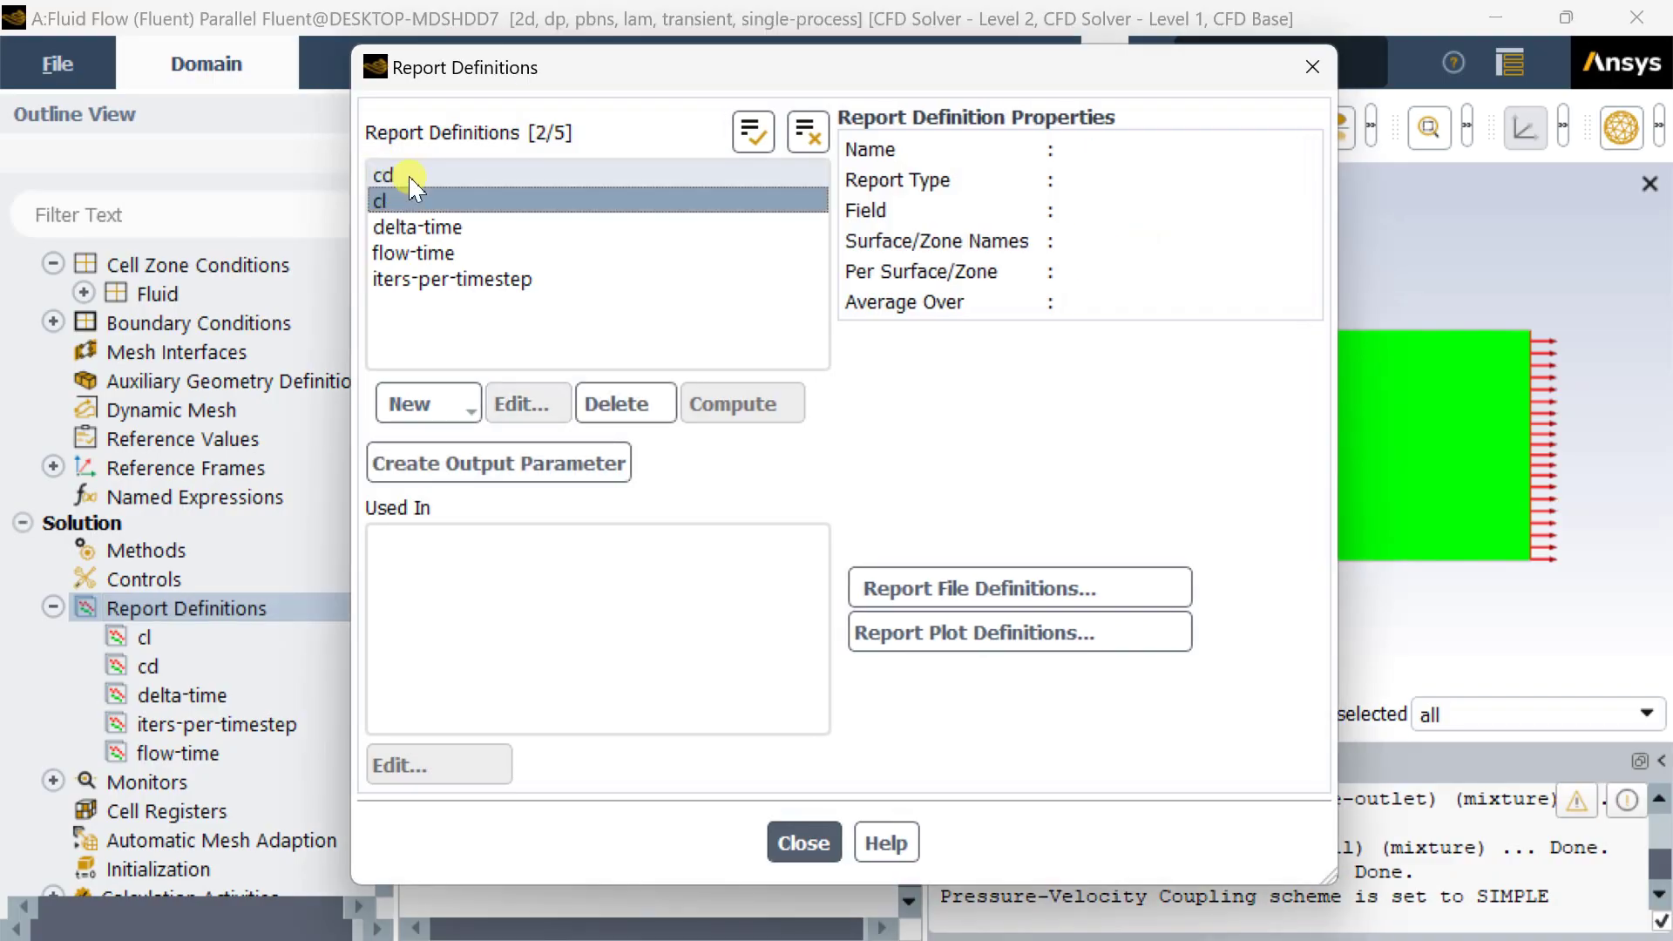
{"action": "left_click", "coordinate": [388, 175]}
Close Report Definitions and verify the cd/cl report files and report plots under Monitors.
{"action": "left_click", "coordinate": [804, 841]}
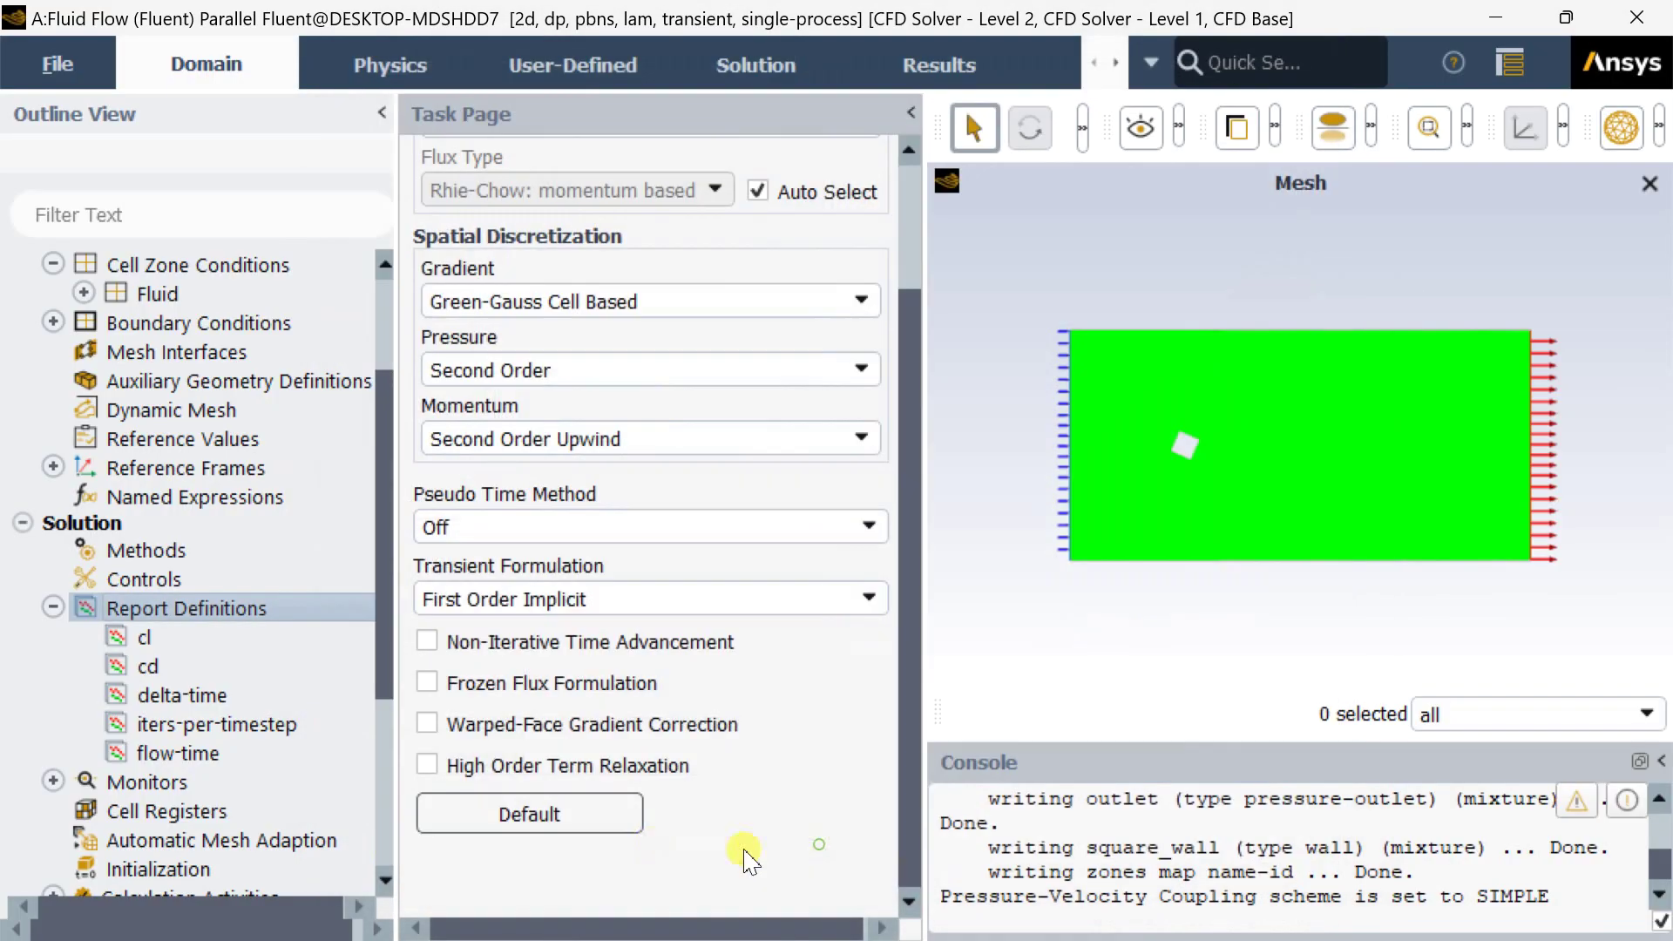
{"action": "left_click", "coordinate": [53, 607]}
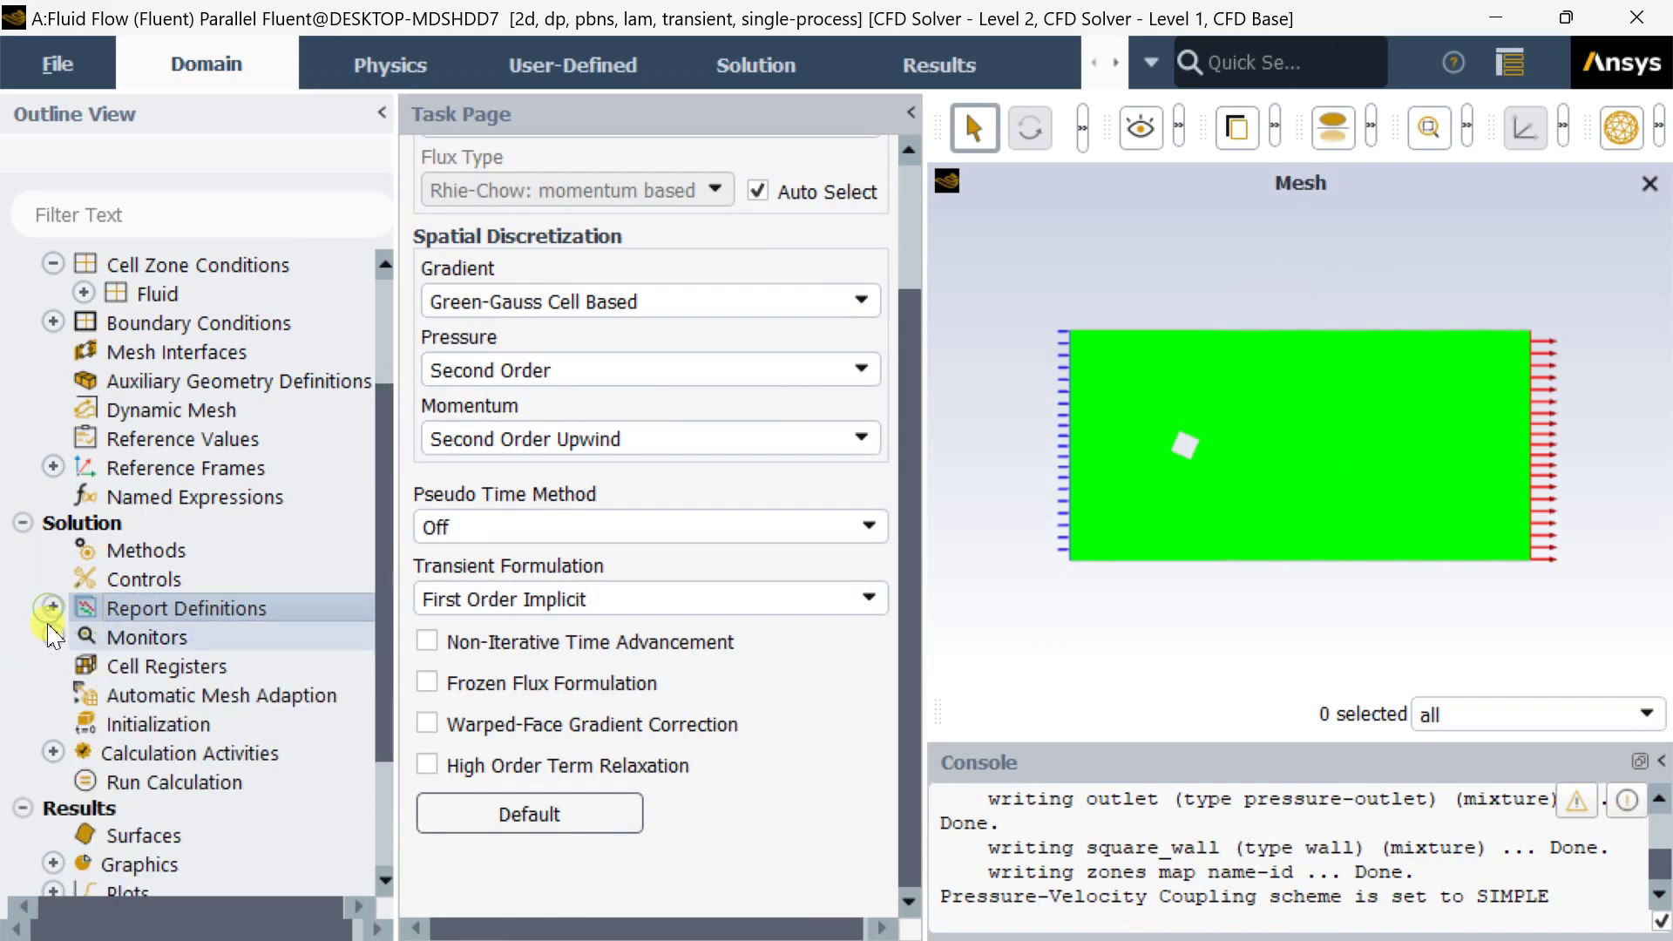
{"action": "left_click", "coordinate": [53, 636]}
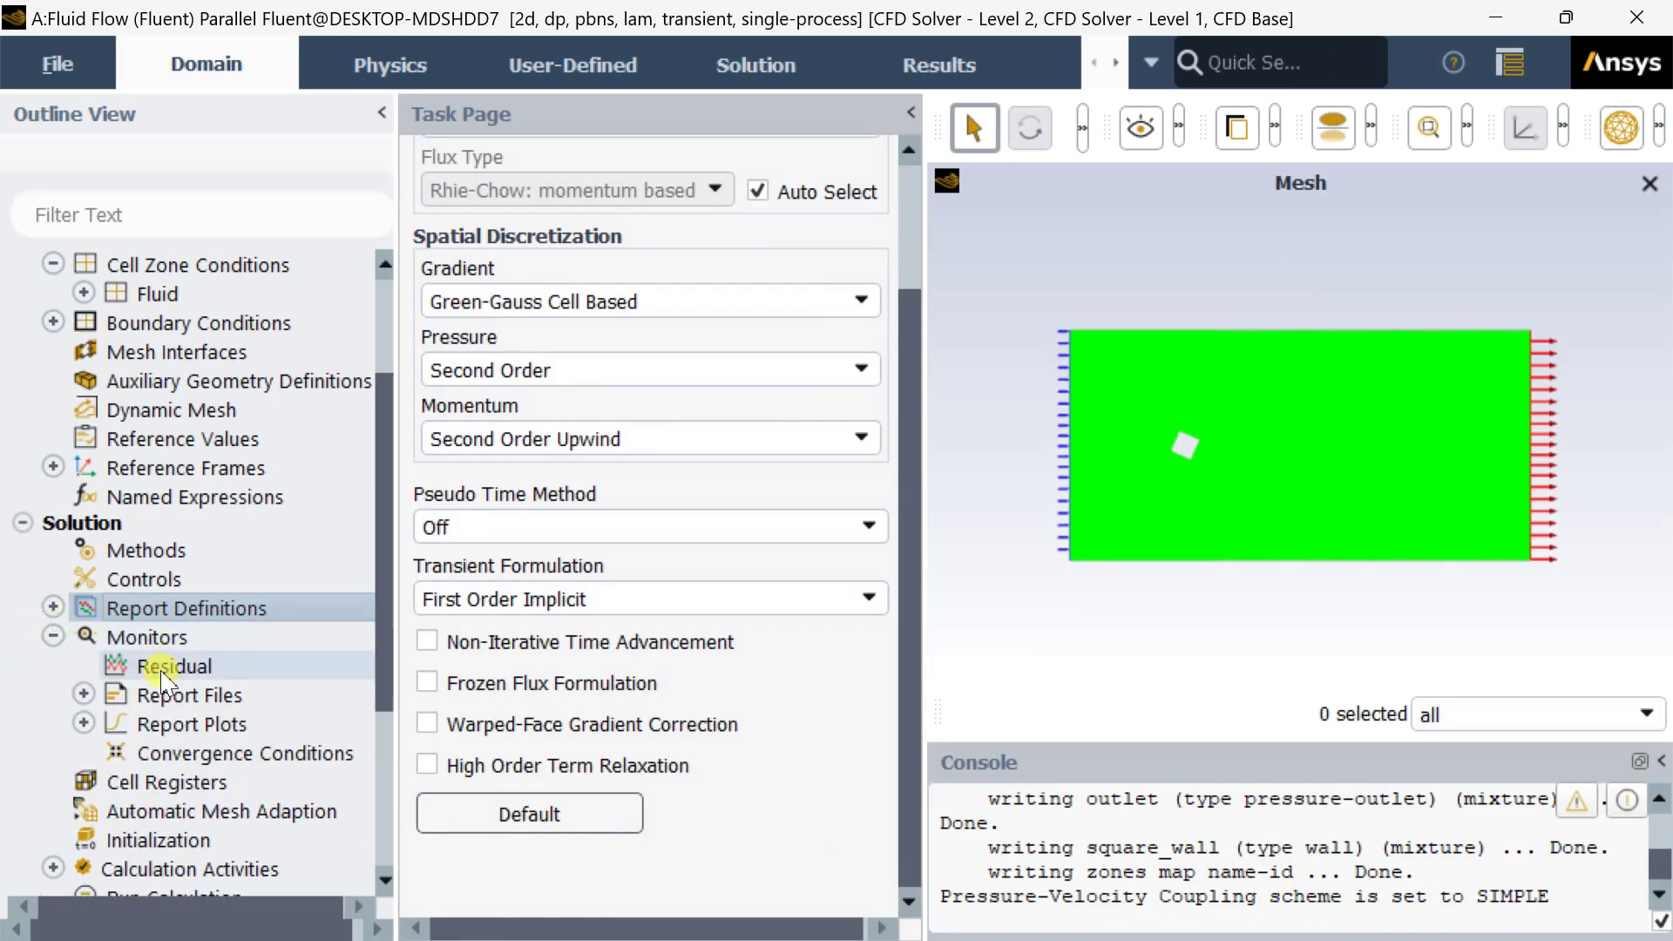
{"action": "scroll", "coordinate": [165, 680], "scroll_direction": "down", "scroll_amount": 2}
{"action": "left_click", "coordinate": [84, 520]}
{"action": "left_click", "coordinate": [209, 550]}
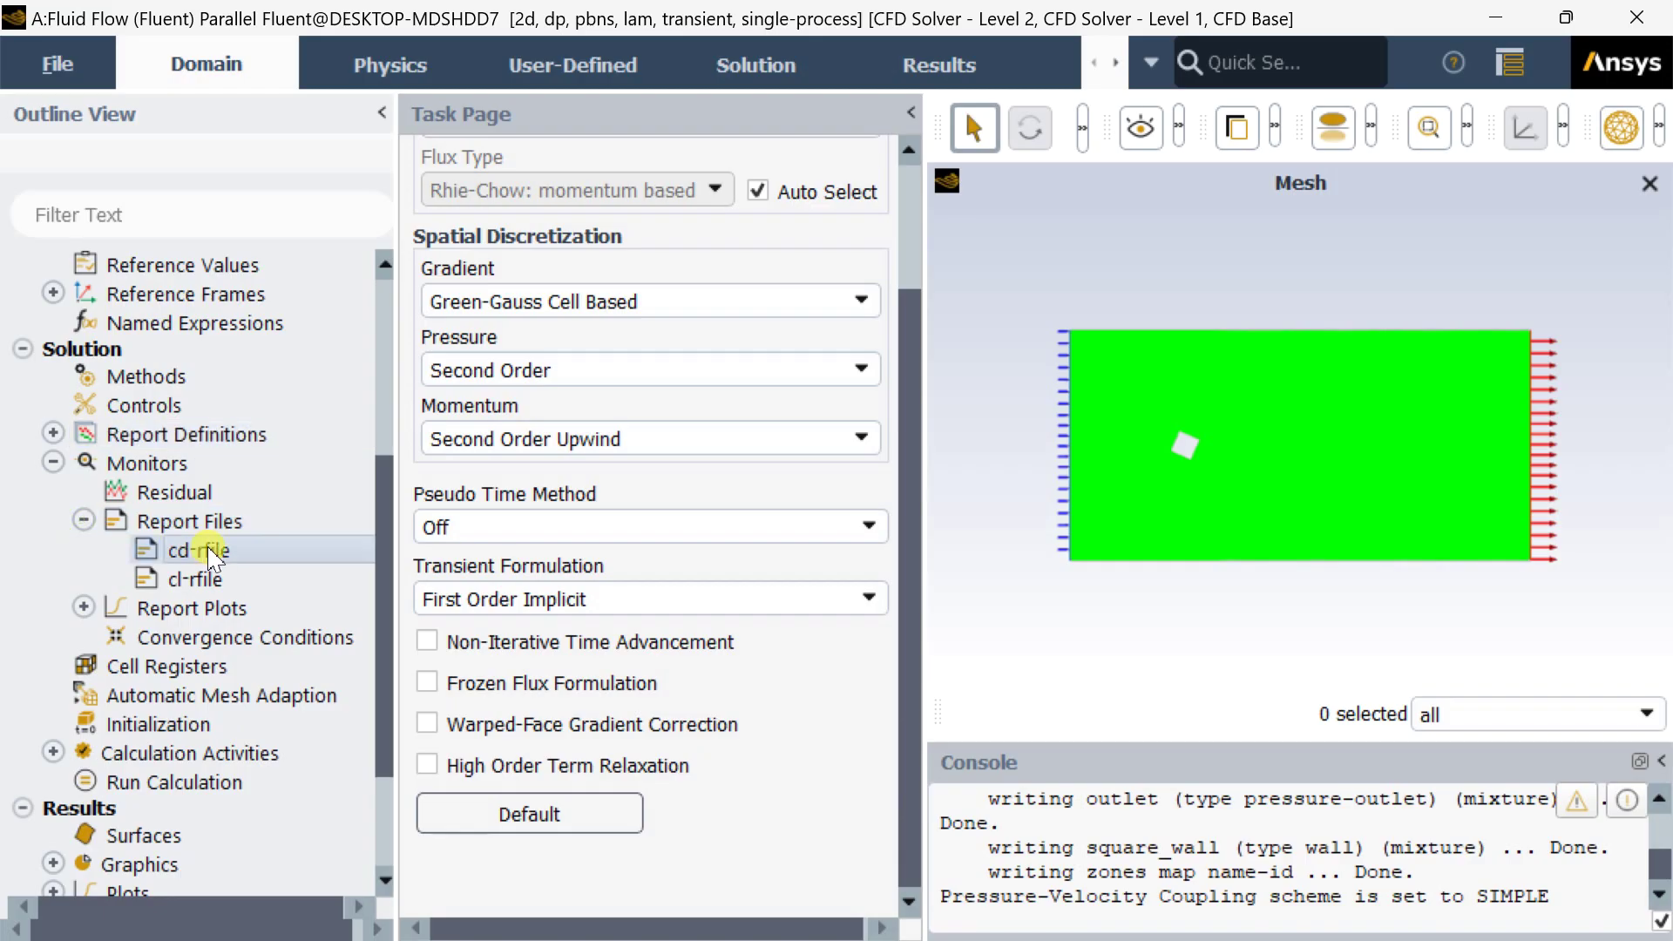
{"action": "left_click", "coordinate": [84, 607]}
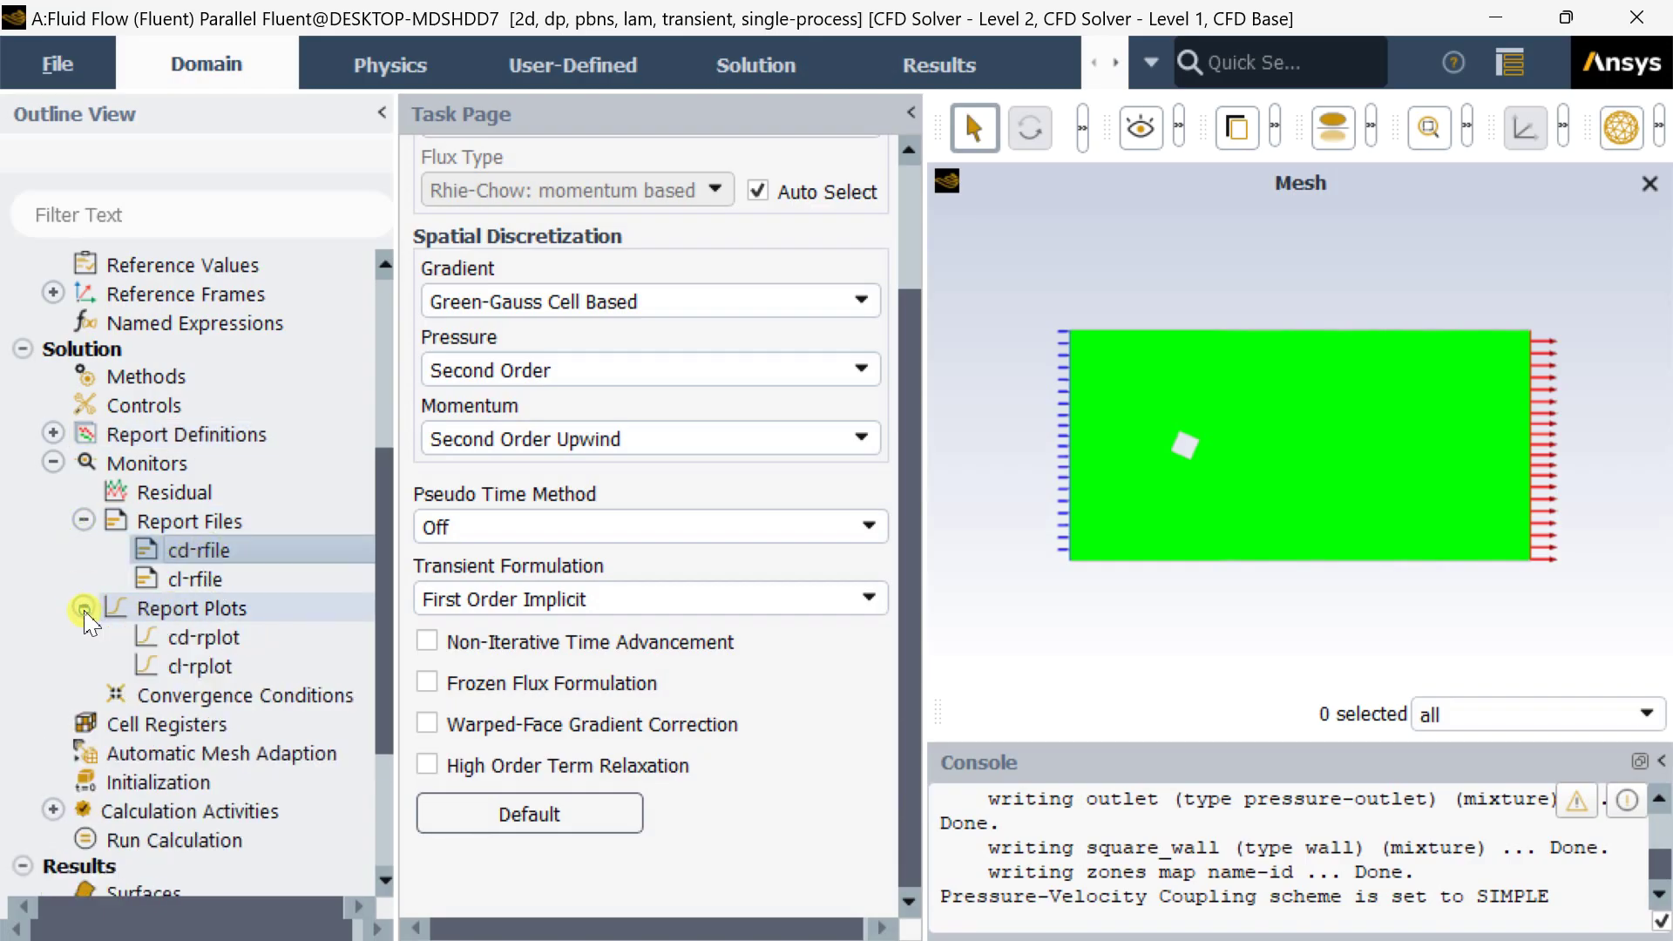
{"action": "left_click", "coordinate": [218, 666]}
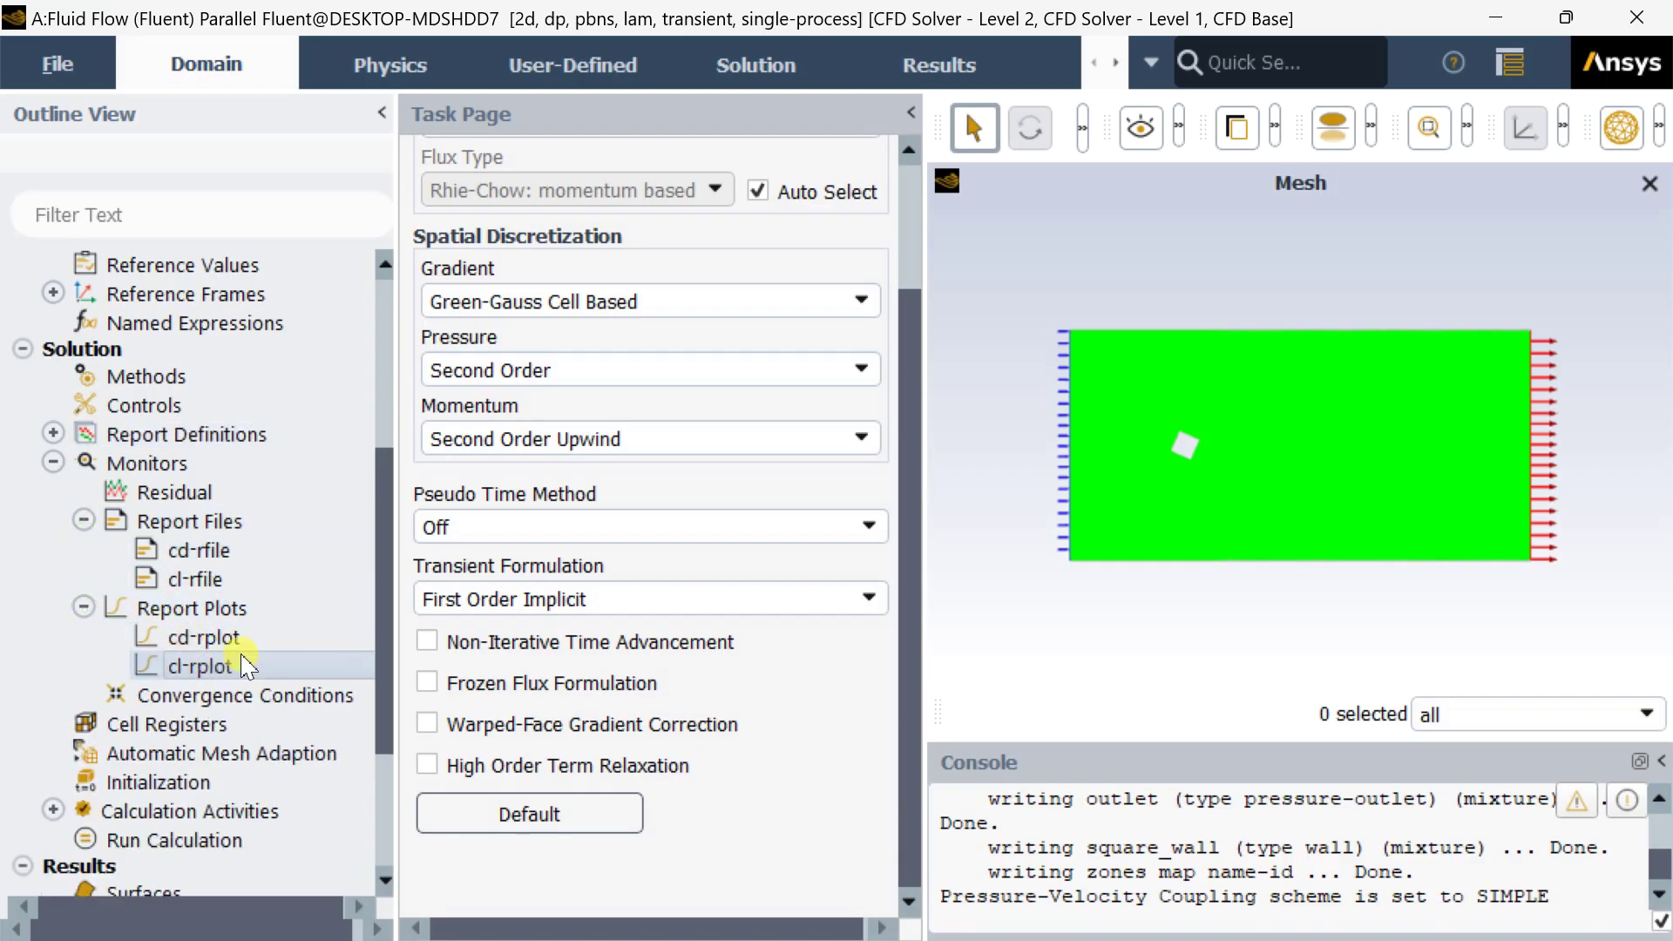
{"action": "left_click", "coordinate": [84, 607]}
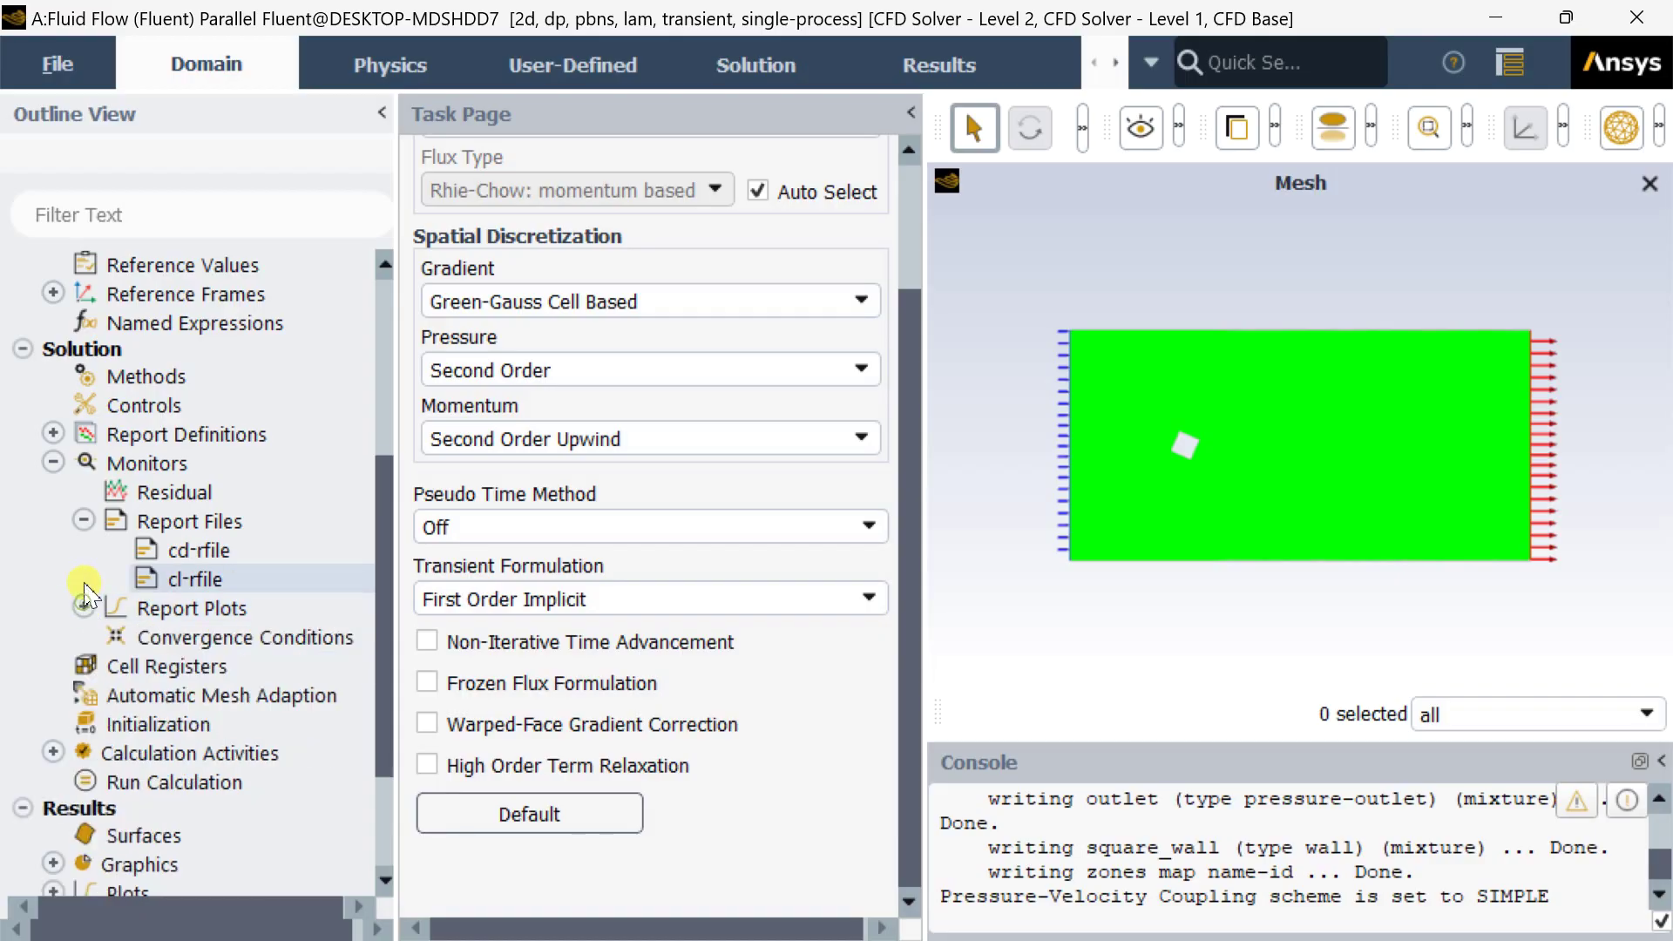
{"action": "left_click", "coordinate": [83, 520]}
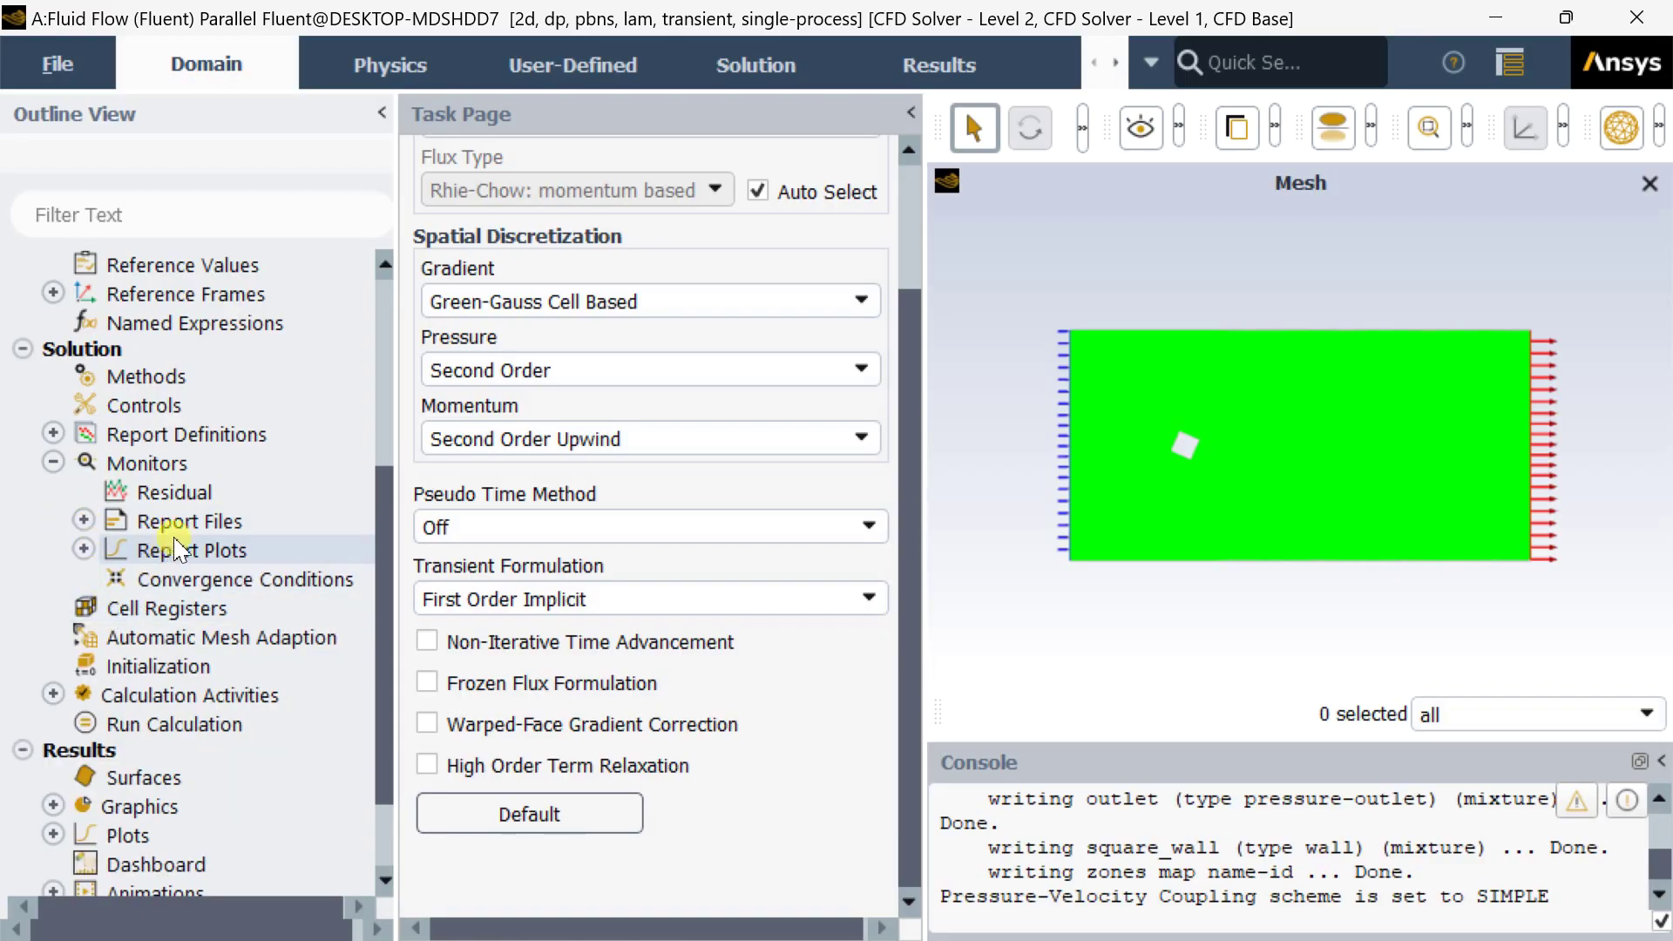
{"action": "scroll", "coordinate": [185, 577], "scroll_direction": "down", "scroll_amount": 1}
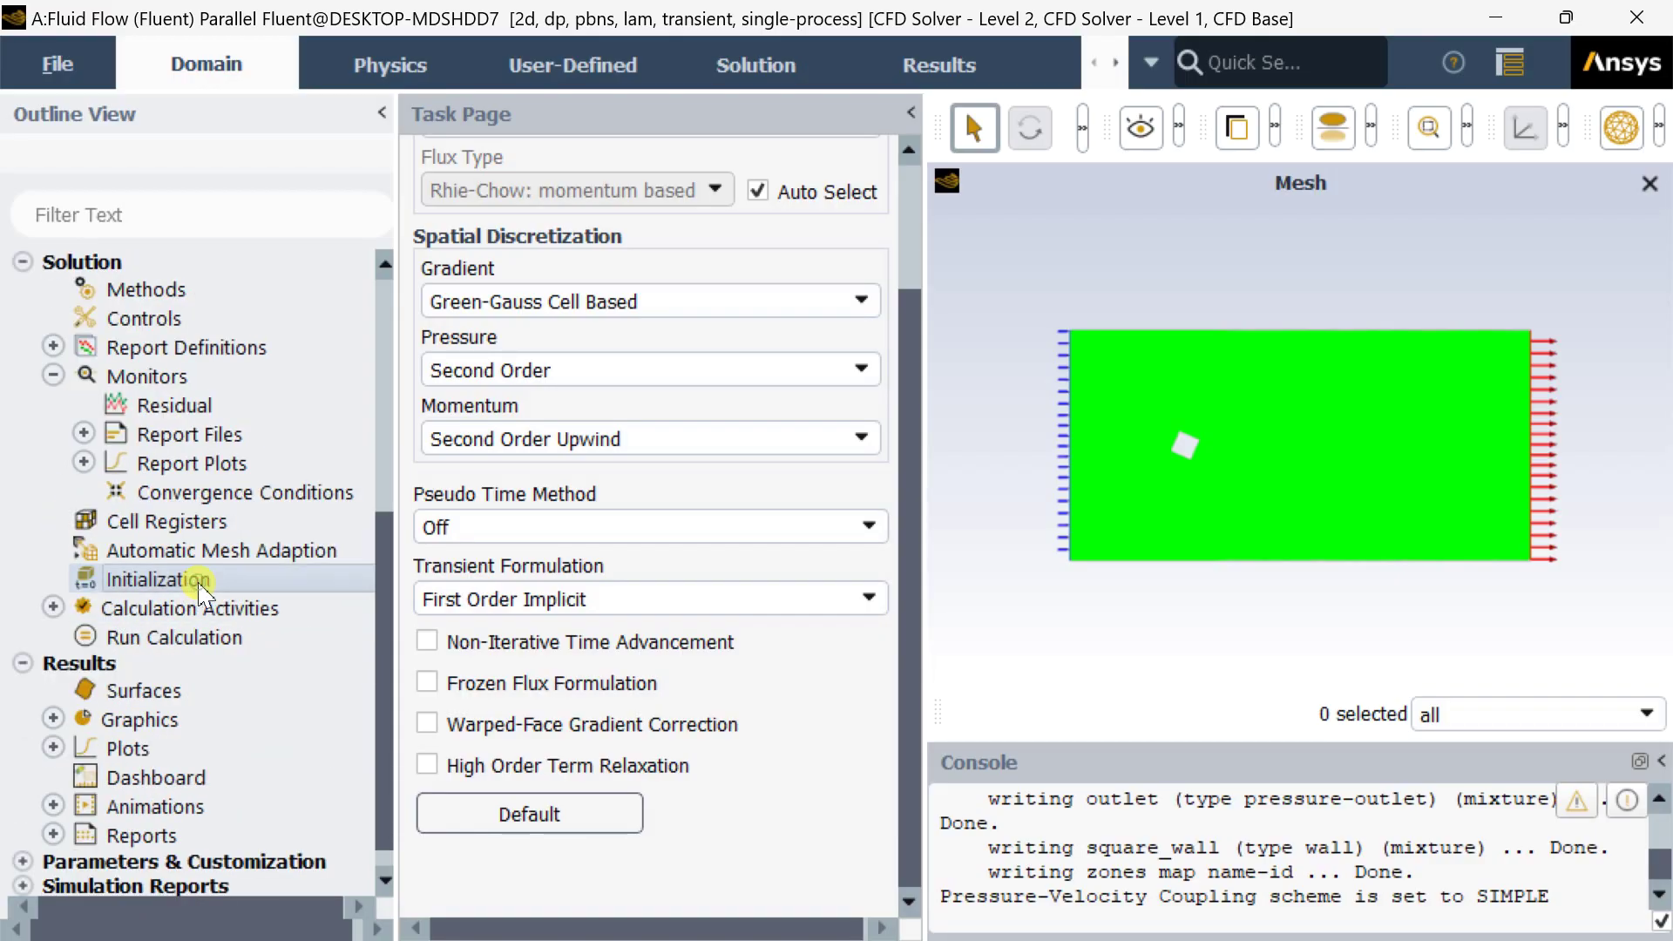
{"action": "left_click", "coordinate": [199, 588]}
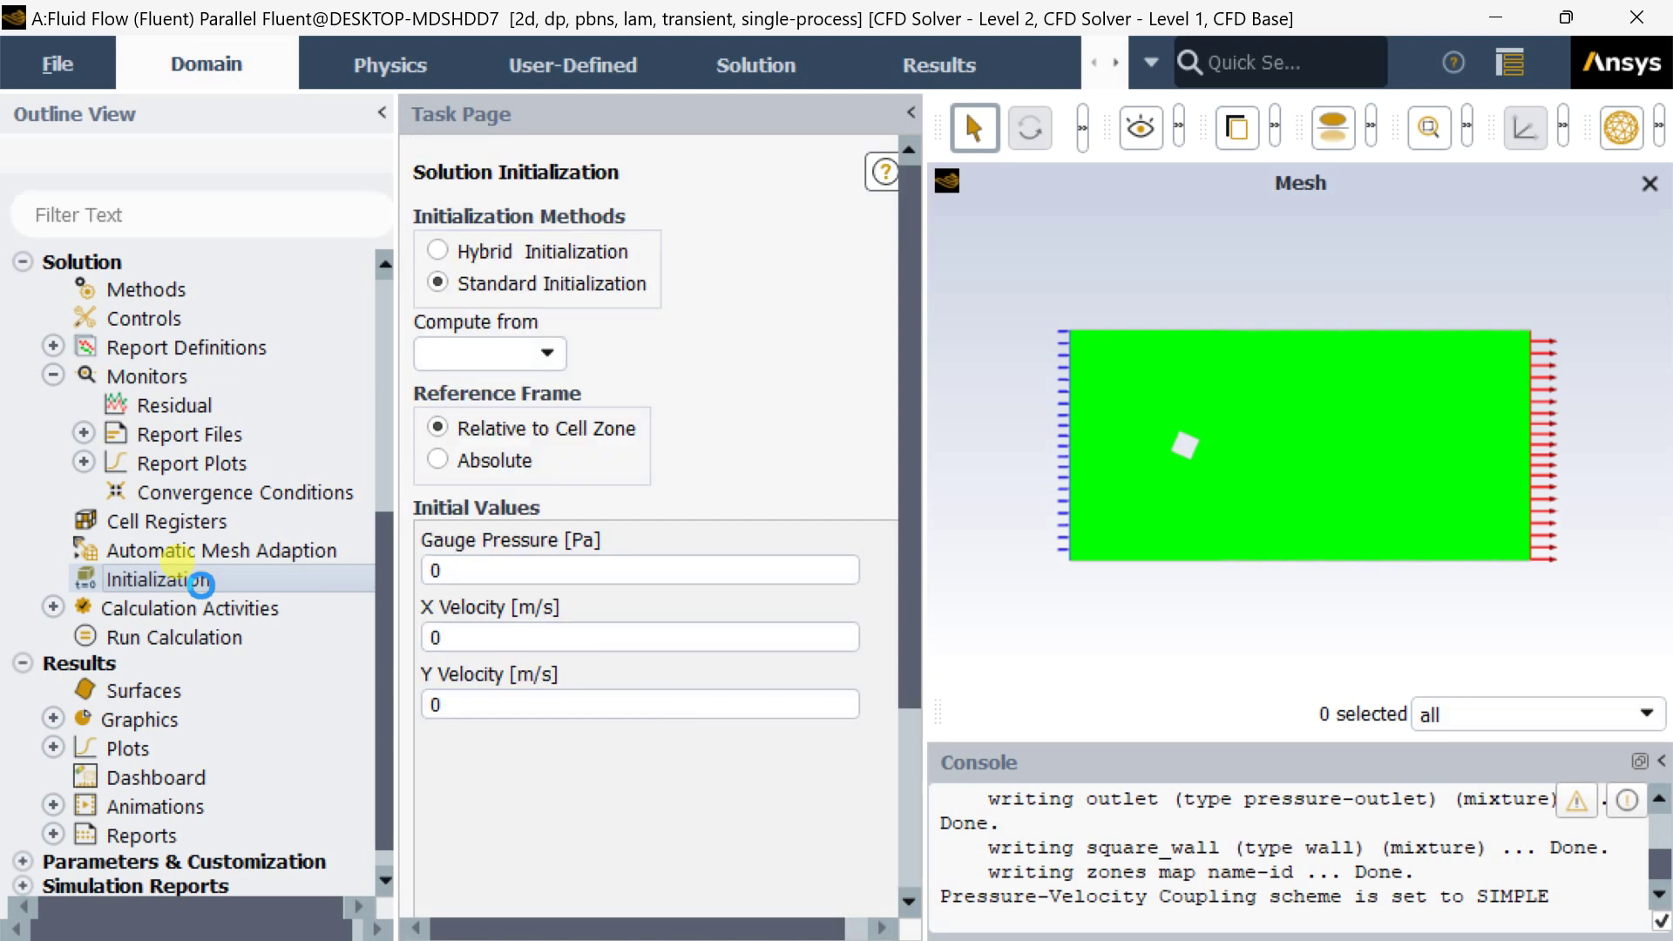
Initialize the flow field computed from the inlet (X velocity 0.0146 m/s).
{"action": "left_click", "coordinate": [546, 352]}
{"action": "left_click", "coordinate": [479, 409]}
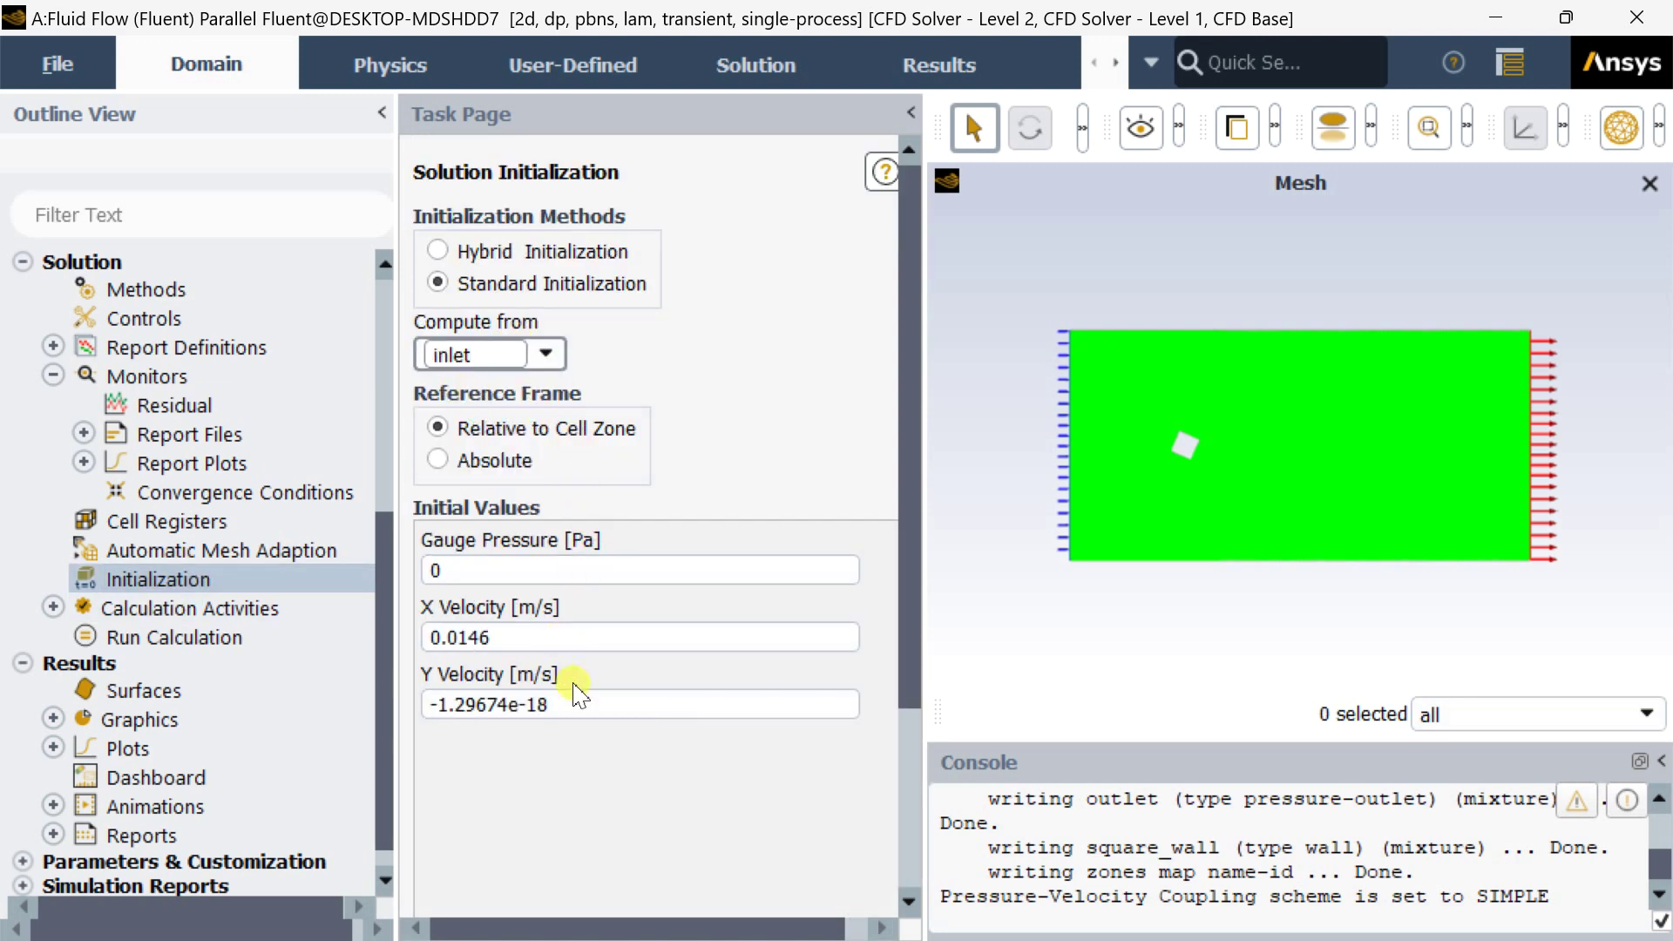
{"action": "scroll", "coordinate": [889, 567], "scroll_direction": "down", "scroll_amount": 3}
{"action": "left_click", "coordinate": [456, 730]}
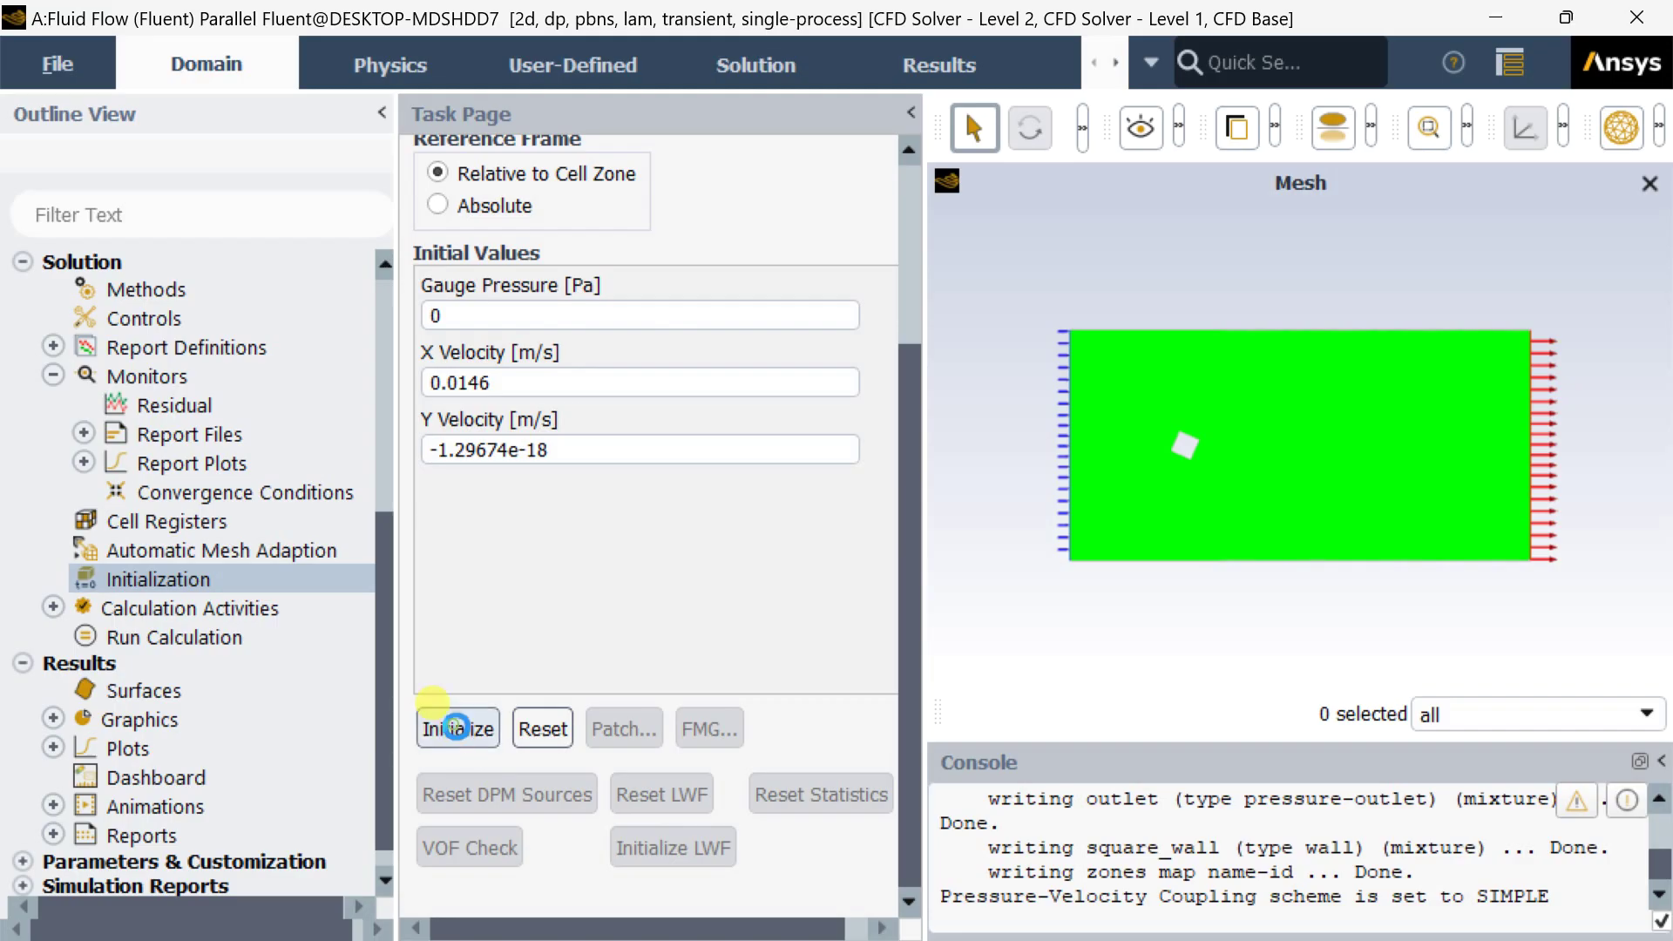
Set data autosave to every 10 time steps.
{"action": "left_click", "coordinate": [53, 607]}
{"action": "scroll", "coordinate": [66, 623], "scroll_direction": "down", "scroll_amount": 2}
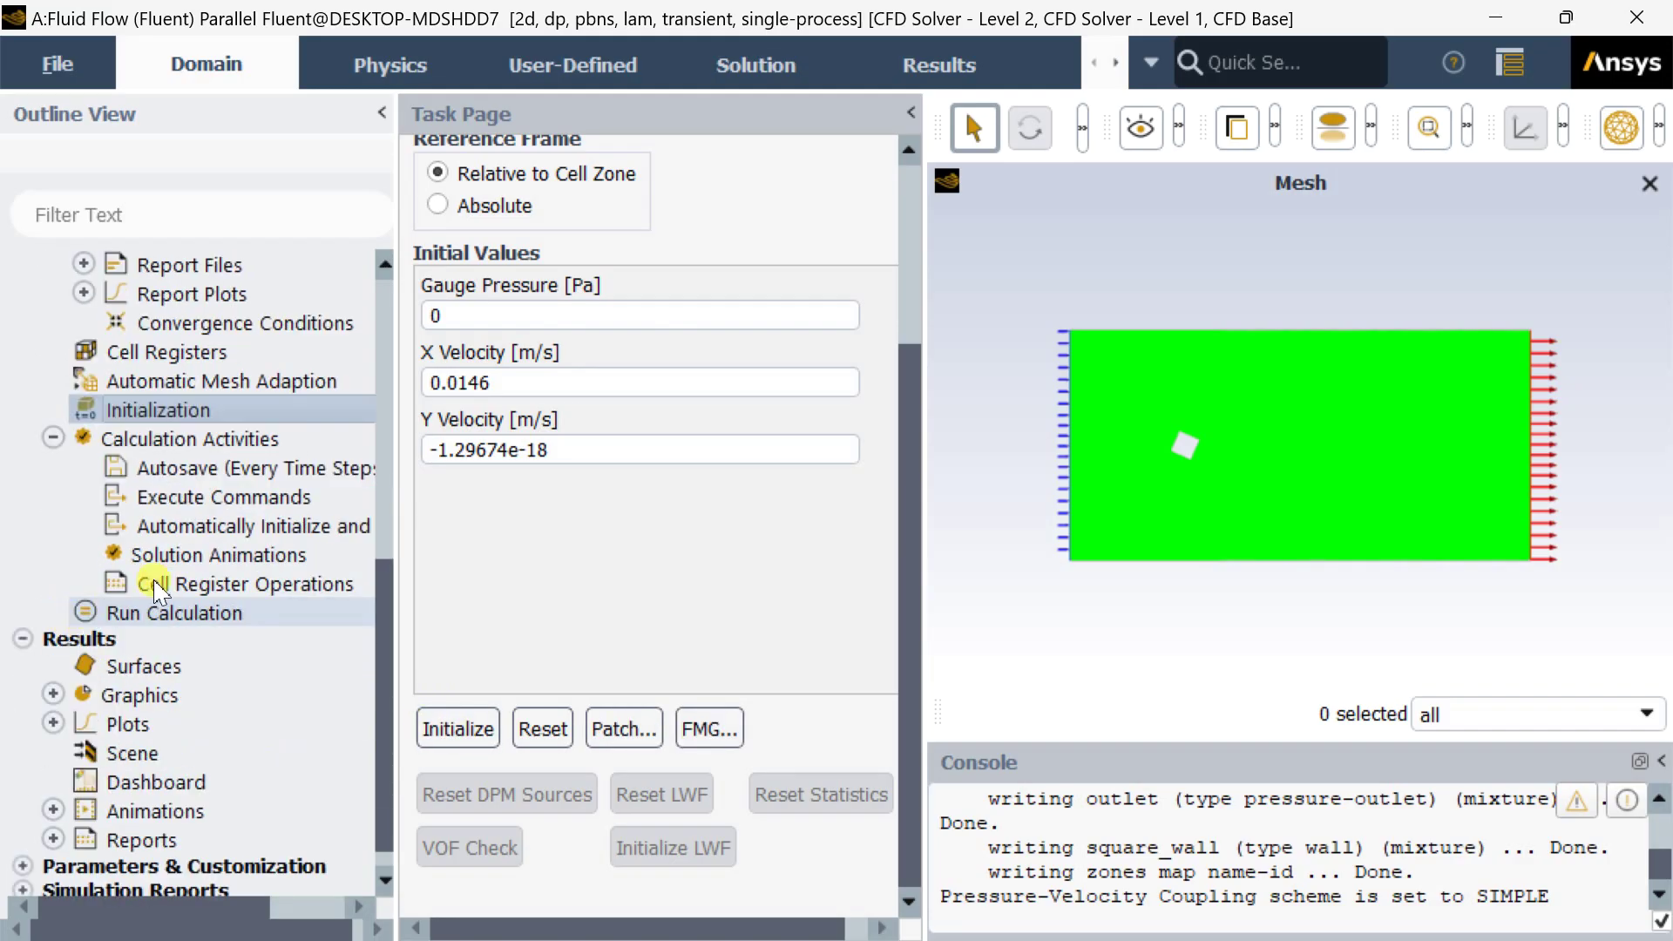
{"action": "double_click", "coordinate": [213, 470]}
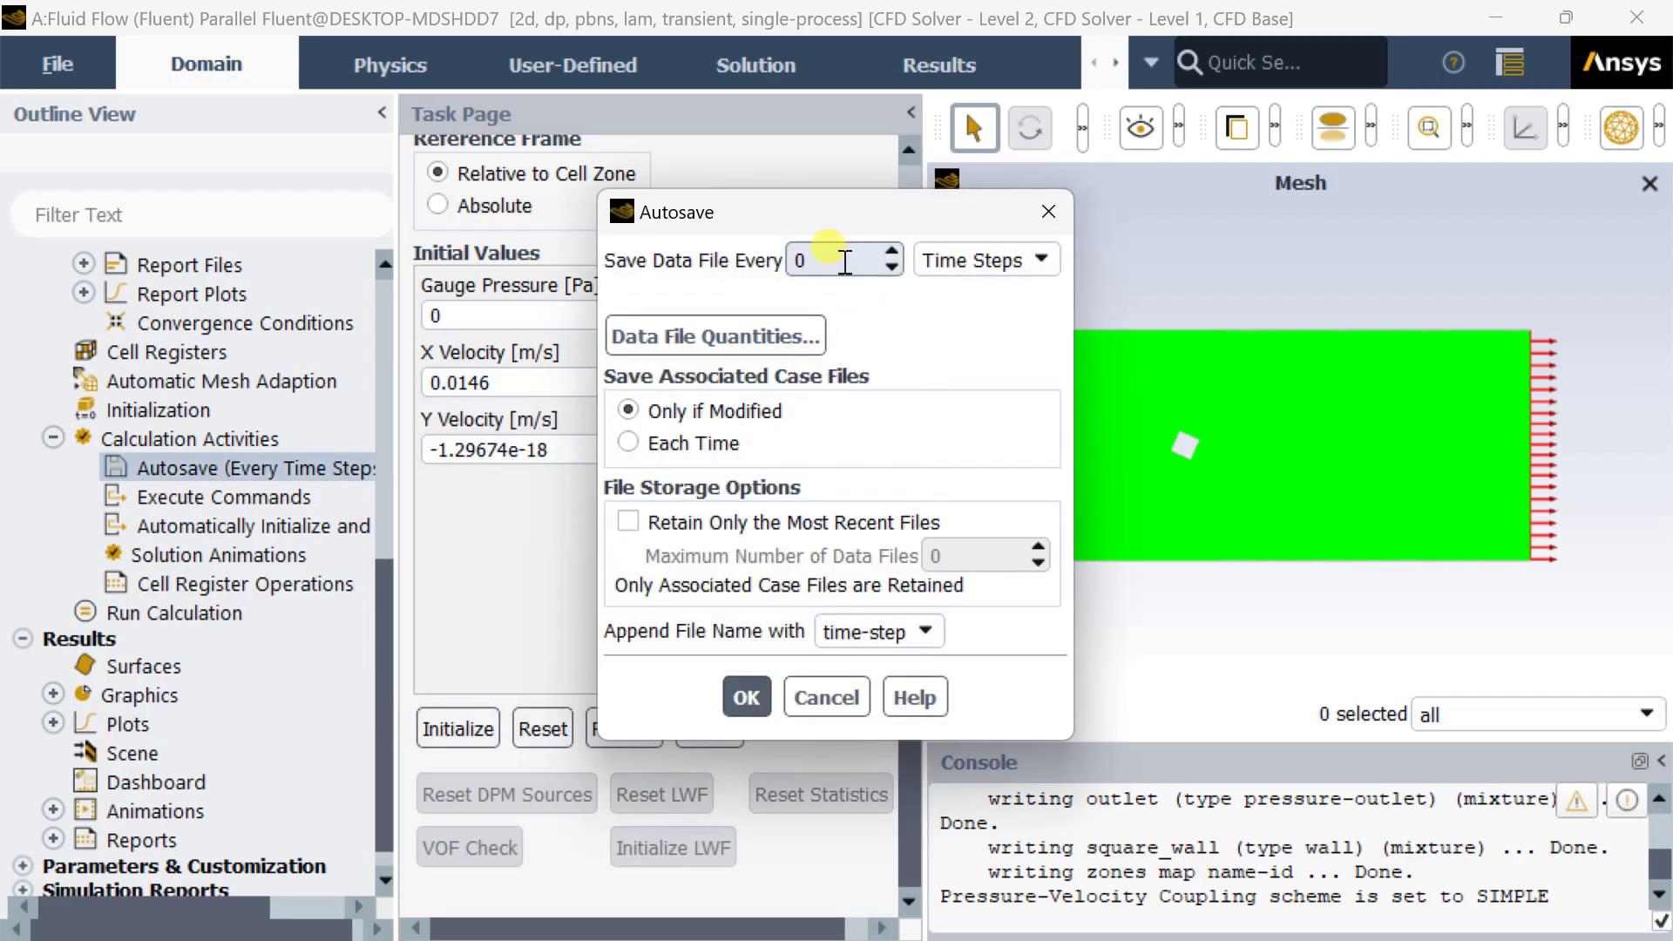
{"action": "left_click_drag", "start_coordinate": [844, 259], "coordinate": [720, 277]}
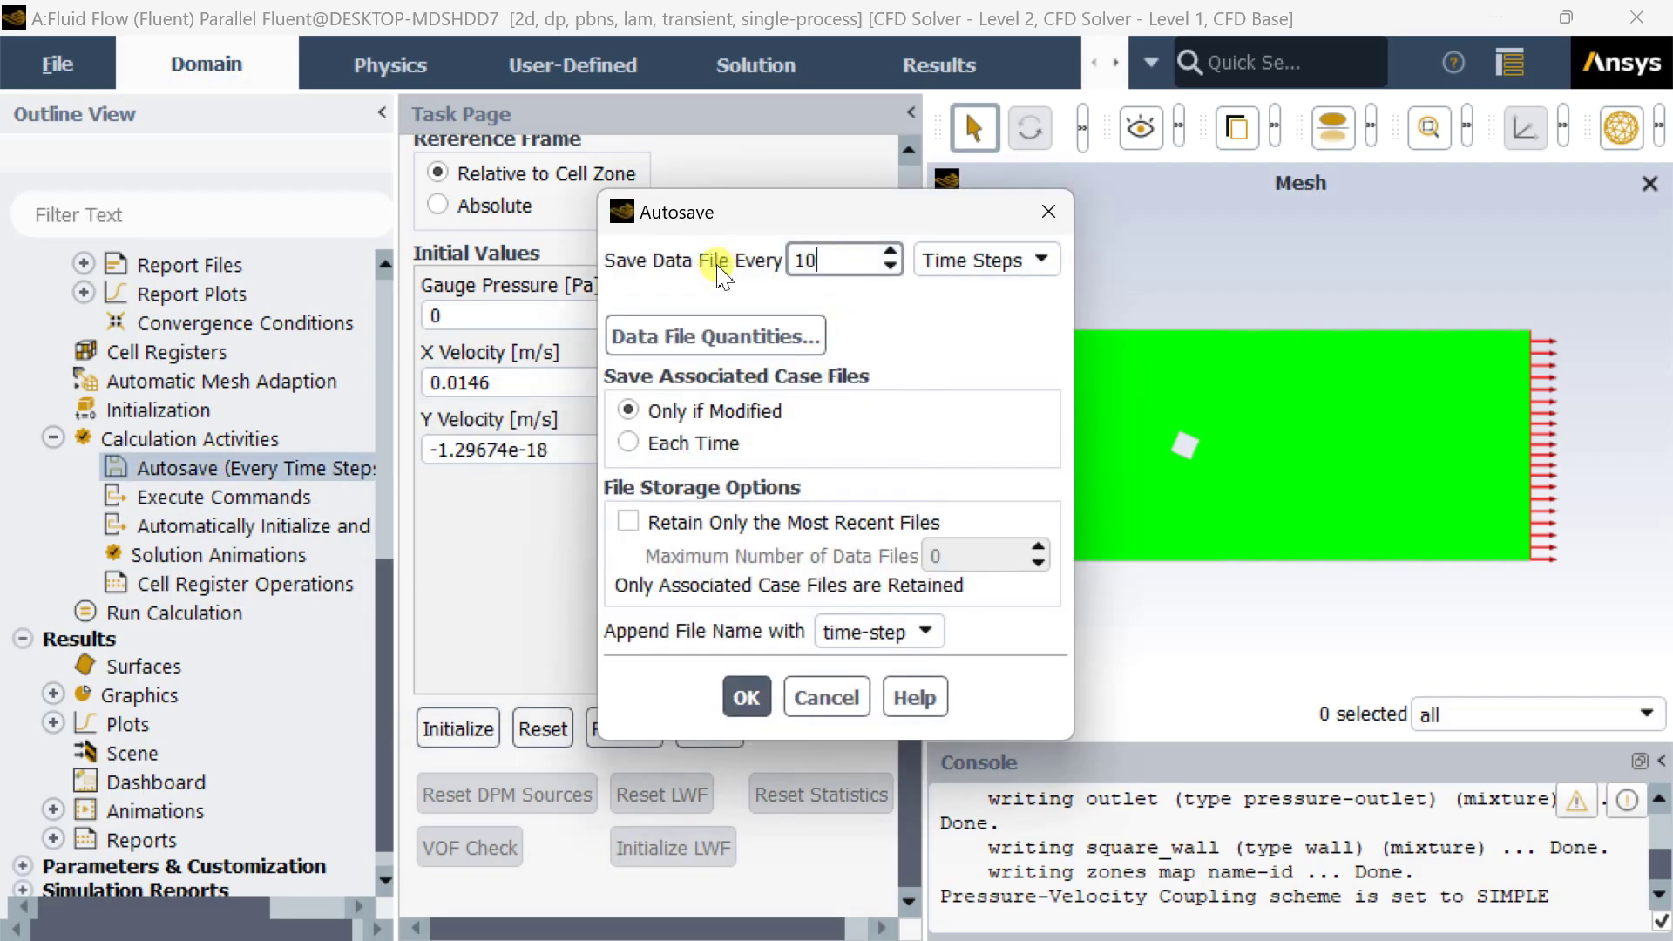
{"action": "left_click", "coordinate": [745, 700]}
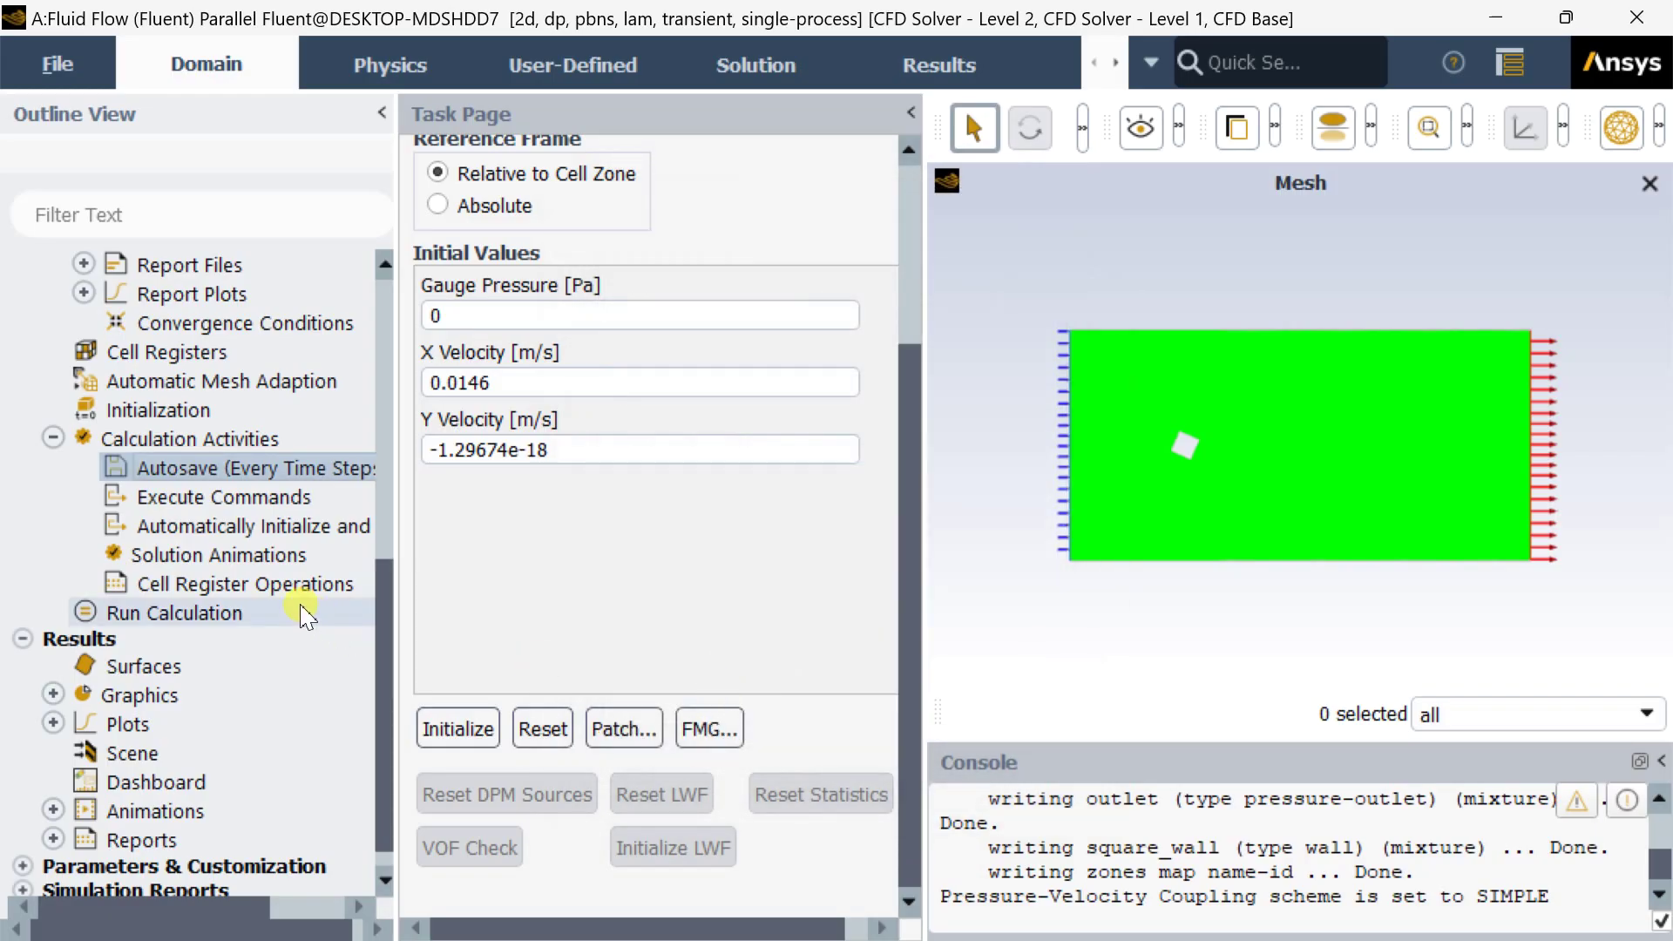
{"action": "scroll", "coordinate": [305, 610], "scroll_direction": "down", "scroll_amount": 1}
{"action": "left_click", "coordinate": [264, 591]}
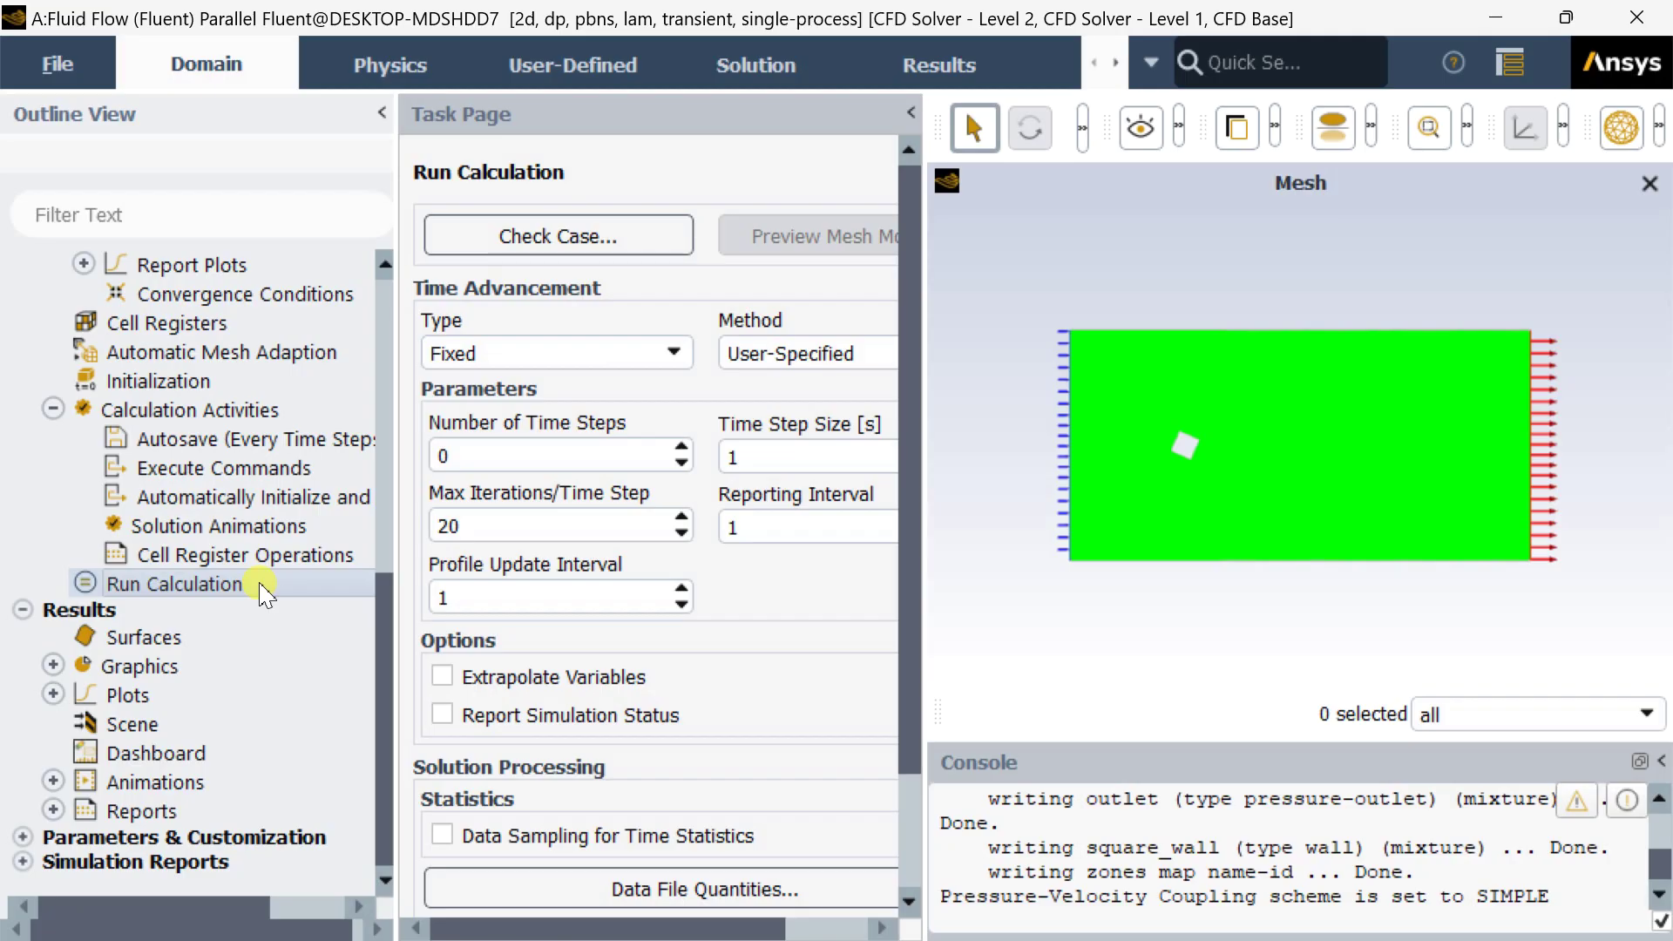
Set 7500 time steps of 0.1 s size and start the calculation.
{"action": "double_click", "coordinate": [541, 454]}
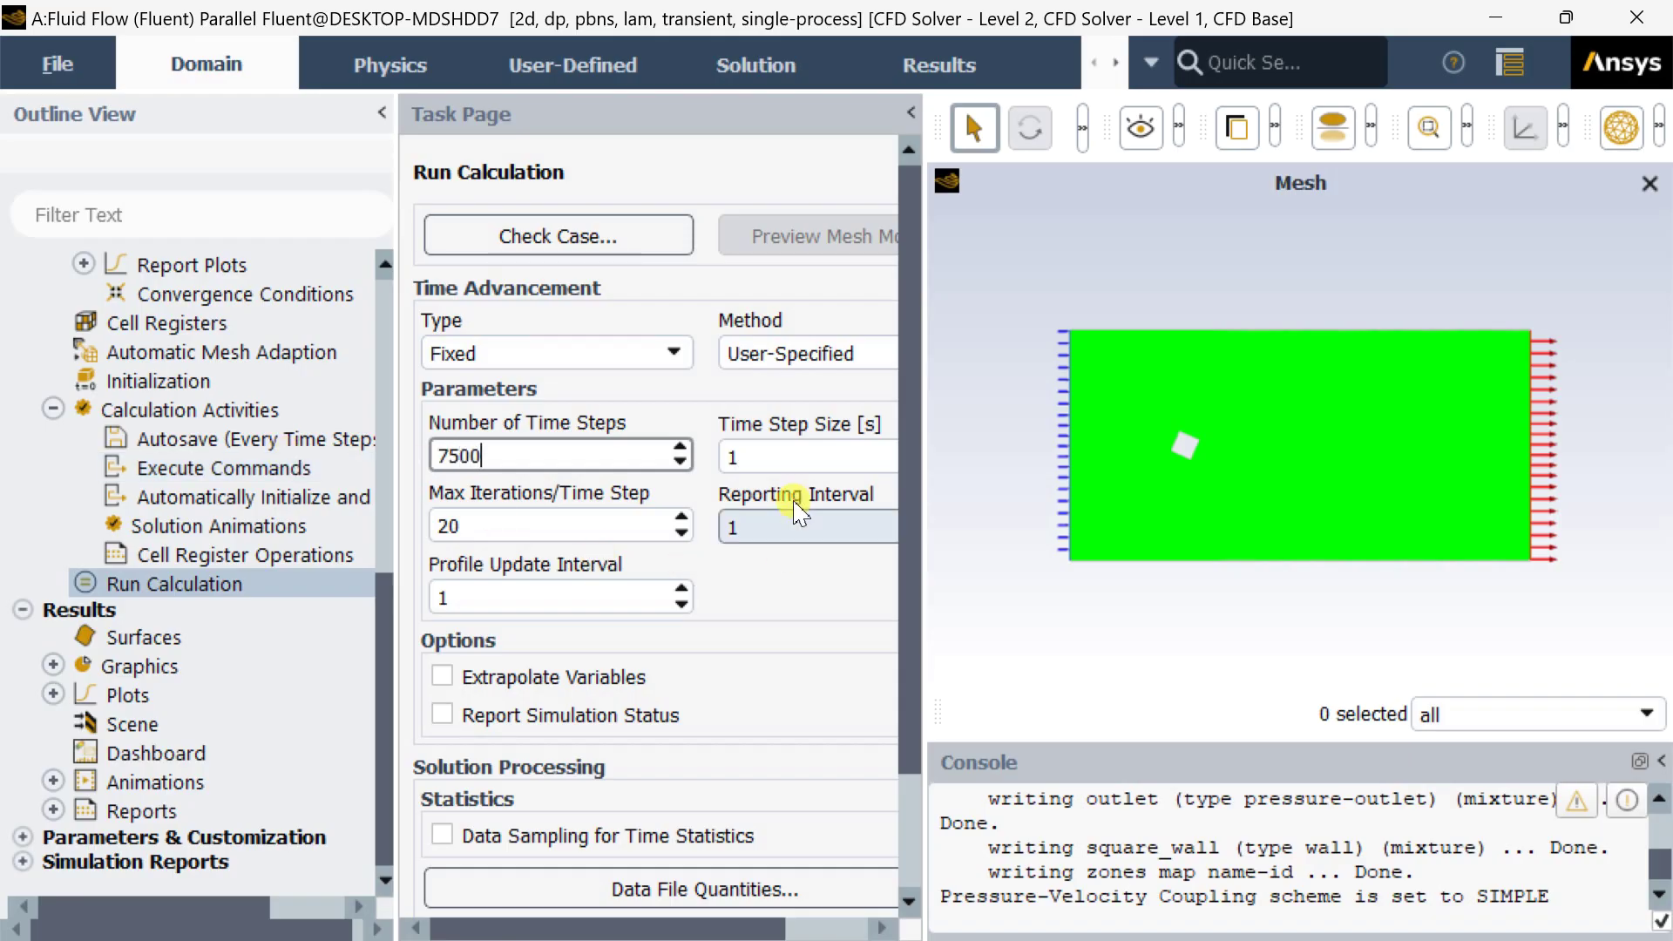
{"action": "key", "text": "Tab"}
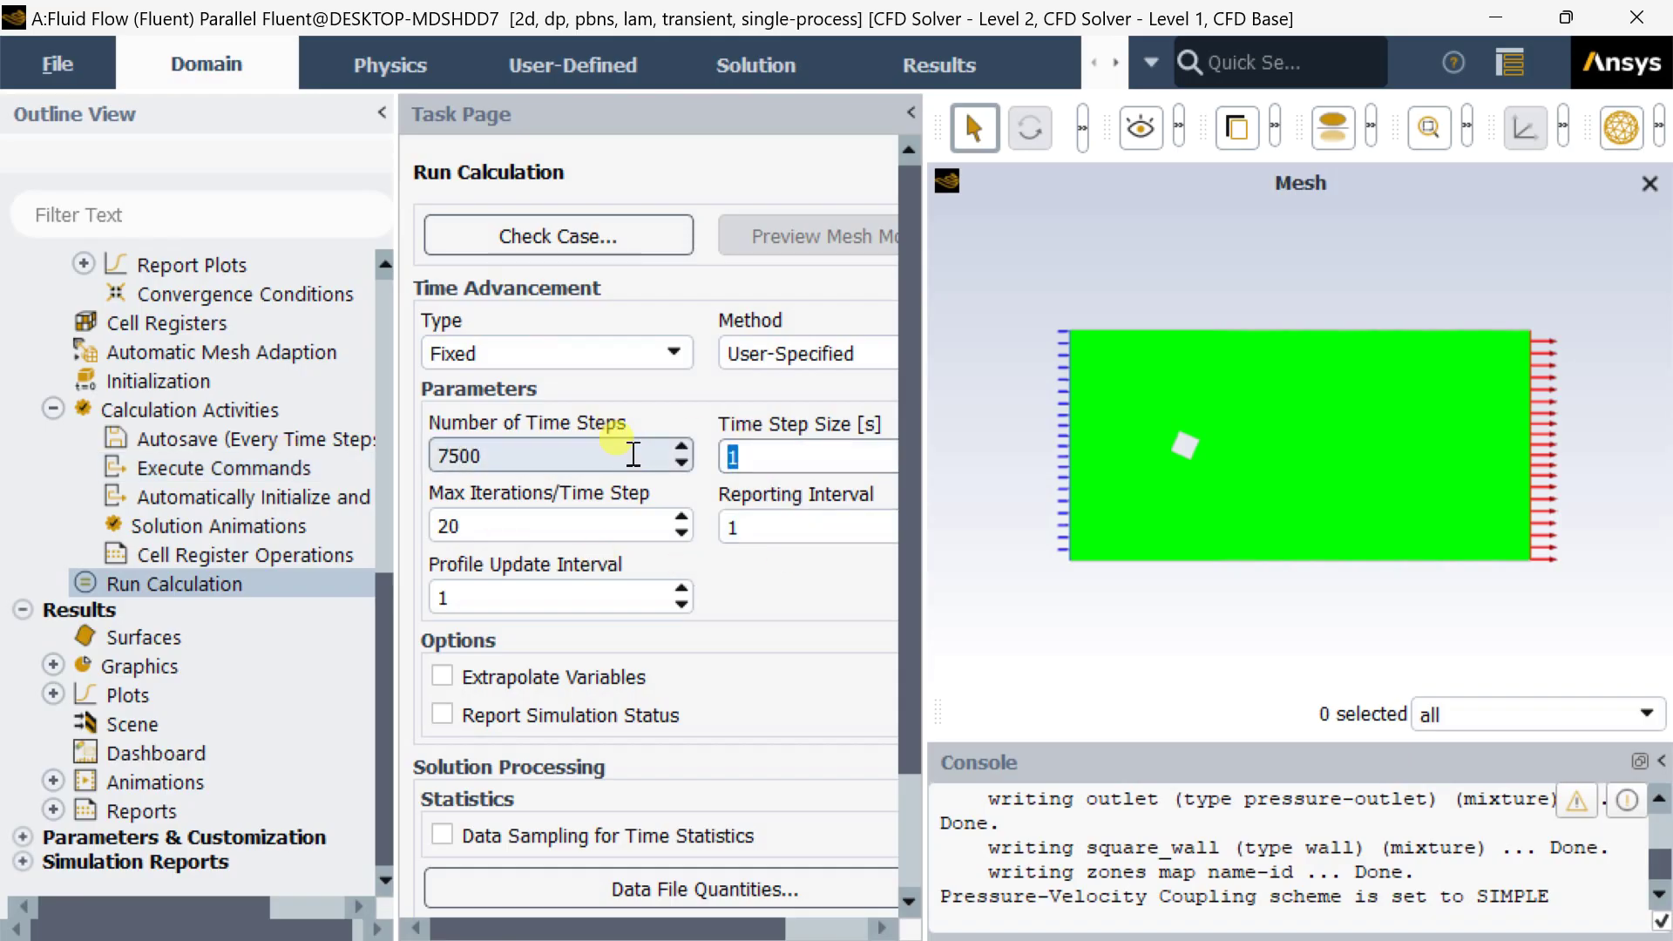
{"action": "type", "text": "0.1"}
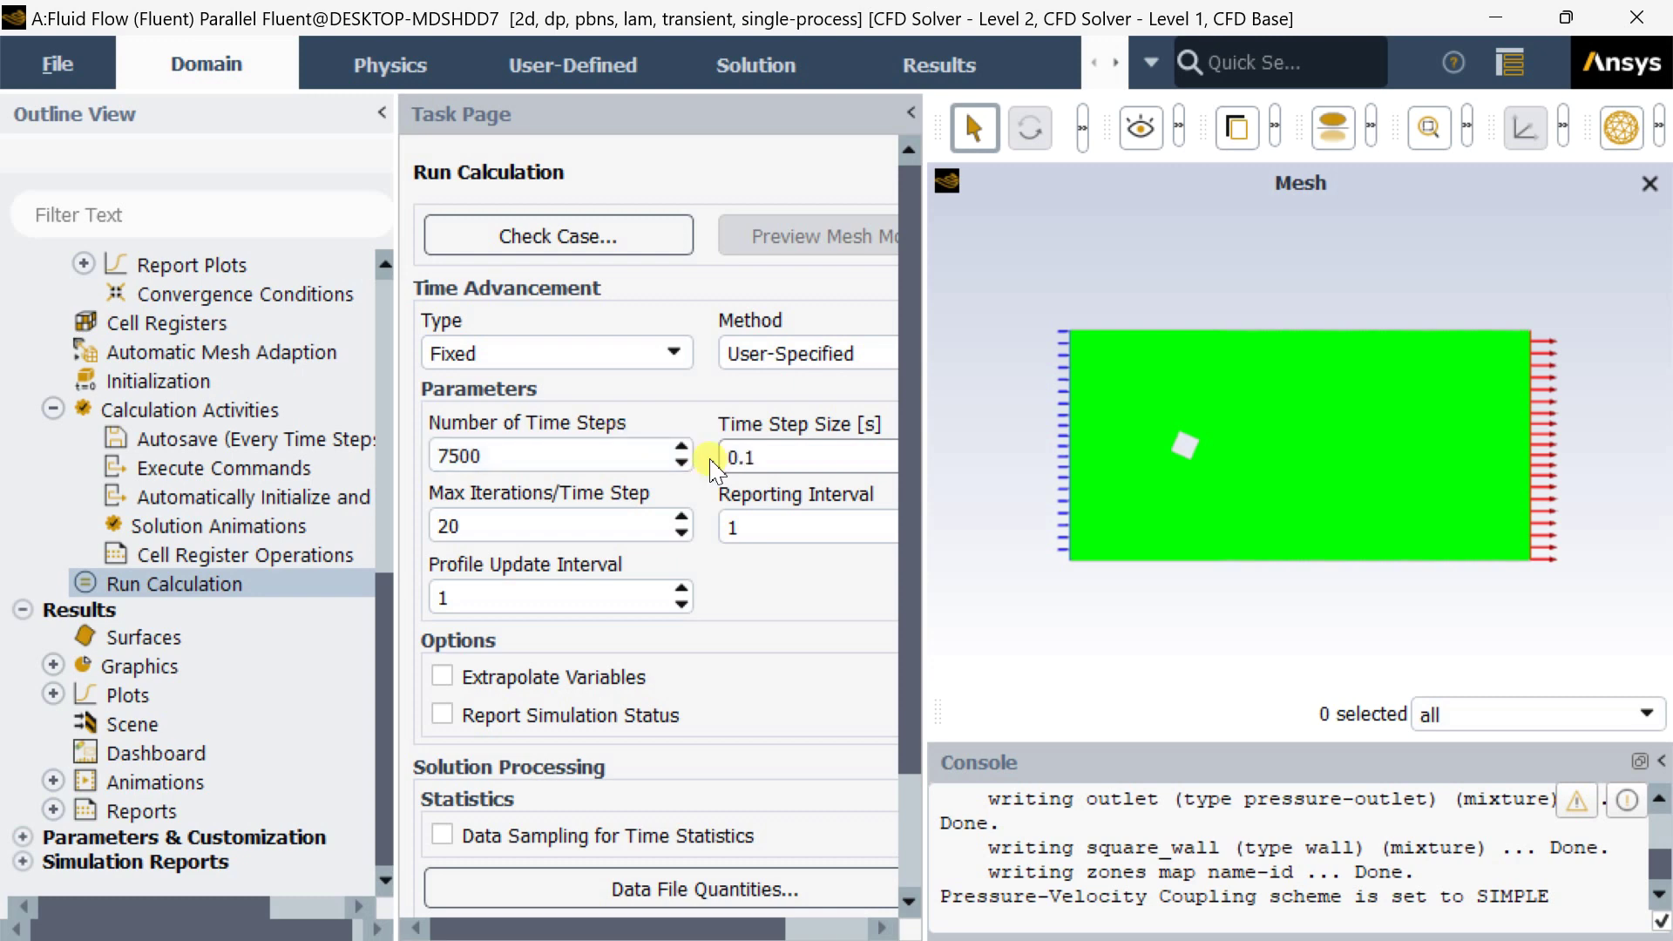
{"action": "left_click", "coordinate": [766, 601]}
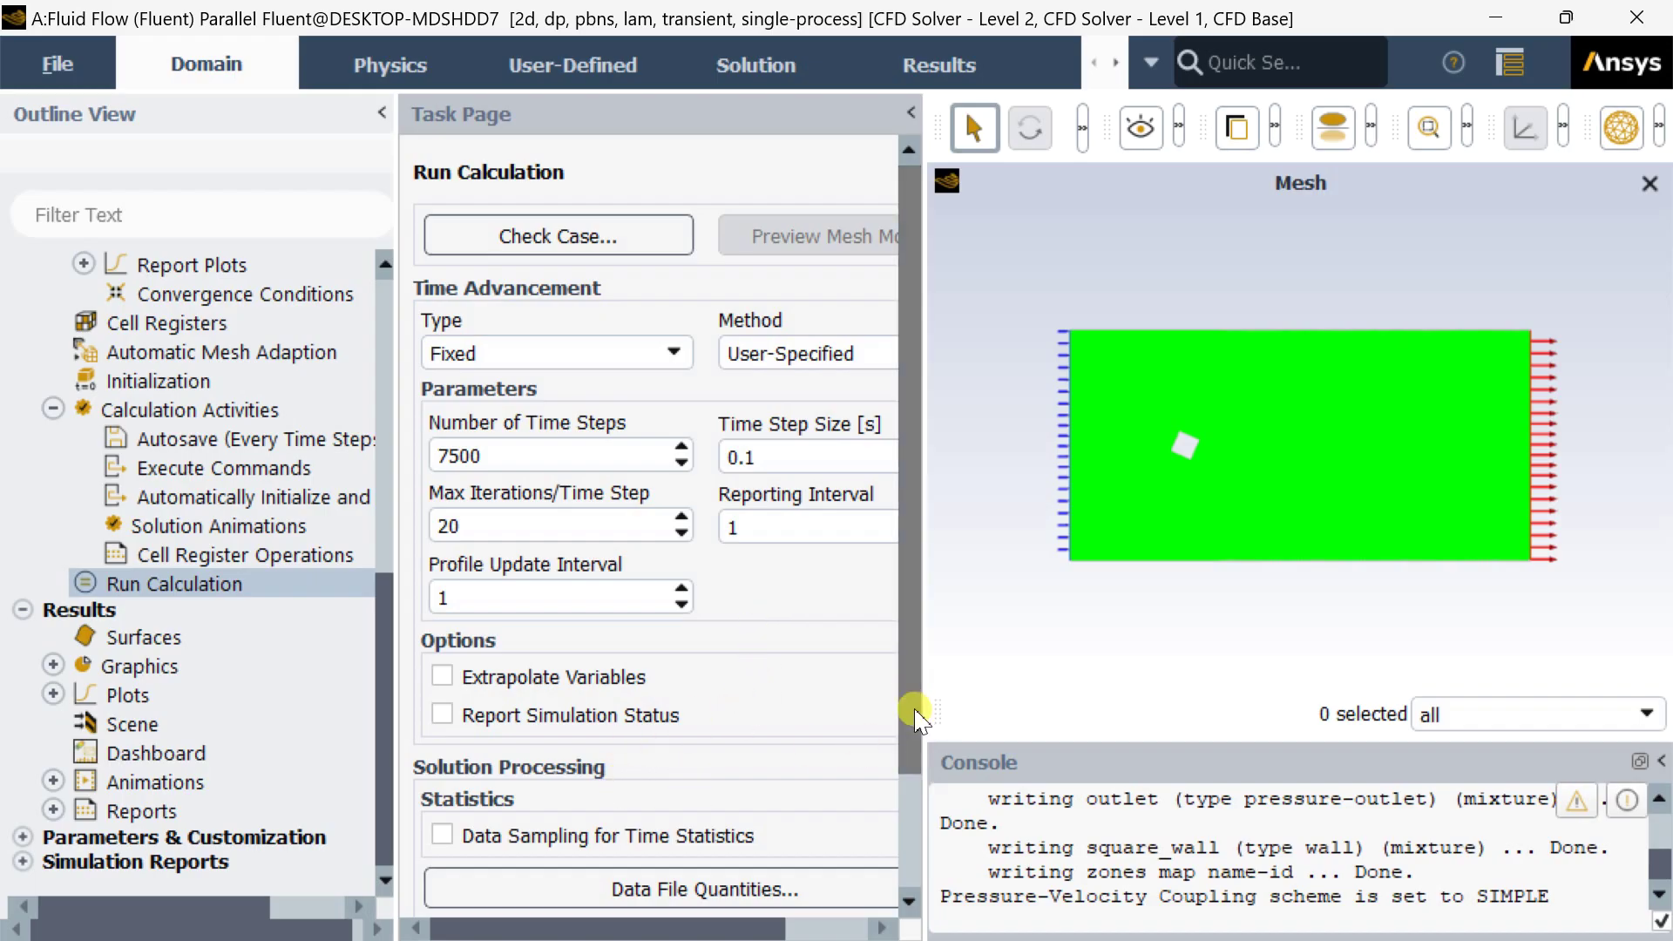
{"action": "scroll", "coordinate": [916, 716], "scroll_direction": "down", "scroll_amount": 2}
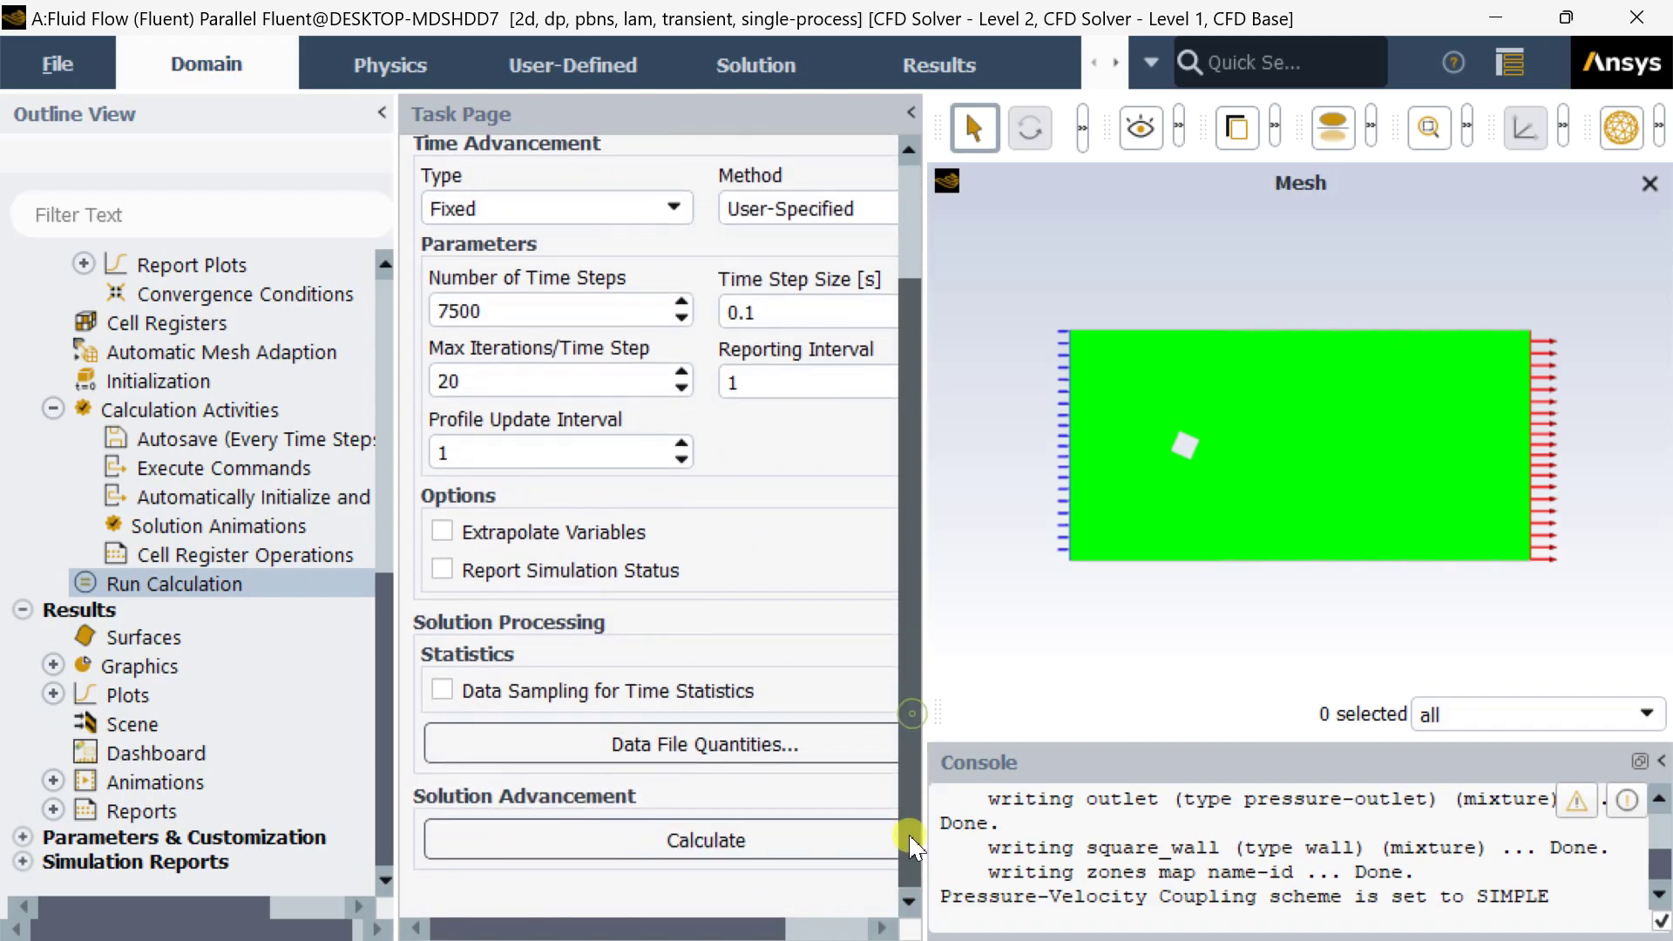
{"action": "left_click", "coordinate": [690, 849]}
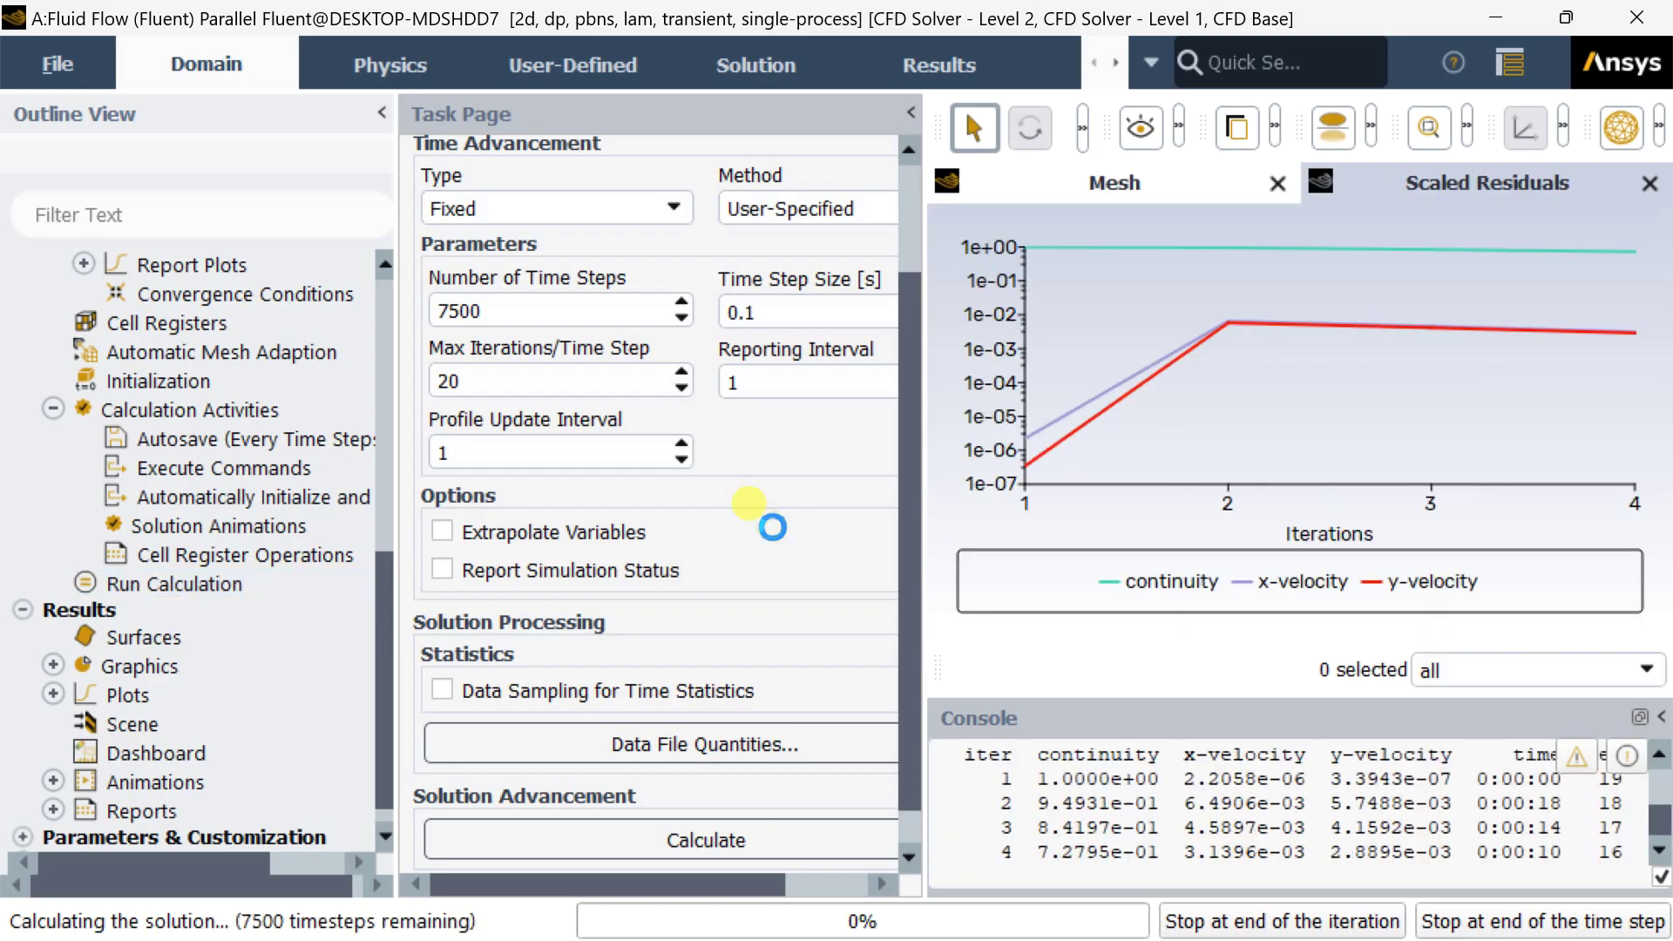
Widen the graphics area and check the Mesh, Scaled Residuals, cd-rplot and cl-rplot views.
{"action": "left_click_drag", "start_coordinate": [918, 545], "coordinate": [642, 554]}
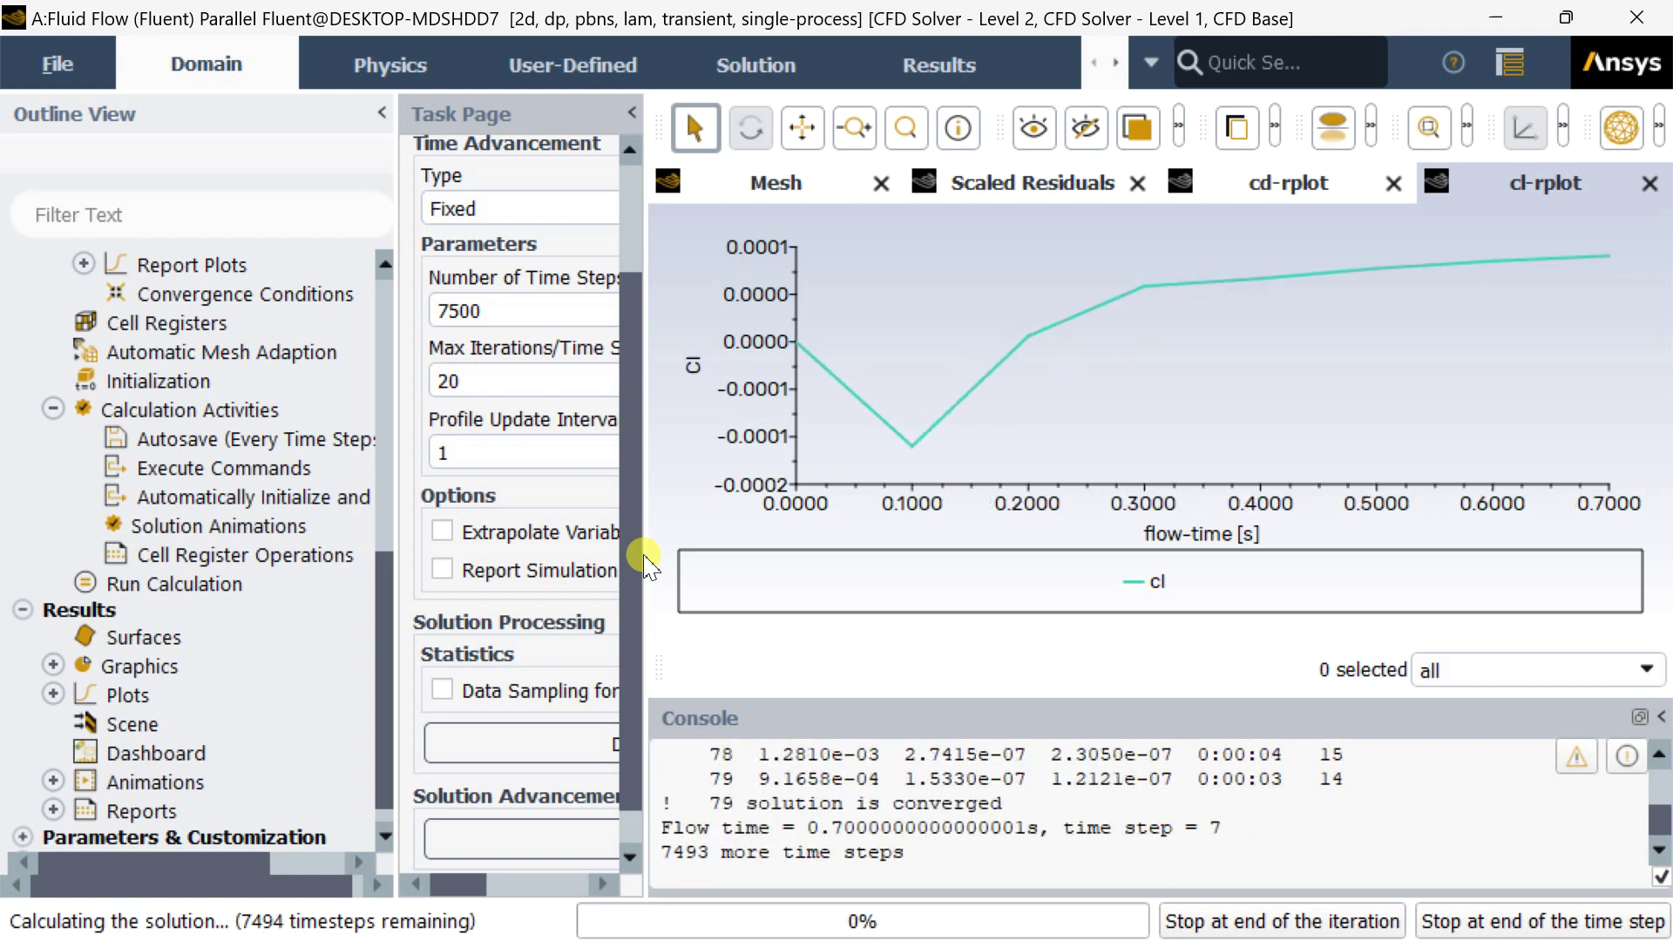
{"action": "left_click", "coordinate": [815, 186]}
{"action": "left_click", "coordinate": [974, 182]}
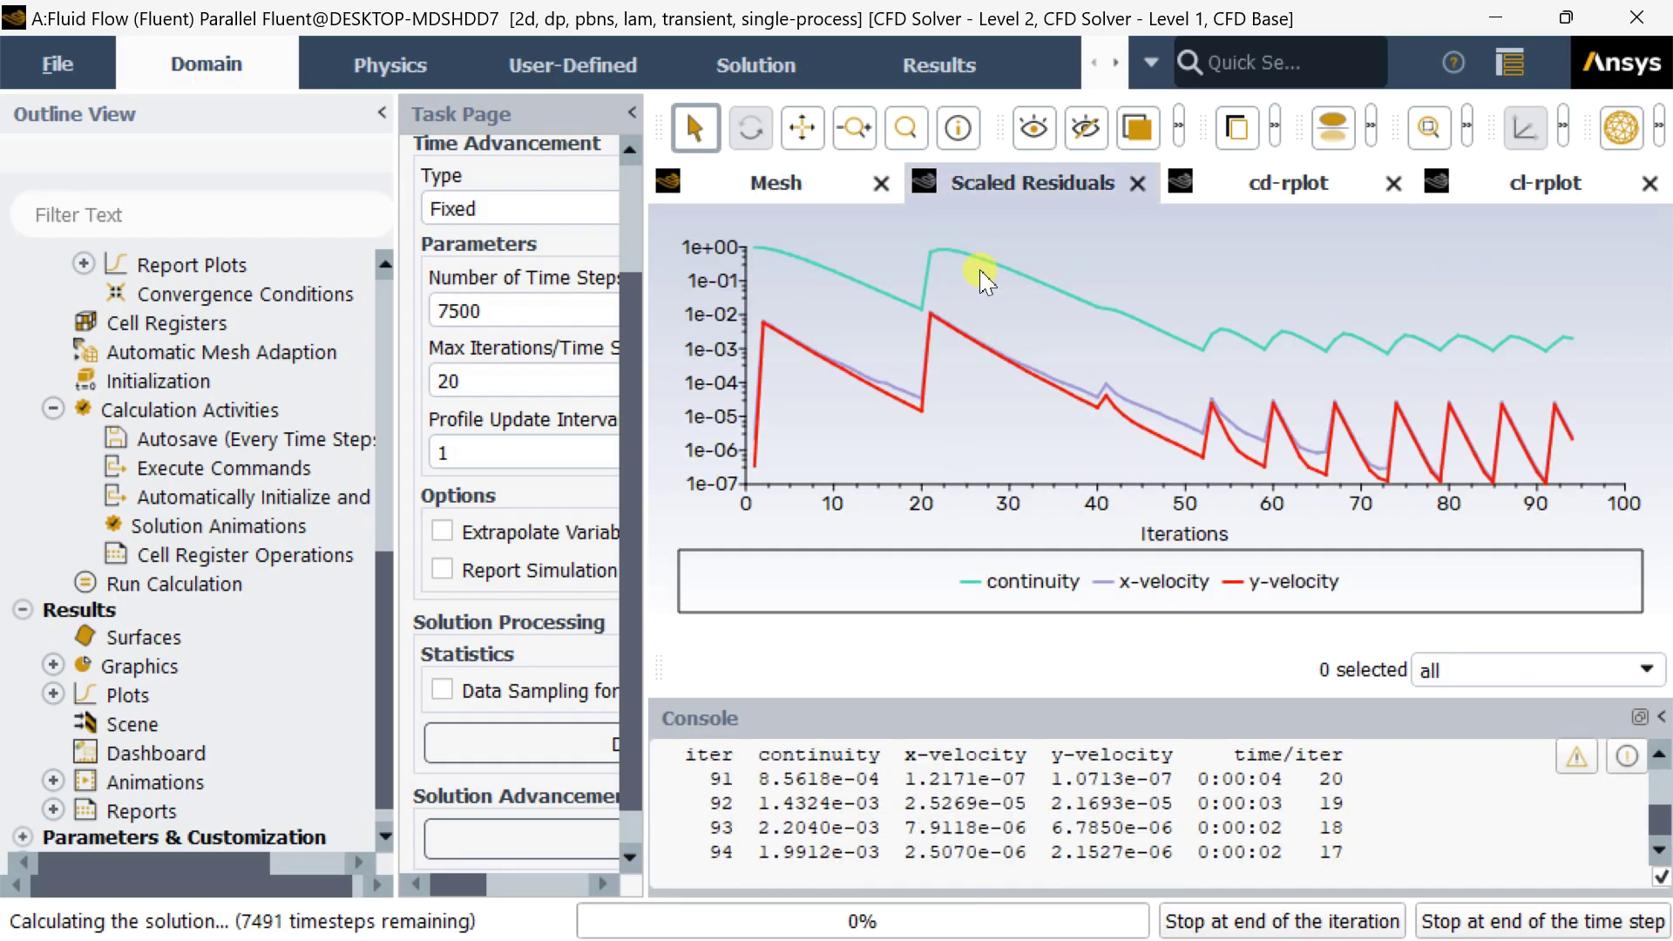
{"action": "left_click", "coordinate": [1324, 187]}
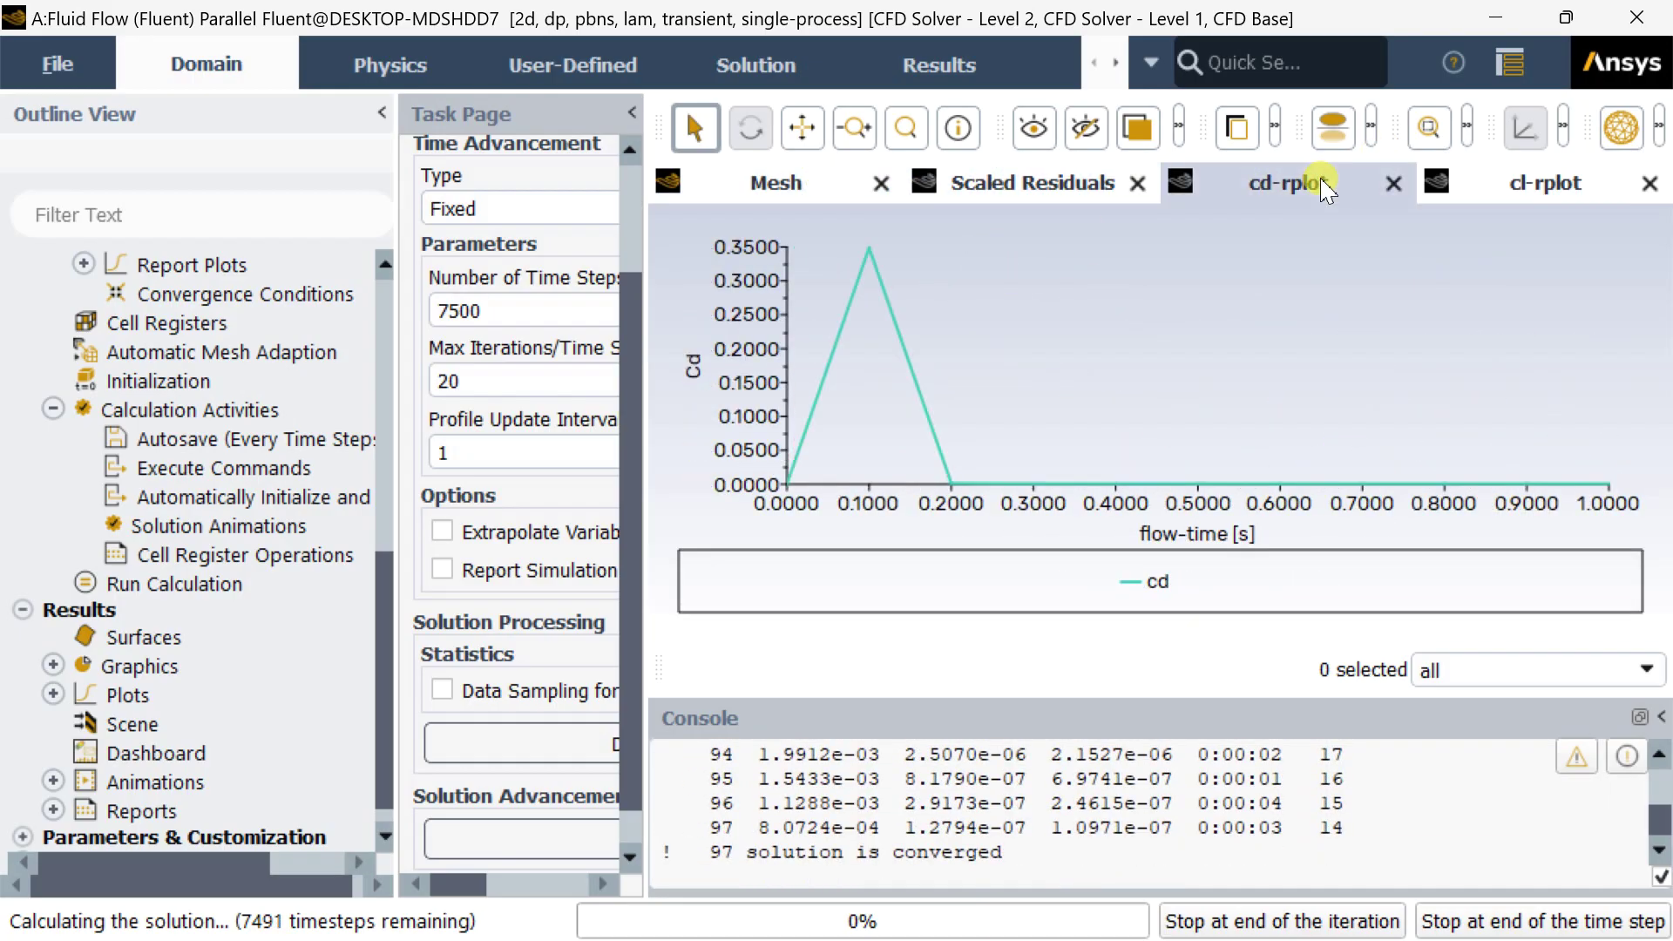
{"action": "left_click", "coordinate": [1555, 186]}
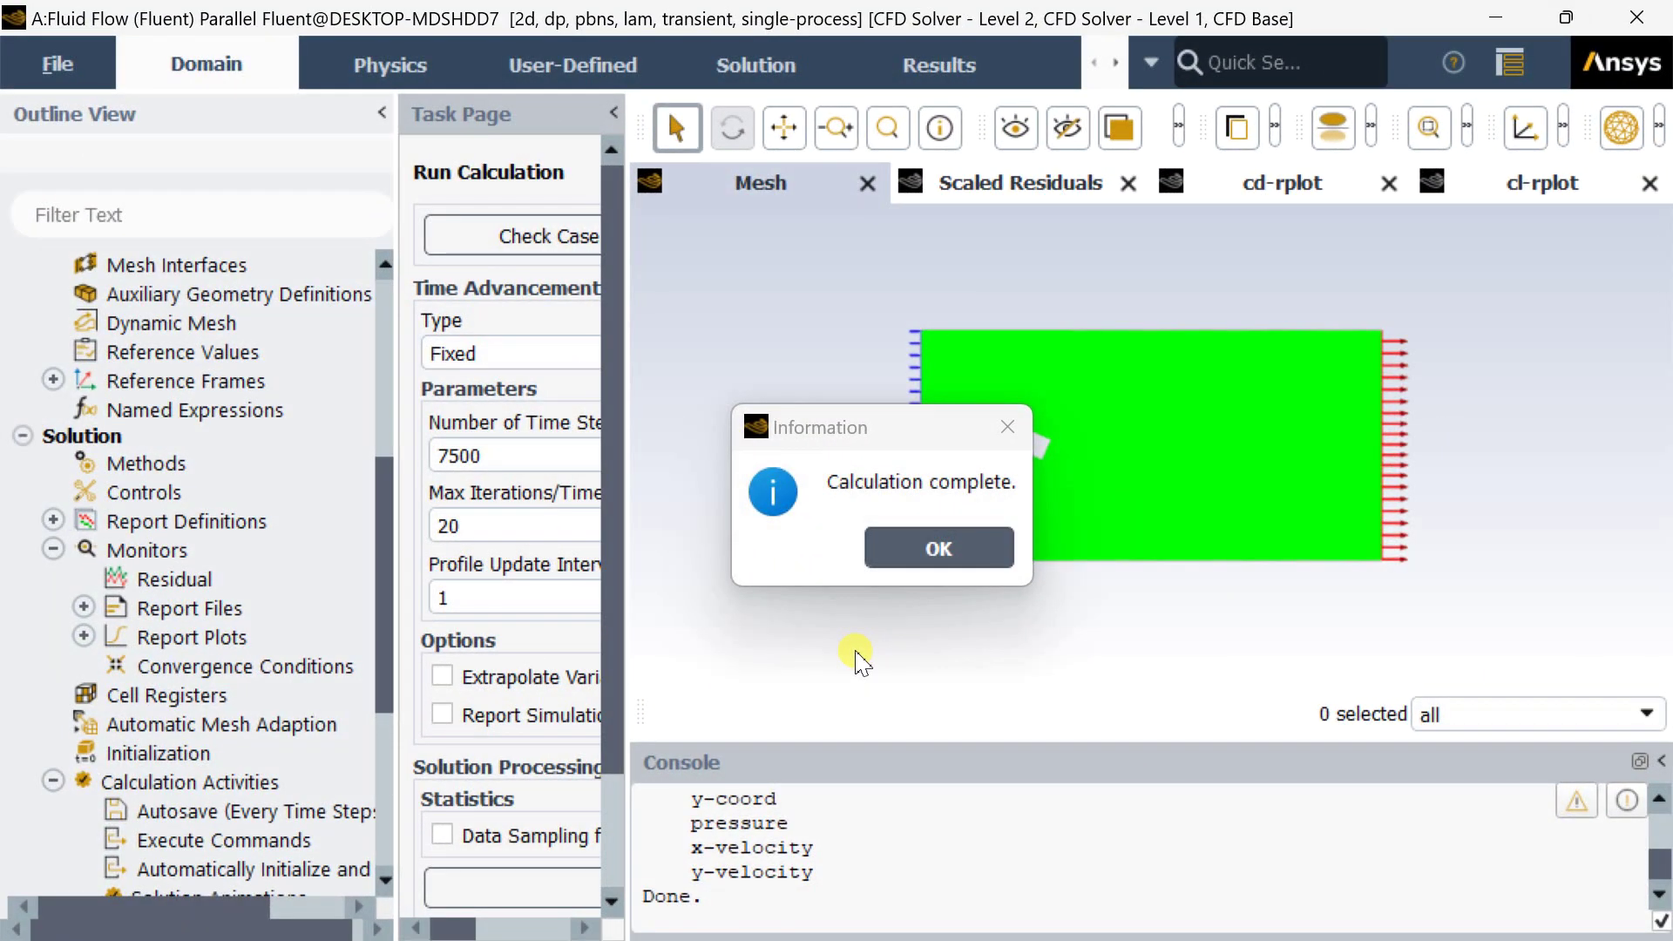
Dismiss the completion notice, review the drag and lift coefficient histories, and quit Fluent.
{"action": "left_click", "coordinate": [933, 550]}
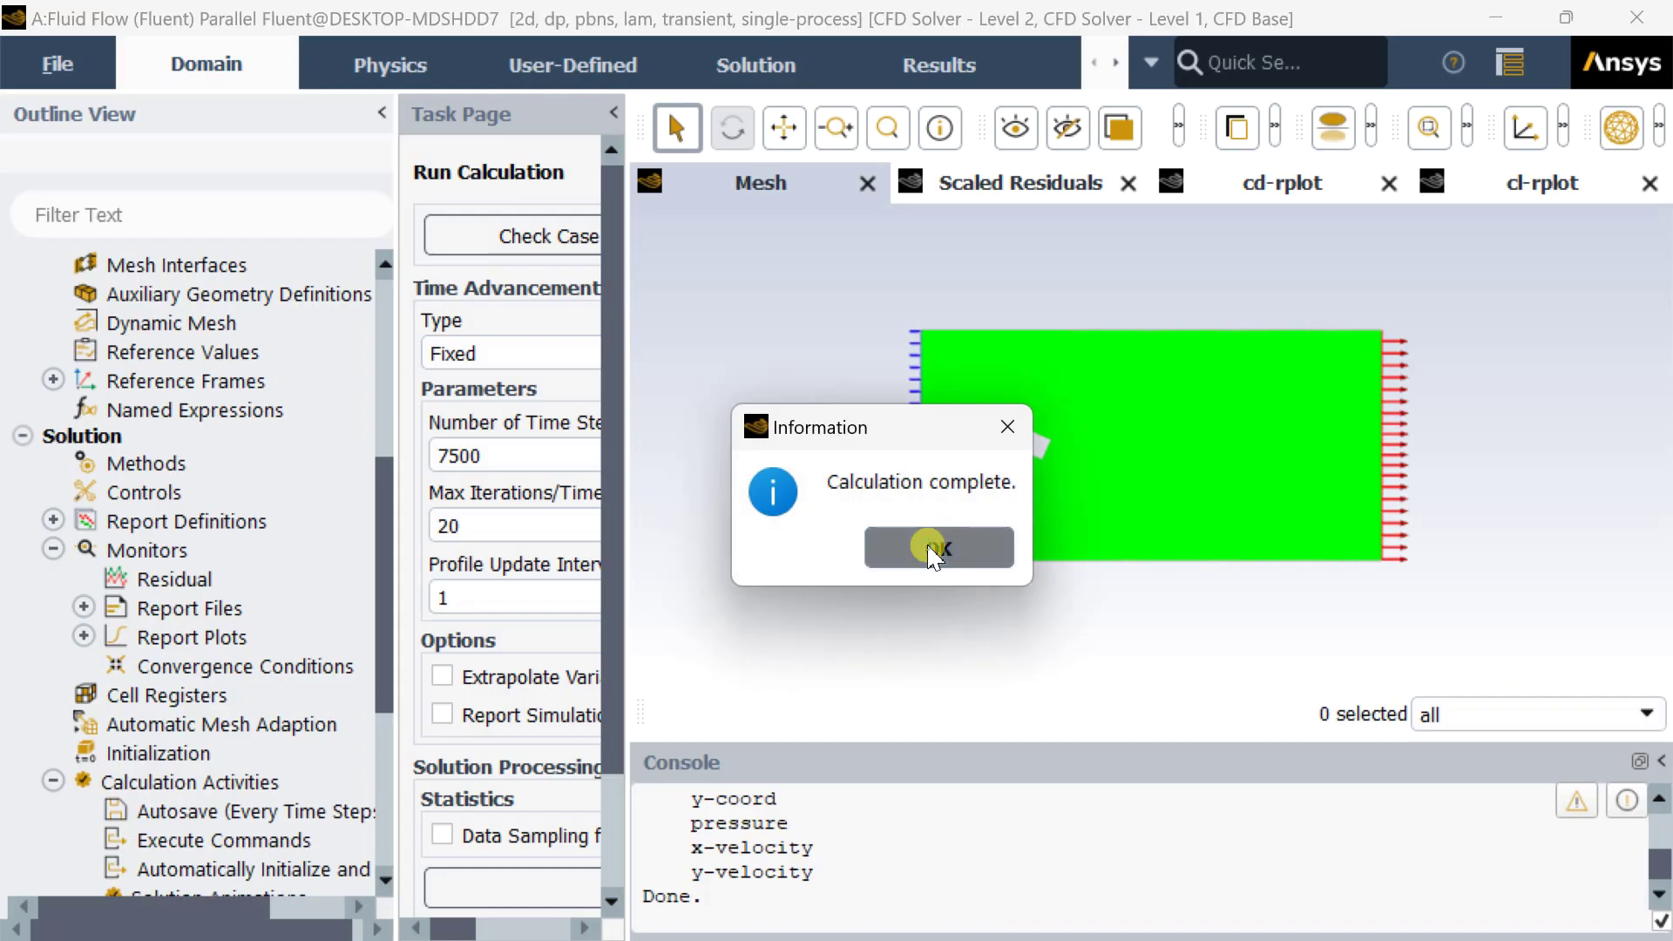
{"action": "left_click", "coordinate": [1258, 197]}
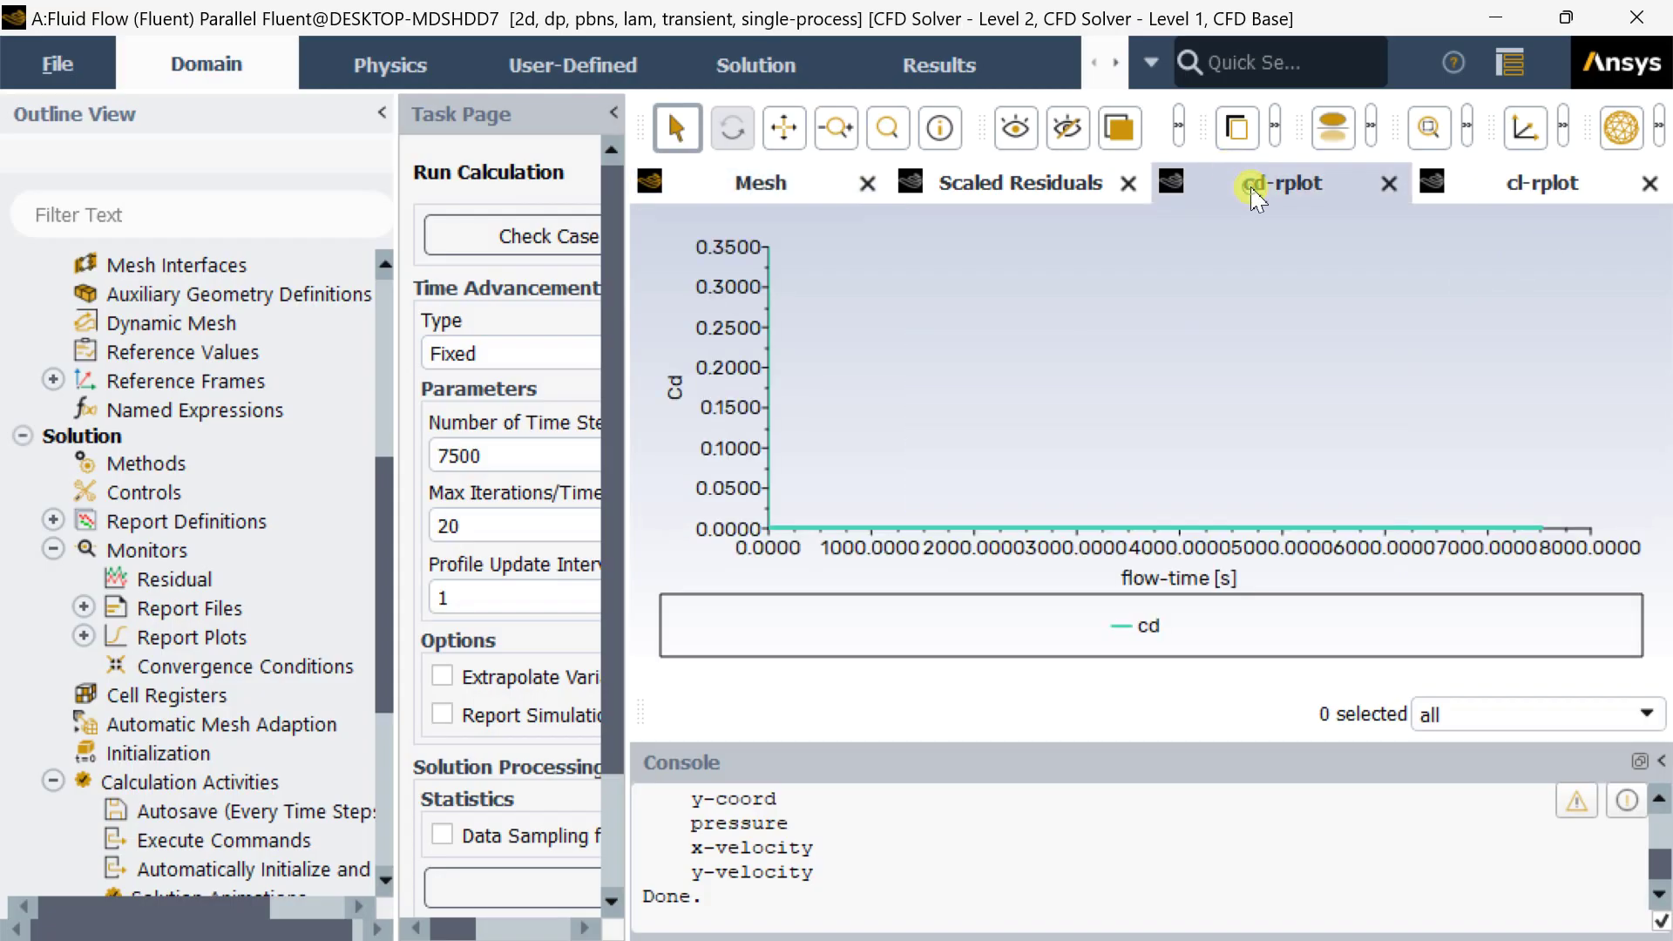
{"action": "left_click", "coordinate": [1566, 184]}
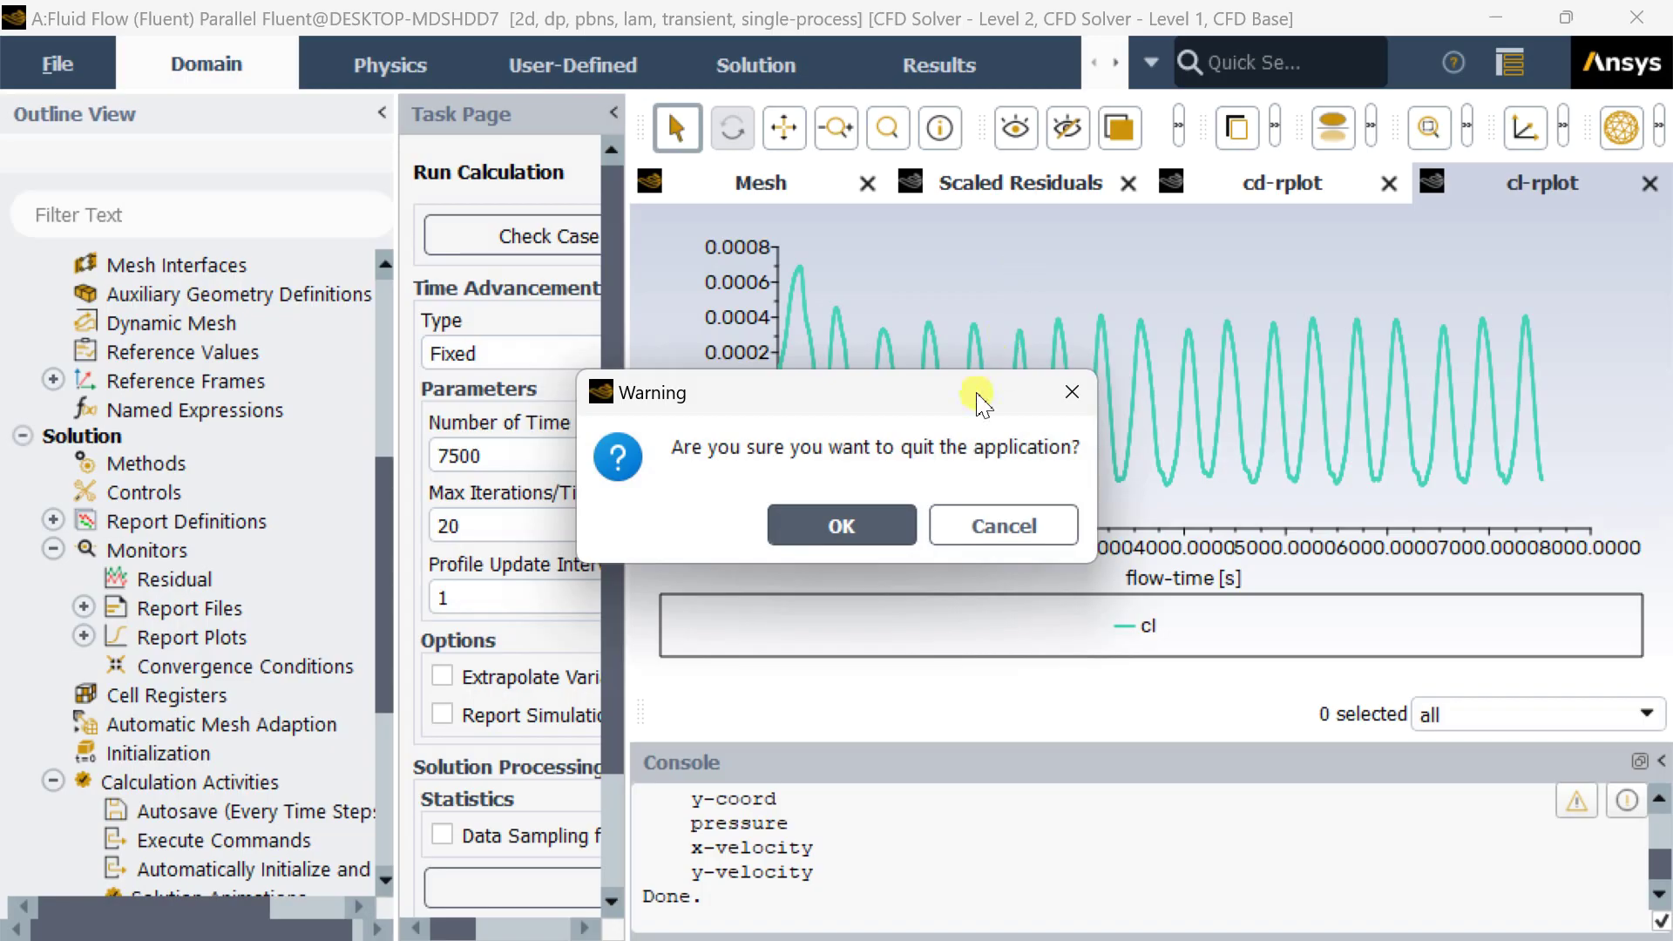
{"action": "left_click", "coordinate": [855, 535]}
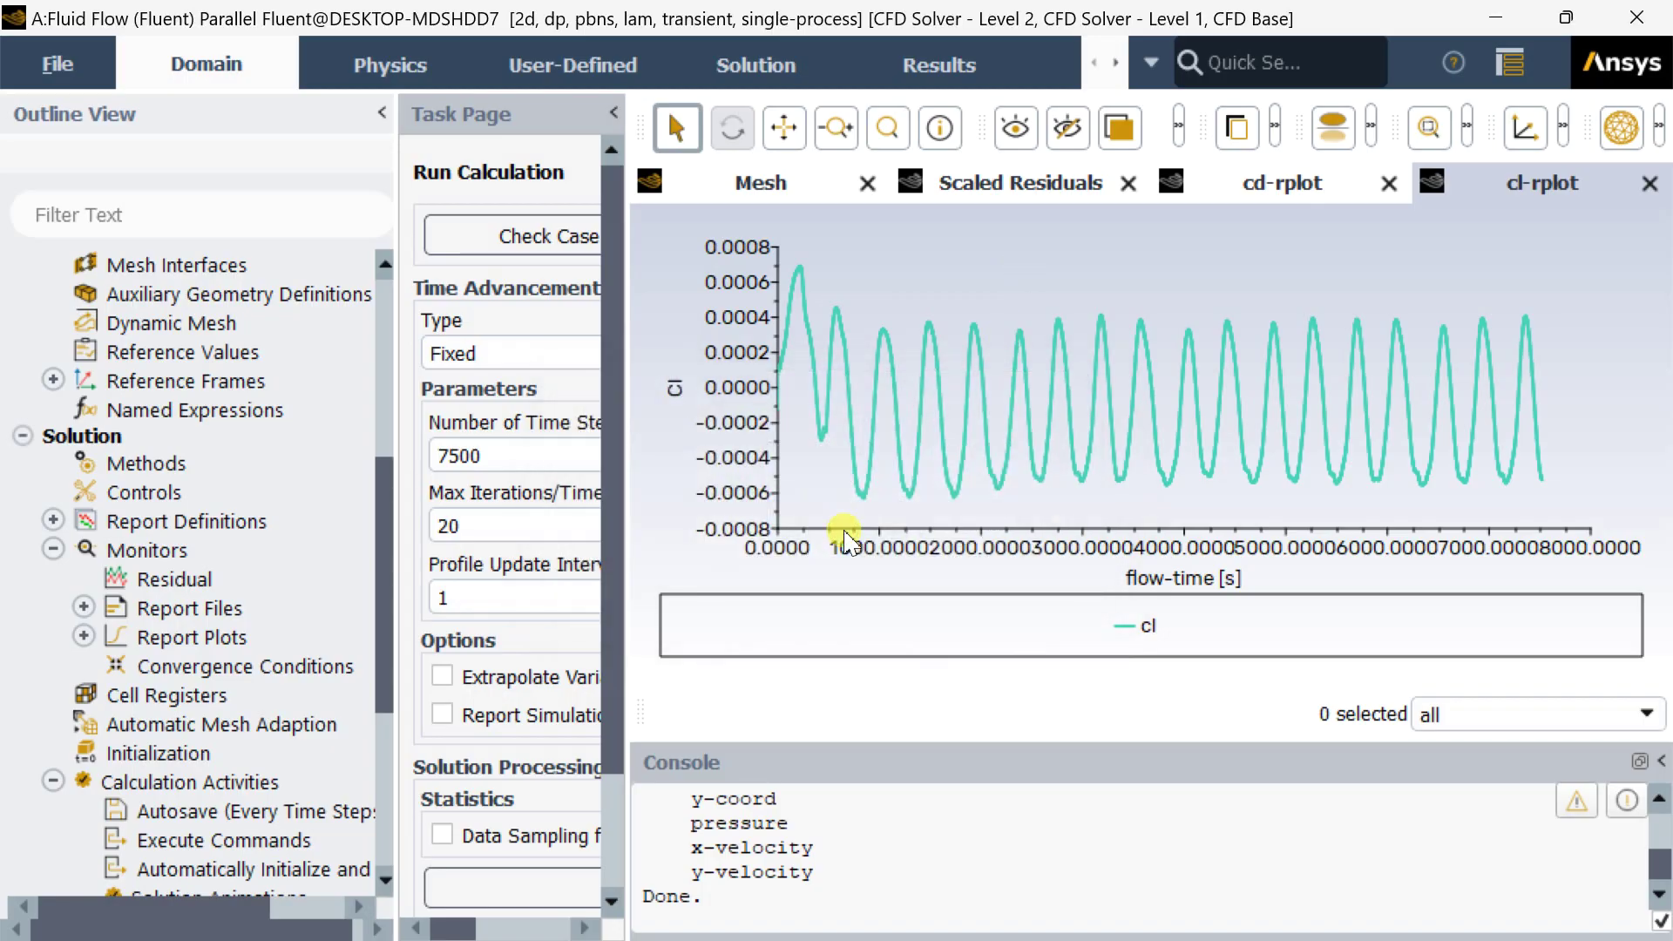
Load the Fluent results into CFD-Post and view the domain front-on along the Z axis.
{"action": "double_click", "coordinate": [659, 501]}
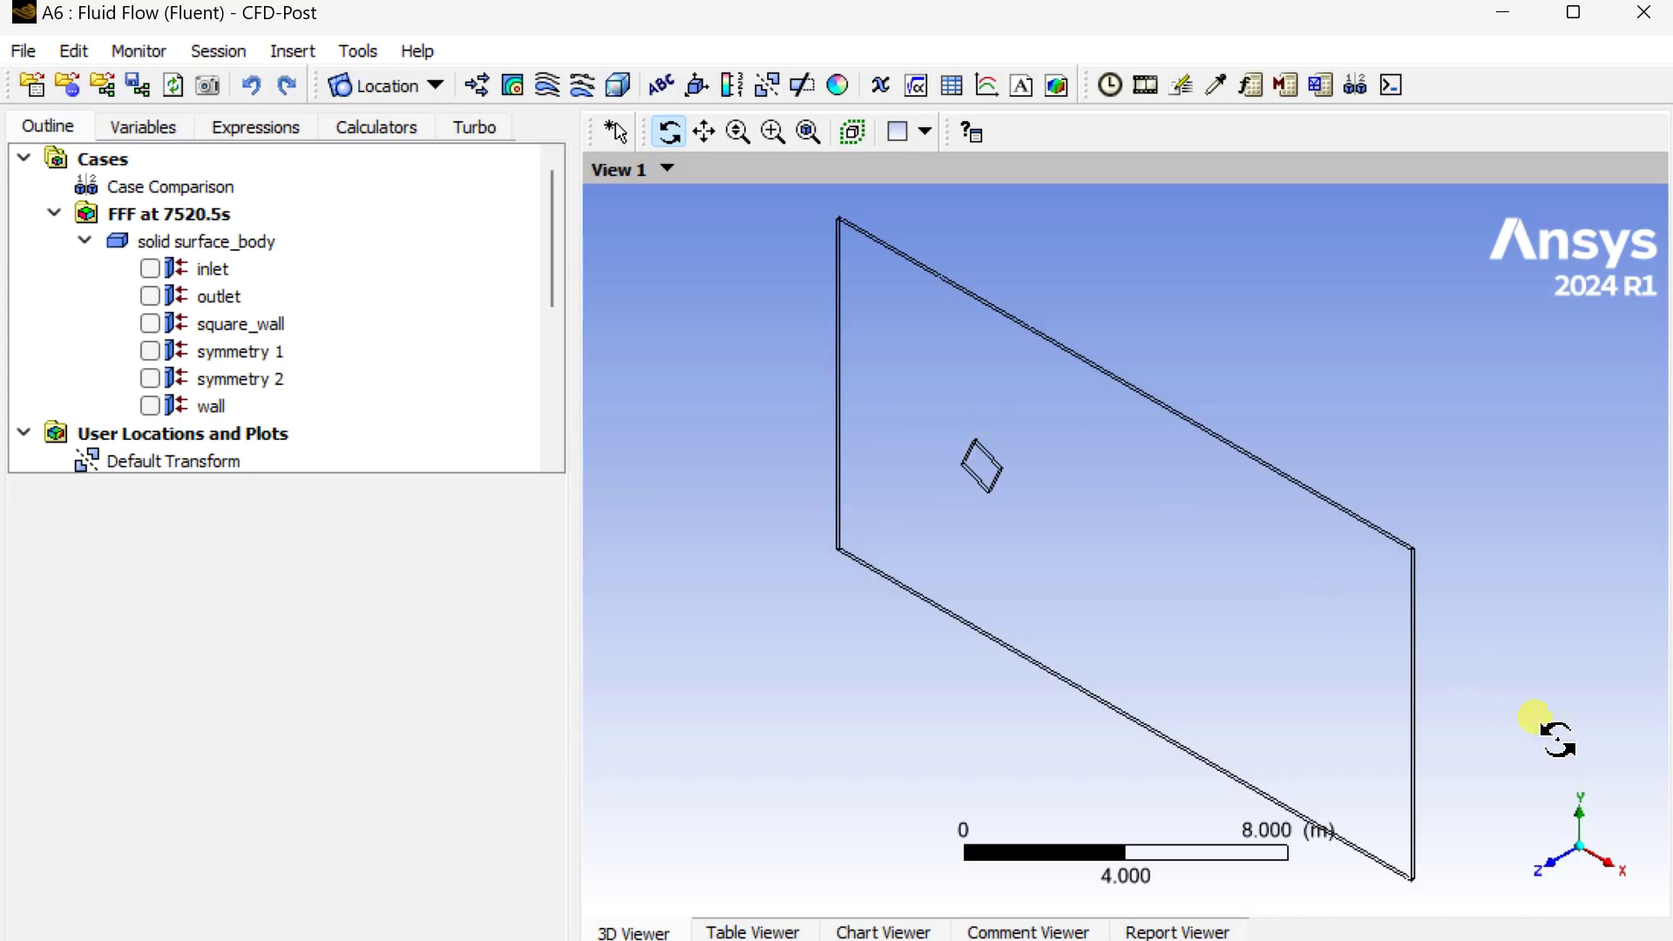
{"action": "left_click", "coordinate": [1557, 866]}
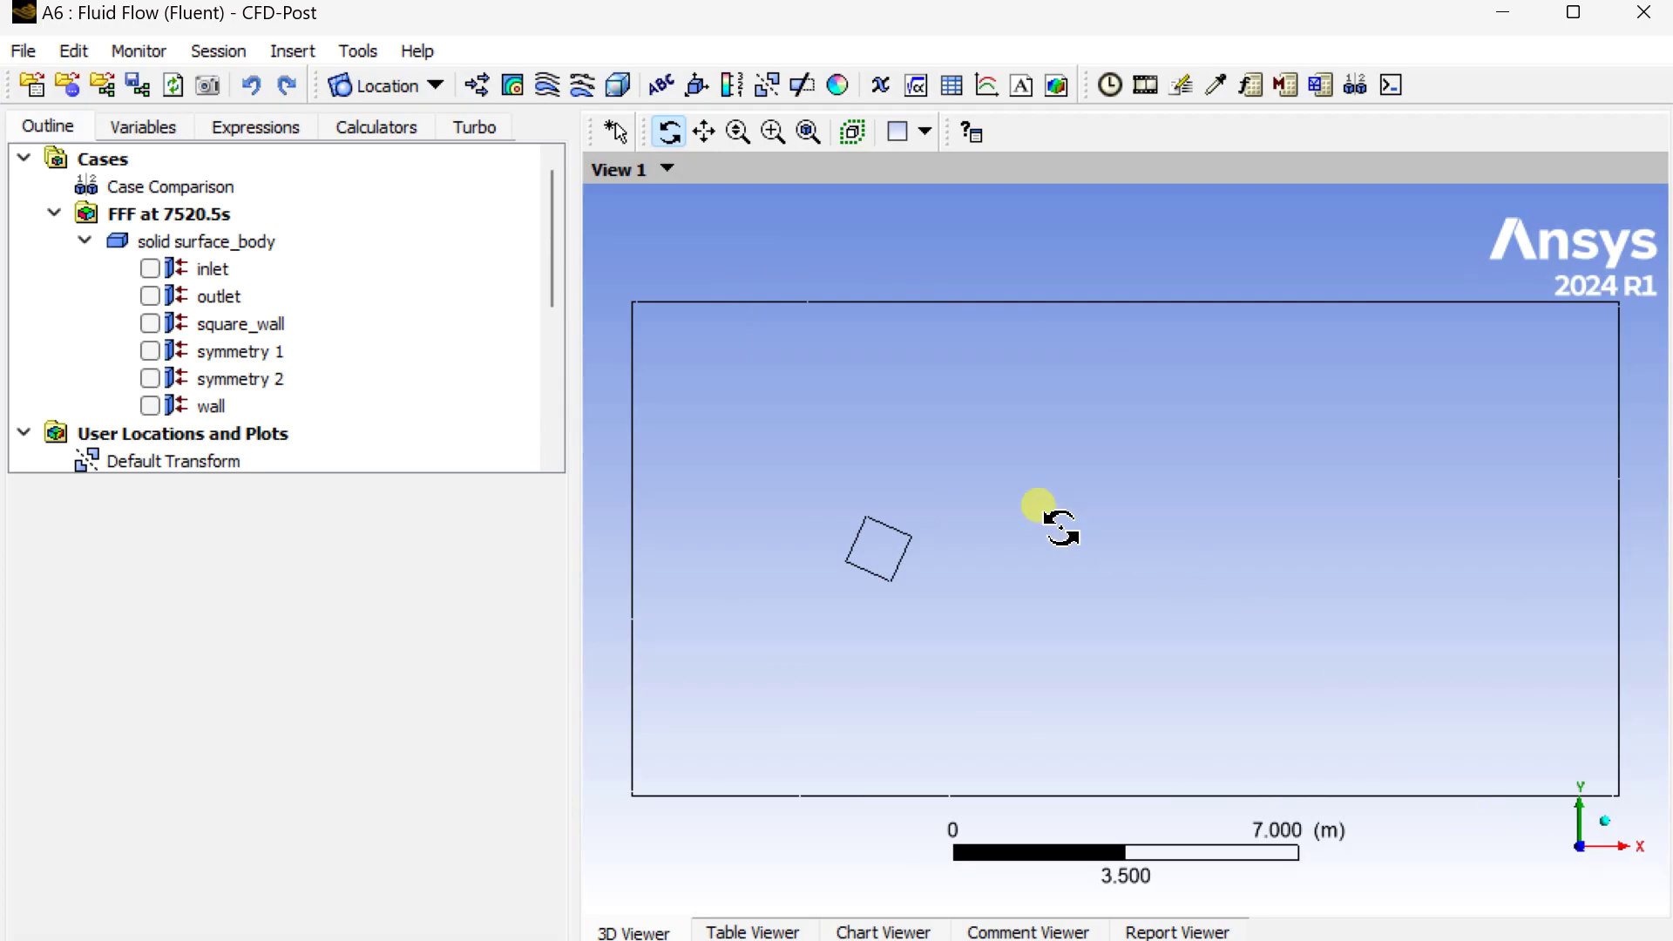
Create Contour 1 on symmetry 1 showing Velocity with 100 contour levels.
{"action": "left_click", "coordinate": [516, 86]}
{"action": "left_click", "coordinate": [575, 209]}
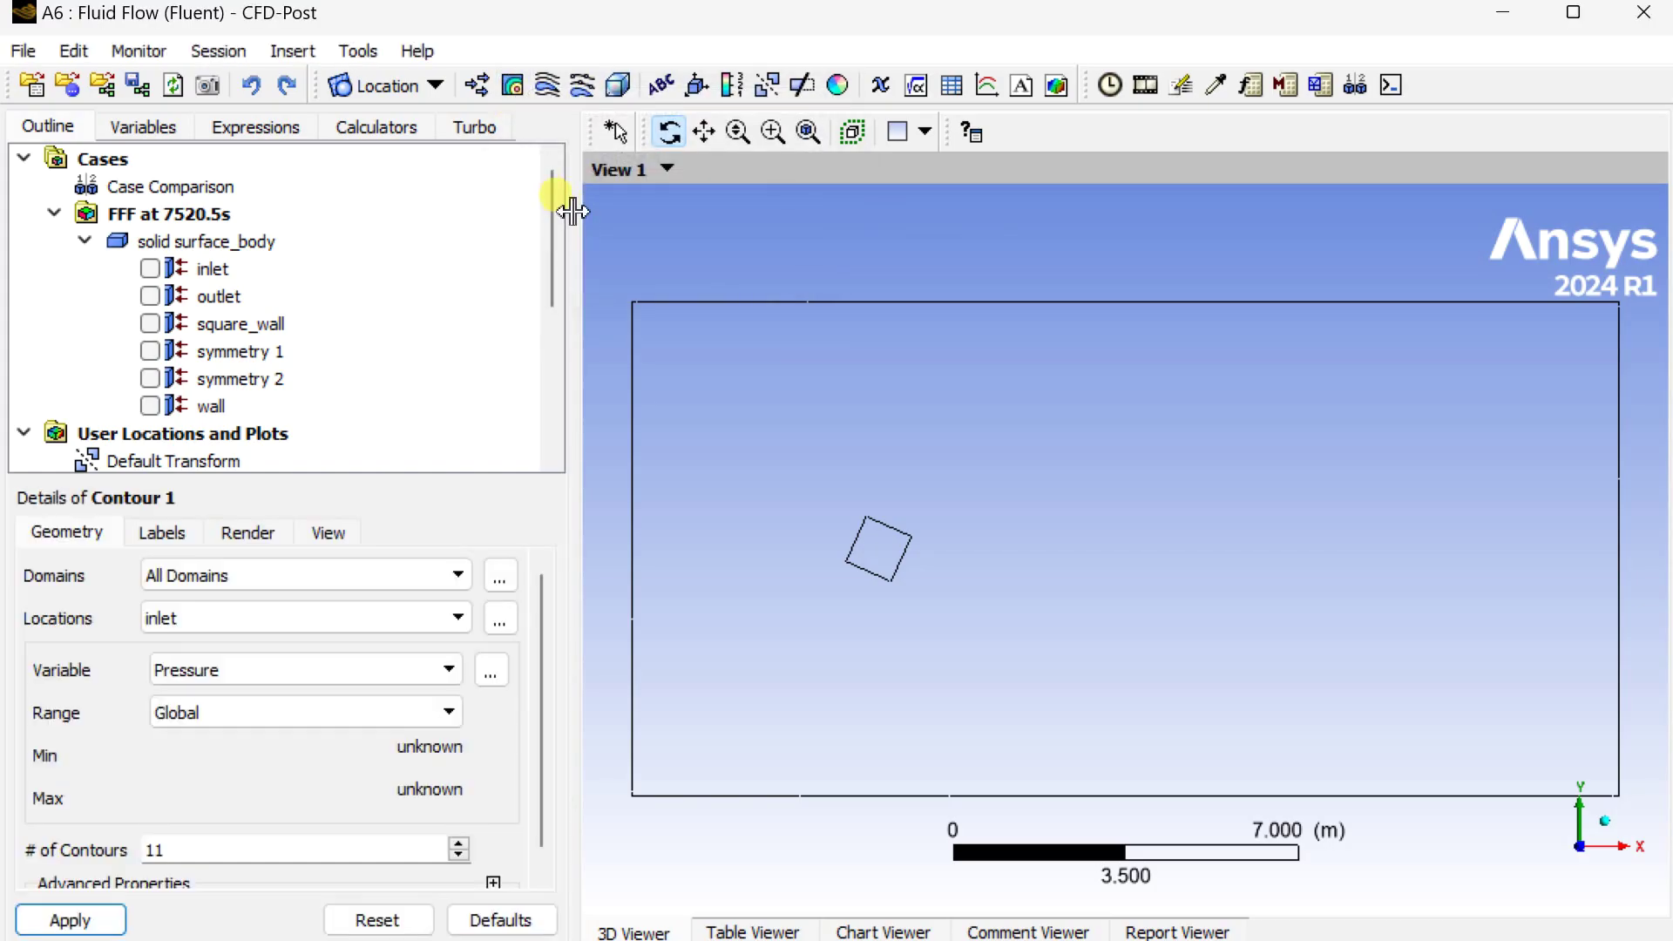
{"action": "left_click", "coordinate": [377, 618]}
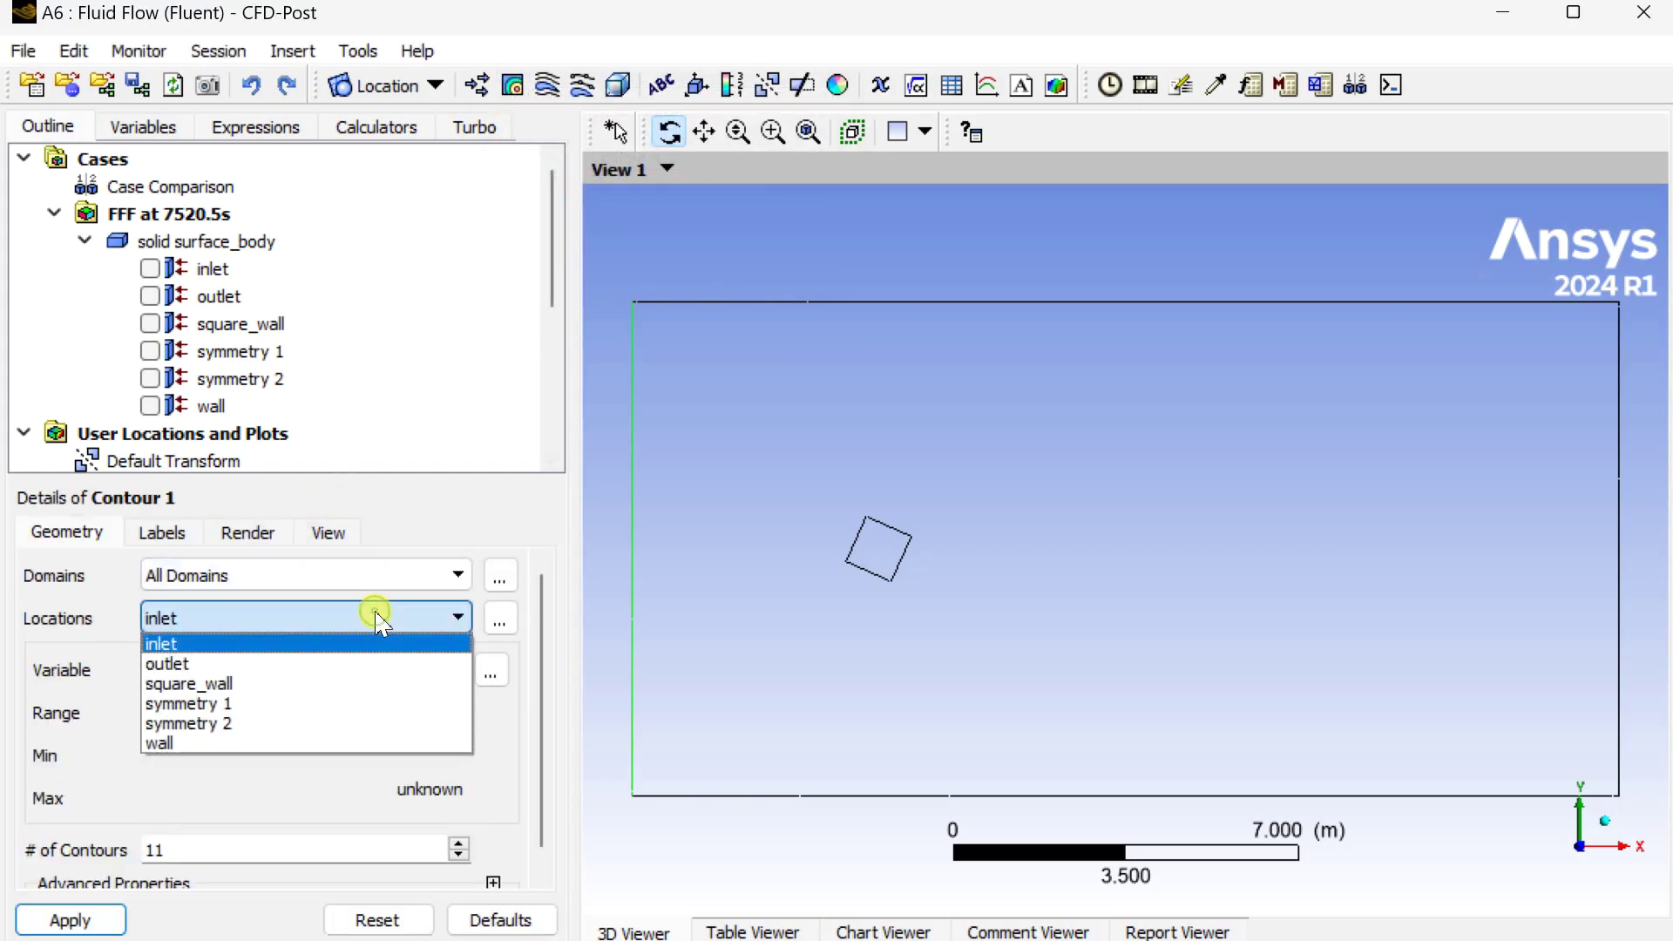
{"action": "left_click", "coordinate": [361, 704]}
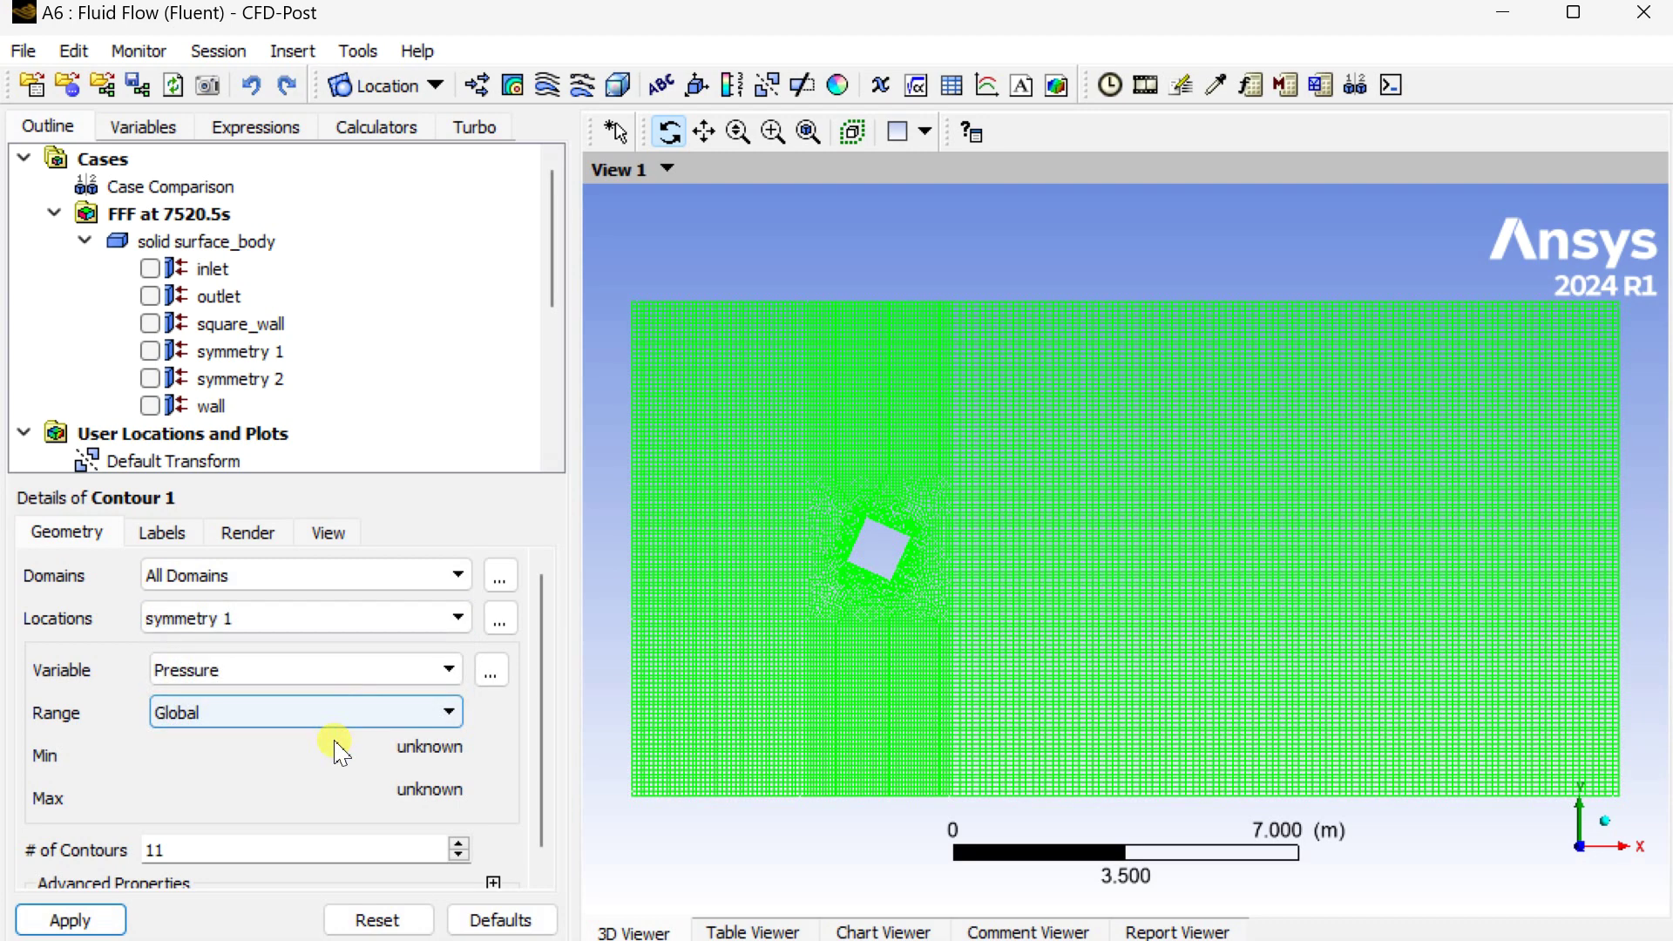
{"action": "left_click", "coordinate": [354, 669]}
{"action": "scroll", "coordinate": [348, 723], "scroll_direction": "up", "scroll_amount": 1}
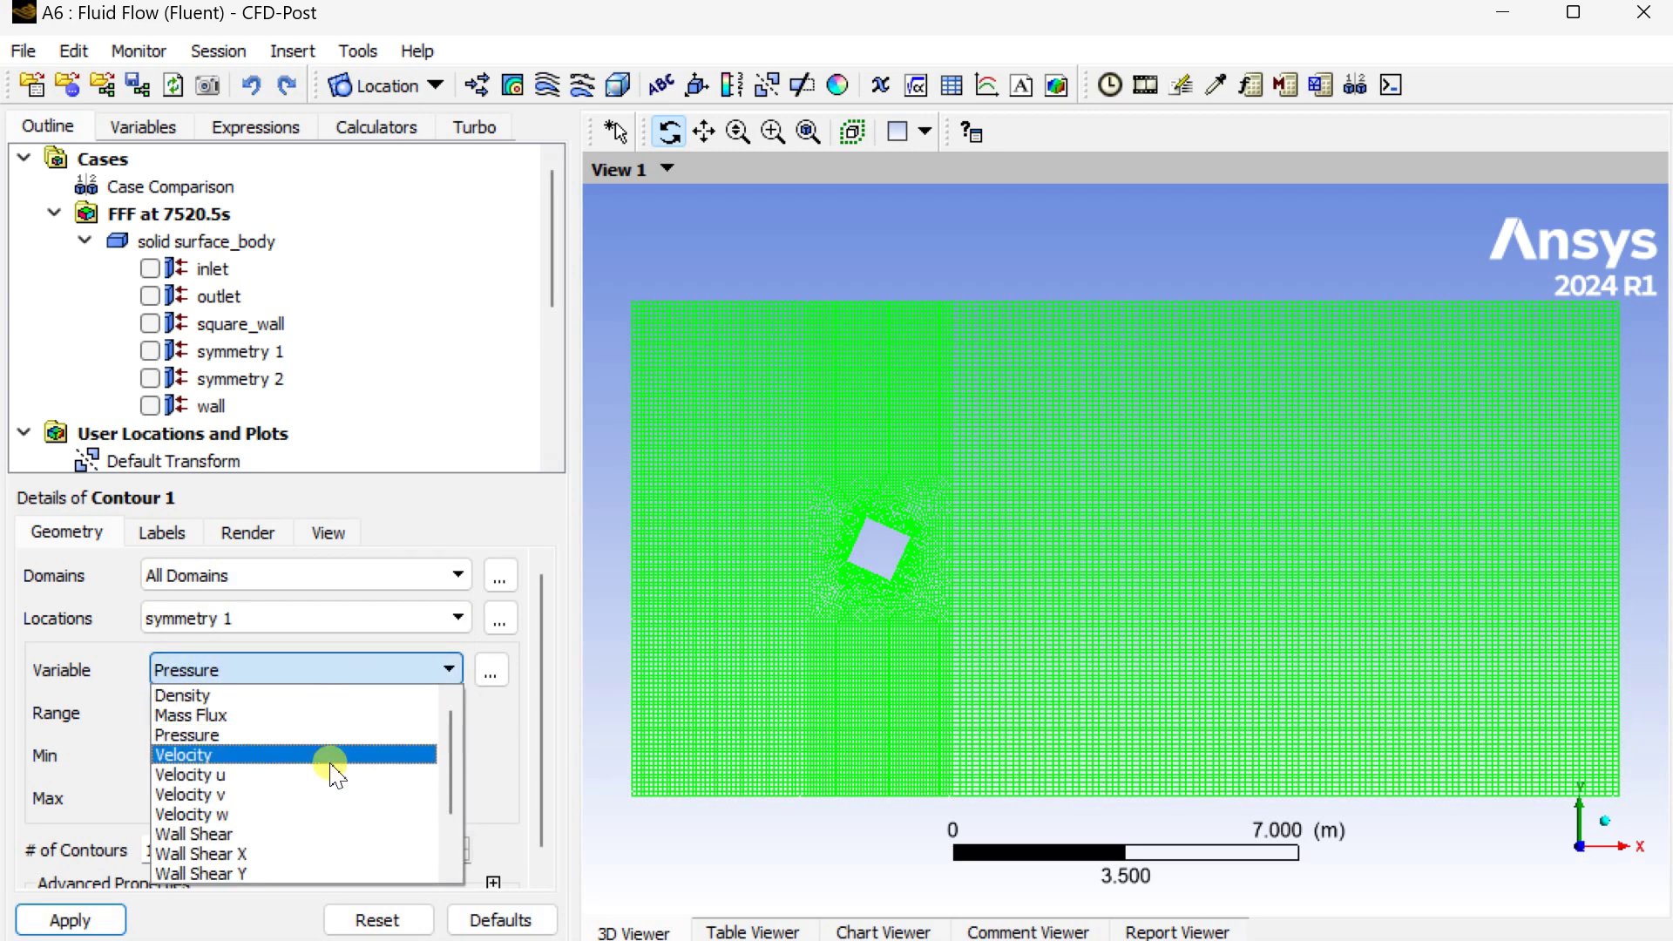
{"action": "left_click", "coordinate": [335, 755]}
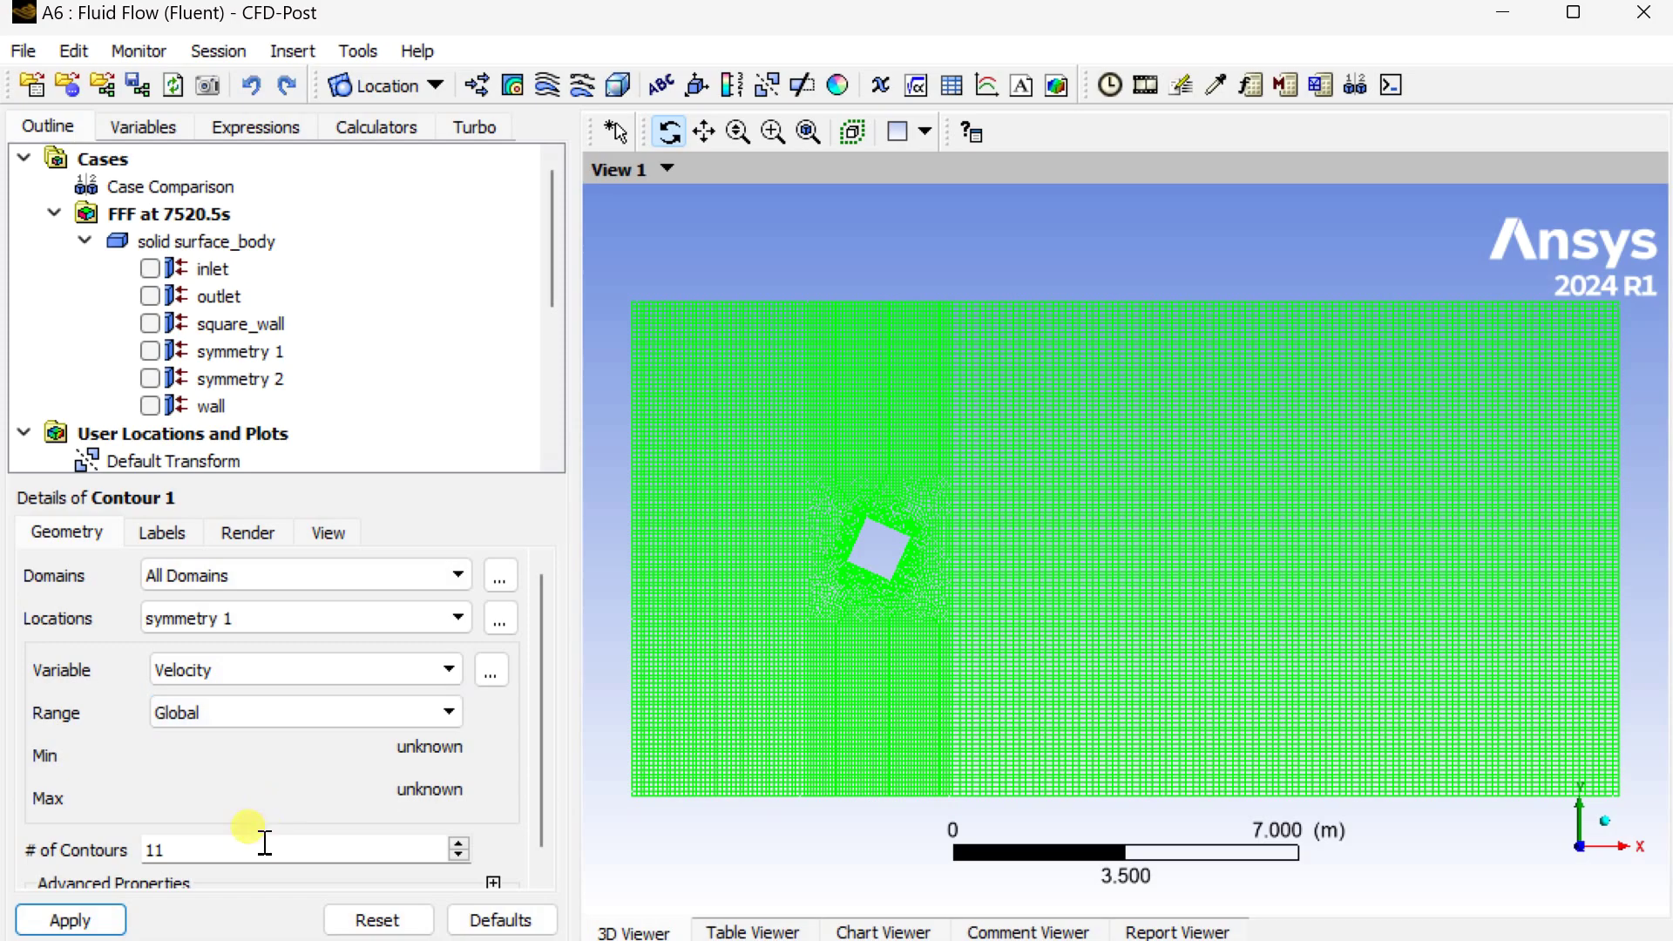
{"action": "double_click", "coordinate": [143, 851]}
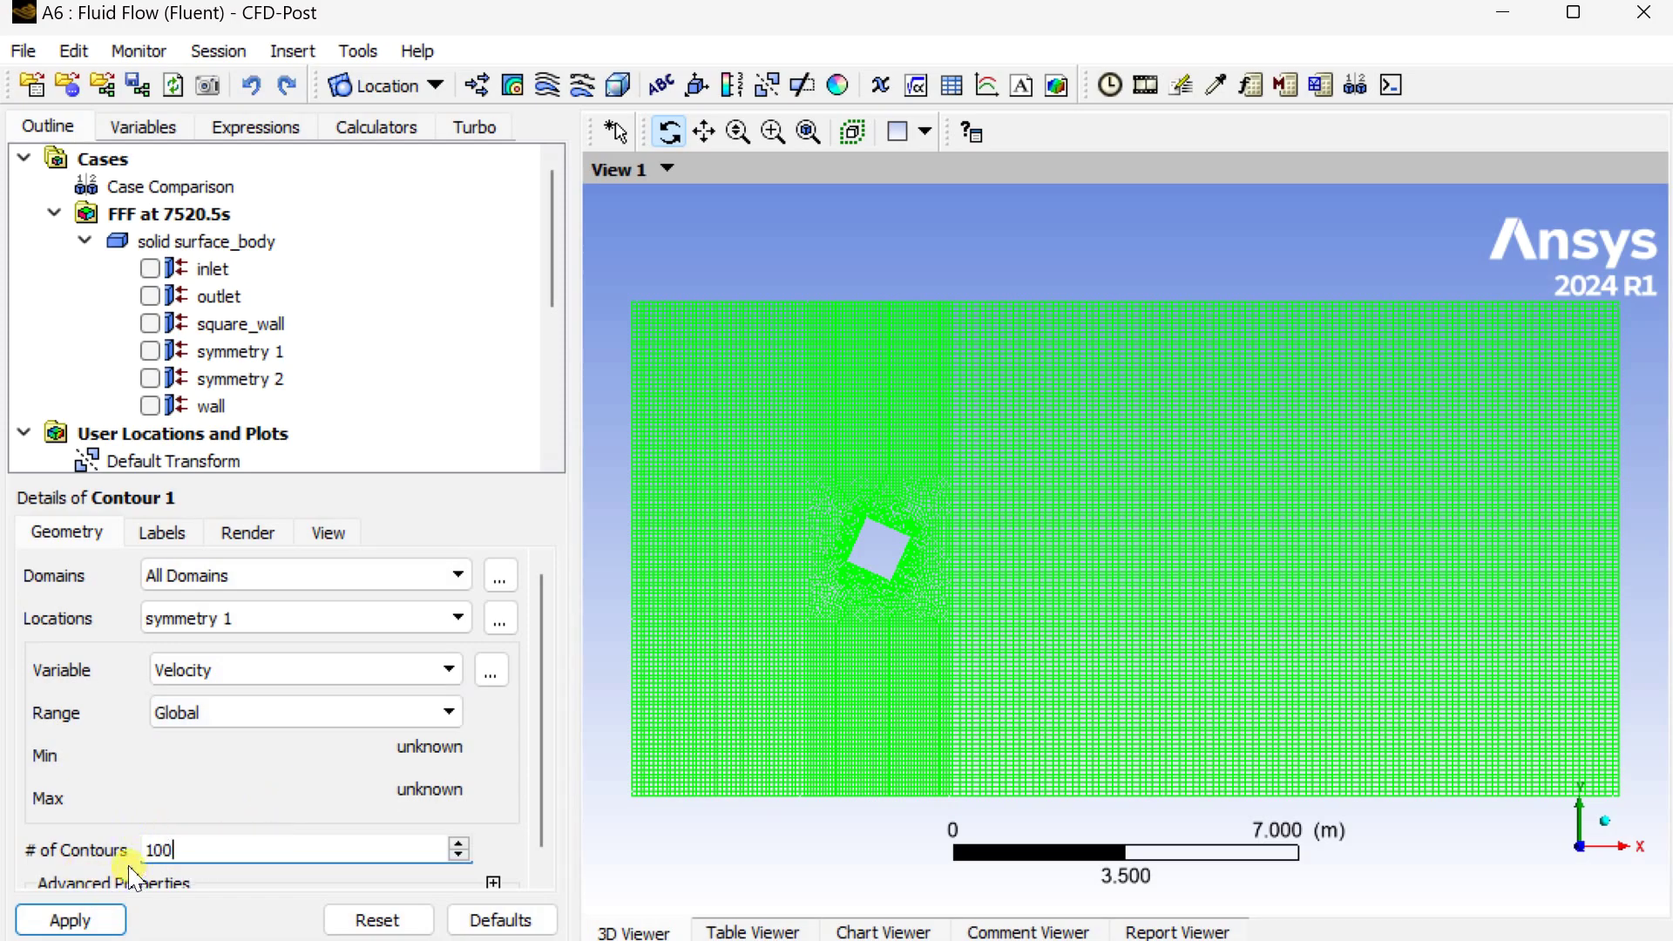
{"action": "left_click", "coordinate": [94, 928]}
{"action": "left_click", "coordinate": [96, 931]}
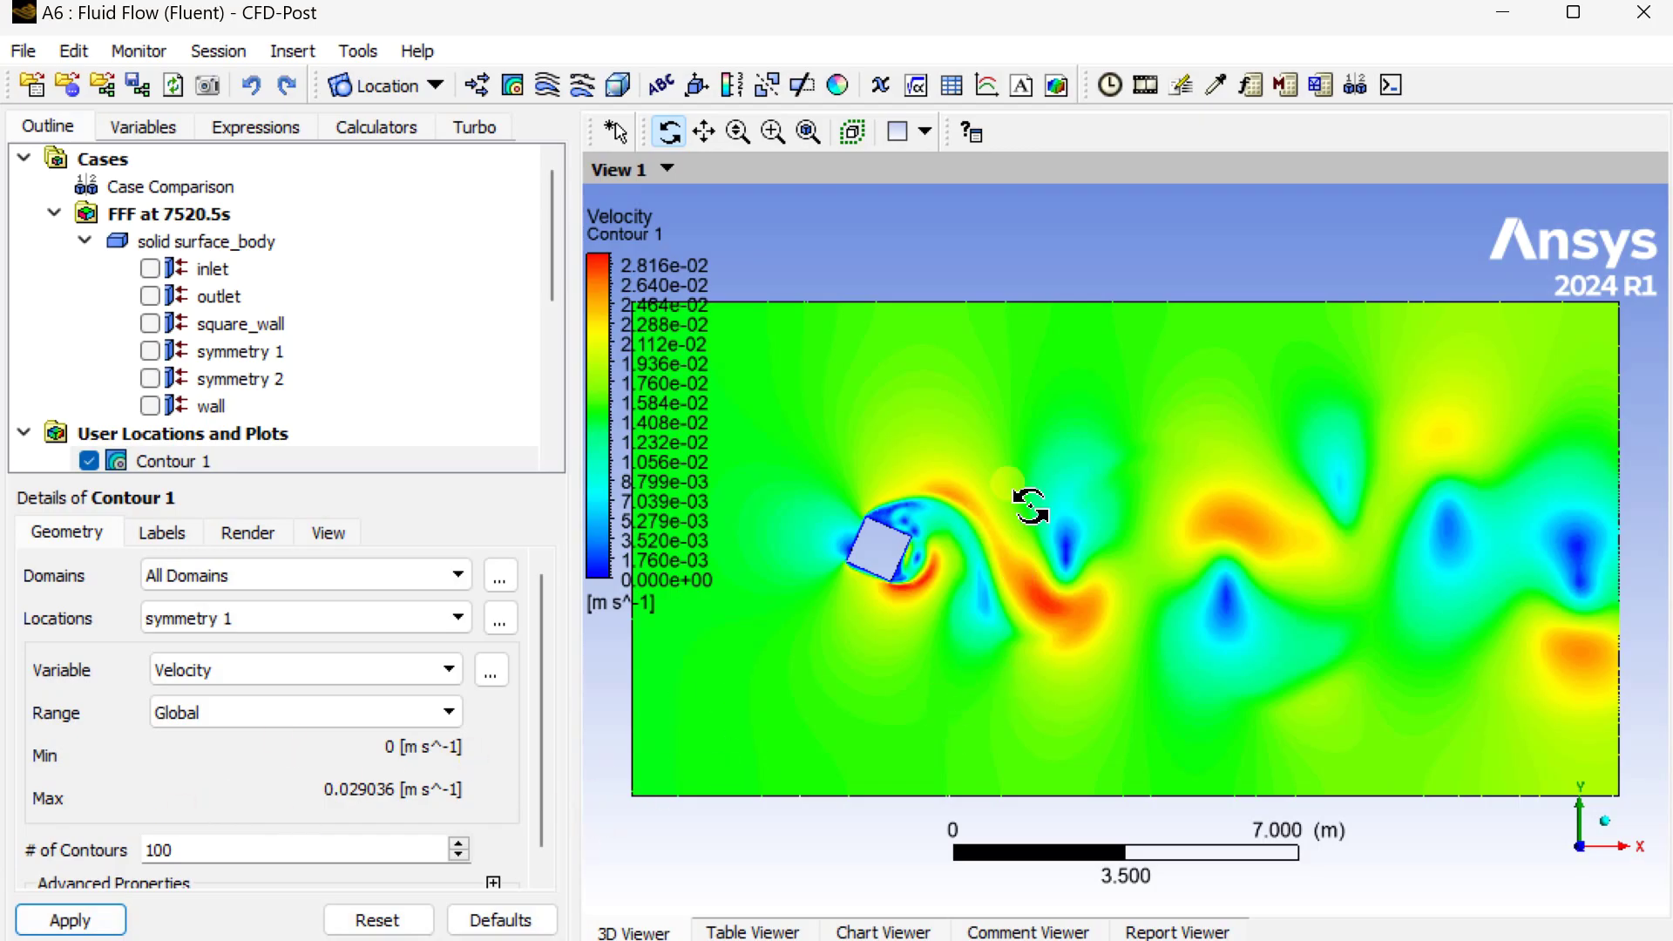
{"action": "scroll", "coordinate": [1023, 506], "scroll_direction": "down", "scroll_amount": 2}
Save the velocity contour as 1112.png at 4k with a white background.
{"action": "left_click_drag", "start_coordinate": [1028, 614], "coordinate": [1087, 553]}
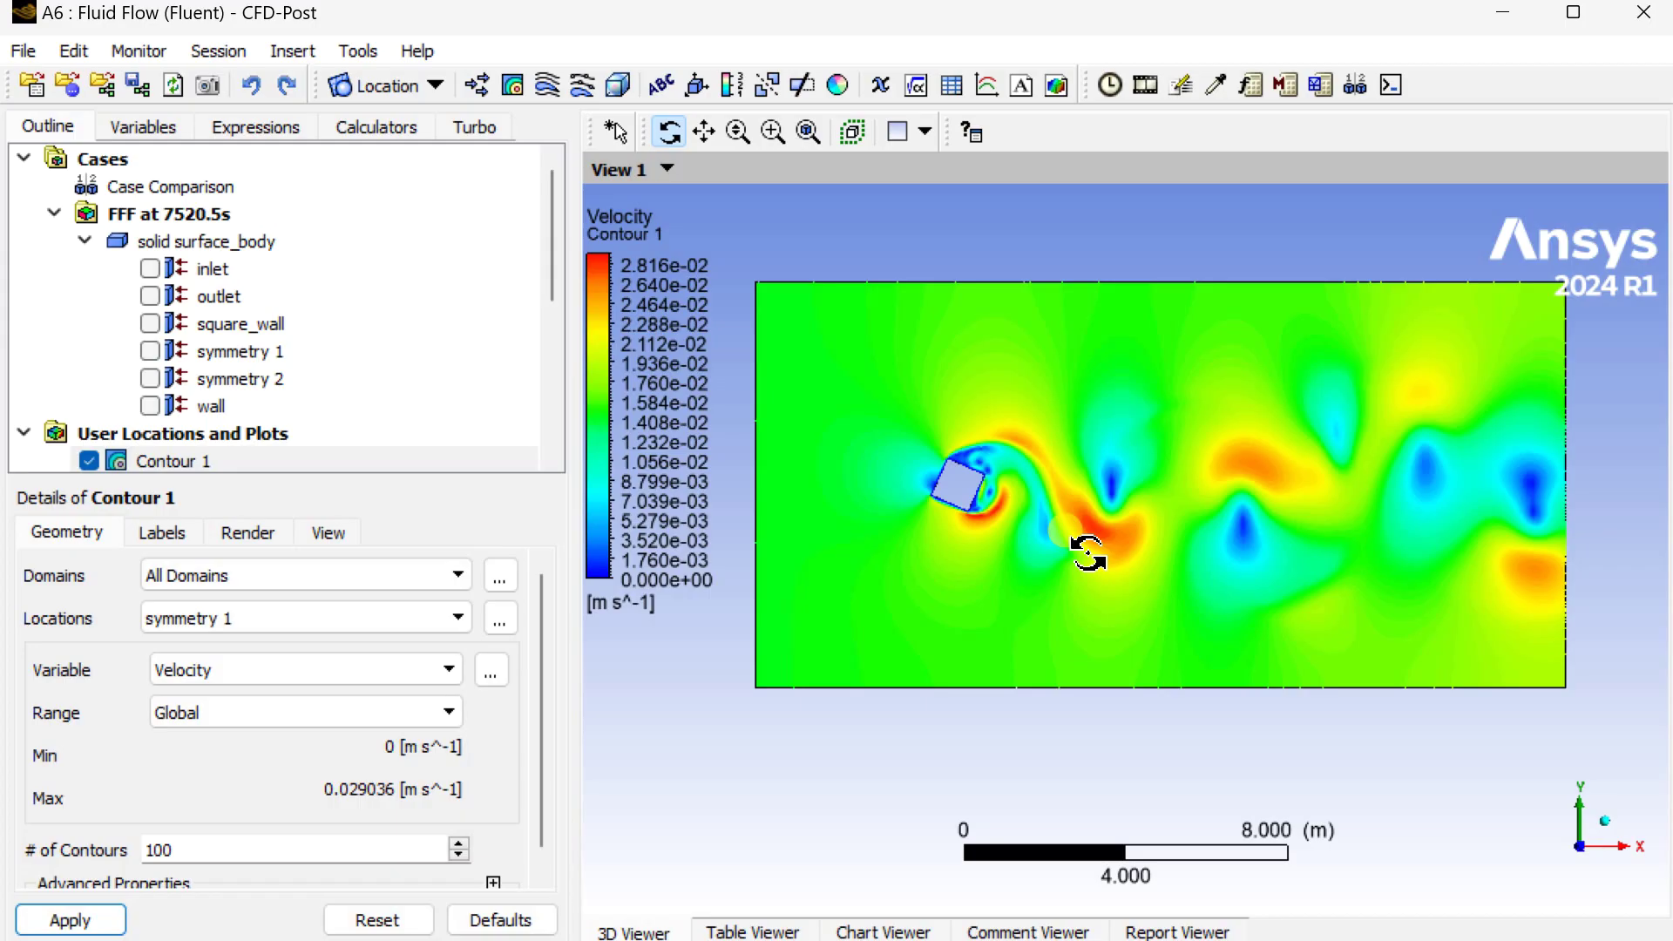
{"action": "left_click", "coordinate": [209, 85]}
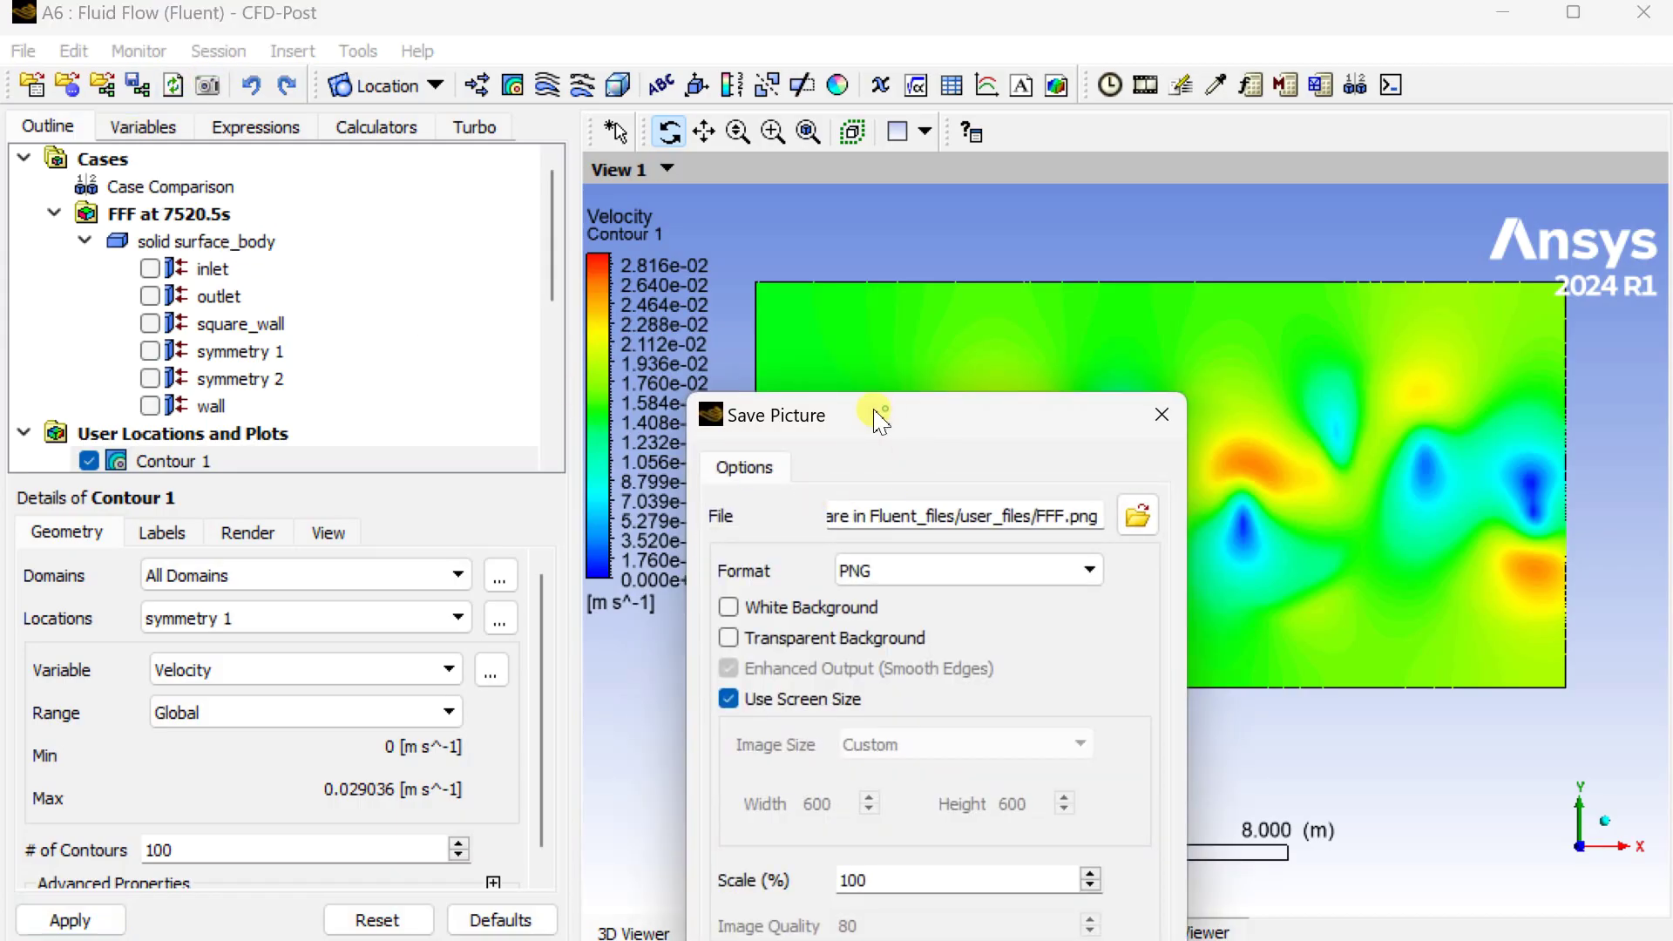
{"action": "left_click_drag", "start_coordinate": [881, 419], "coordinate": [568, 213]}
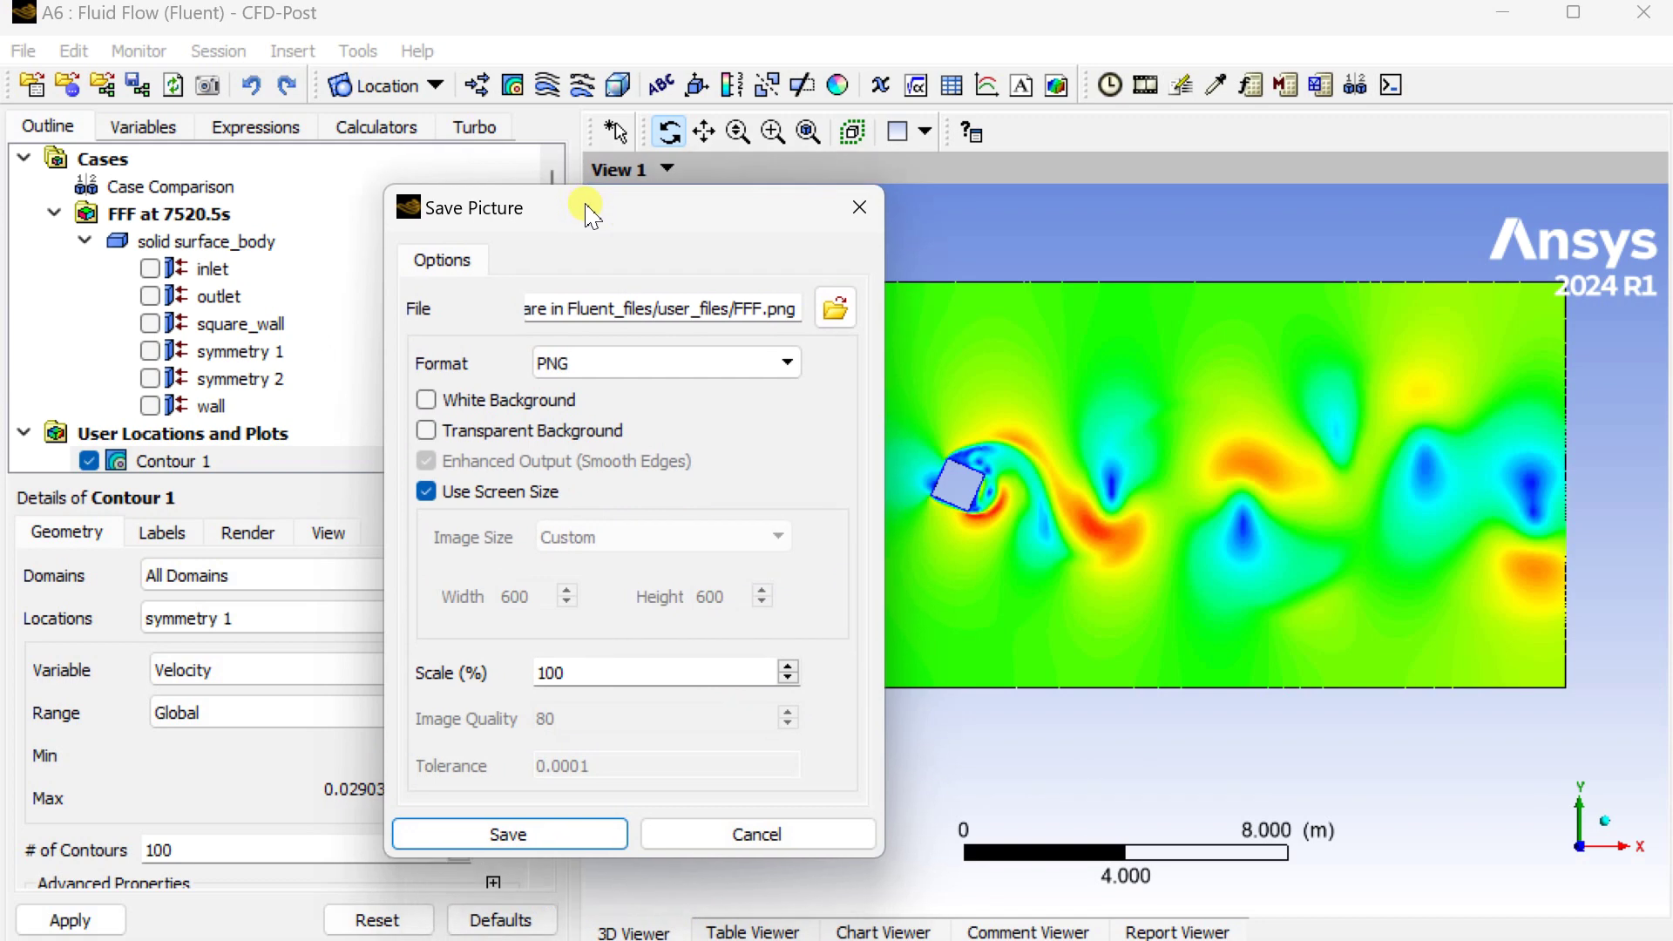
{"action": "left_click", "coordinate": [430, 403]}
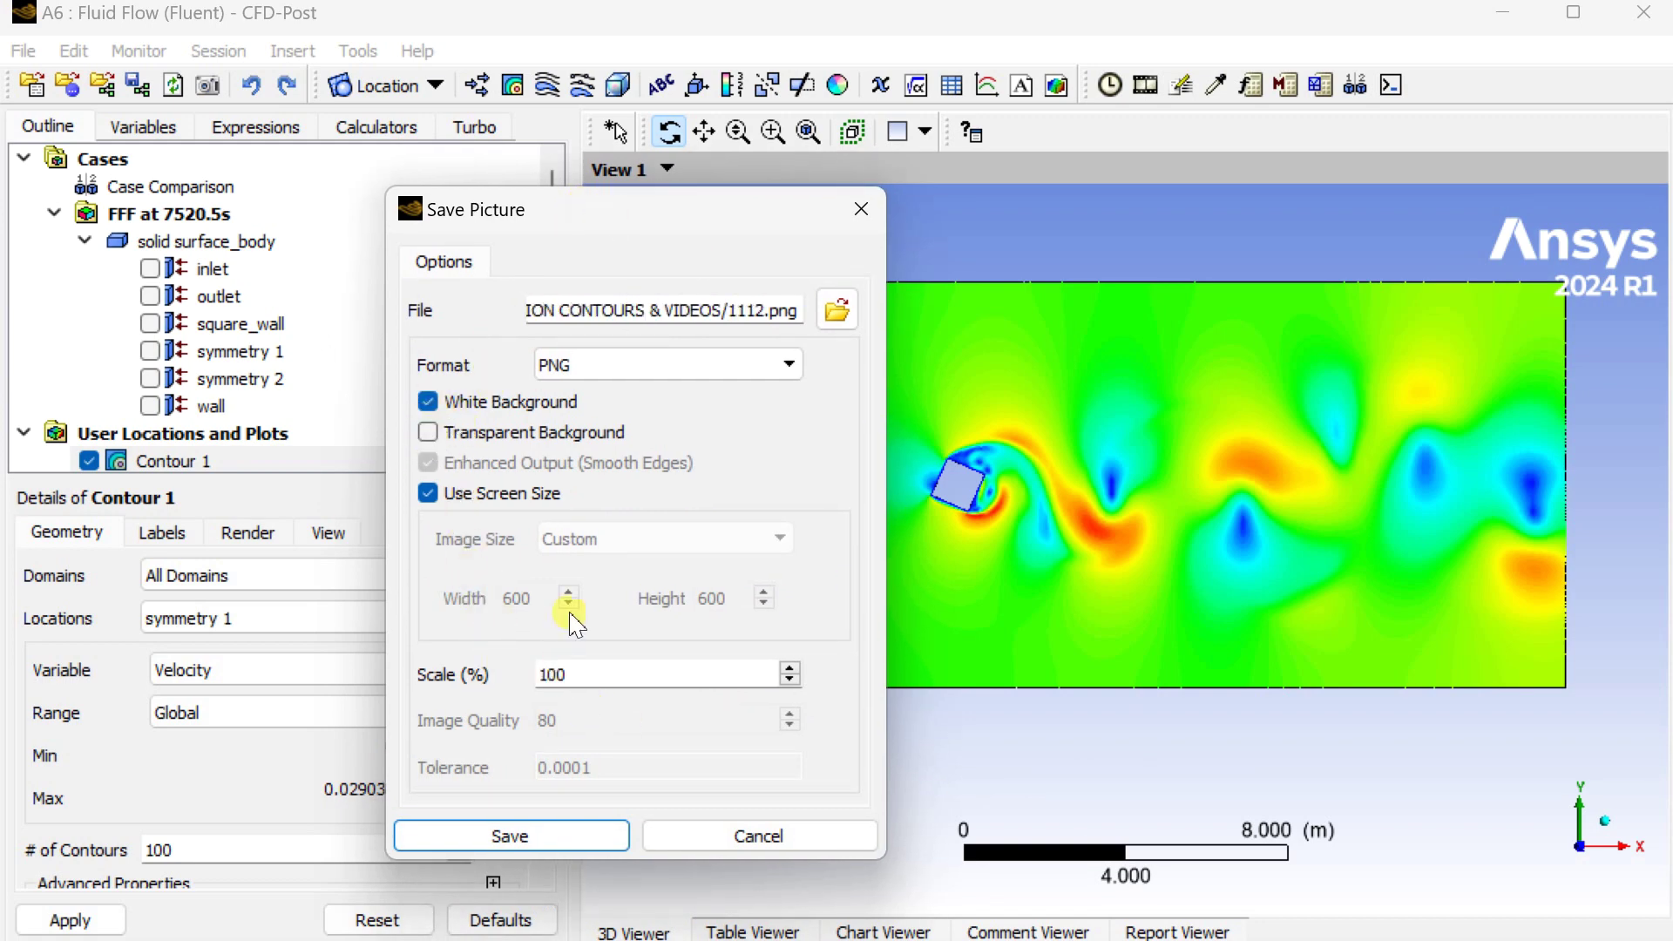
{"action": "left_click", "coordinate": [429, 494]}
{"action": "left_click", "coordinate": [697, 538]}
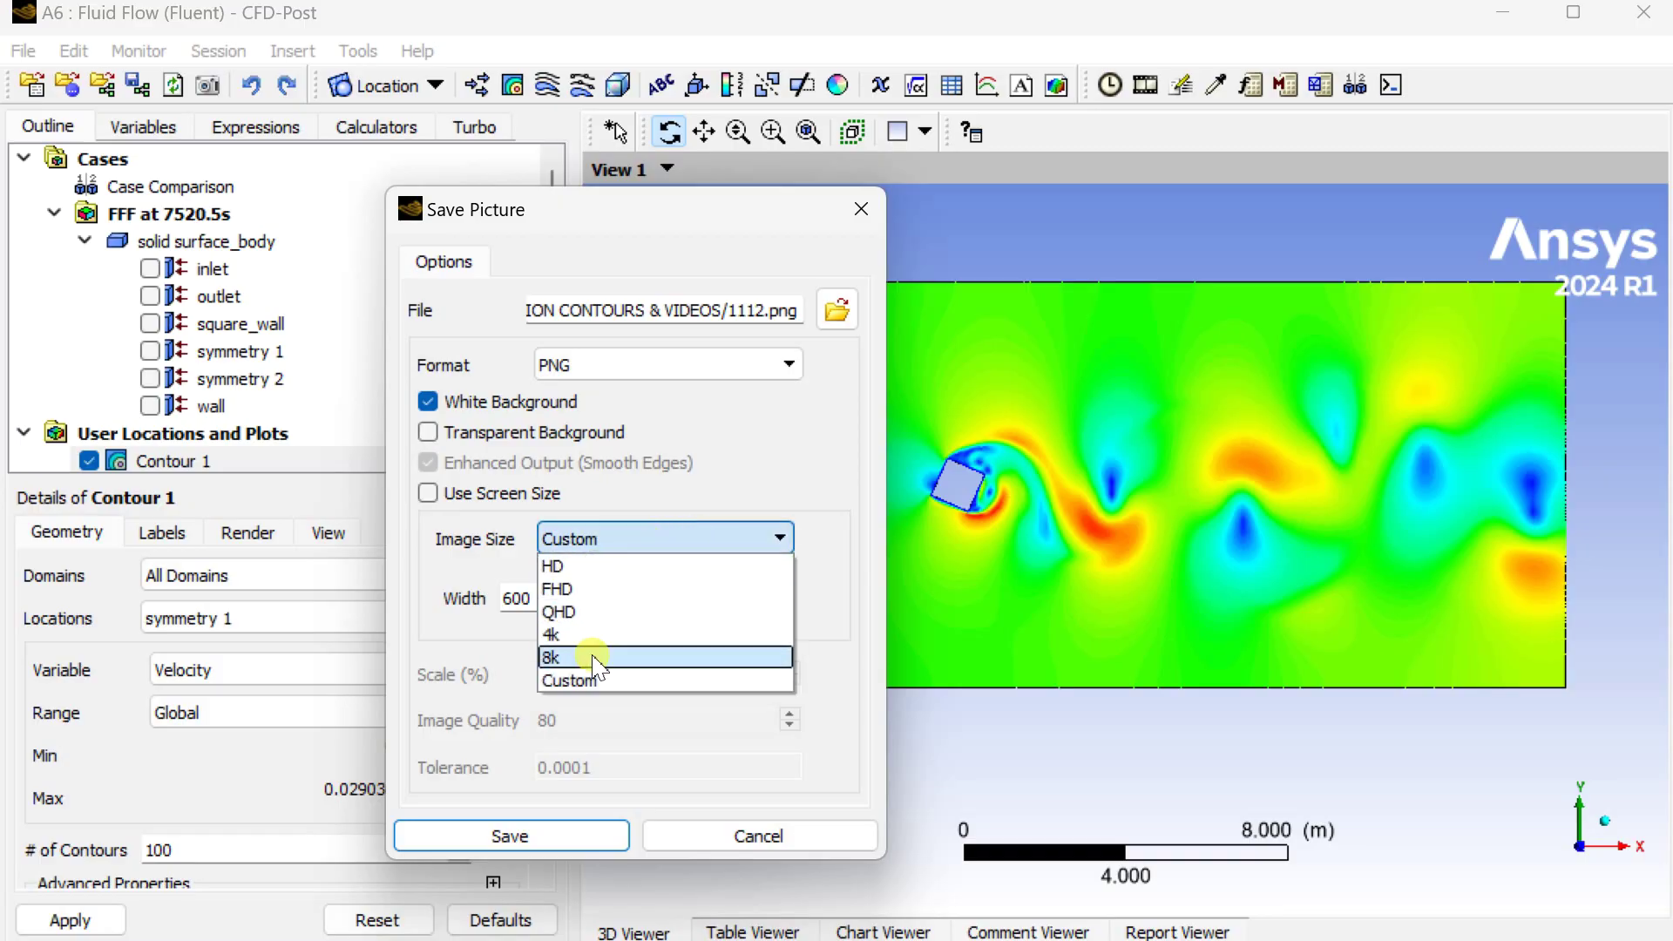
{"action": "left_click", "coordinate": [595, 637]}
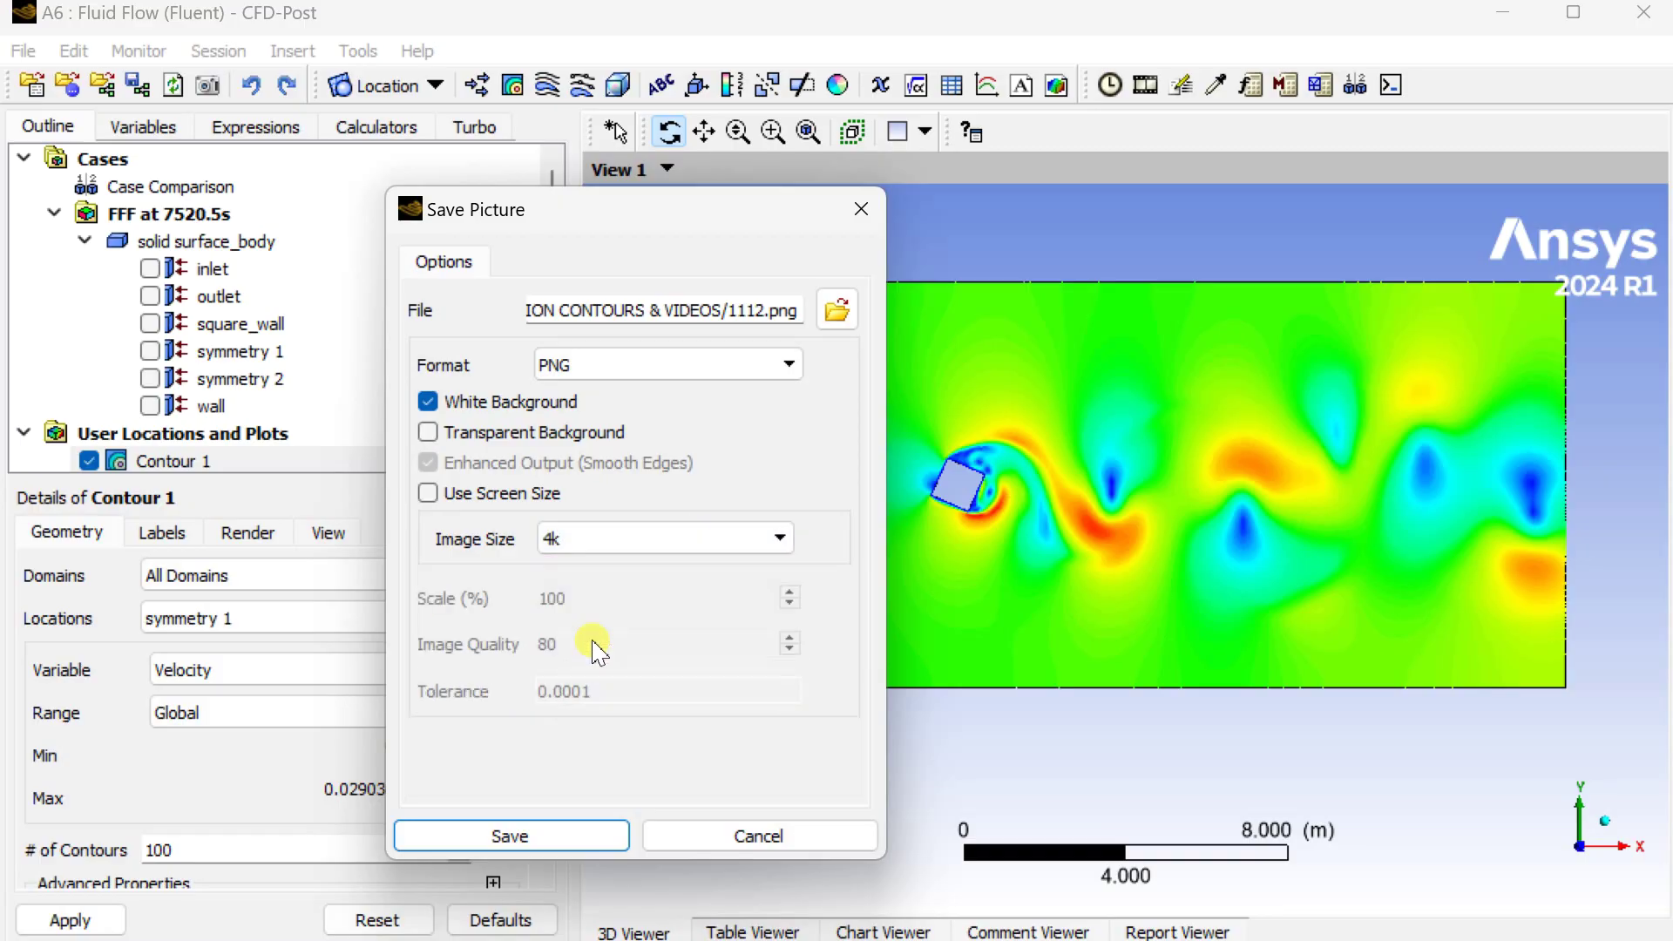
{"action": "left_click", "coordinate": [528, 837]}
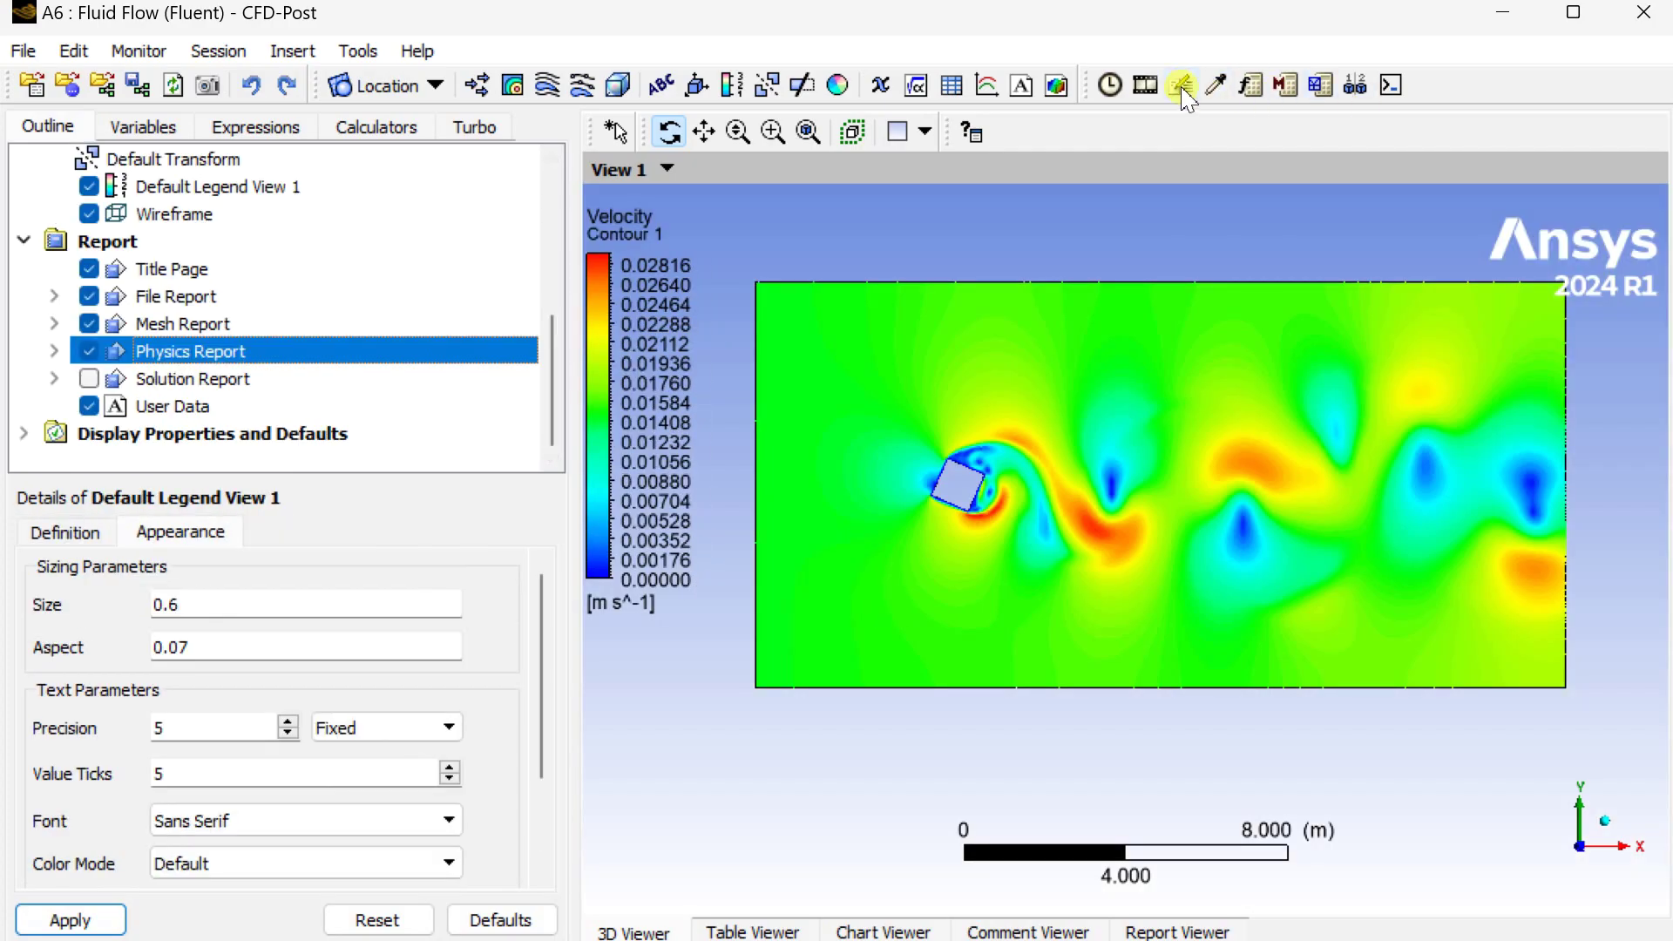
{"action": "left_click", "coordinate": [1148, 86]}
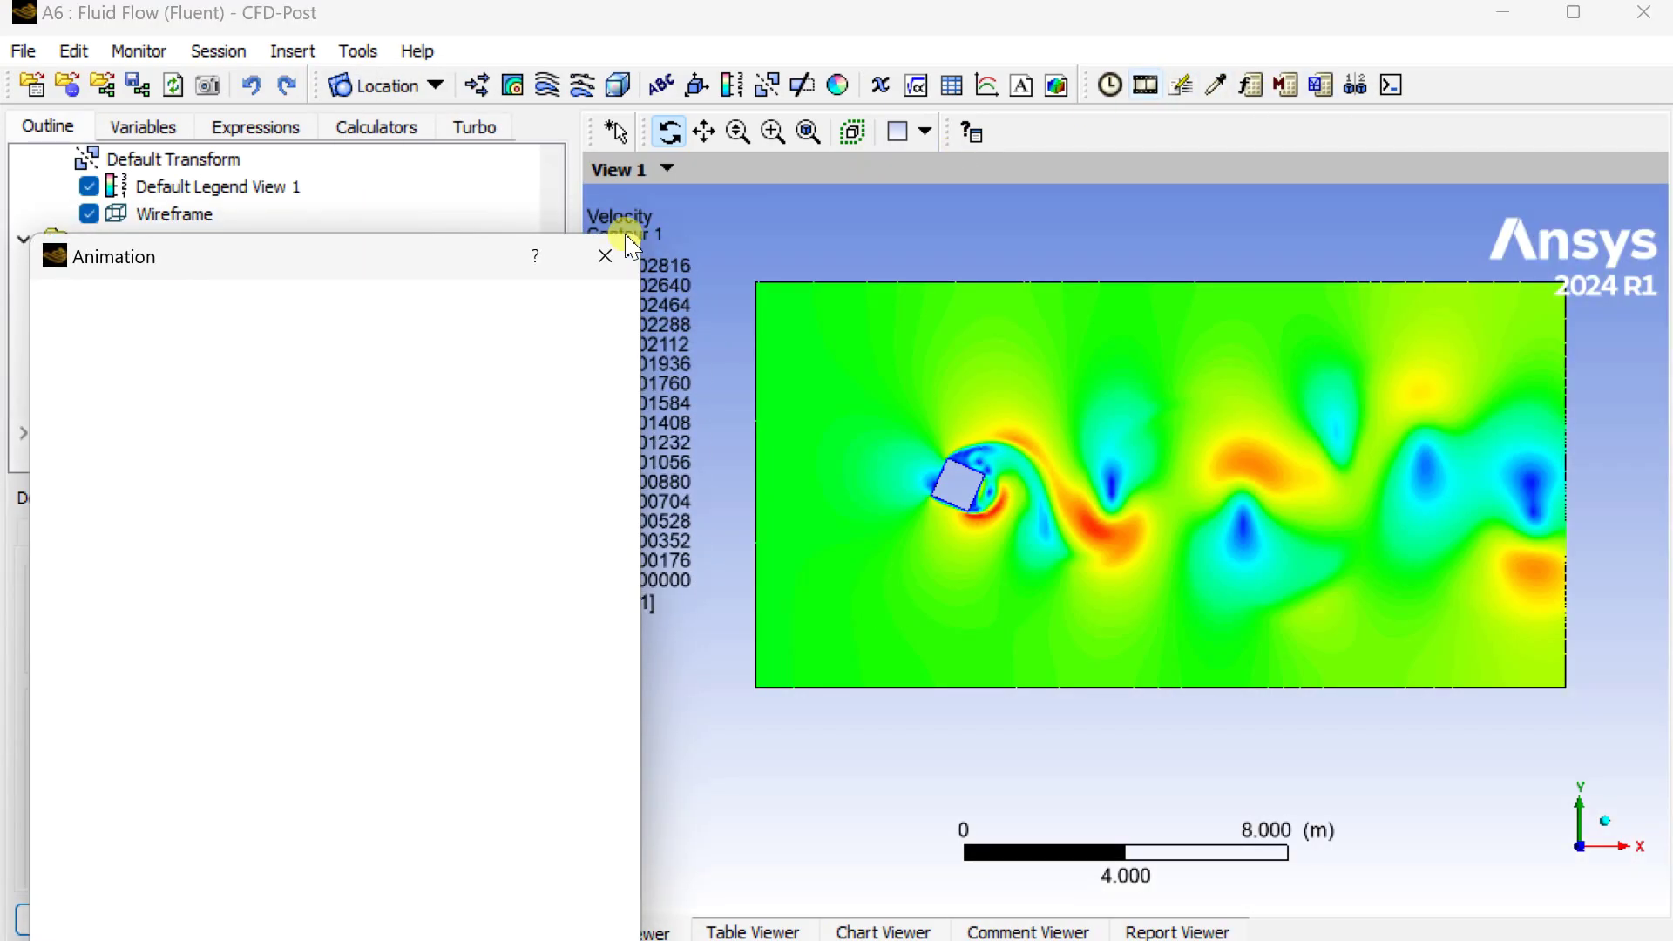
Set the timestep animation to span timesteps 10 to 7705 and save a Windows Media Video movie.
{"action": "mouse_move", "coordinate": [441, 253]}
{"action": "left_mouse_down"}
{"action": "mouse_move", "coordinate": [485, 44]}
{"action": "mouse_move", "coordinate": [475, 58]}
{"action": "left_mouse_up"}
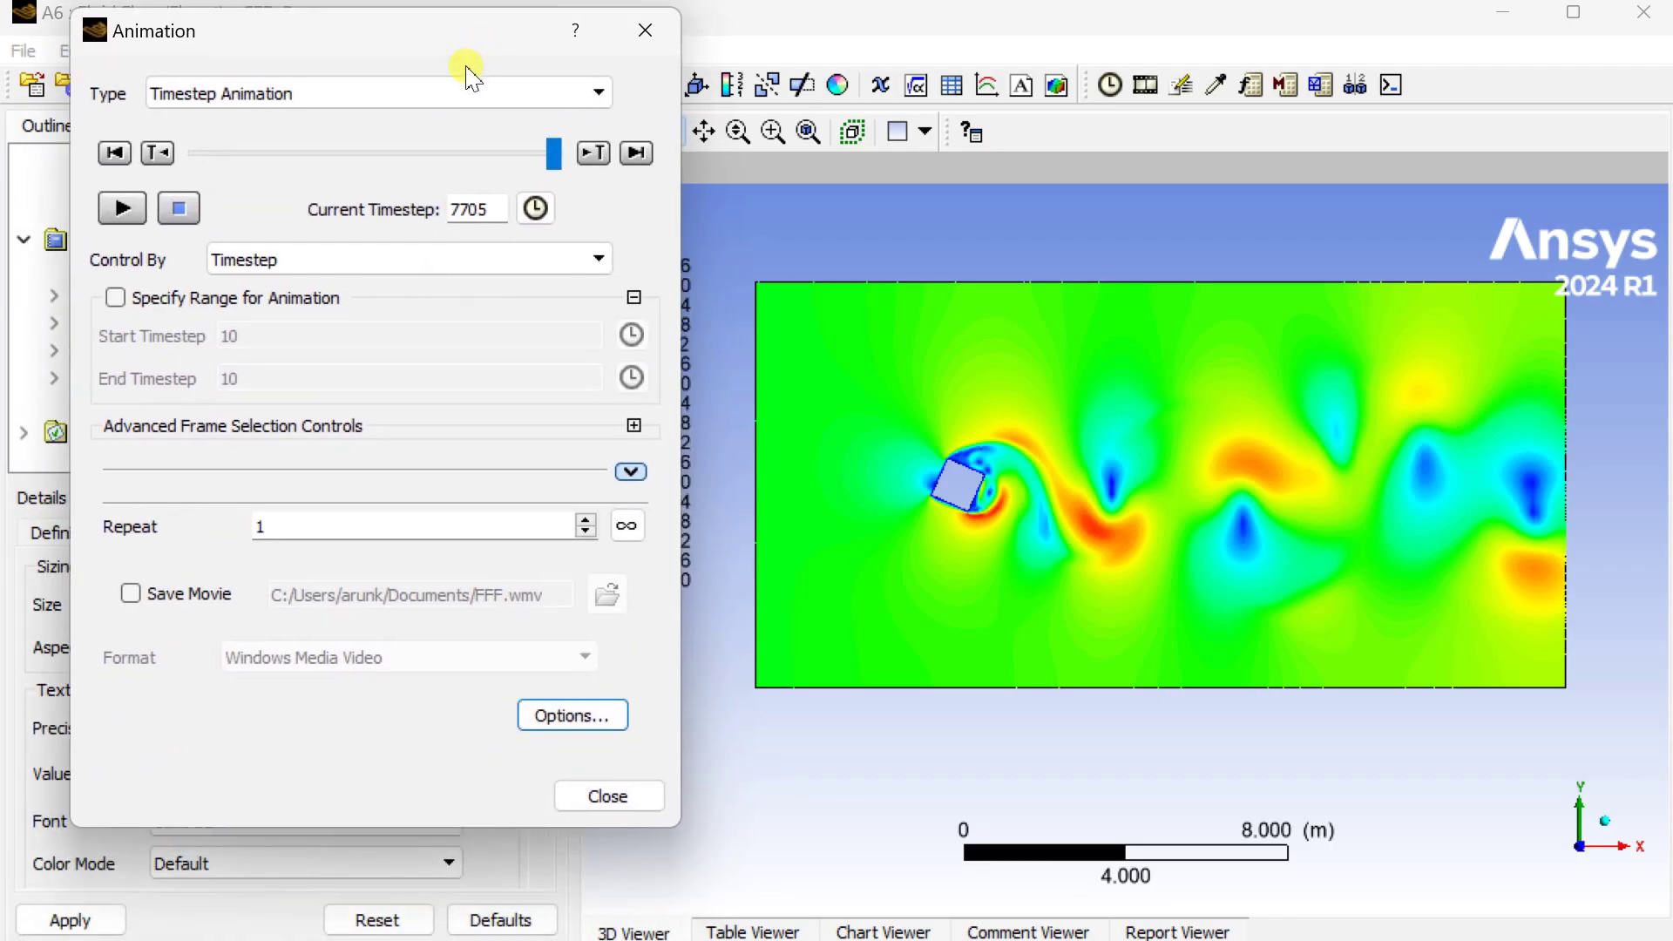
{"action": "left_click", "coordinate": [490, 188]}
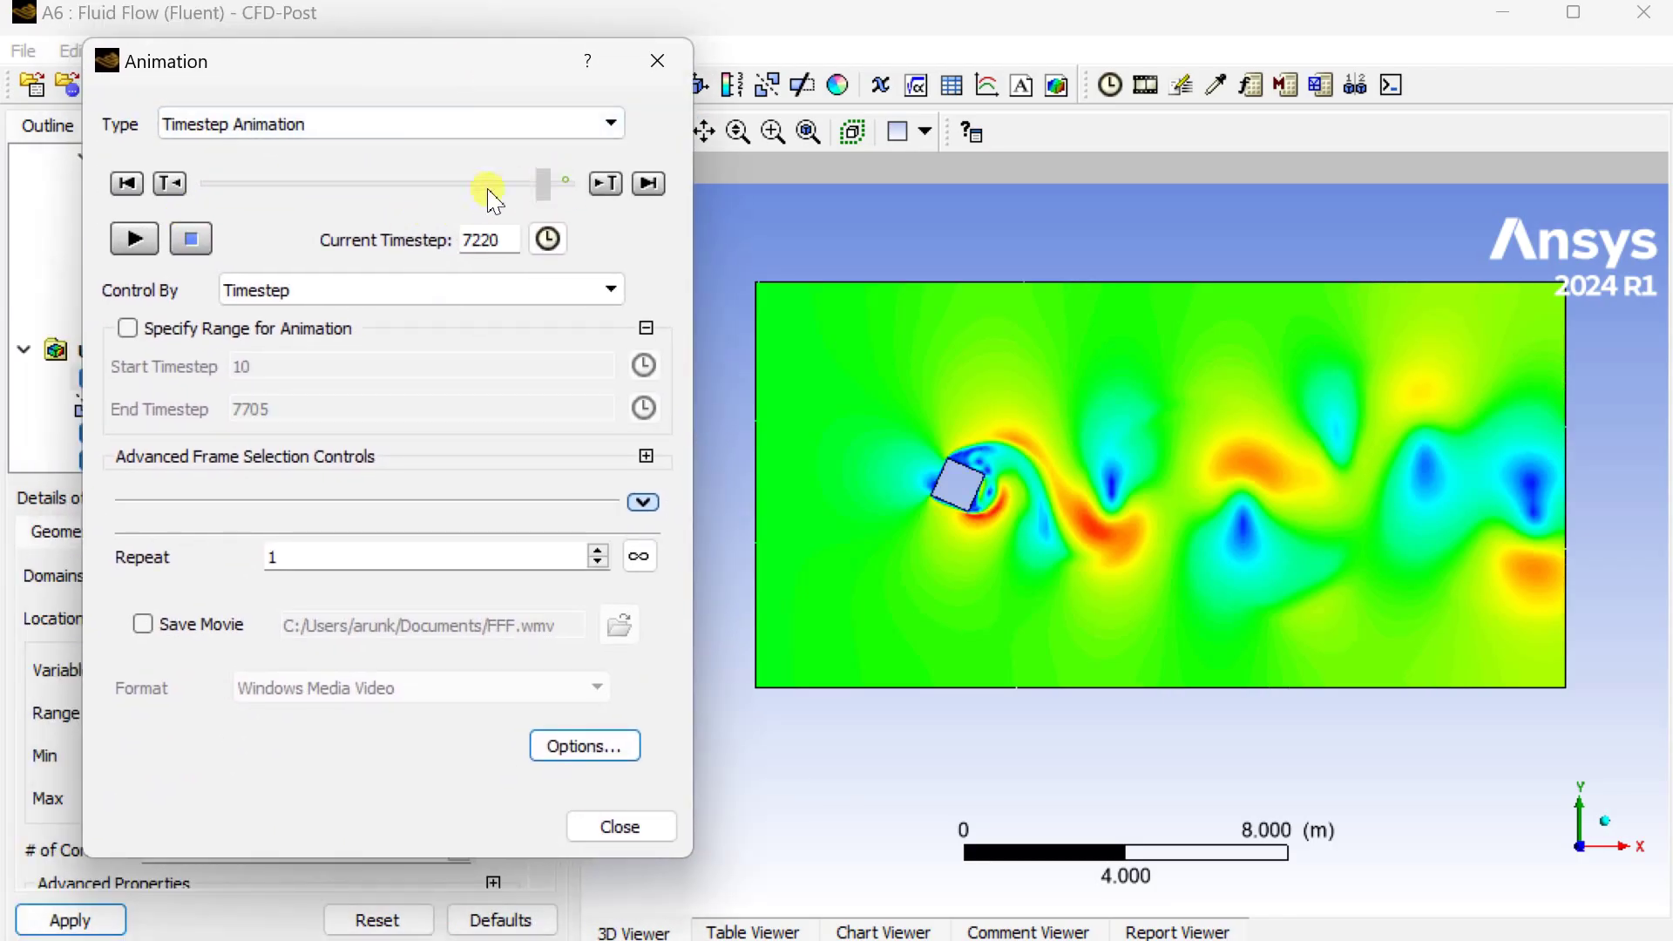
{"action": "left_click", "coordinate": [202, 181]}
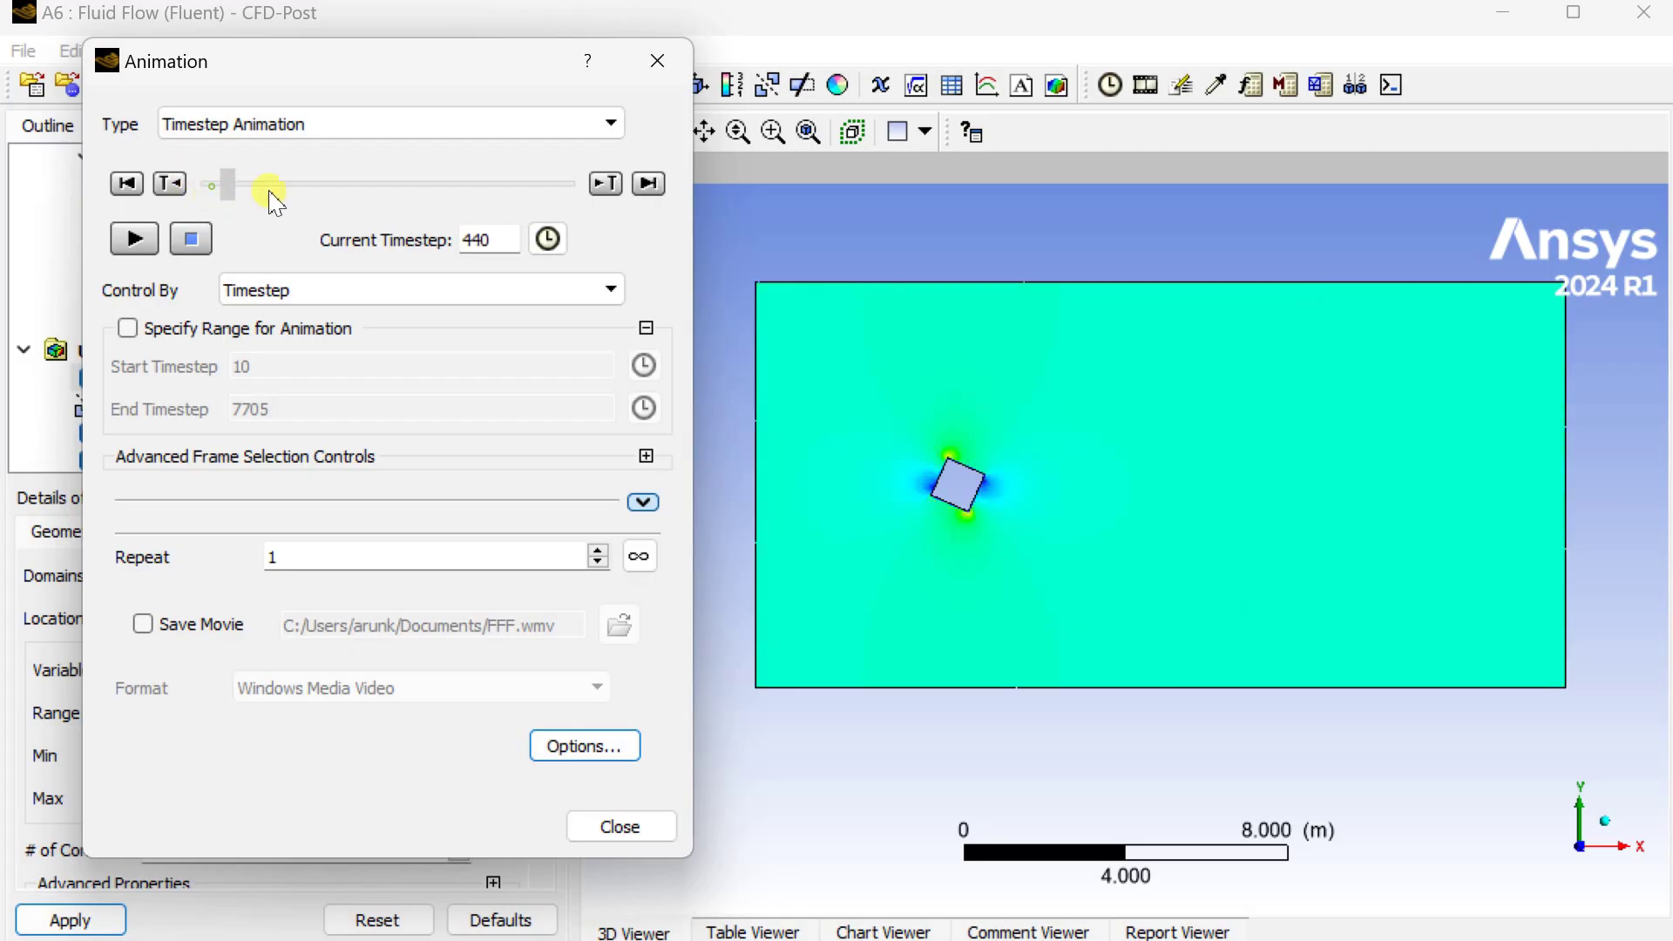
{"action": "left_click", "coordinate": [649, 183]}
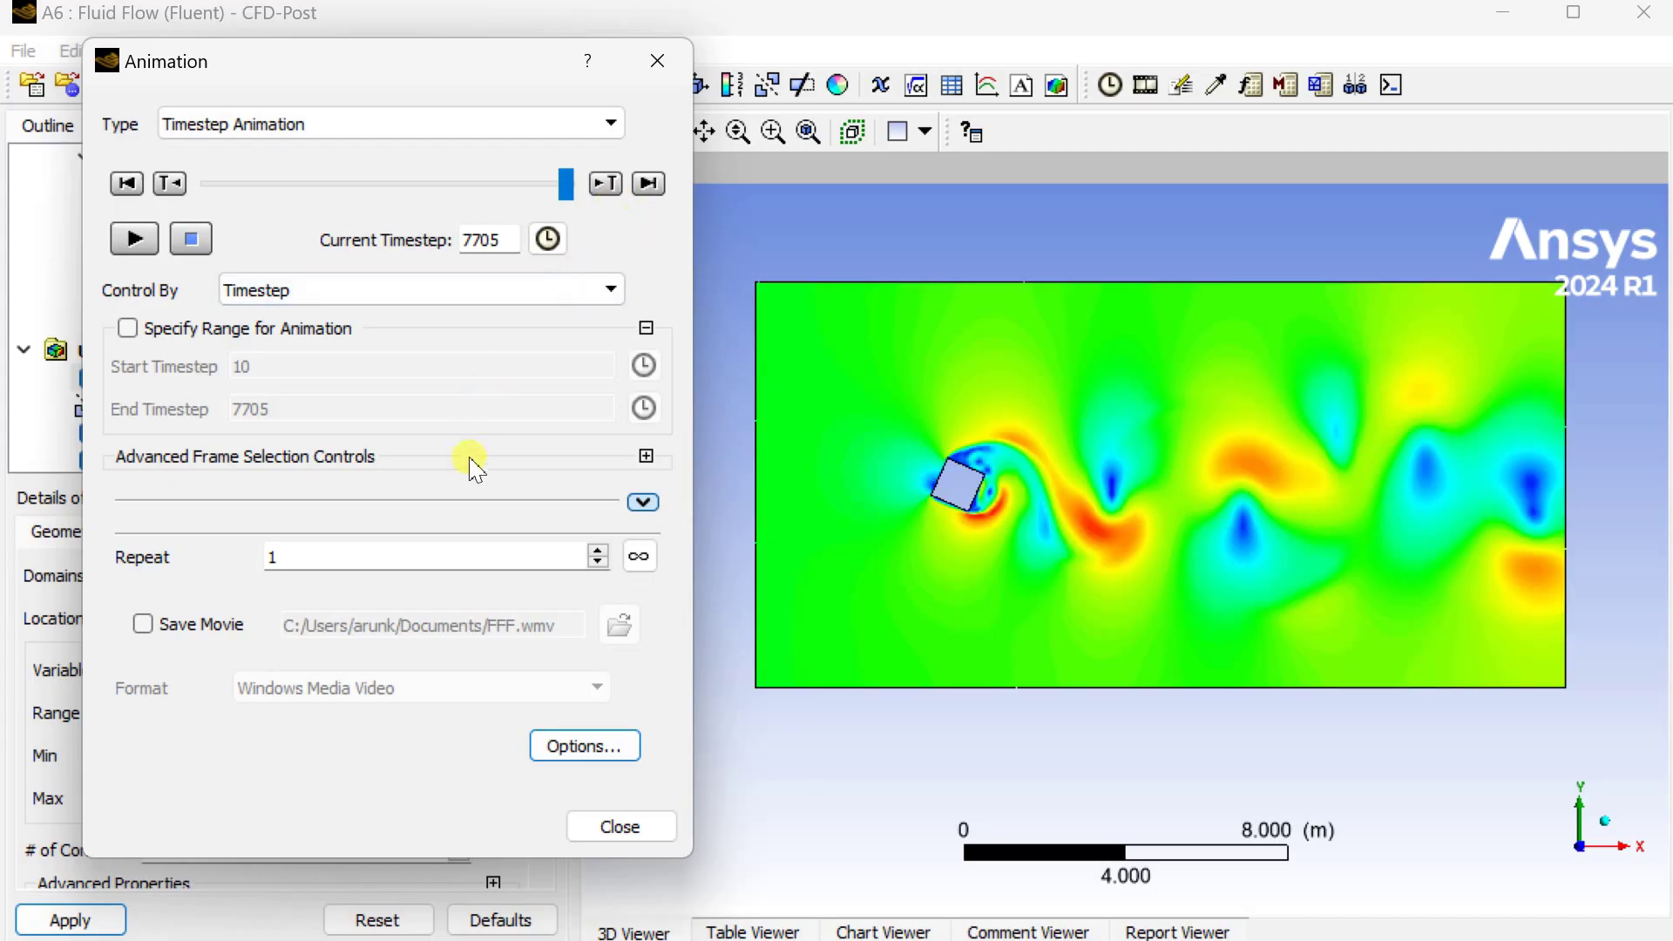
{"action": "left_click", "coordinate": [143, 625]}
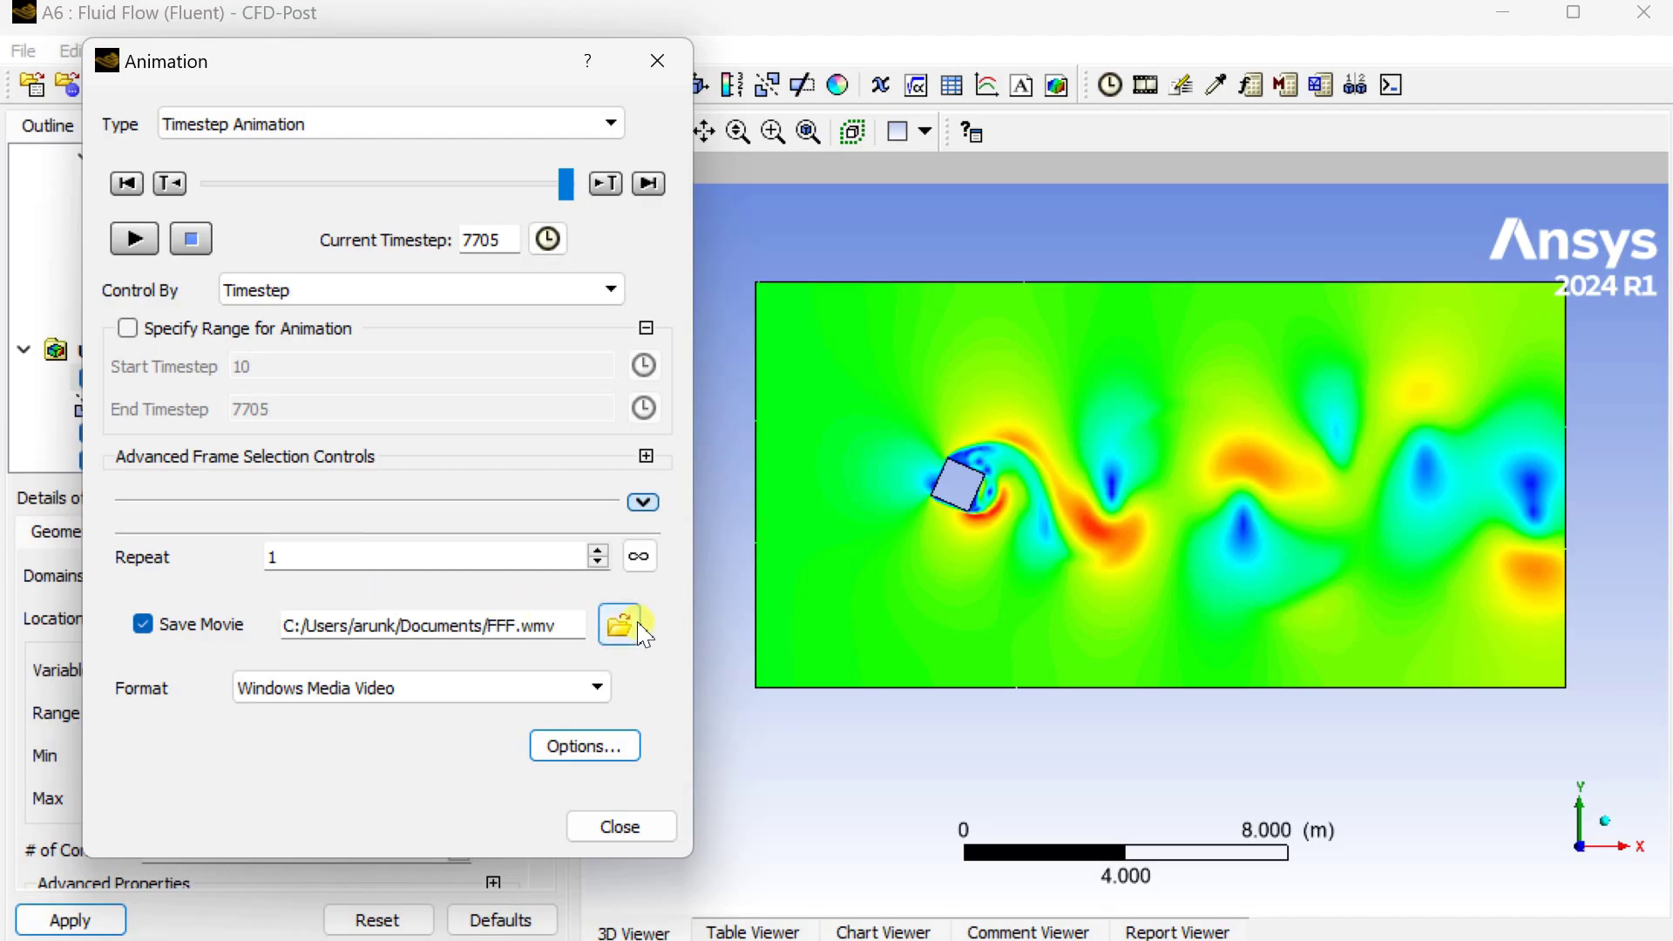
{"action": "left_click", "coordinate": [139, 246]}
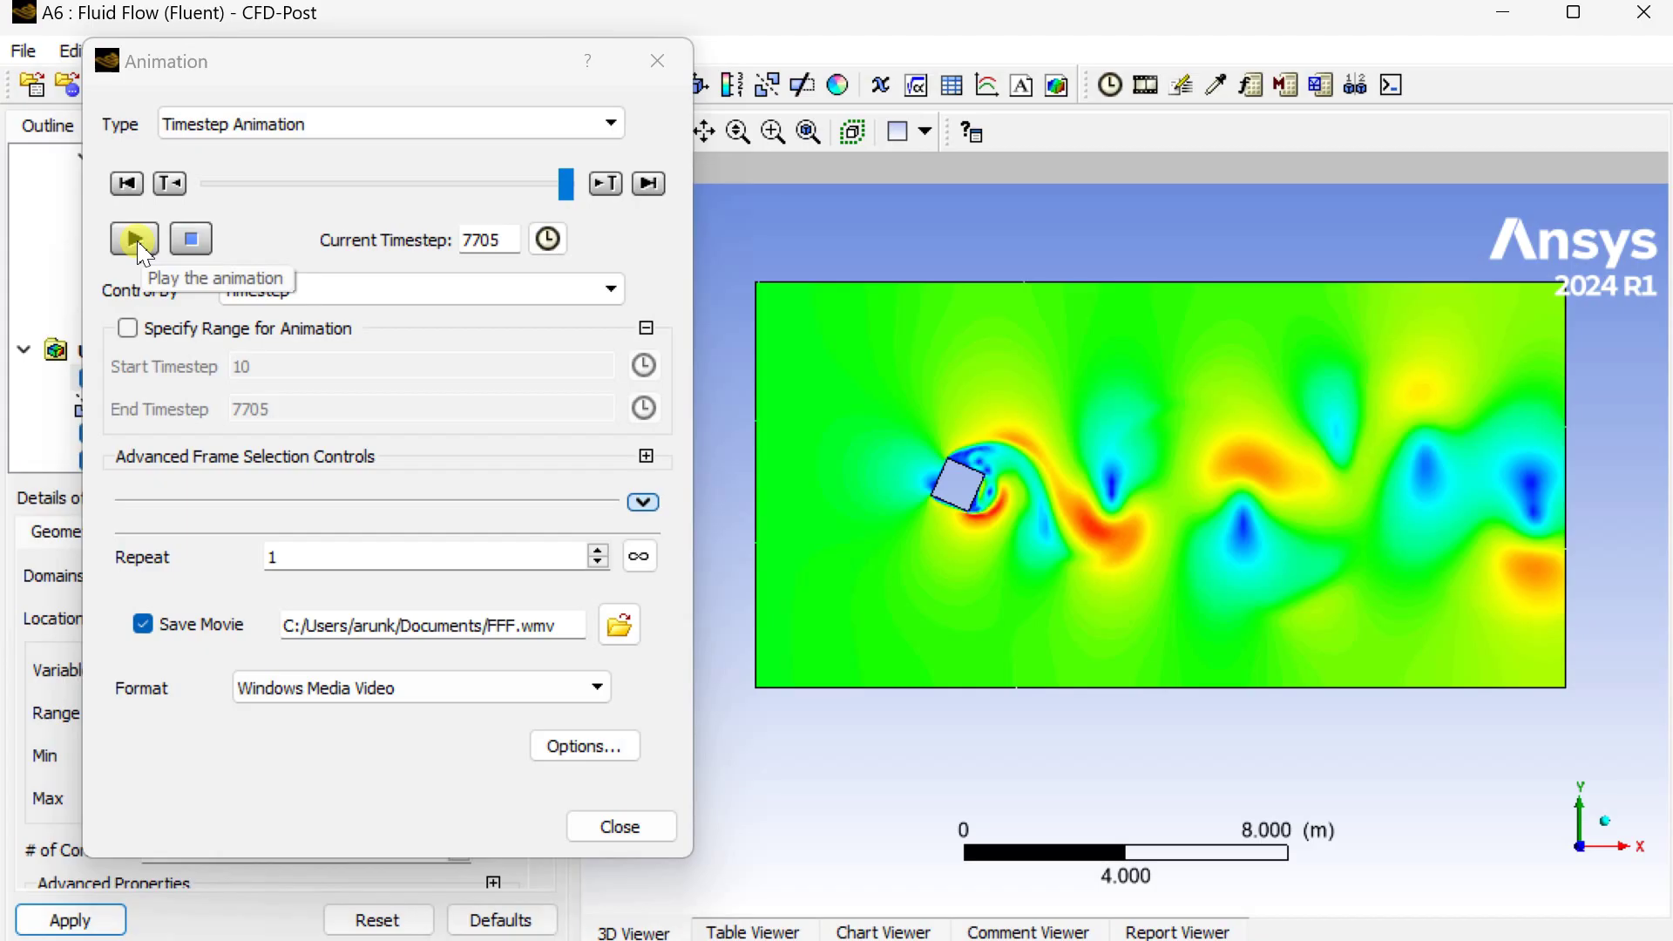
Record the contour animation to FFFqw.wmv, play it through, and close the Animation dialog.
{"action": "left_click", "coordinate": [429, 626]}
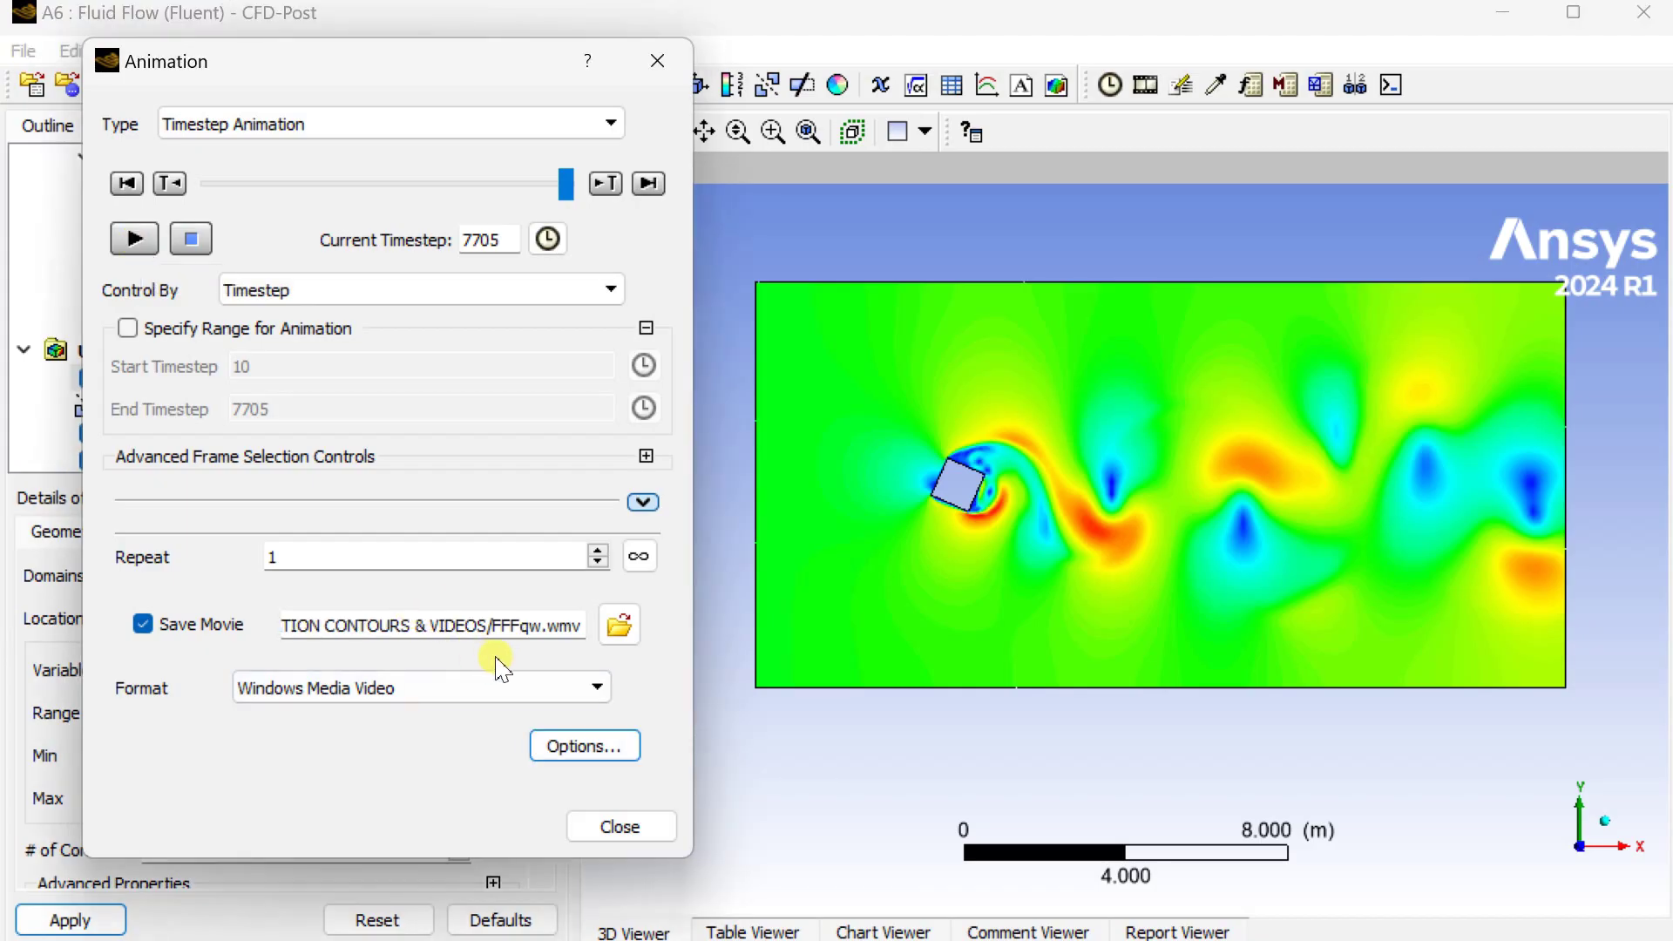
{"action": "left_click", "coordinate": [575, 746]}
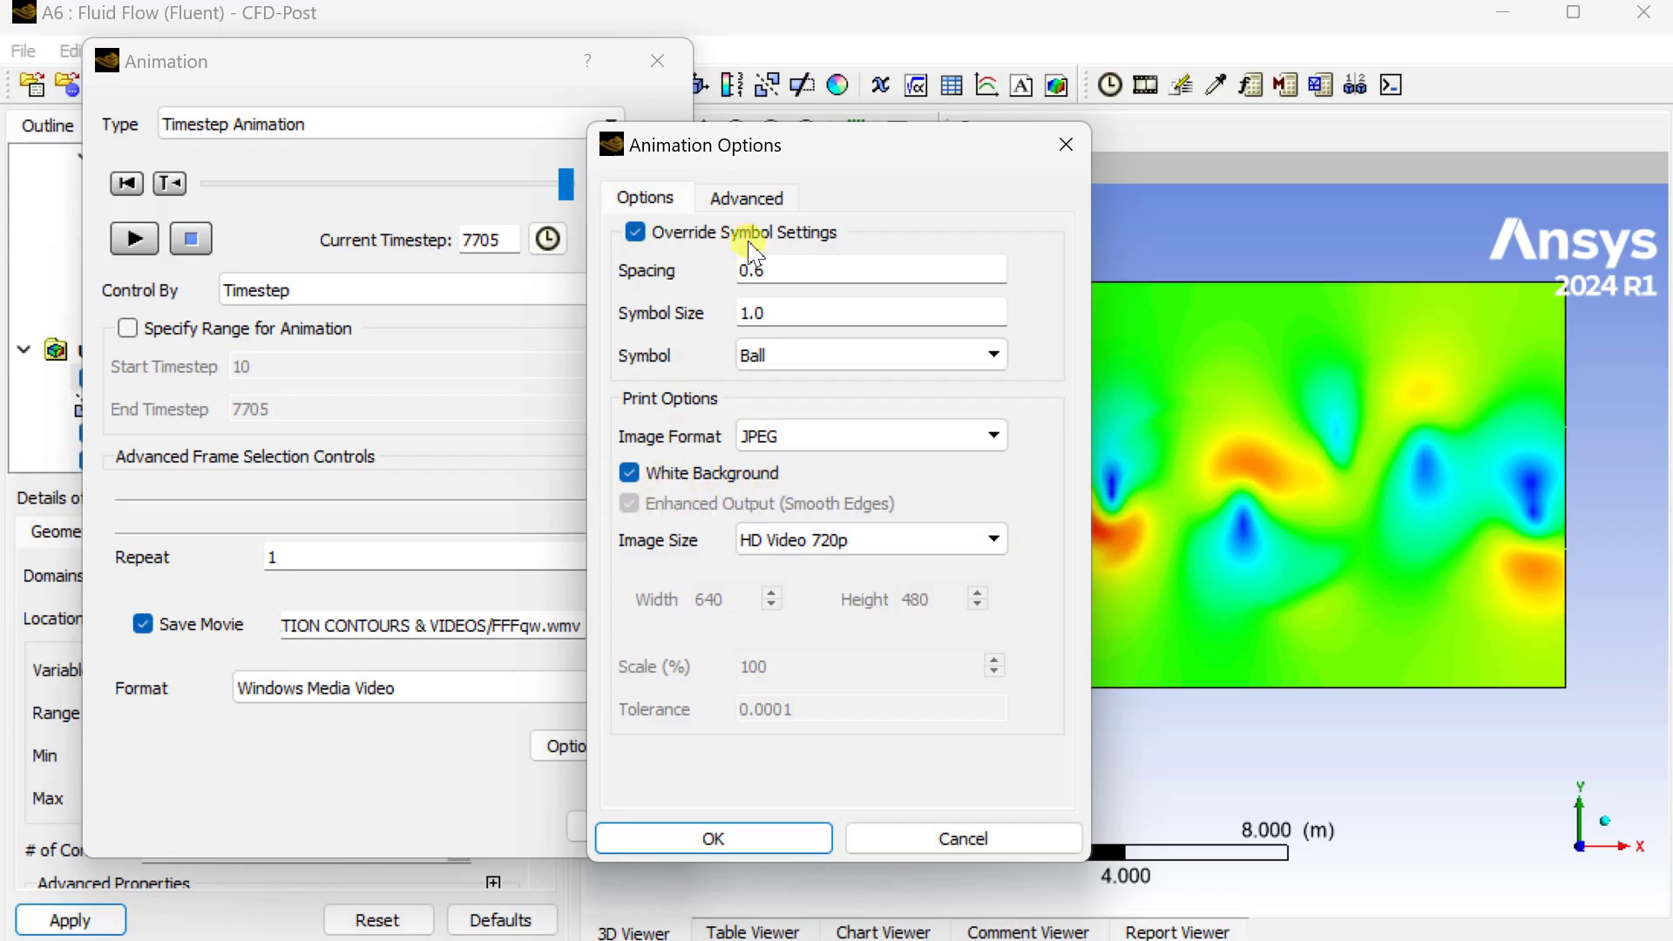
{"action": "left_click", "coordinate": [751, 199]}
{"action": "left_click", "coordinate": [719, 821]}
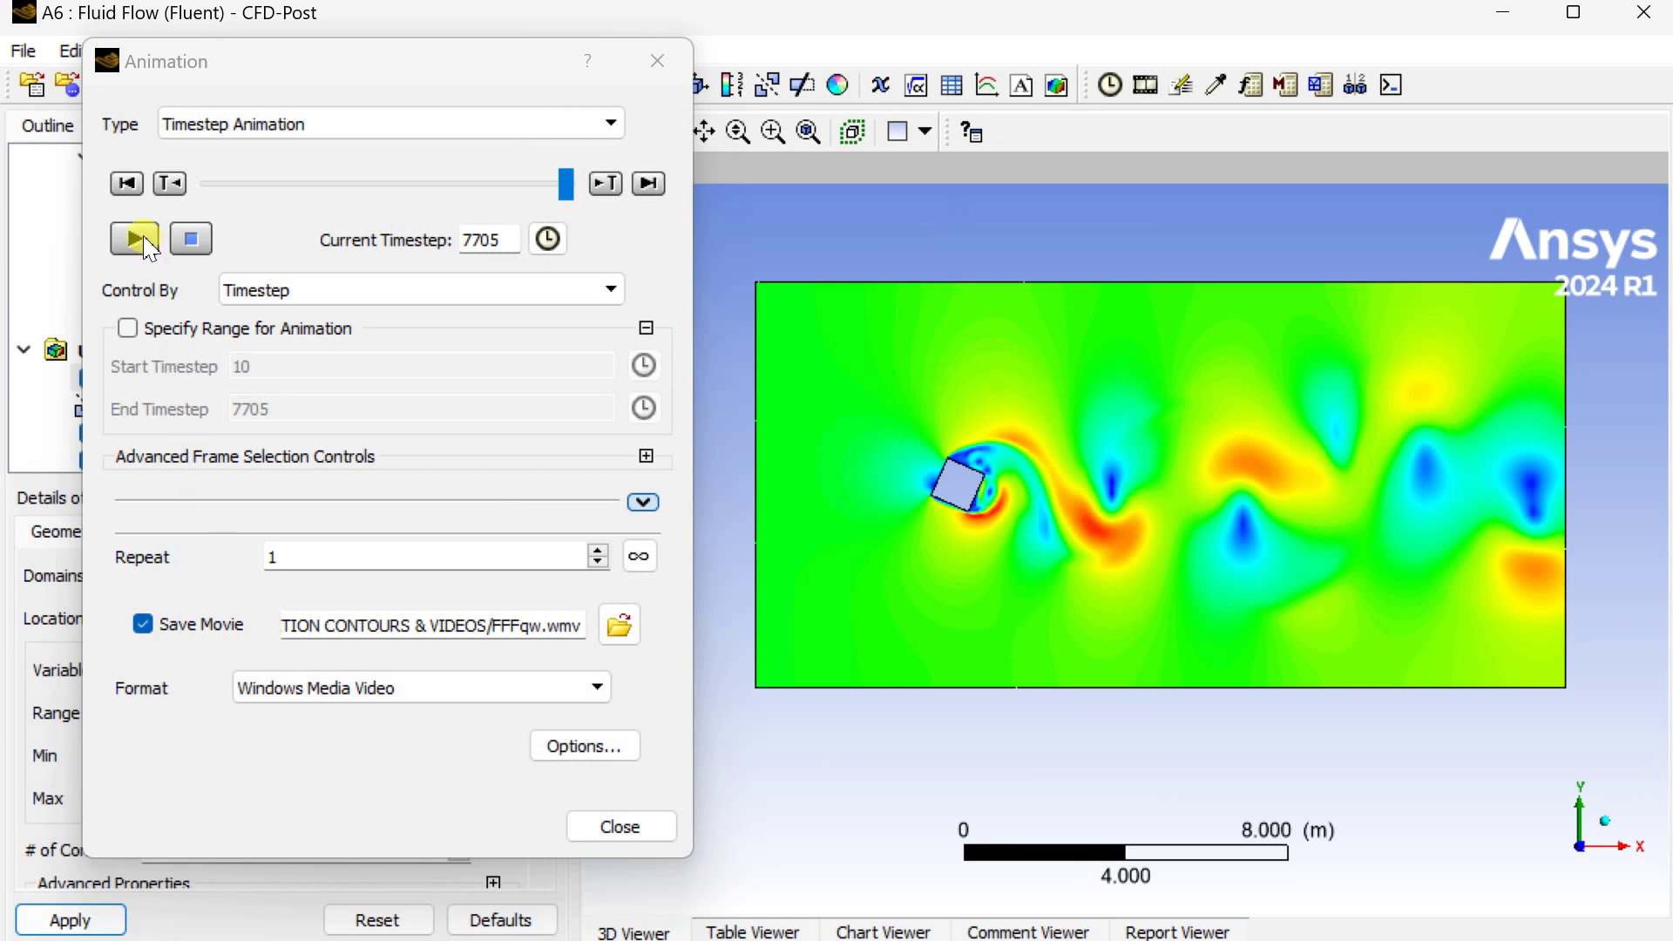
{"action": "left_click", "coordinate": [145, 244]}
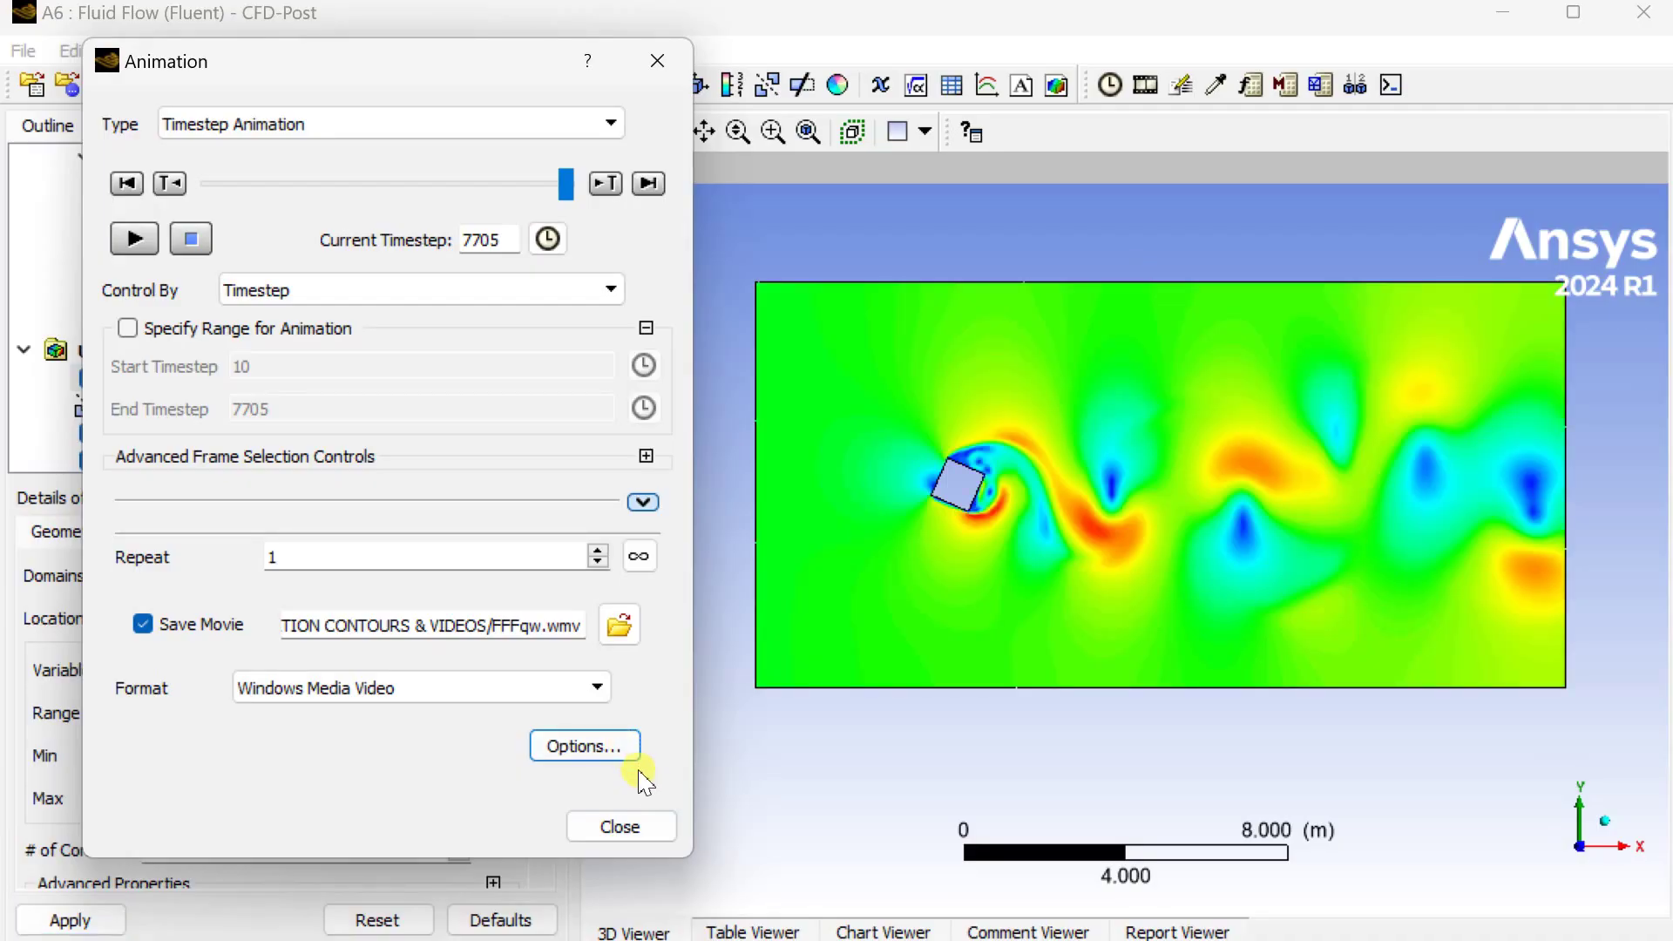
{"action": "left_click", "coordinate": [634, 825]}
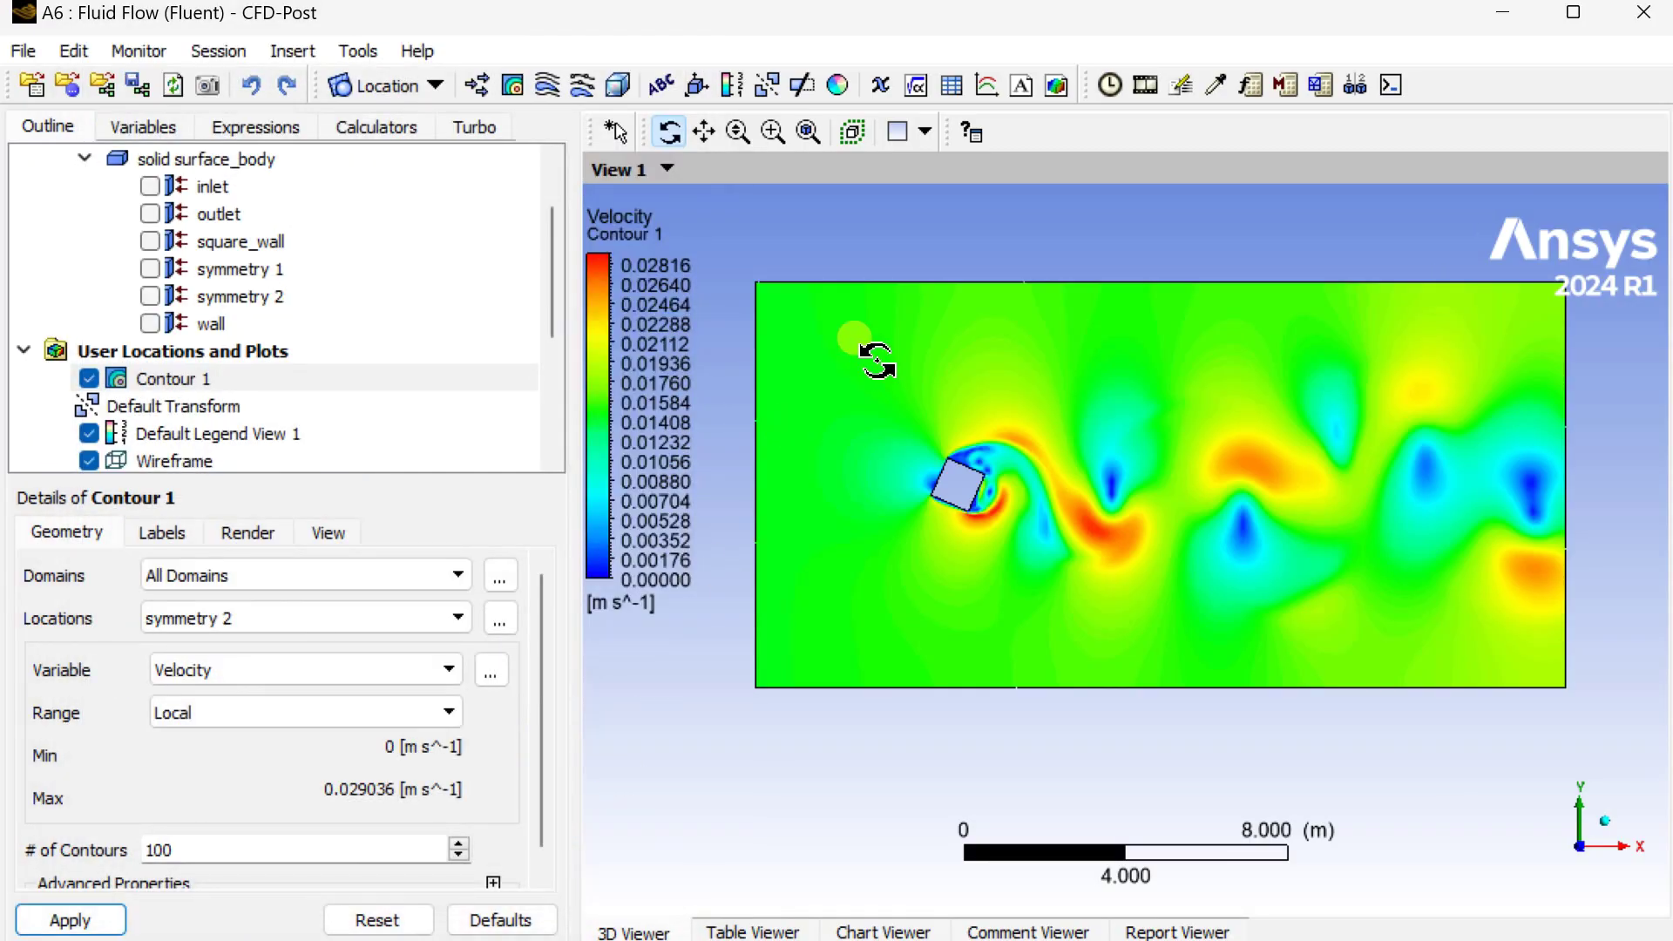
Create Line 1 from (-5, 0, 0) to (20, 0, 0) with 100 samples, hiding Contour 1.
{"action": "left_click", "coordinate": [411, 93]}
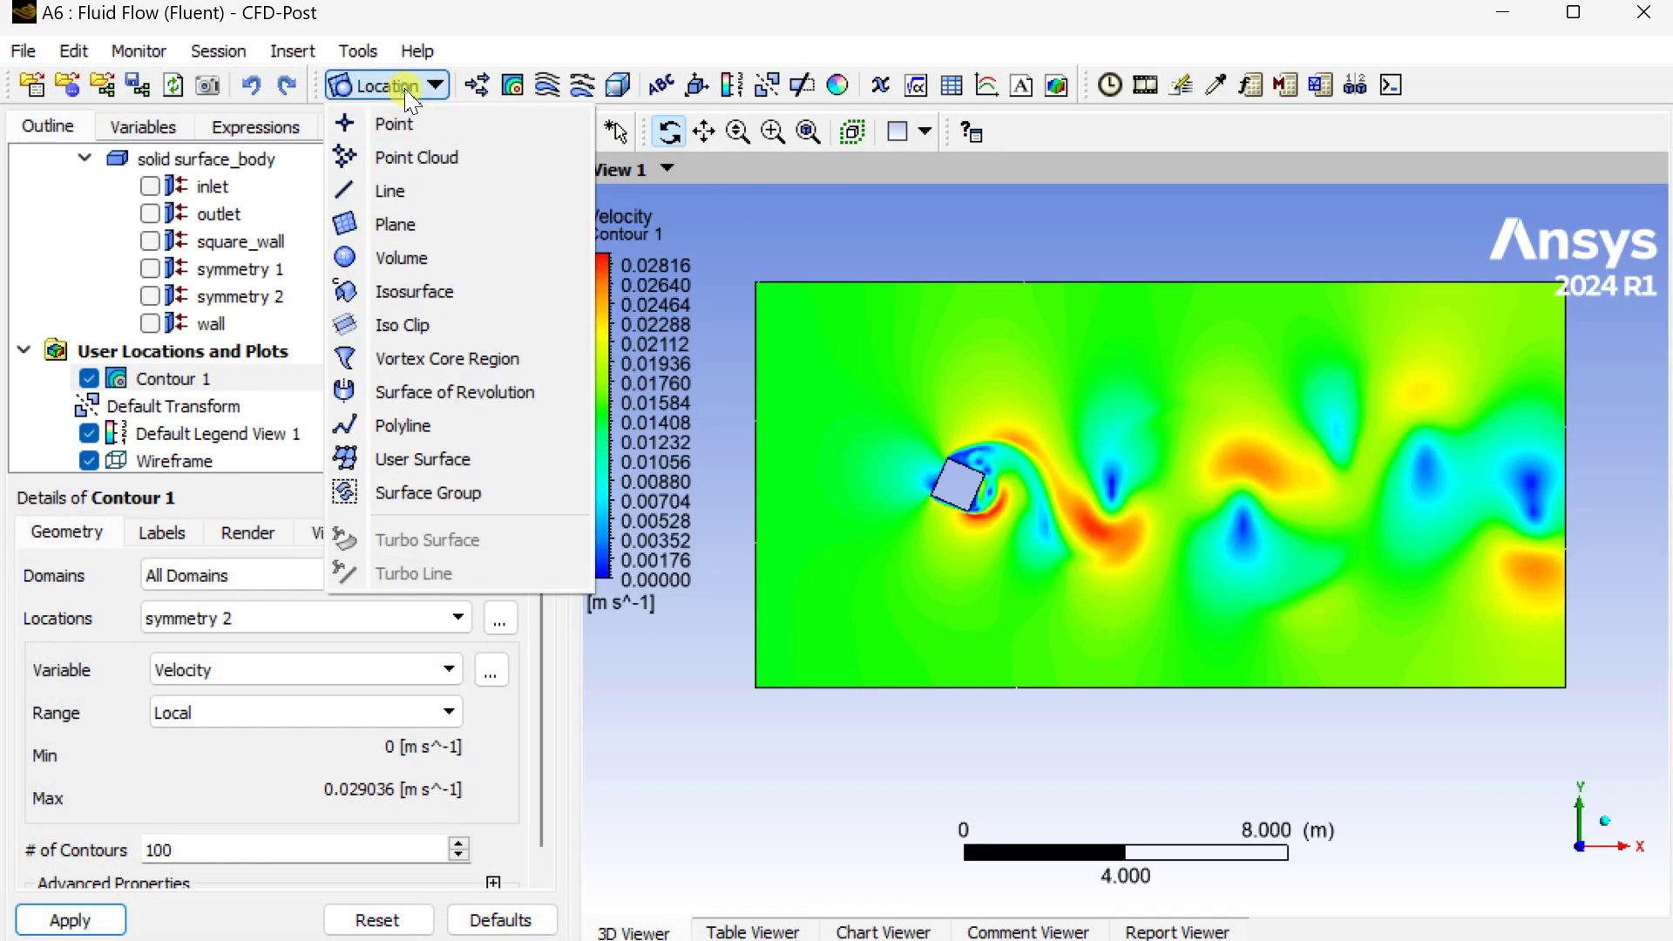
{"action": "left_click", "coordinate": [405, 191]}
{"action": "left_click", "coordinate": [478, 321]}
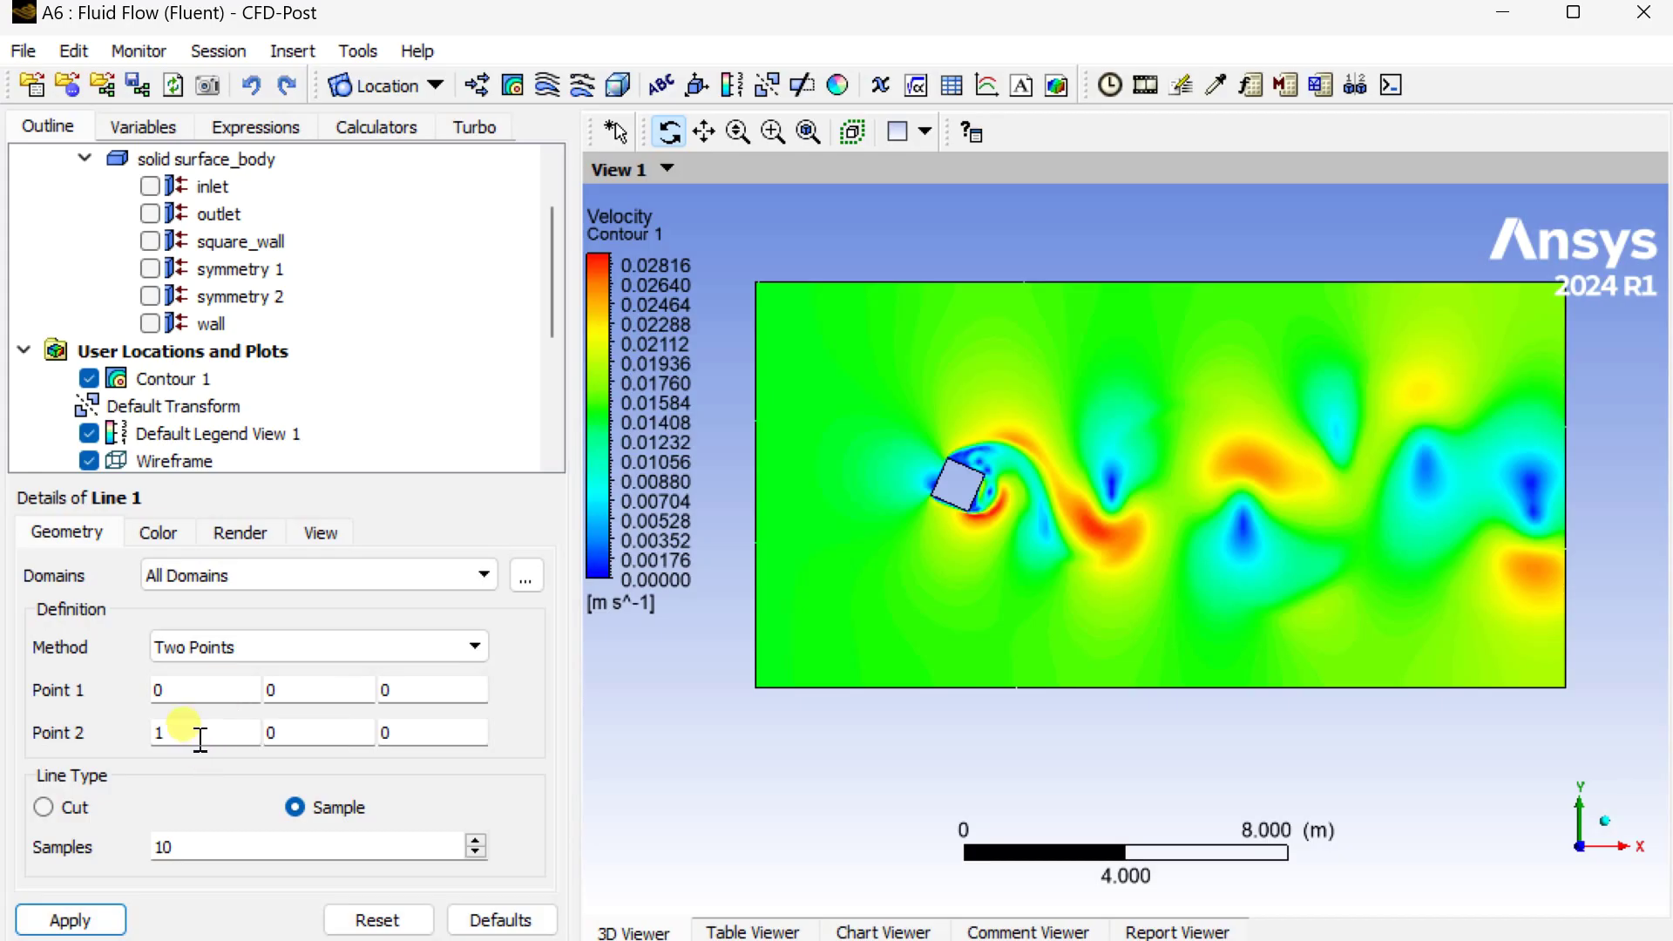
{"action": "left_click", "coordinate": [207, 690]}
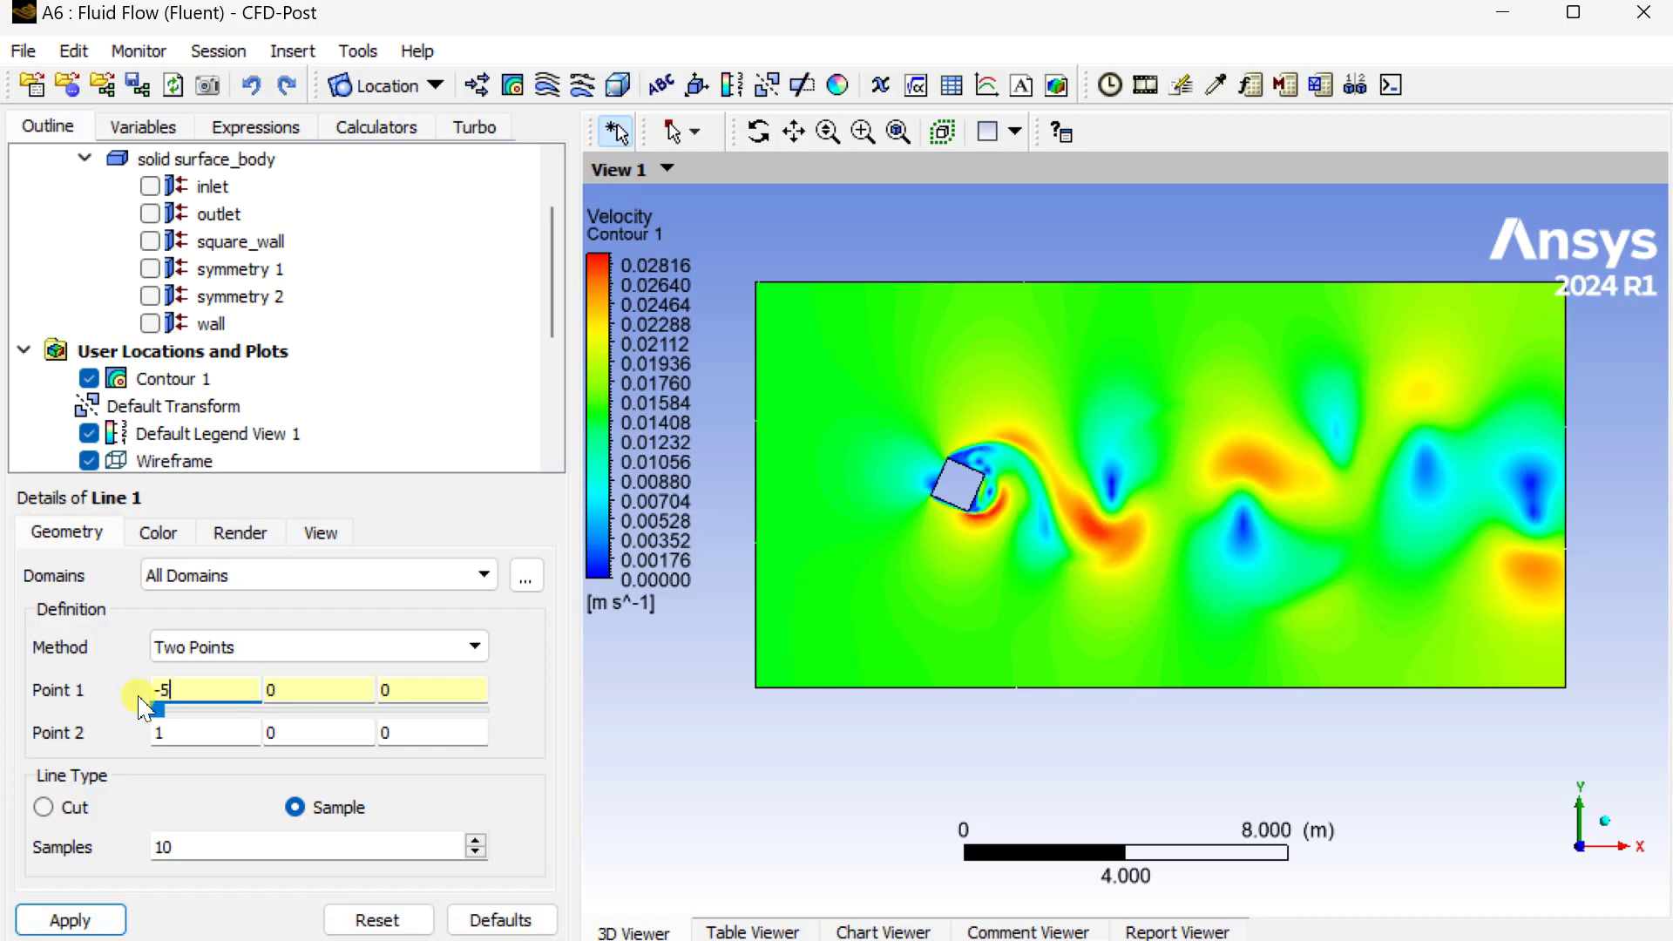
{"action": "left_click", "coordinate": [162, 731]}
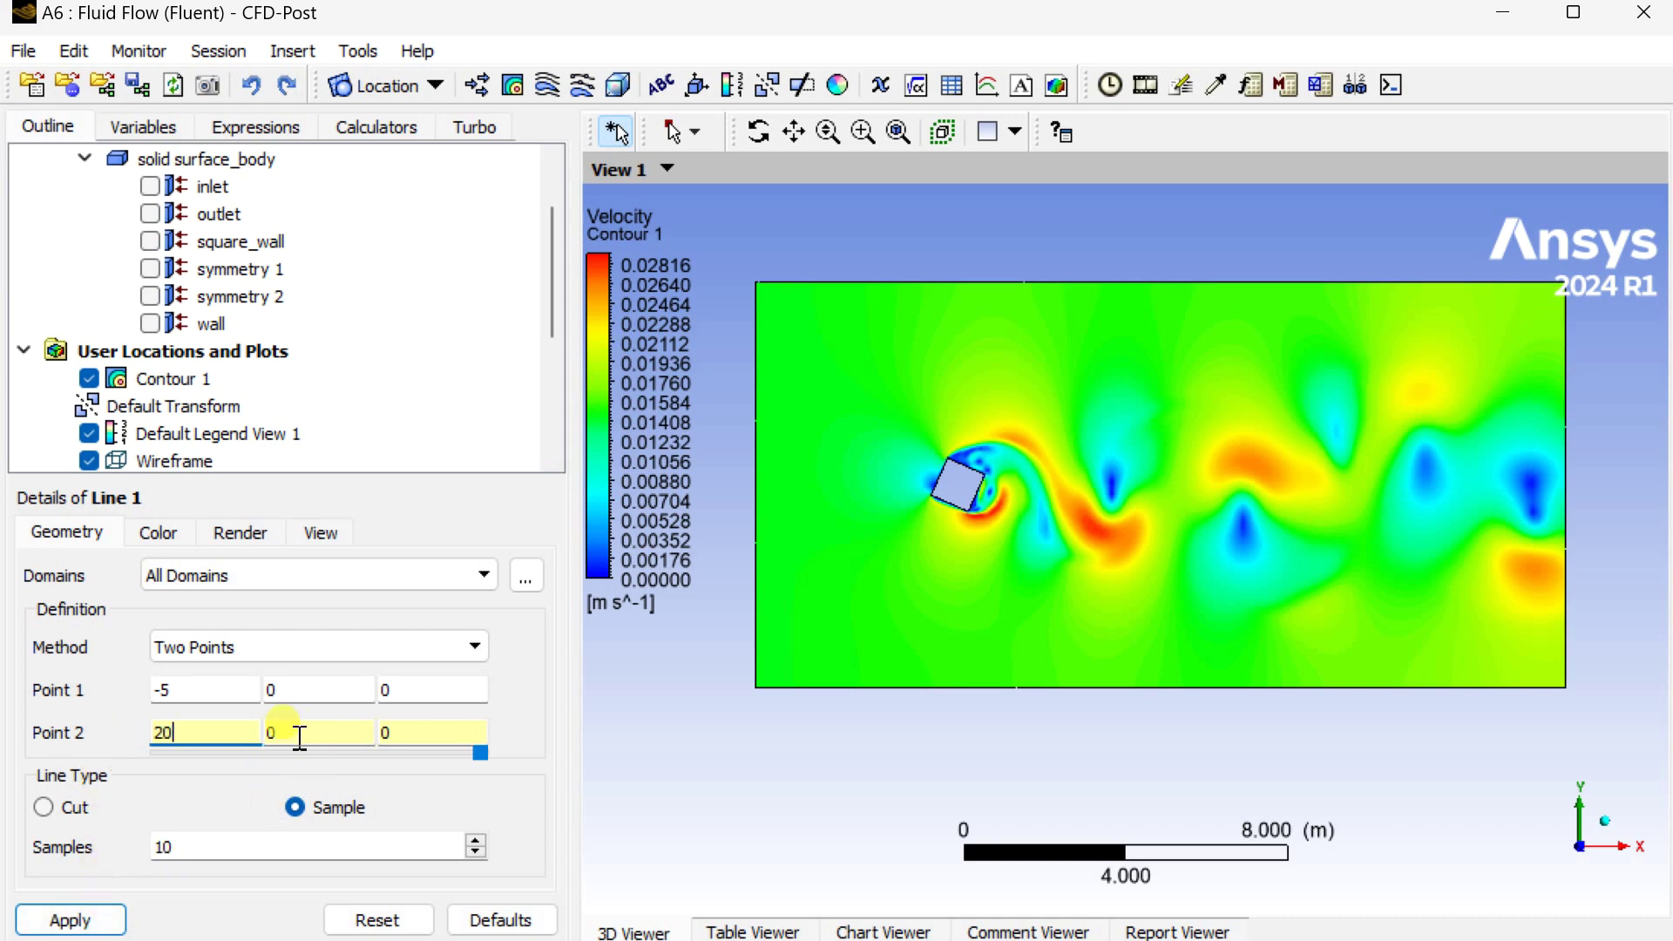
{"action": "type", "text": "20"}
{"action": "key", "text": "Tab"}
{"action": "key", "text": "Tab"}
{"action": "key", "text": "Tab"}
{"action": "type", "text": "1"}
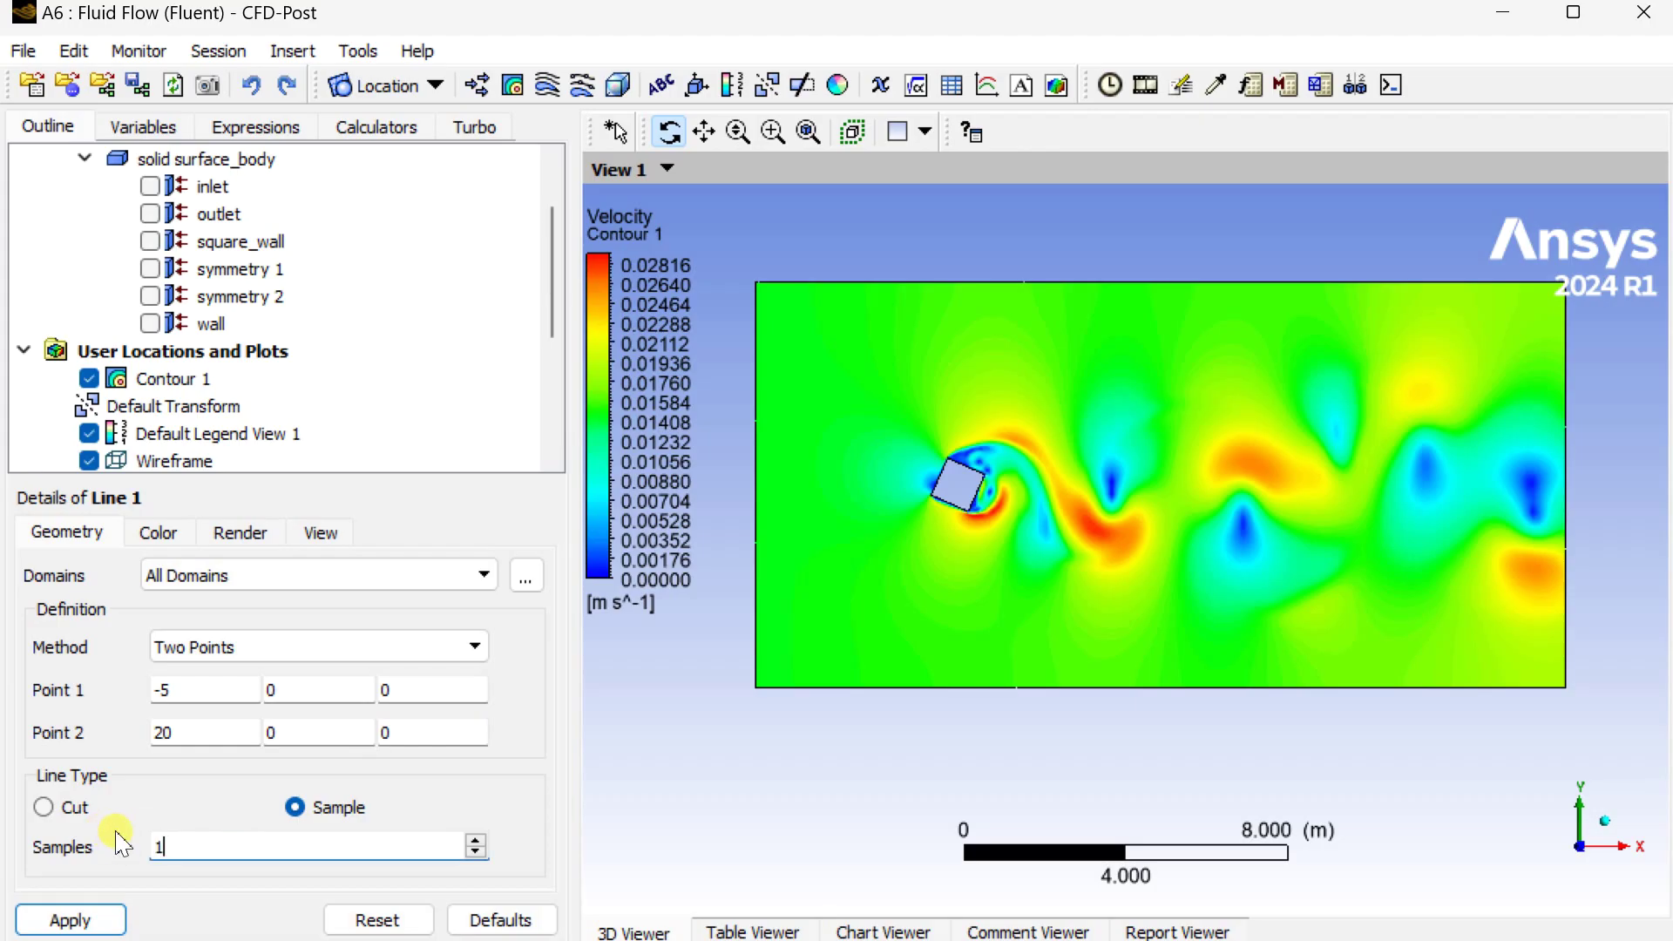
{"action": "type", "text": "00"}
{"action": "left_click", "coordinate": [89, 380]}
{"action": "left_click", "coordinate": [98, 922]}
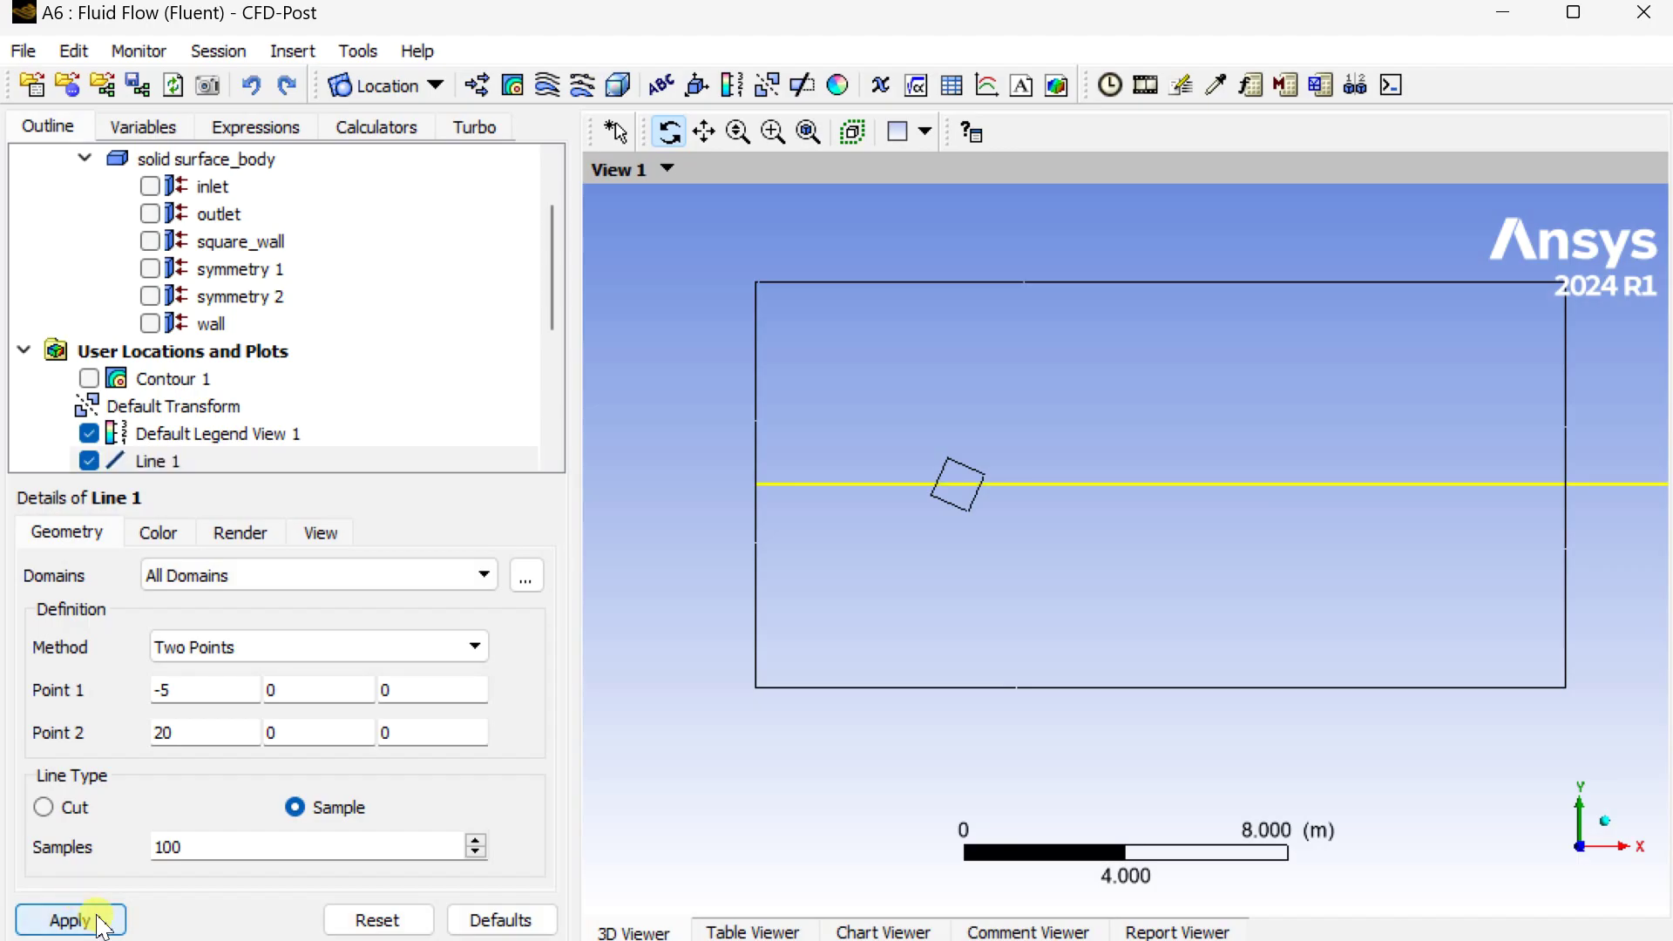
Move Line 1's end point to (15, 0, 0) and reapply.
{"action": "left_click", "coordinate": [174, 732]}
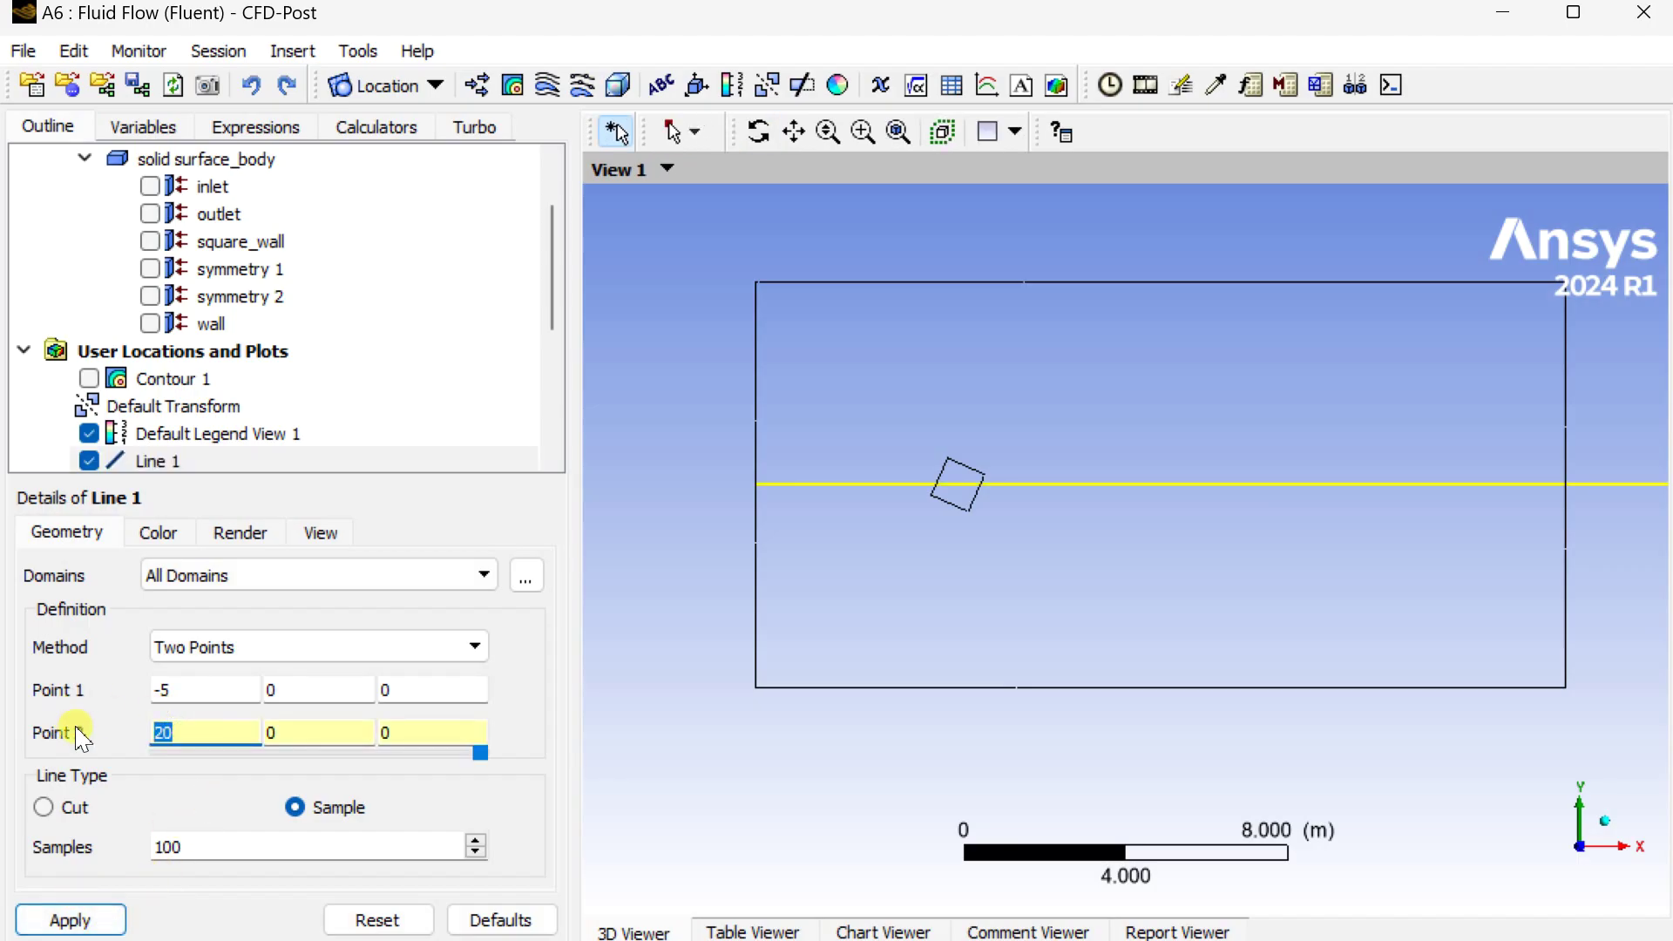
{"action": "type", "text": "15"}
{"action": "left_click", "coordinate": [75, 920]}
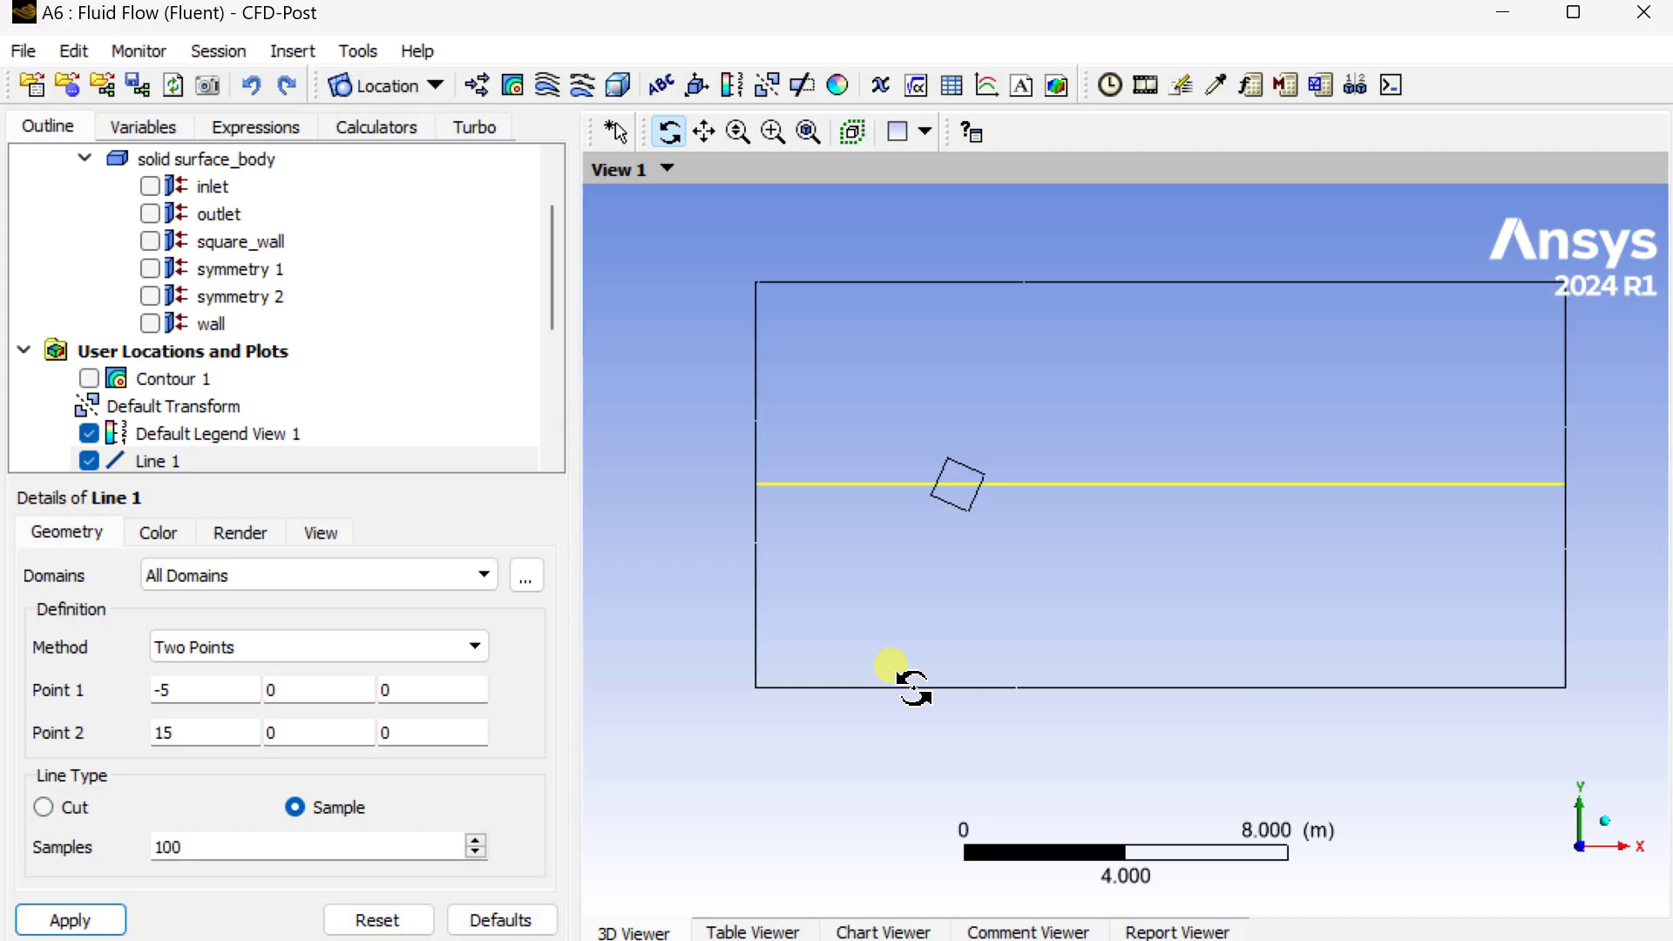
Insert Chart 1 with its data series taken from Line 1.
{"action": "left_click", "coordinate": [993, 88]}
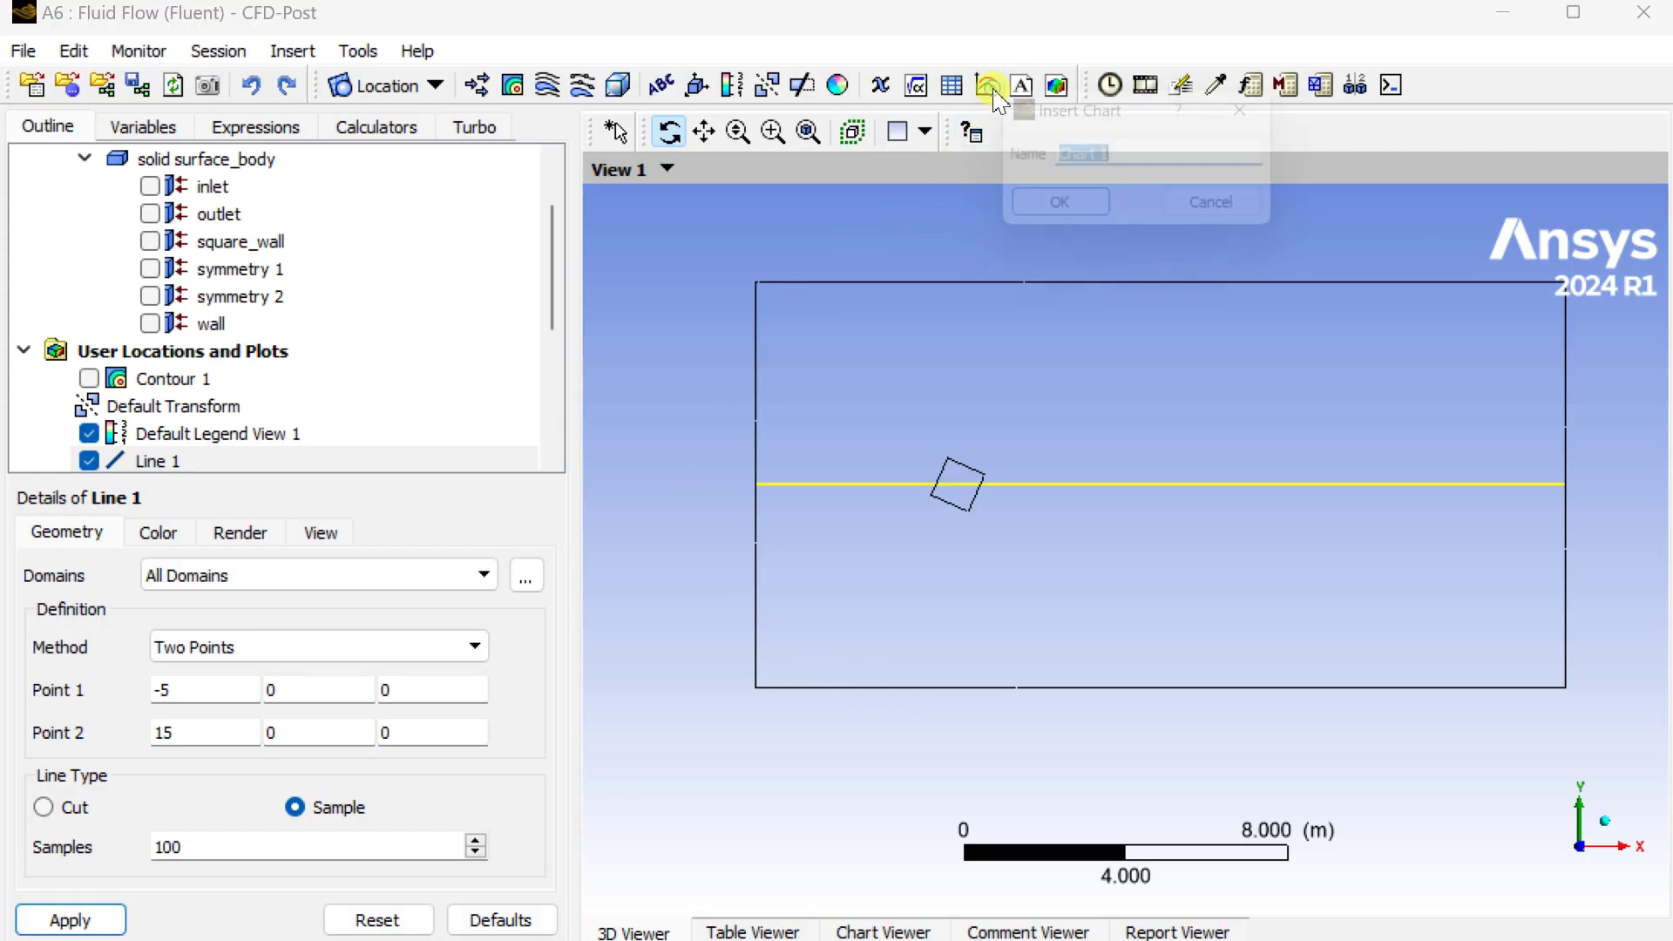
{"action": "left_click", "coordinate": [1071, 218]}
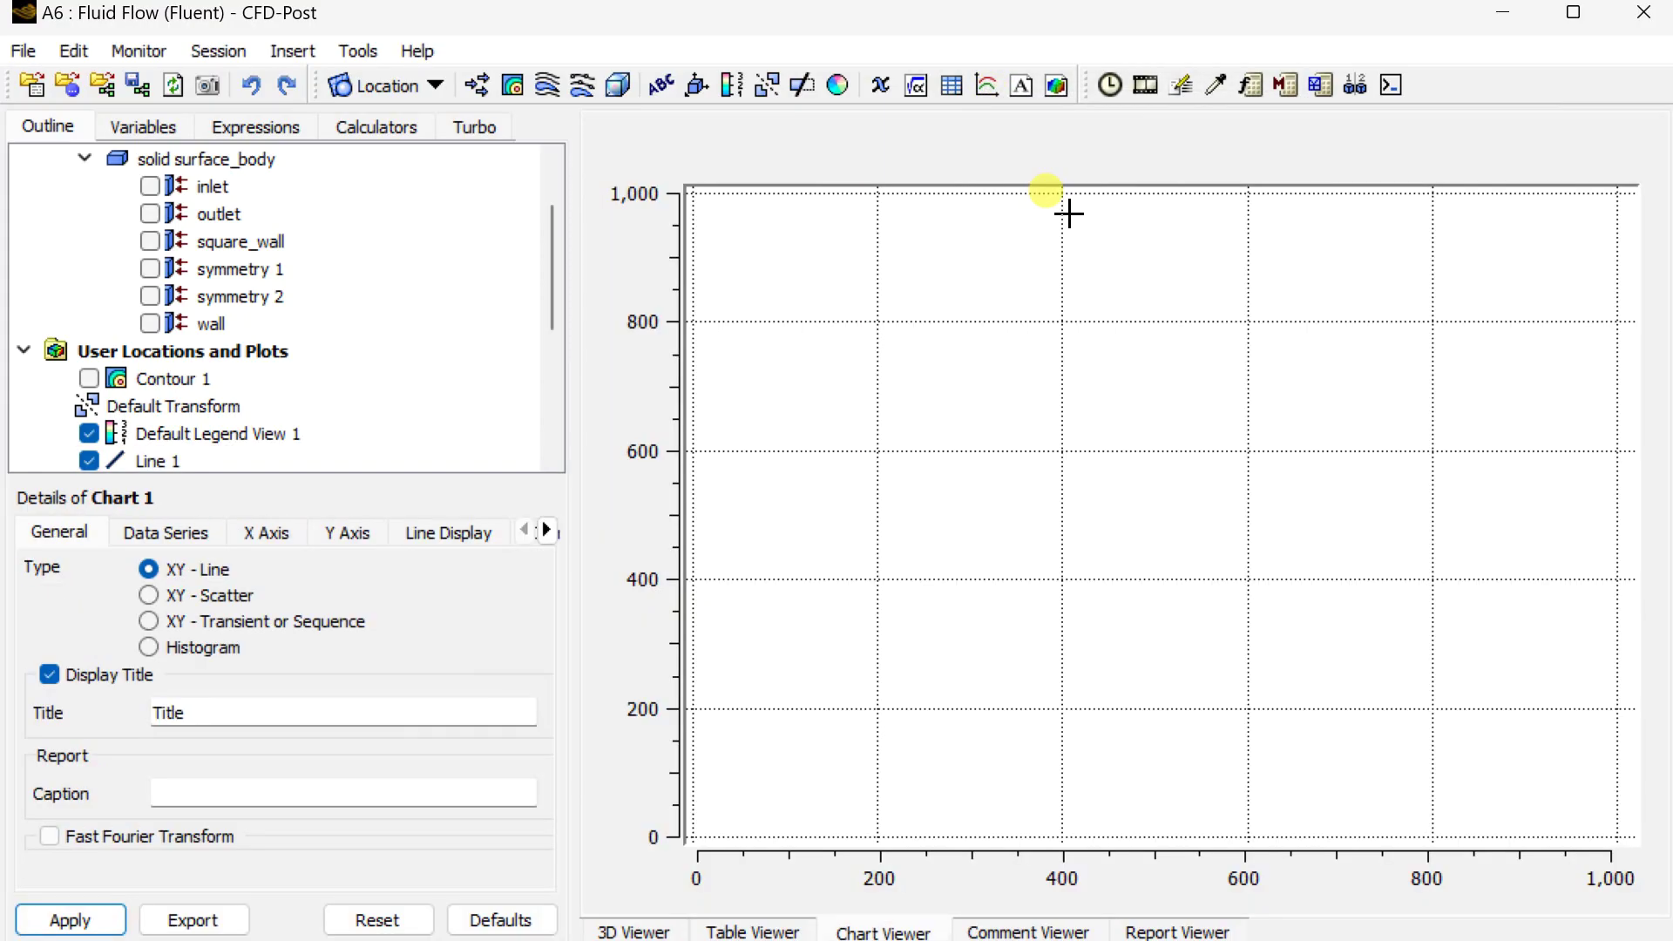
{"action": "left_click", "coordinate": [180, 534]}
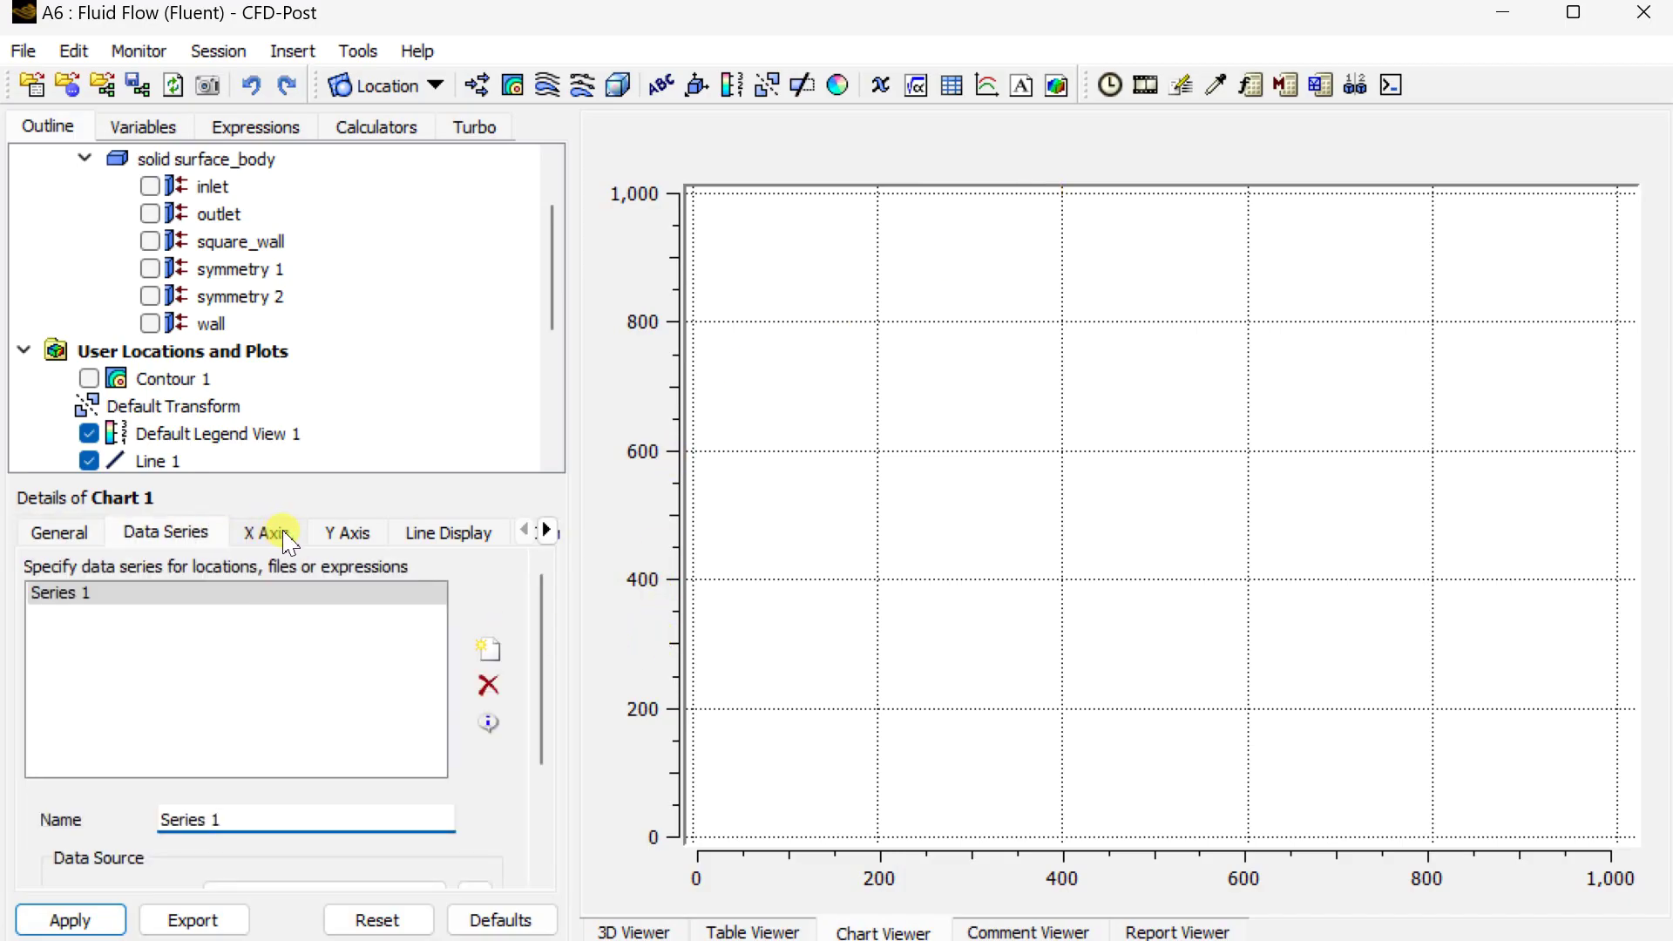
{"action": "left_click_drag", "start_coordinate": [548, 616], "coordinate": [475, 747]}
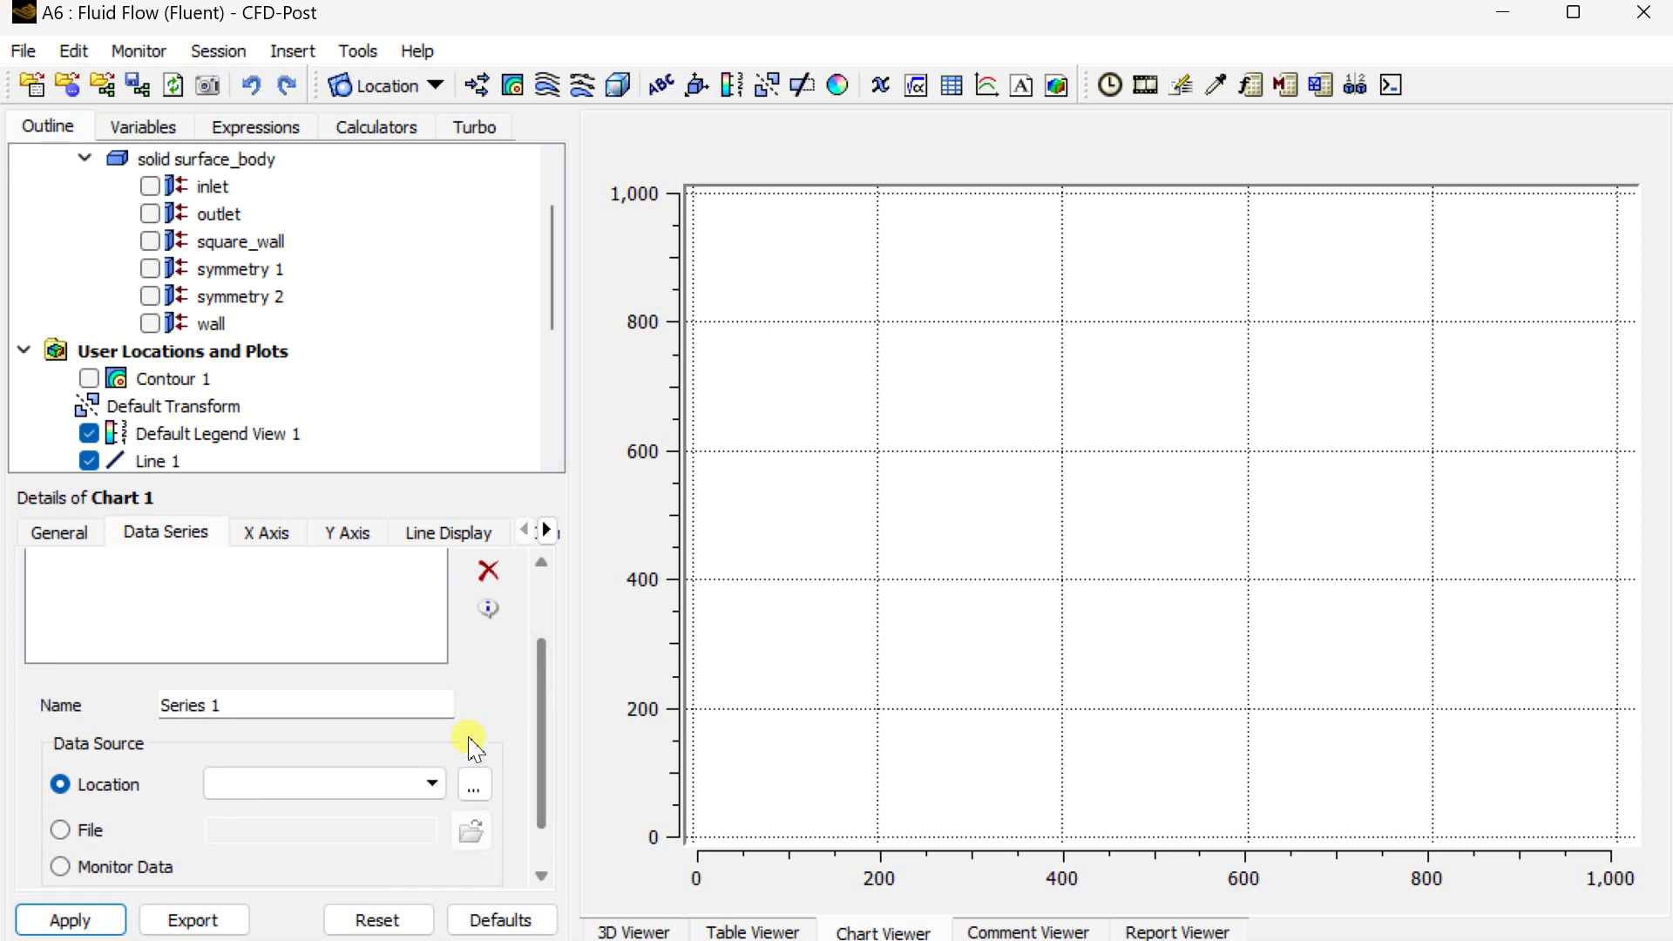
{"action": "left_click", "coordinate": [403, 784]}
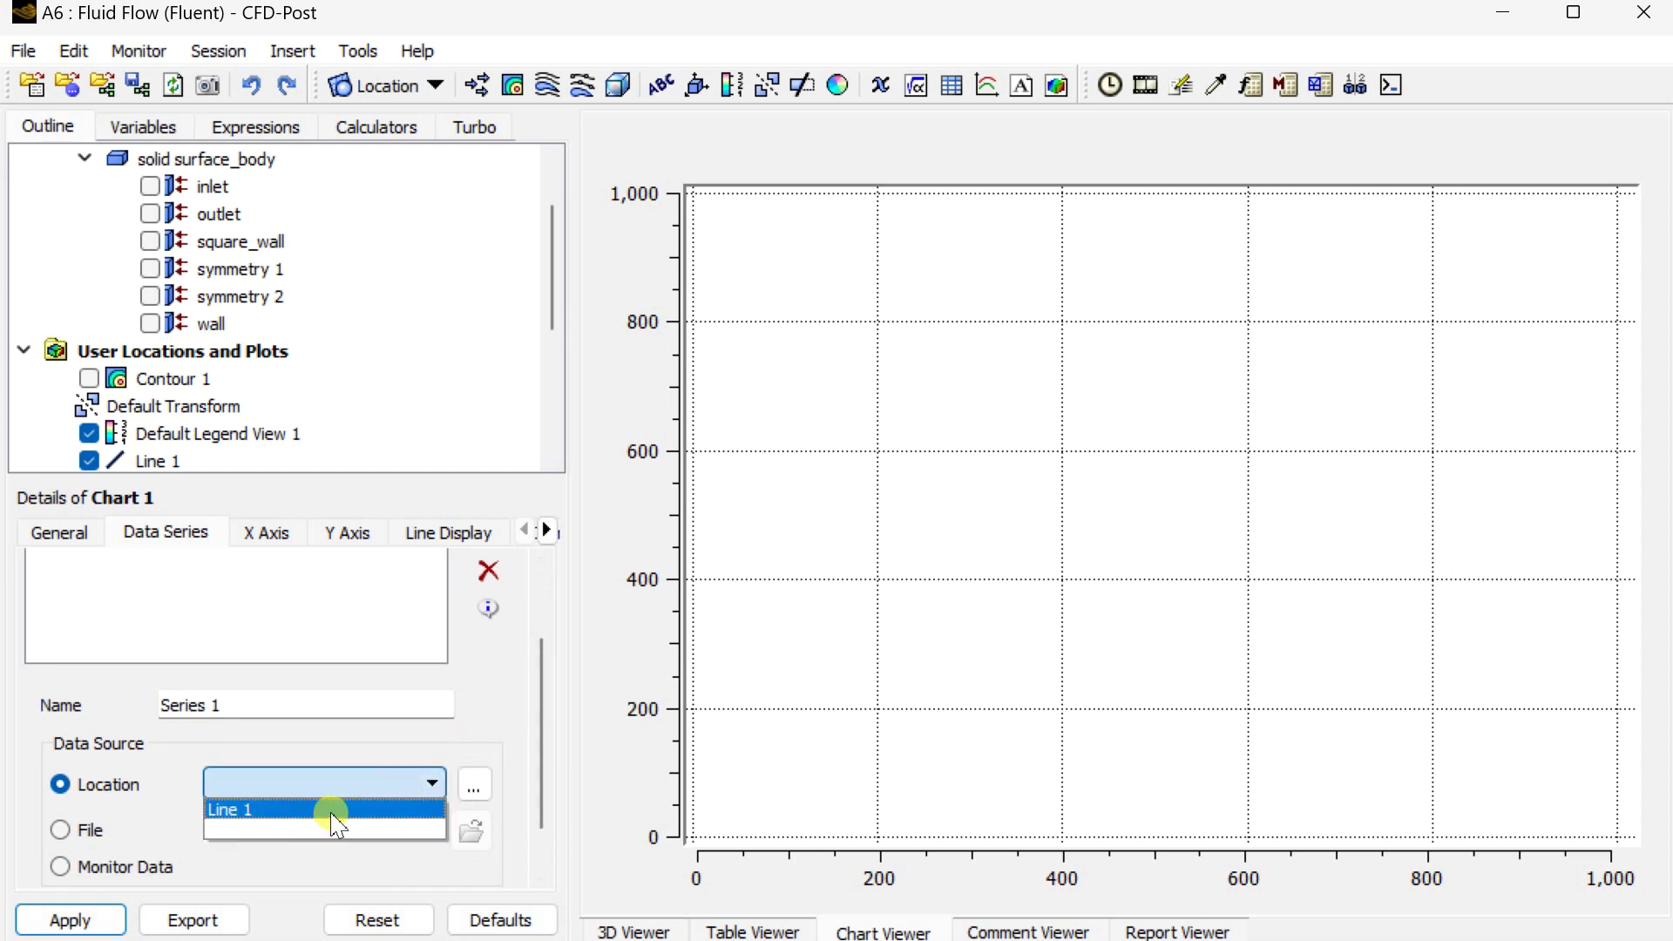
{"action": "left_click", "coordinate": [337, 815]}
Plot Velocity against X on Chart 1, then return to the 3D view.
{"action": "left_click", "coordinate": [260, 538]}
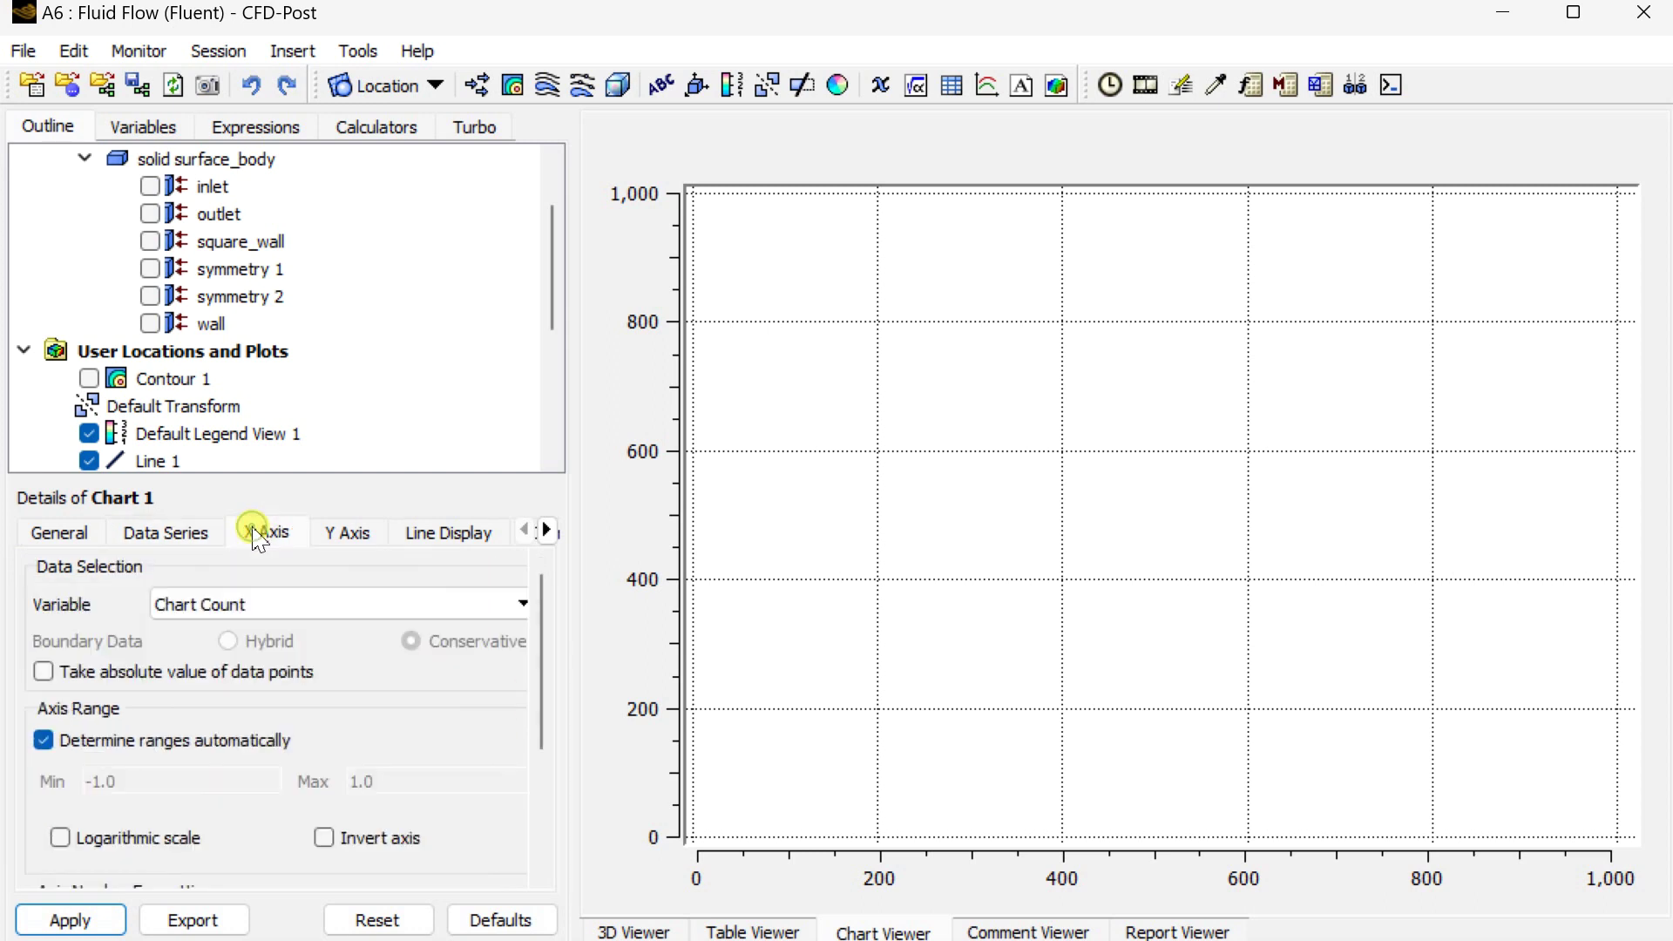
{"action": "left_click", "coordinate": [272, 610]}
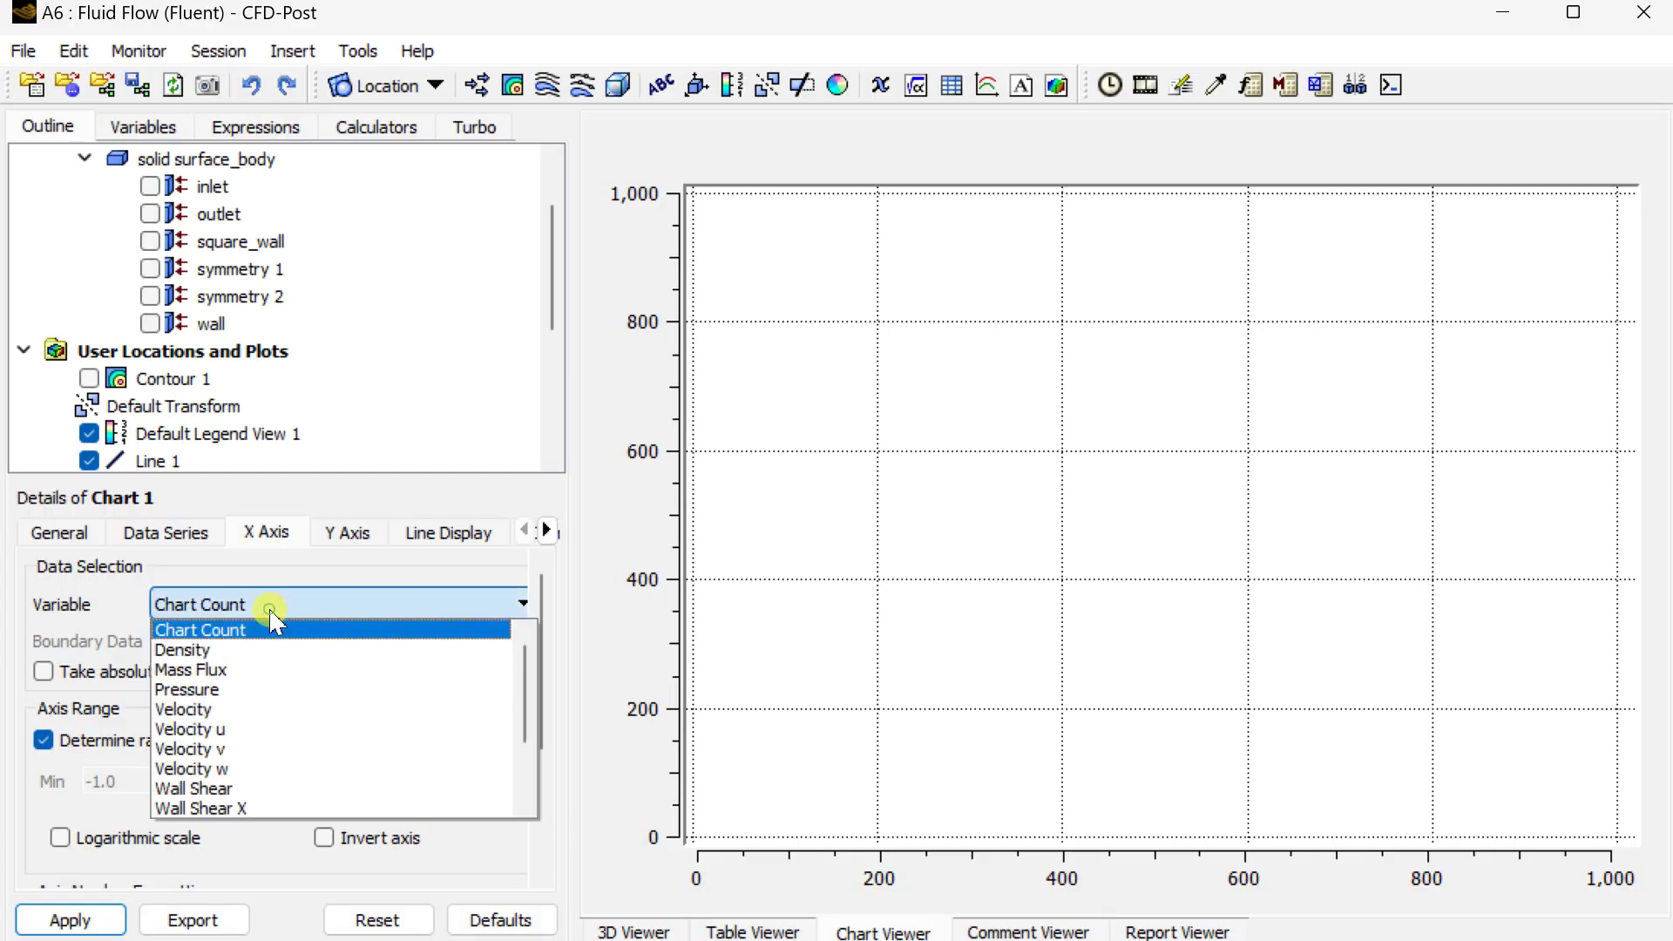
{"action": "scroll", "coordinate": [305, 731], "scroll_direction": "down", "scroll_amount": 4}
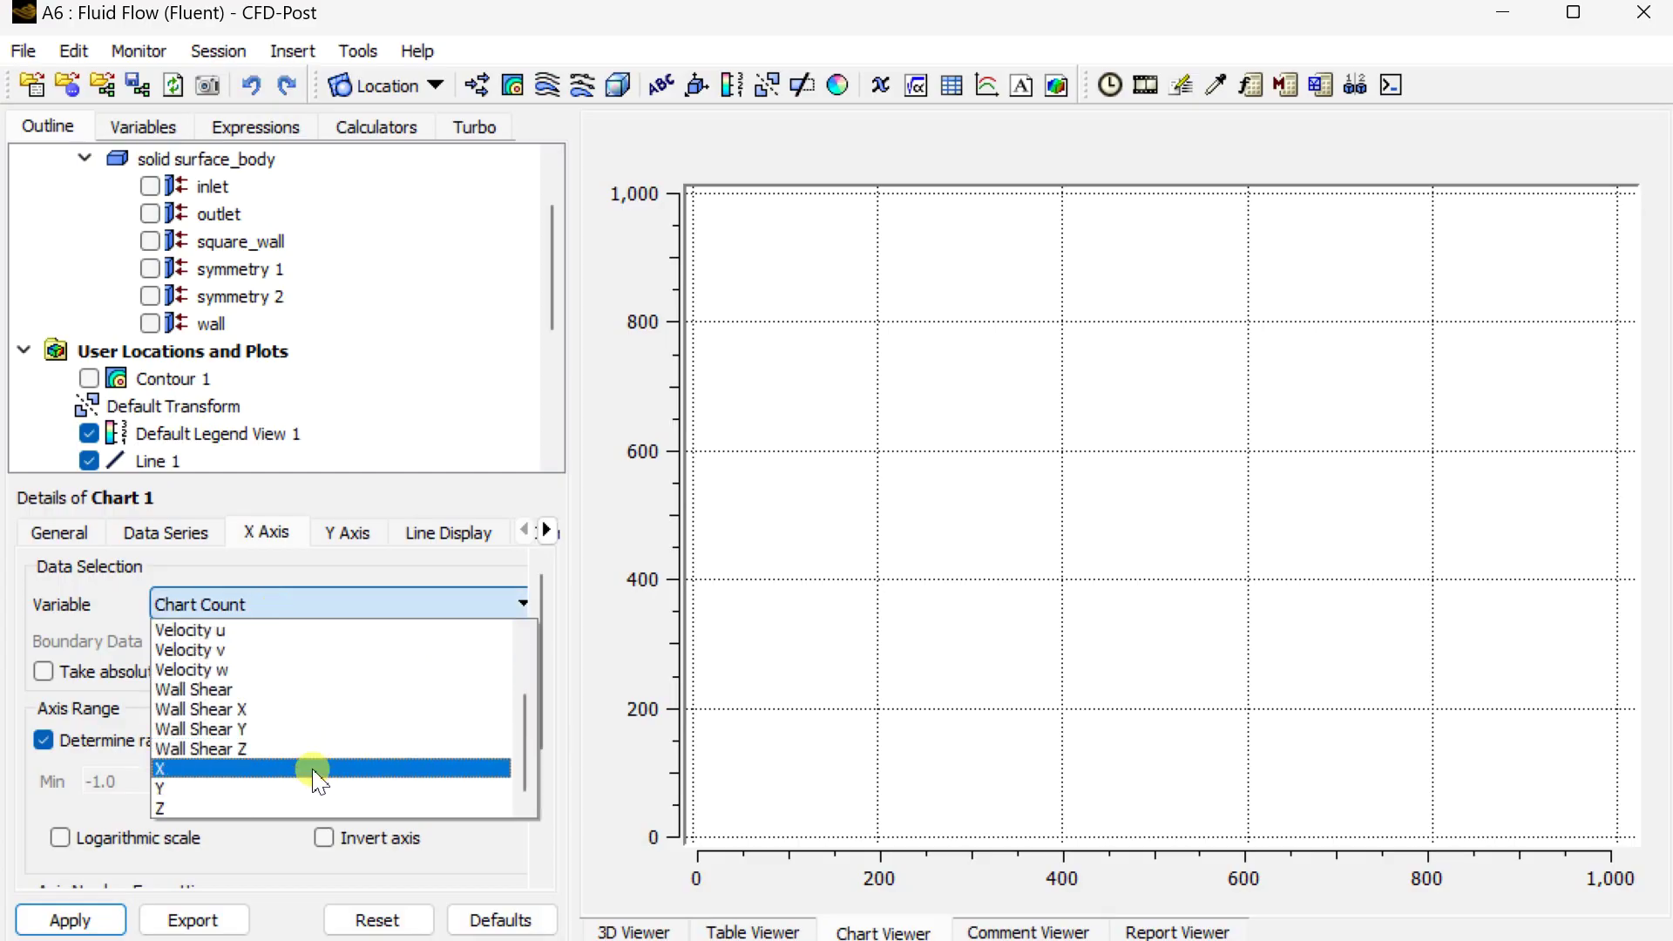
{"action": "left_click", "coordinate": [314, 770]}
{"action": "left_click", "coordinate": [345, 533]}
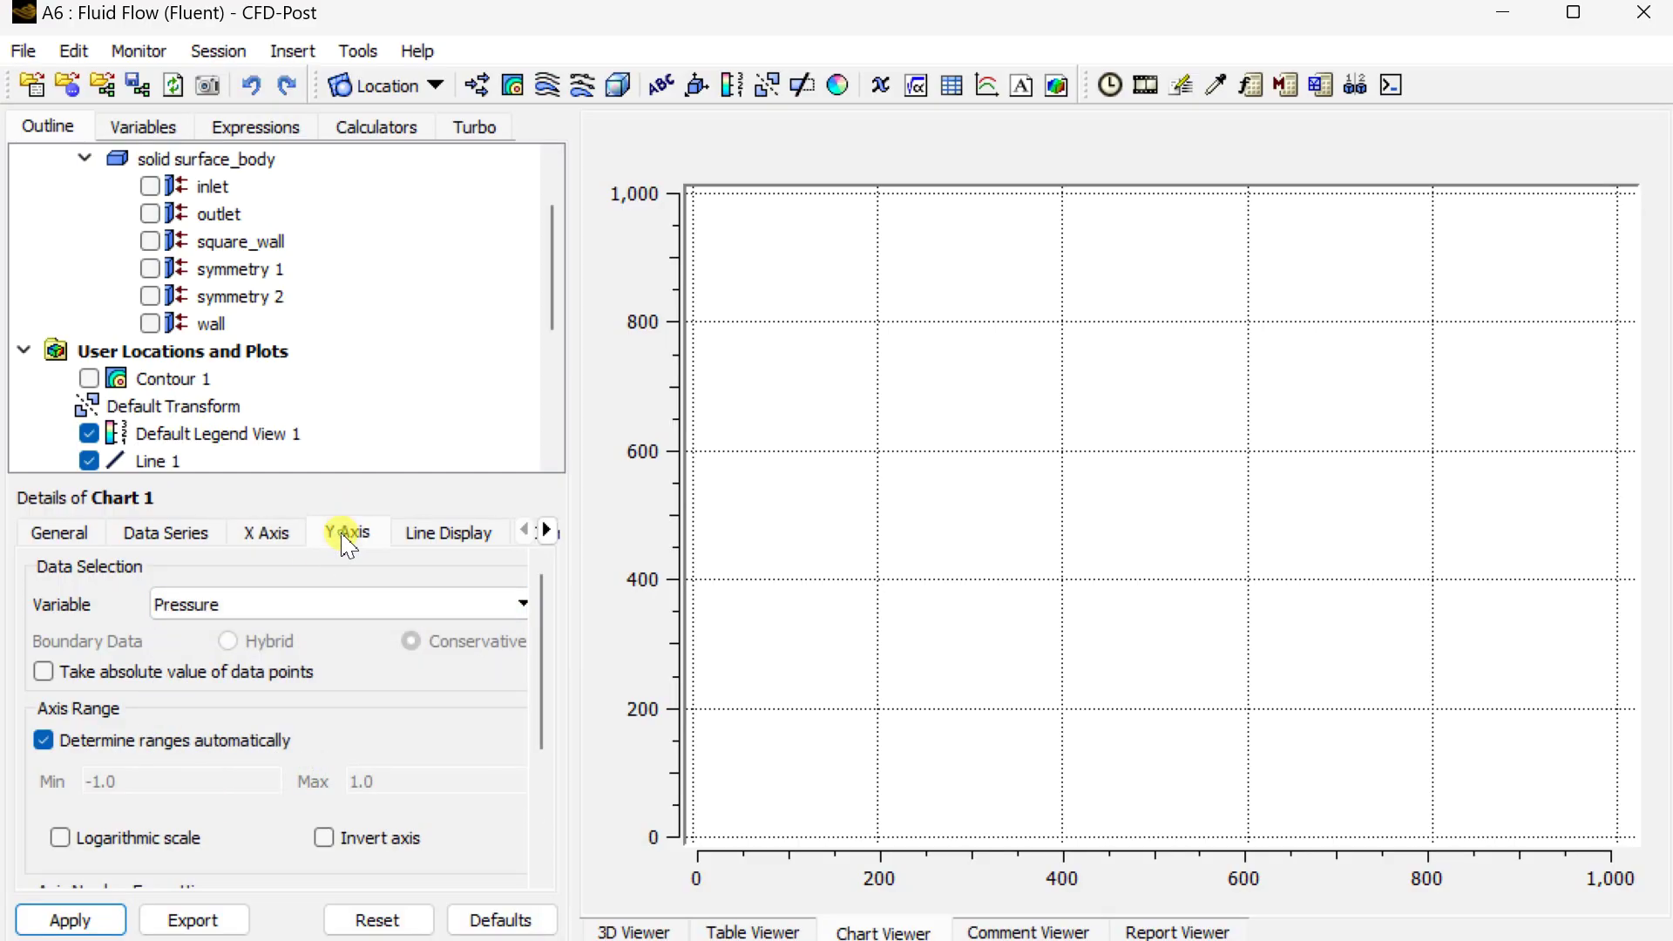
{"action": "left_click", "coordinate": [295, 615]}
{"action": "left_click", "coordinate": [277, 688]}
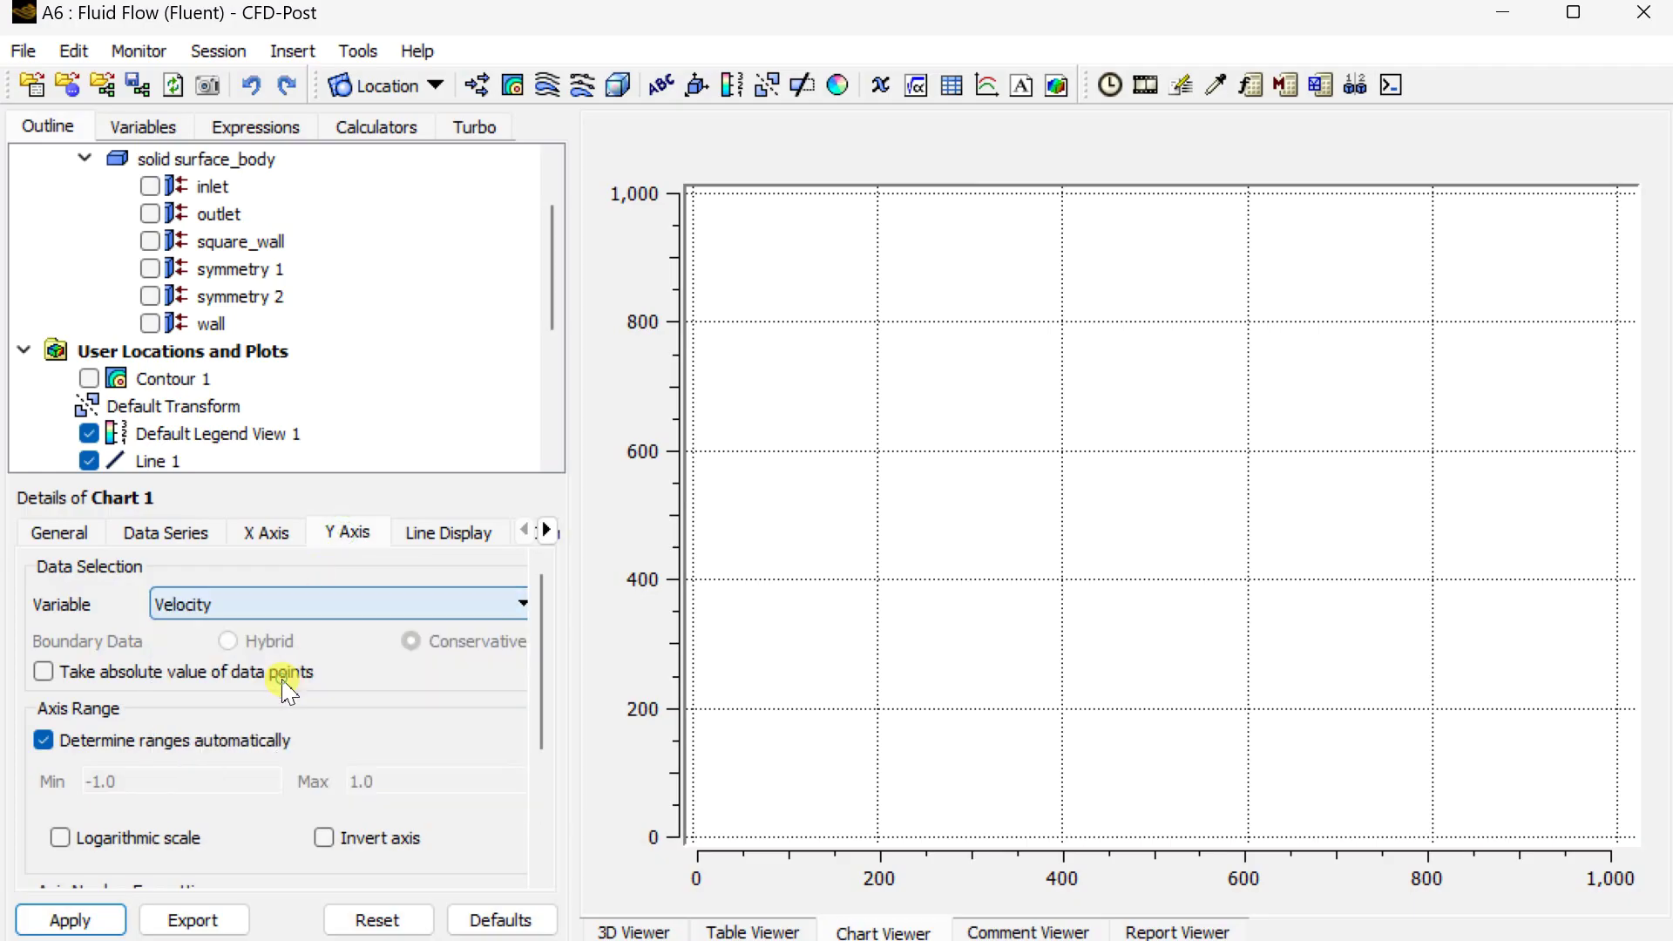
{"action": "left_click", "coordinate": [104, 923]}
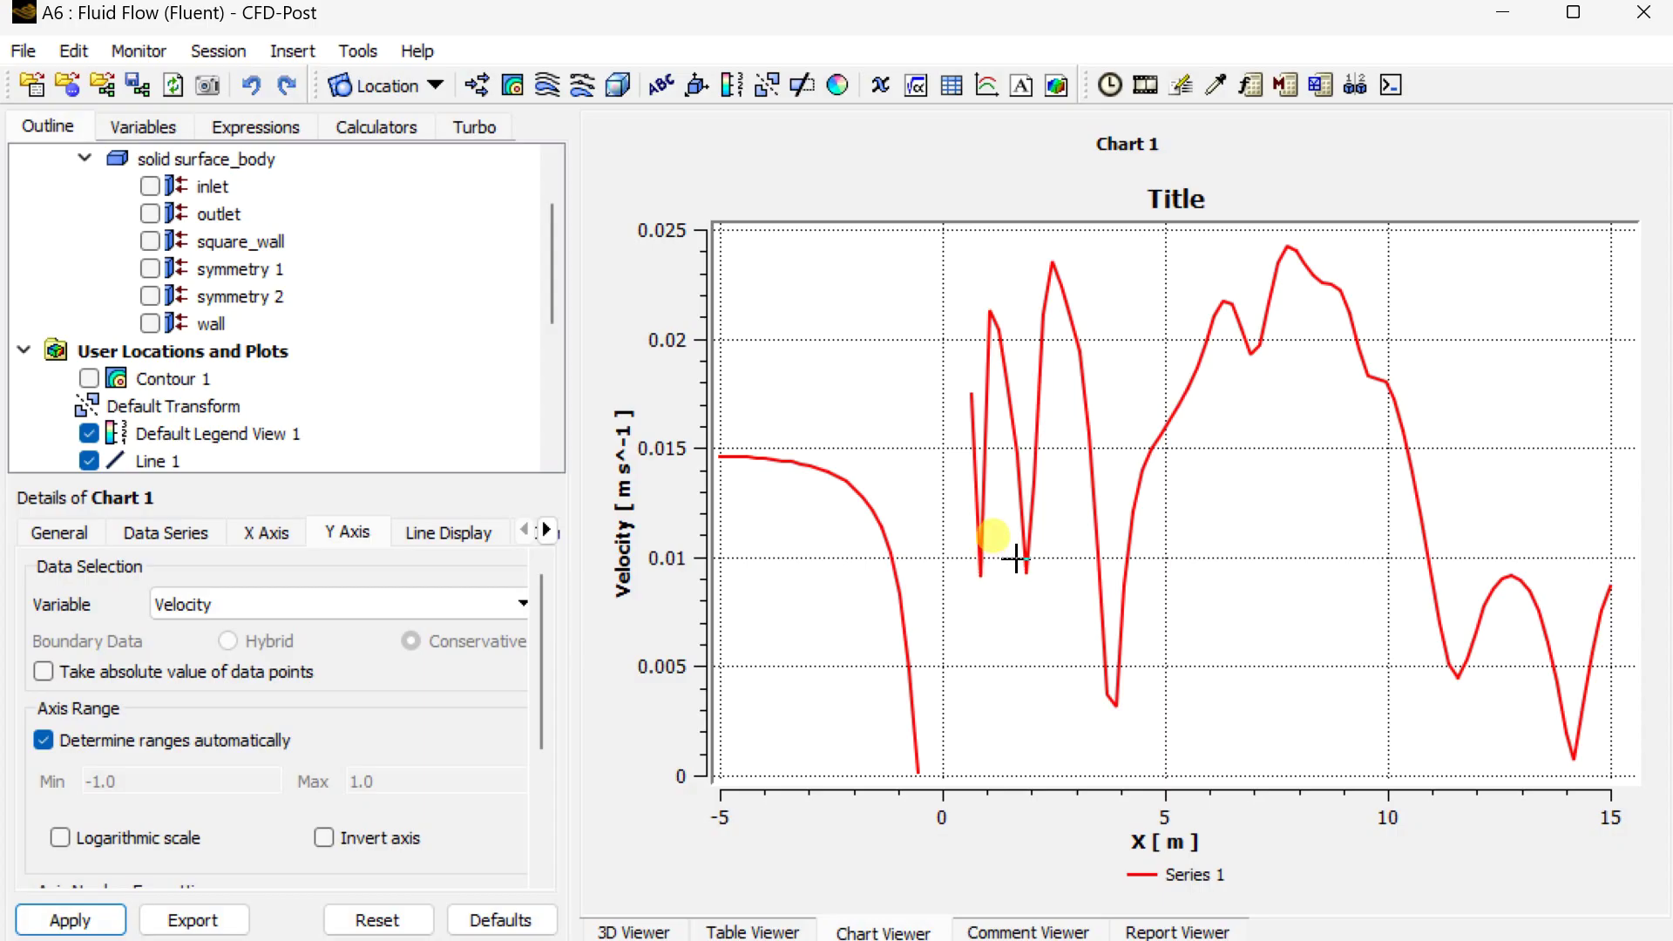
{"action": "left_click", "coordinate": [635, 929]}
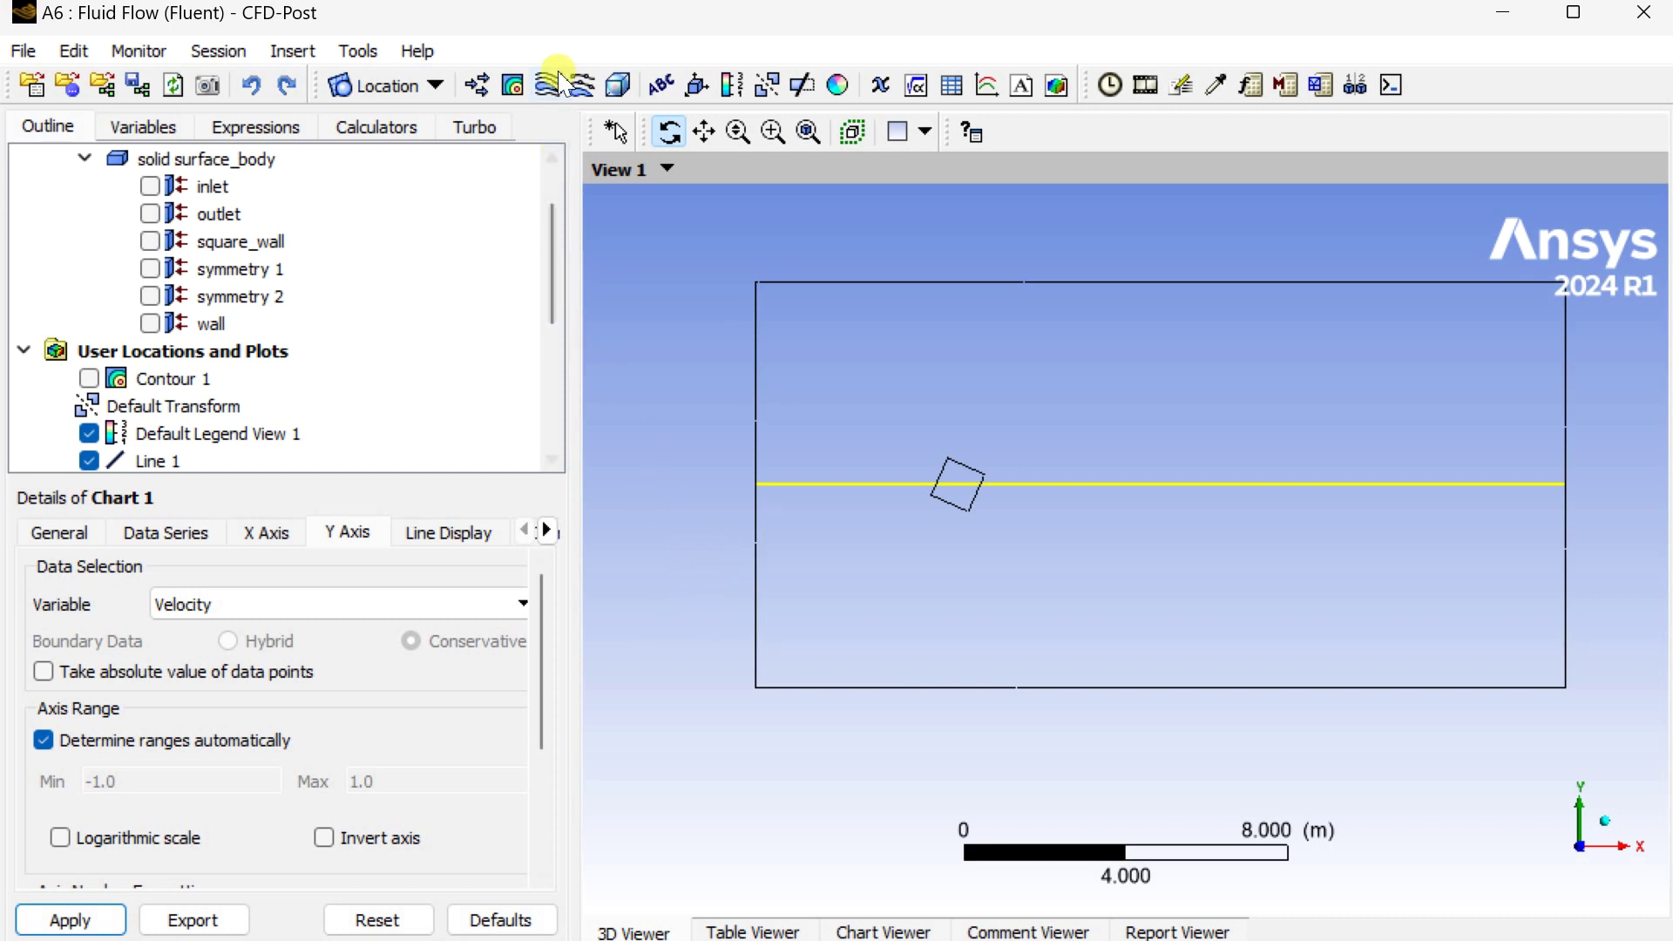
Hide Line 1 and add Streamline 1 as surface streamlines on symmetry 1.
{"action": "left_click", "coordinate": [88, 461]}
{"action": "left_click", "coordinate": [547, 84]}
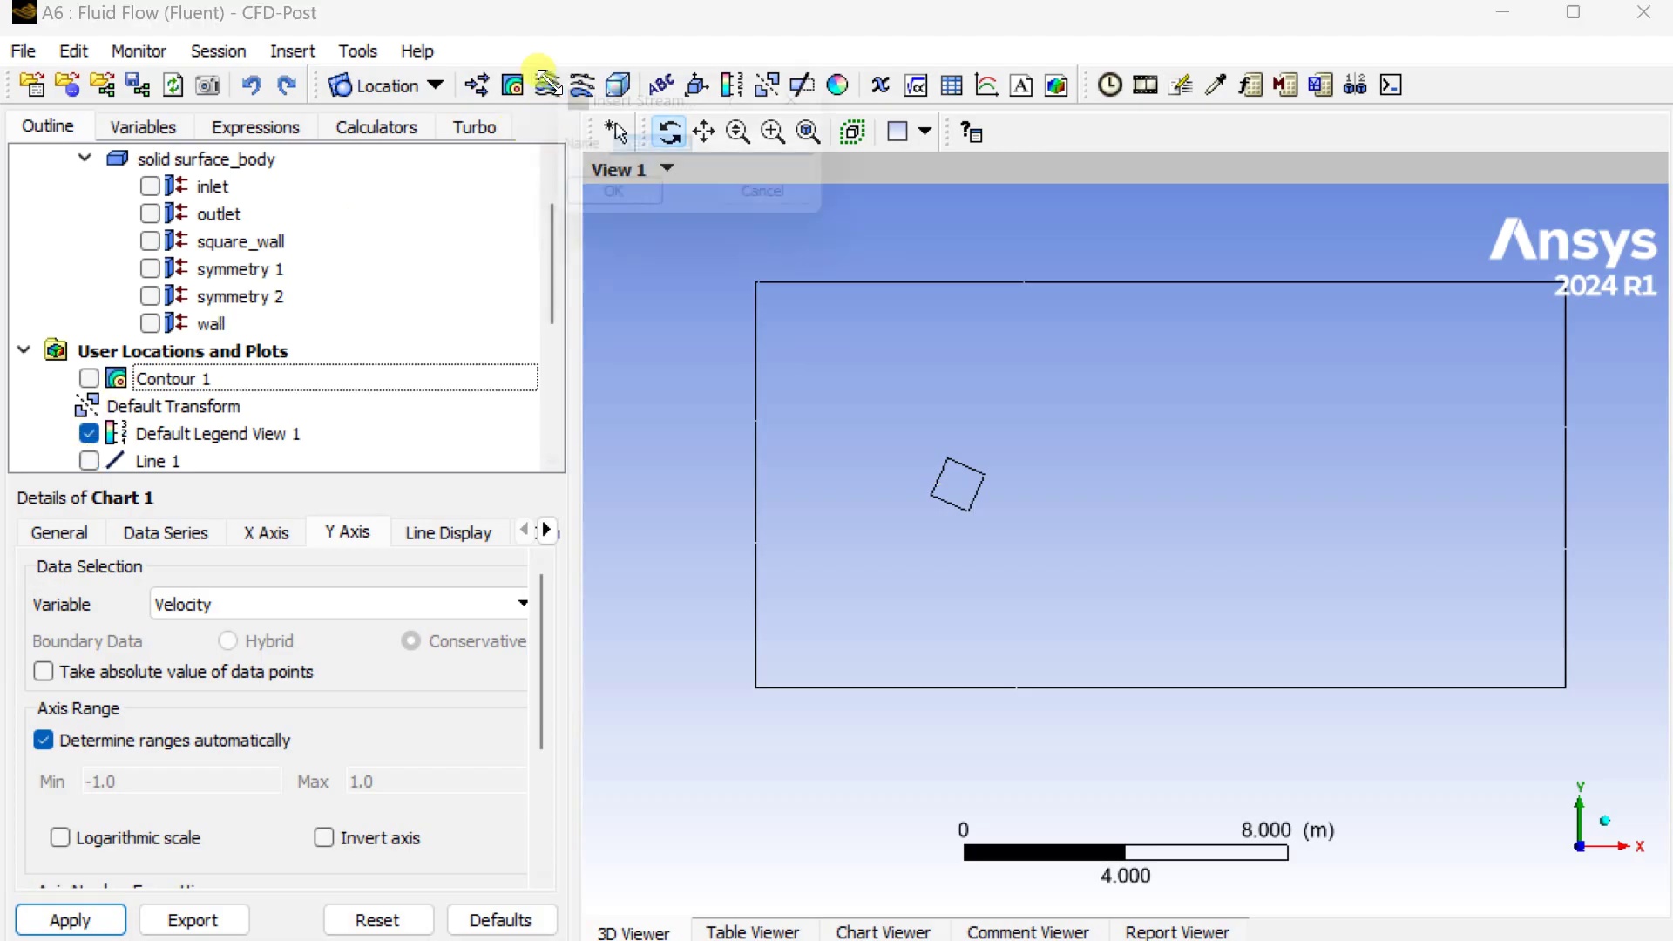
{"action": "left_click", "coordinate": [622, 208]}
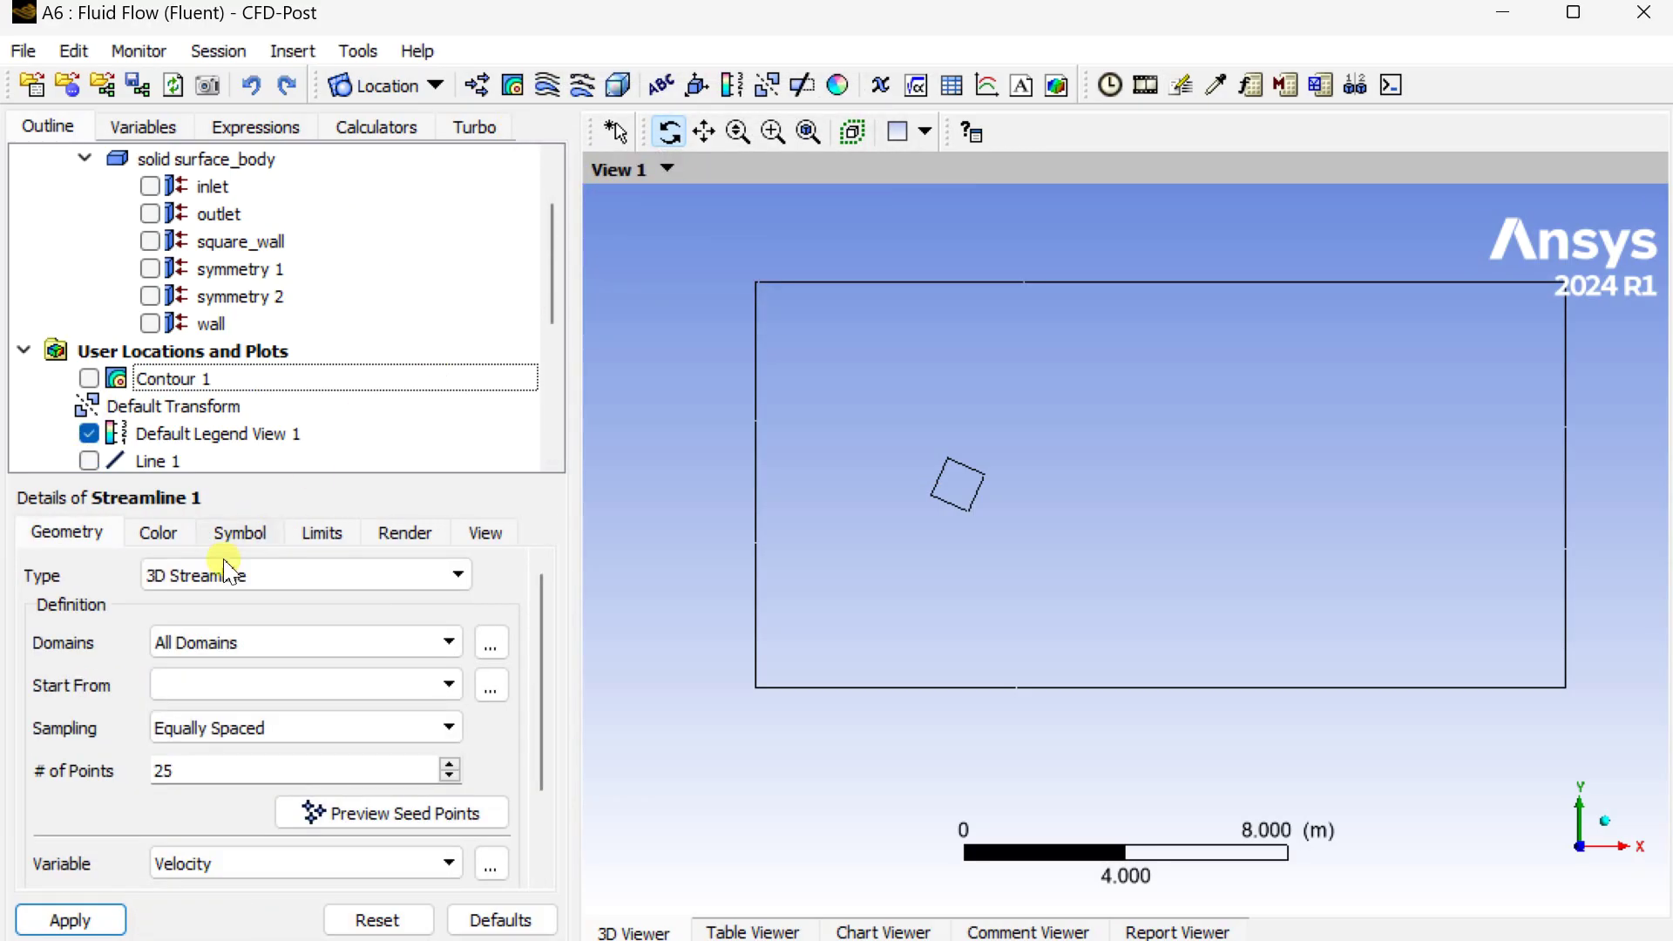
{"action": "left_click", "coordinate": [272, 574]}
{"action": "left_click", "coordinate": [223, 625]}
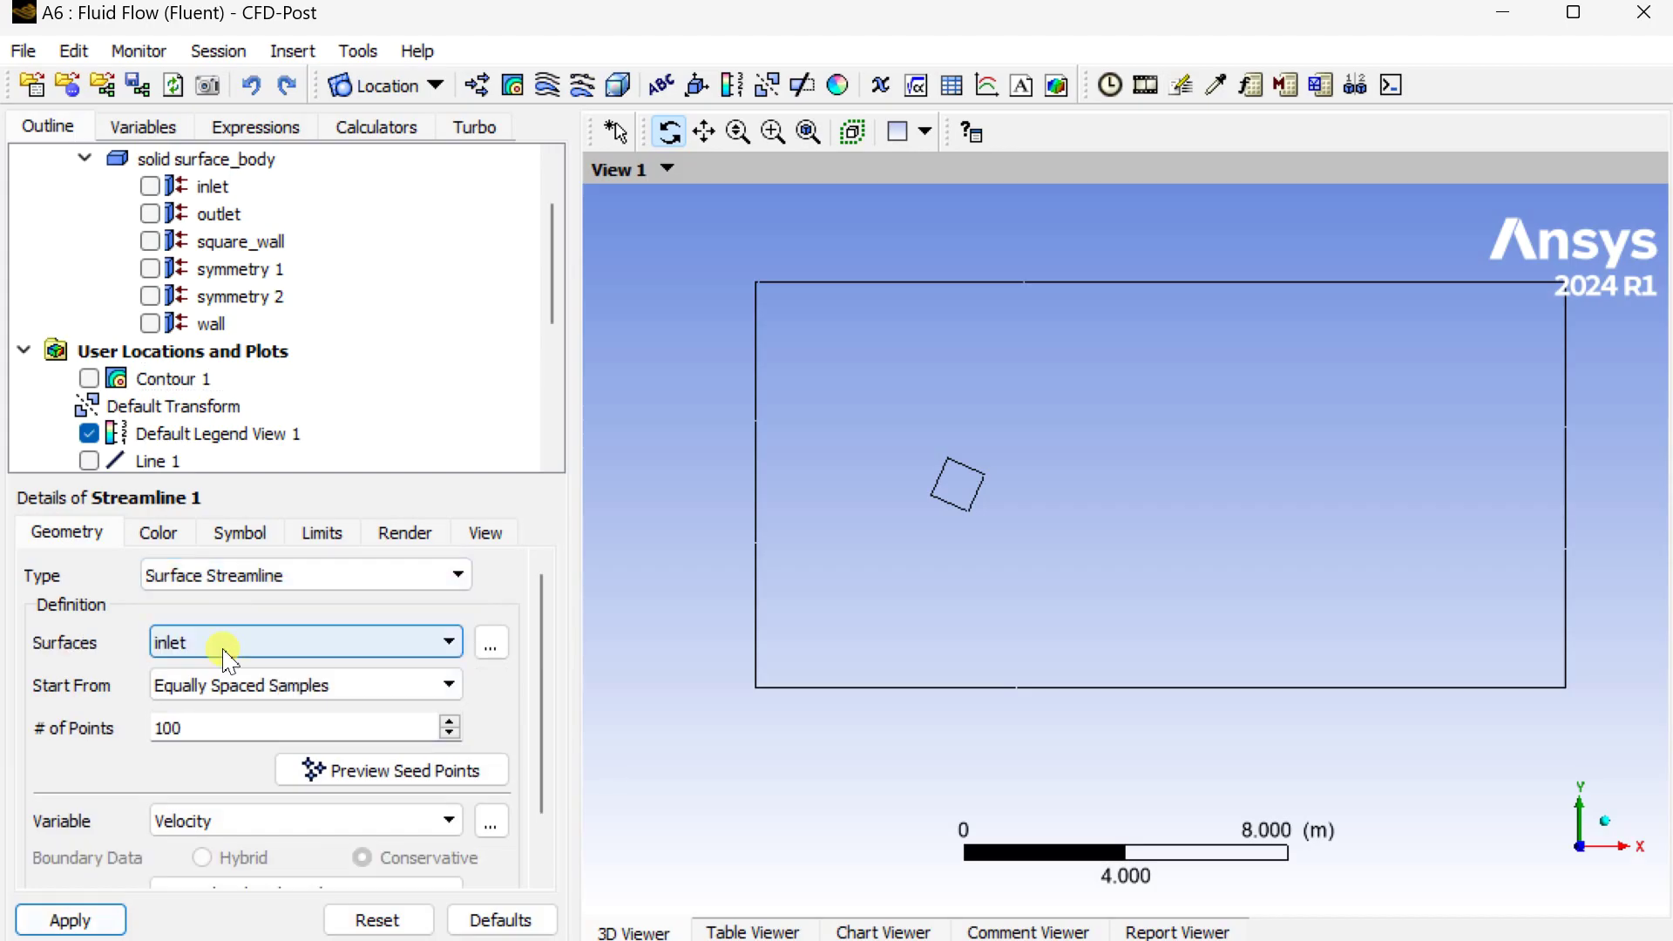
{"action": "left_click", "coordinate": [223, 651]}
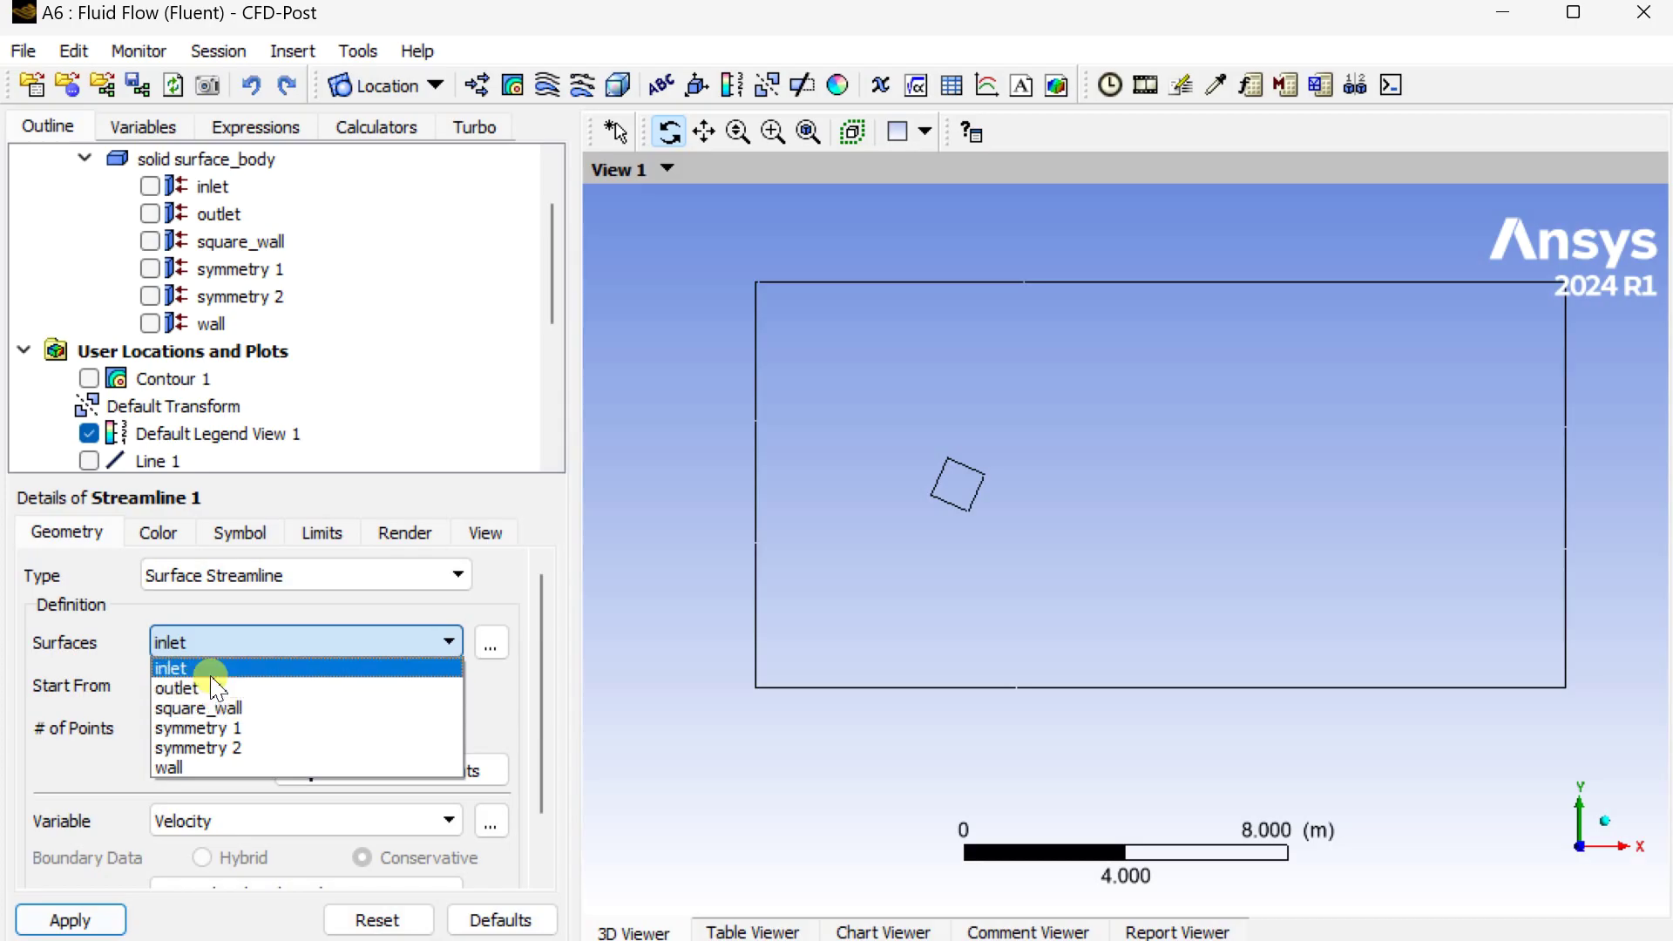
{"action": "left_click", "coordinate": [202, 728]}
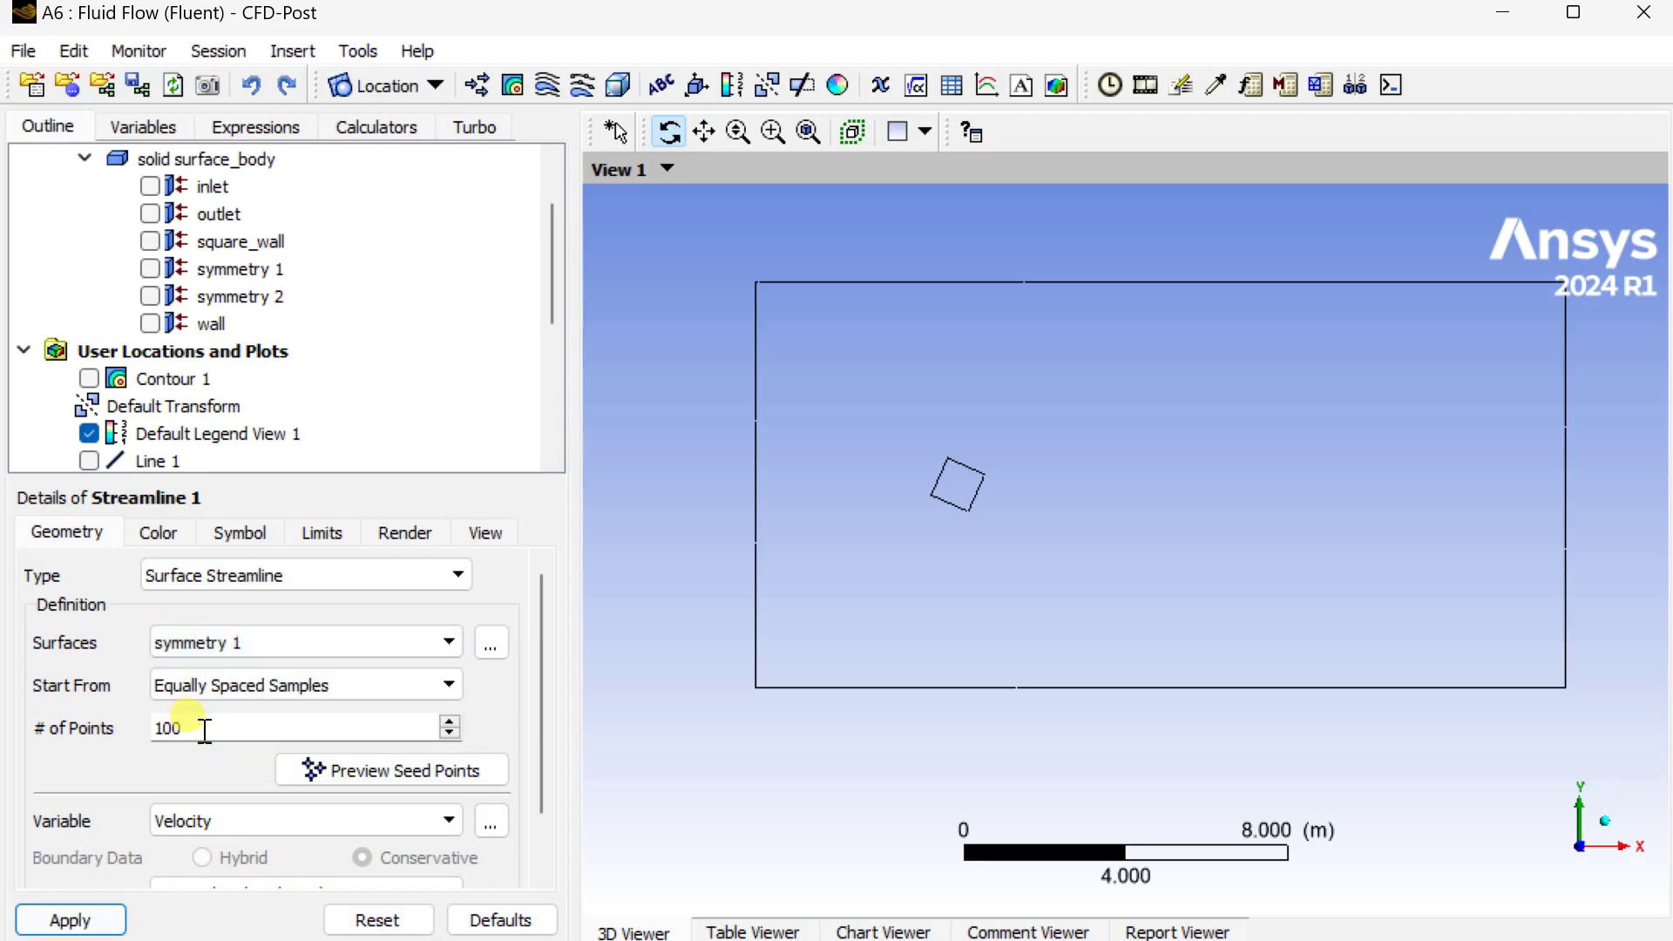
{"action": "left_click", "coordinate": [99, 922]}
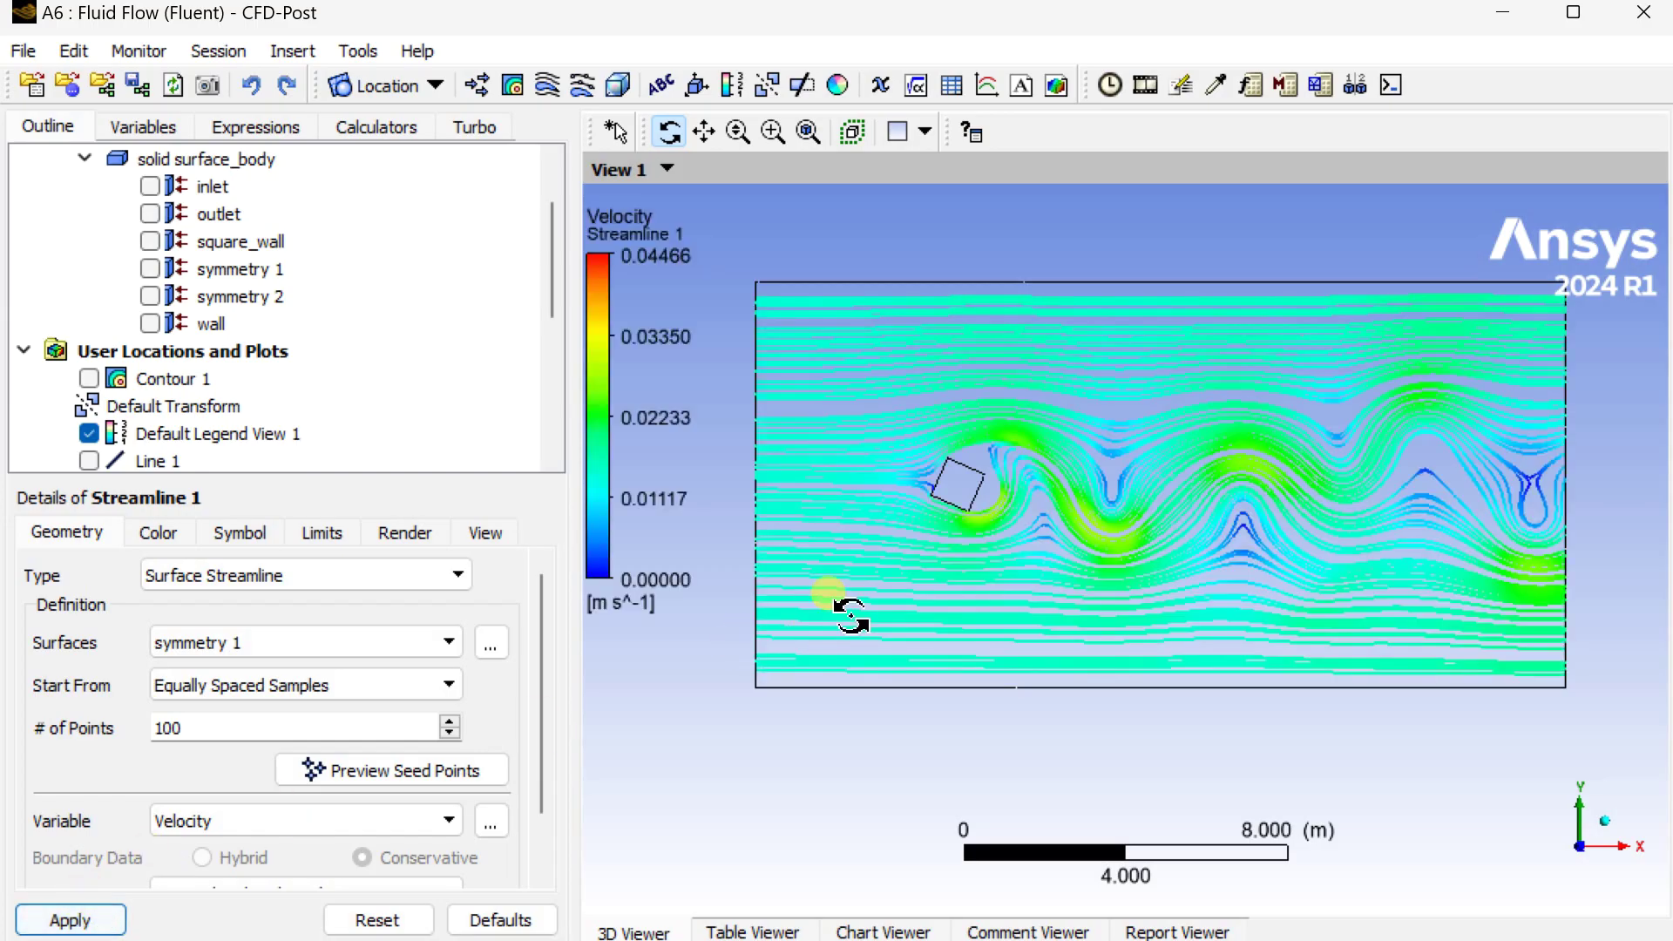
{"action": "left_click_drag", "start_coordinate": [809, 521], "coordinate": [840, 493]}
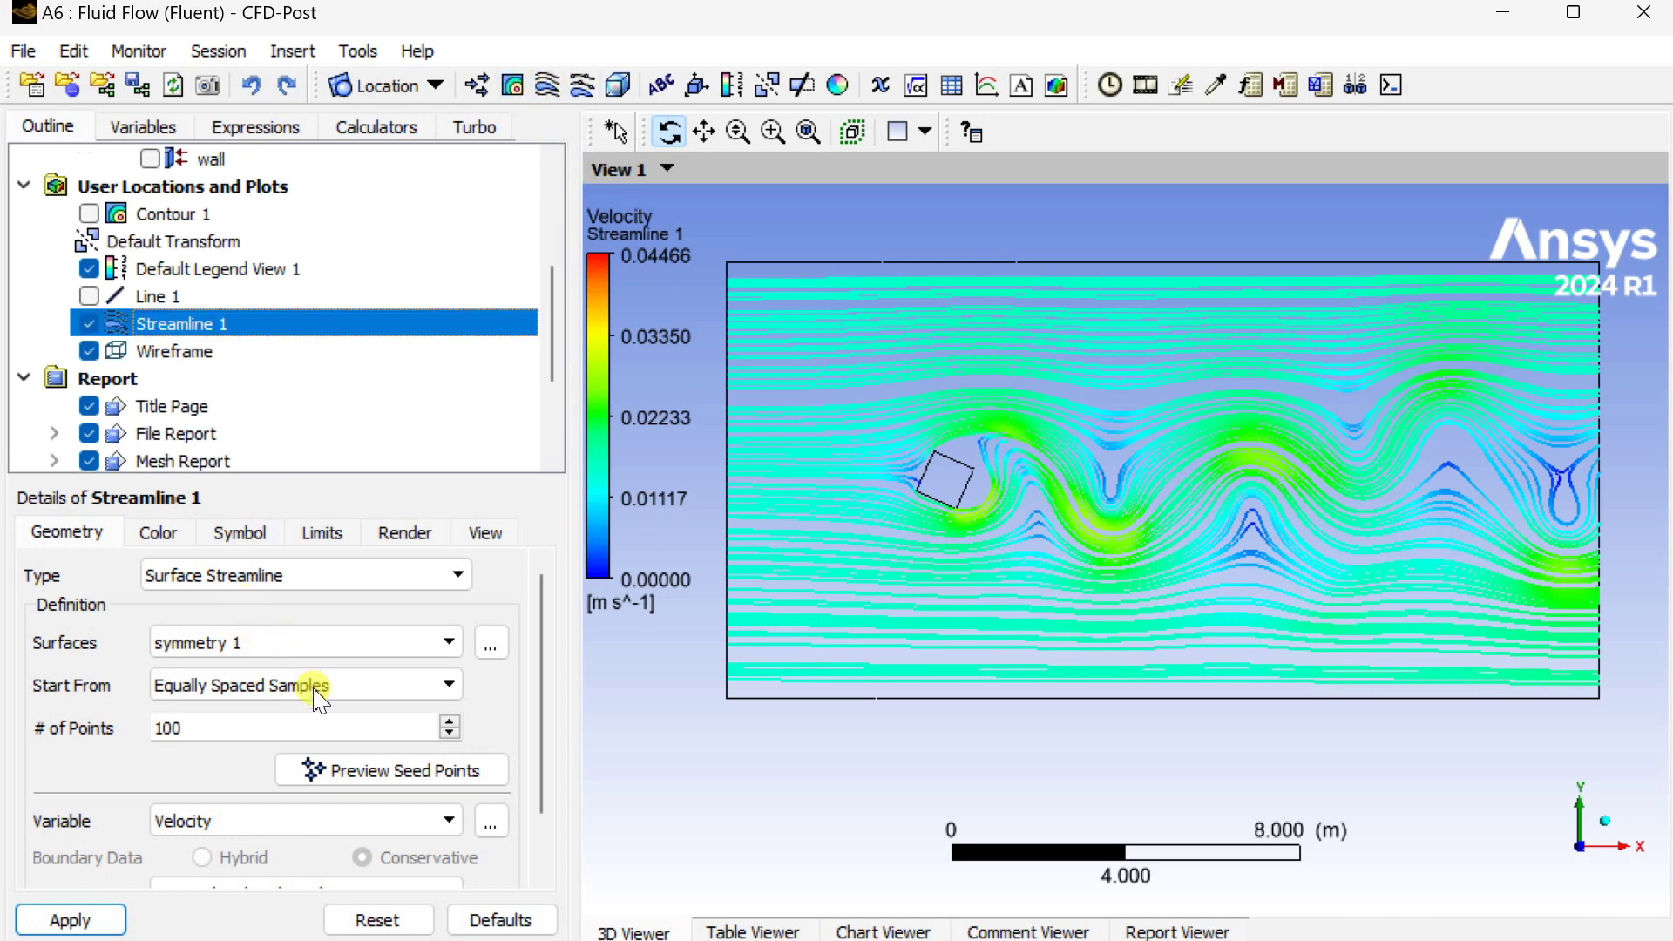
{"action": "scroll", "coordinate": [536, 701], "scroll_direction": "down", "scroll_amount": 3}
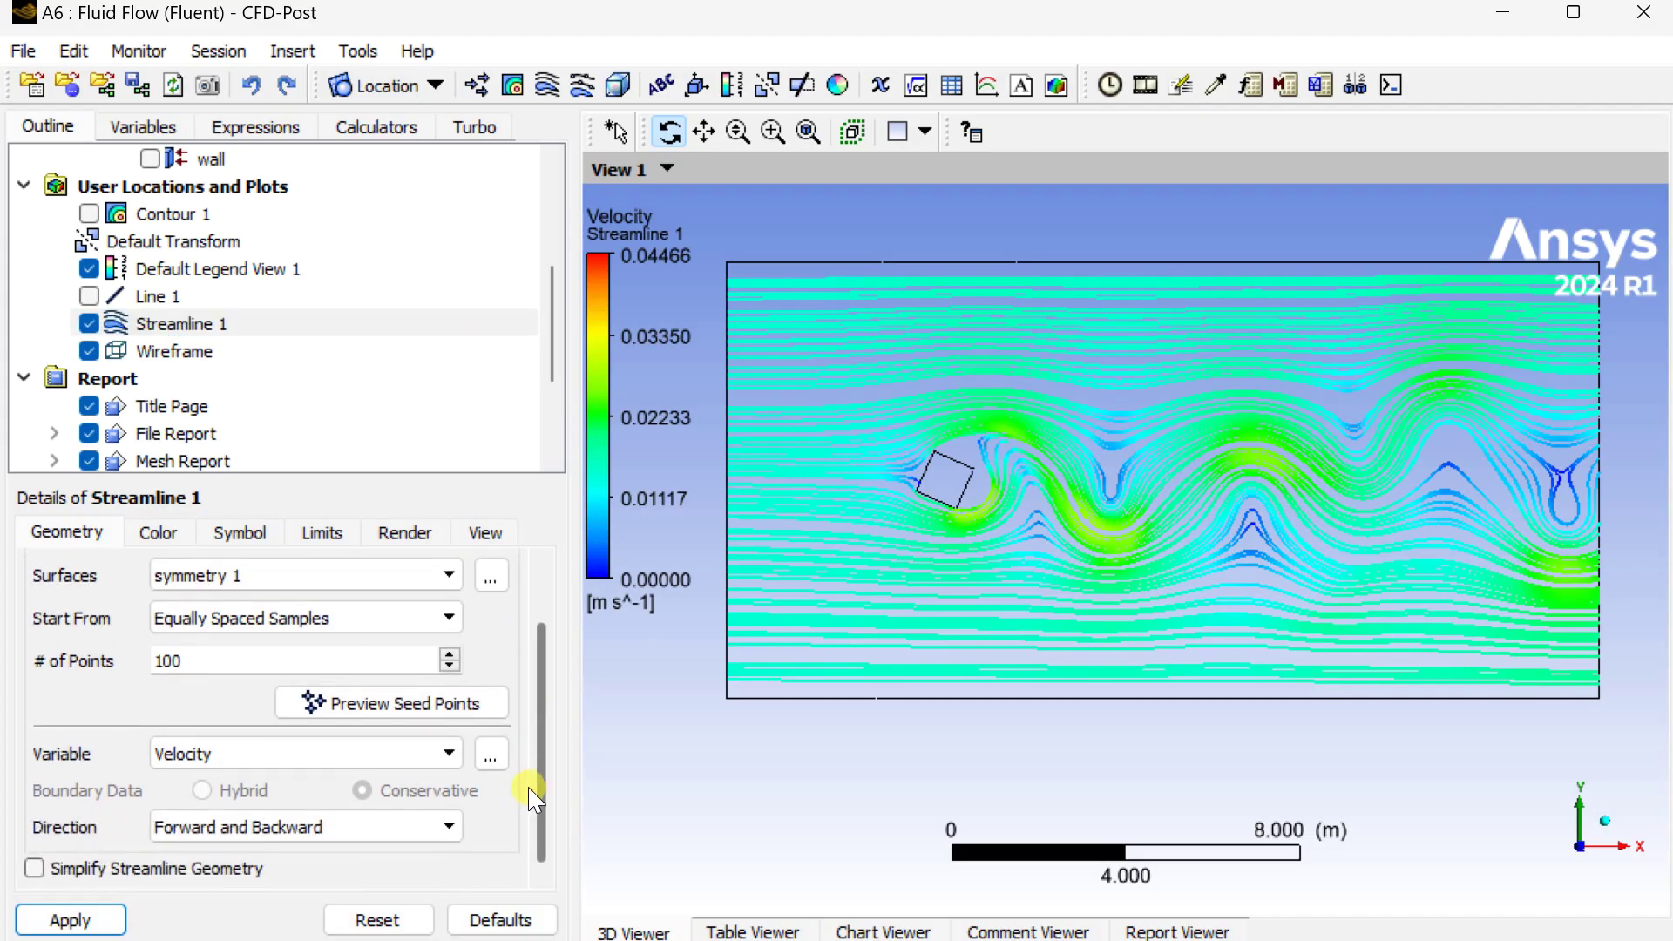
{"action": "left_click", "coordinate": [1148, 88]}
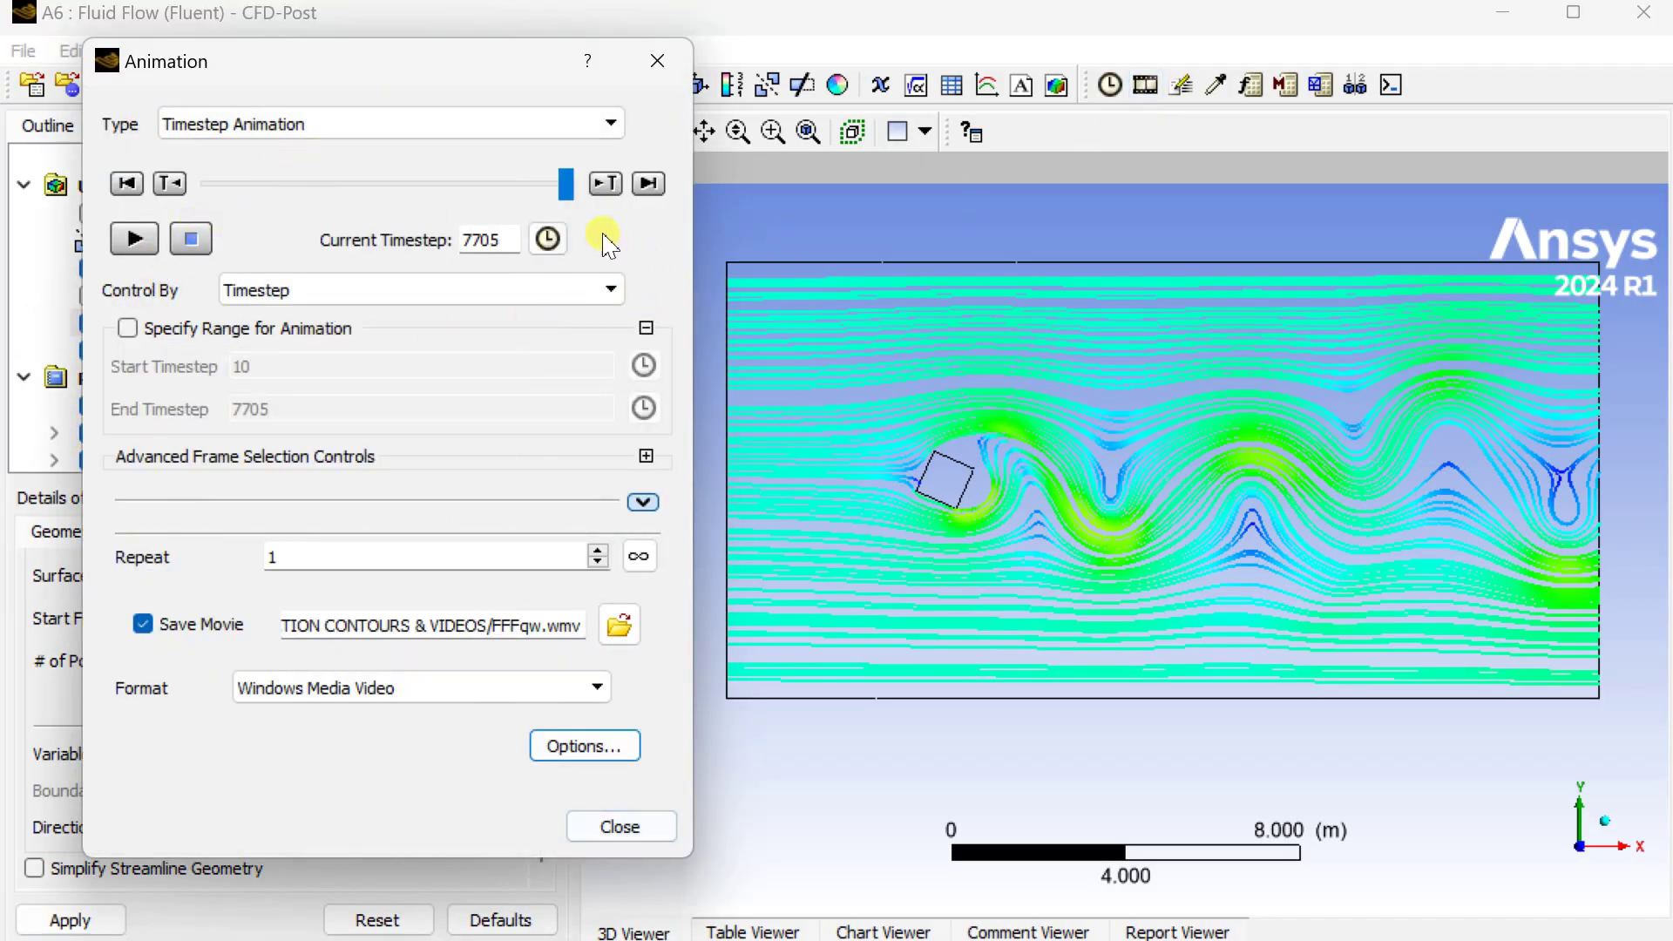
Rewind to timestep 10, save the movie as FFFqwww.mp4 in MPEG4, and start playback.
{"action": "left_click_drag", "start_coordinate": [568, 190], "coordinate": [208, 185]}
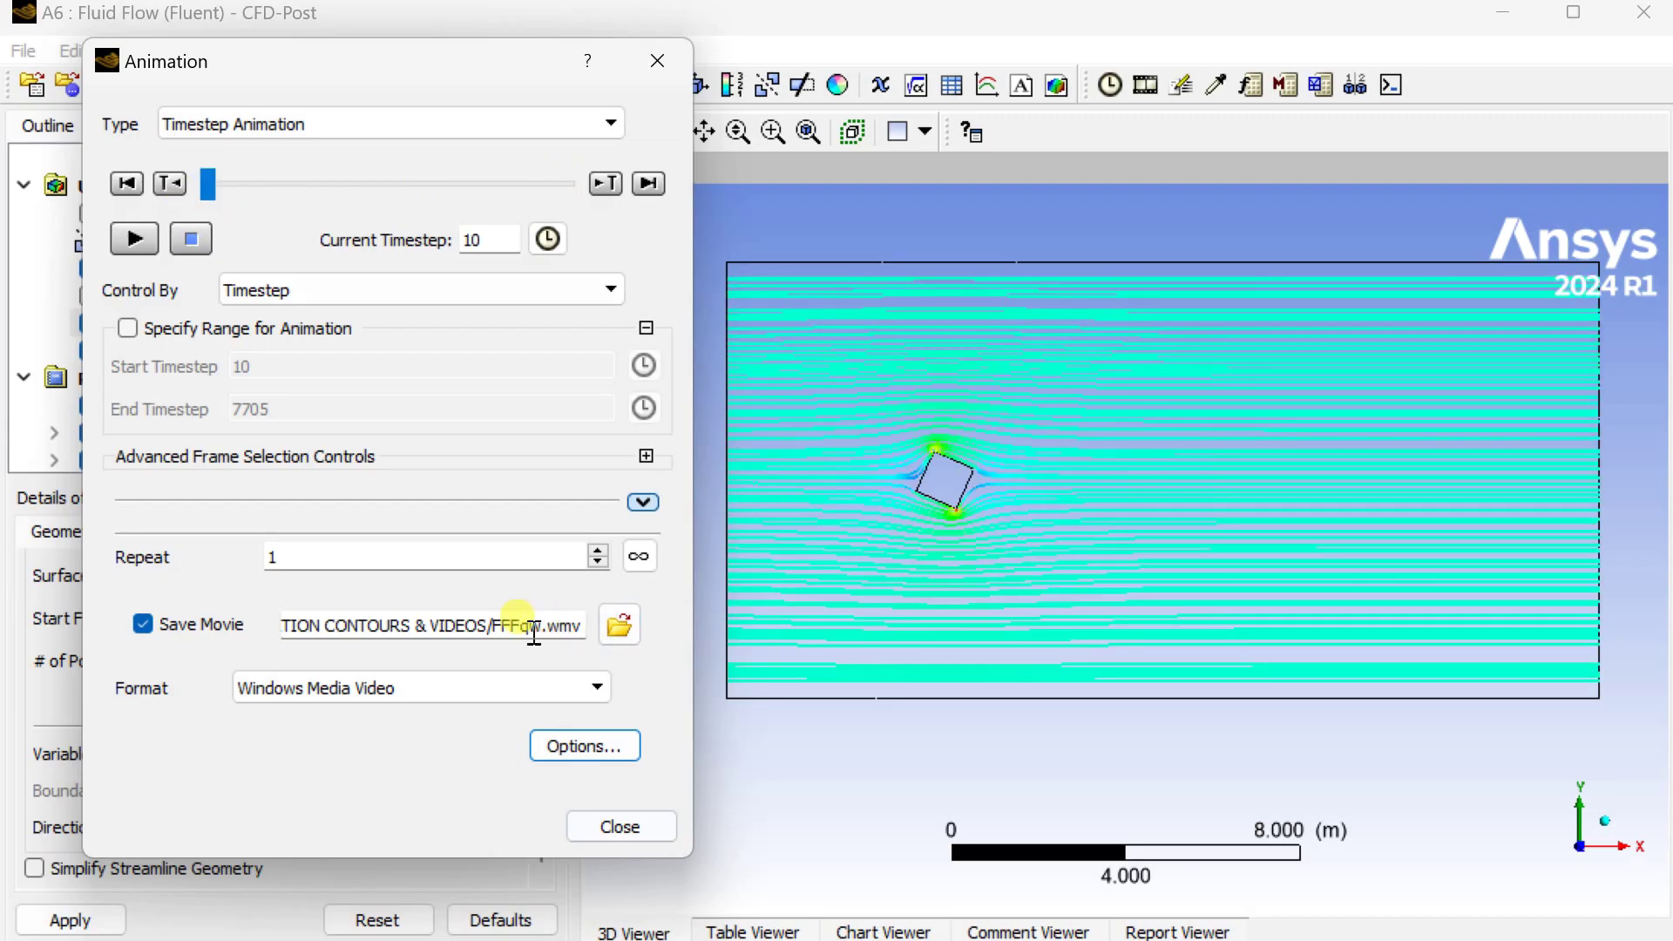
{"action": "type", "text": "ww"}
{"action": "left_click", "coordinate": [523, 684]}
{"action": "left_click", "coordinate": [452, 731]}
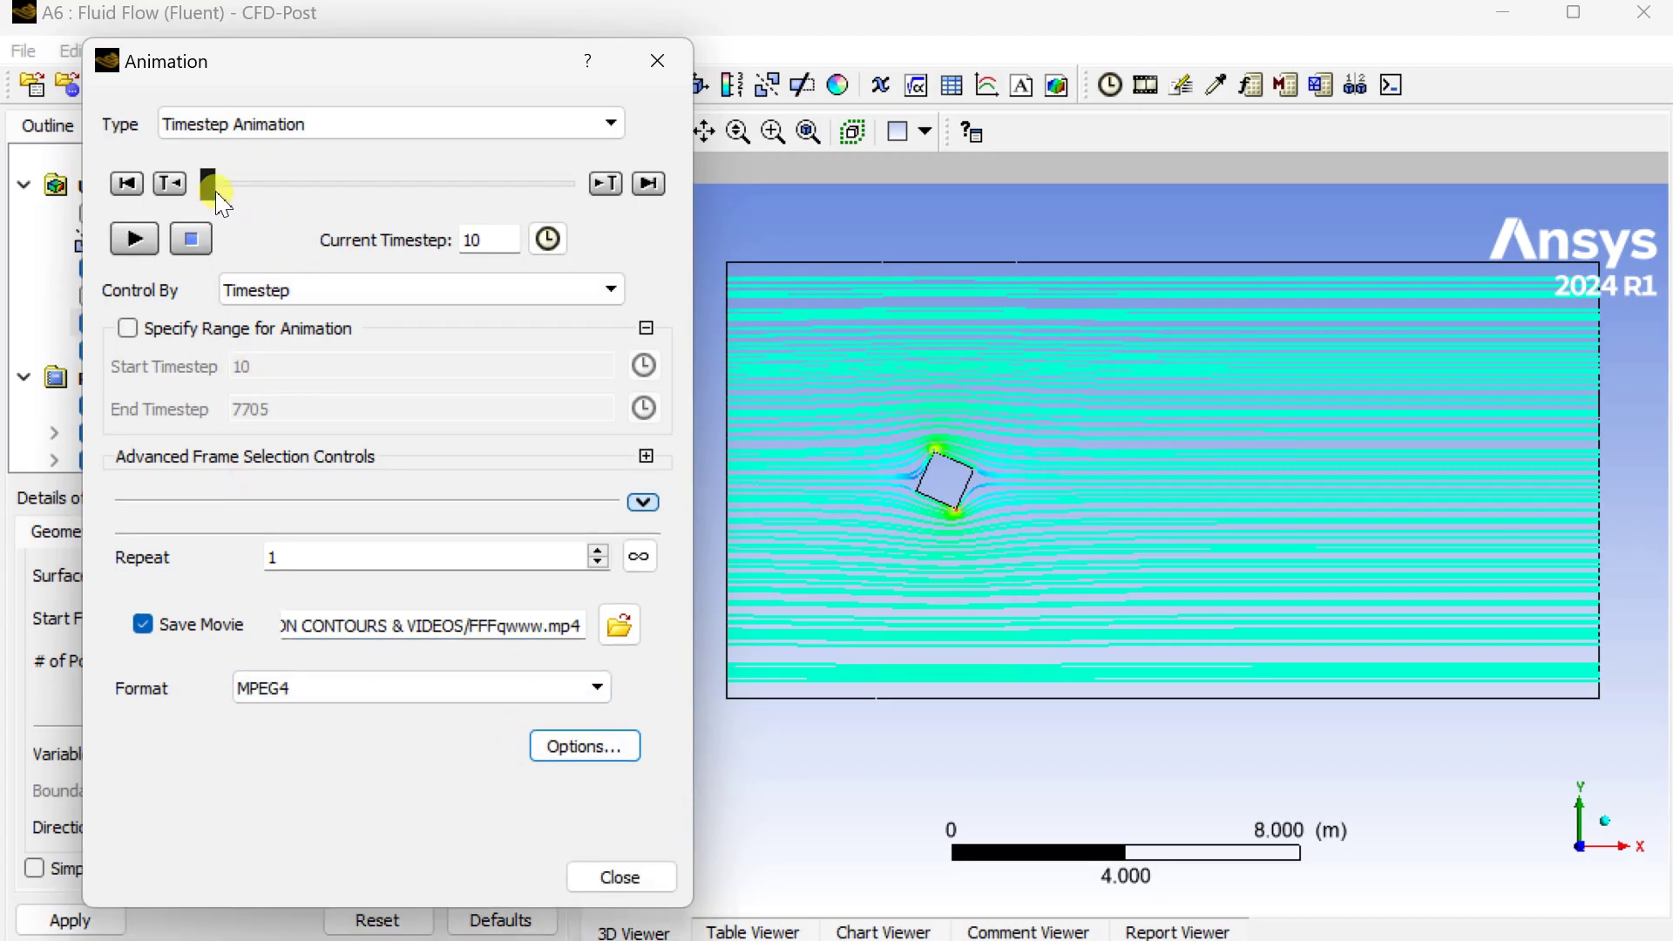
{"action": "left_click", "coordinate": [135, 239]}
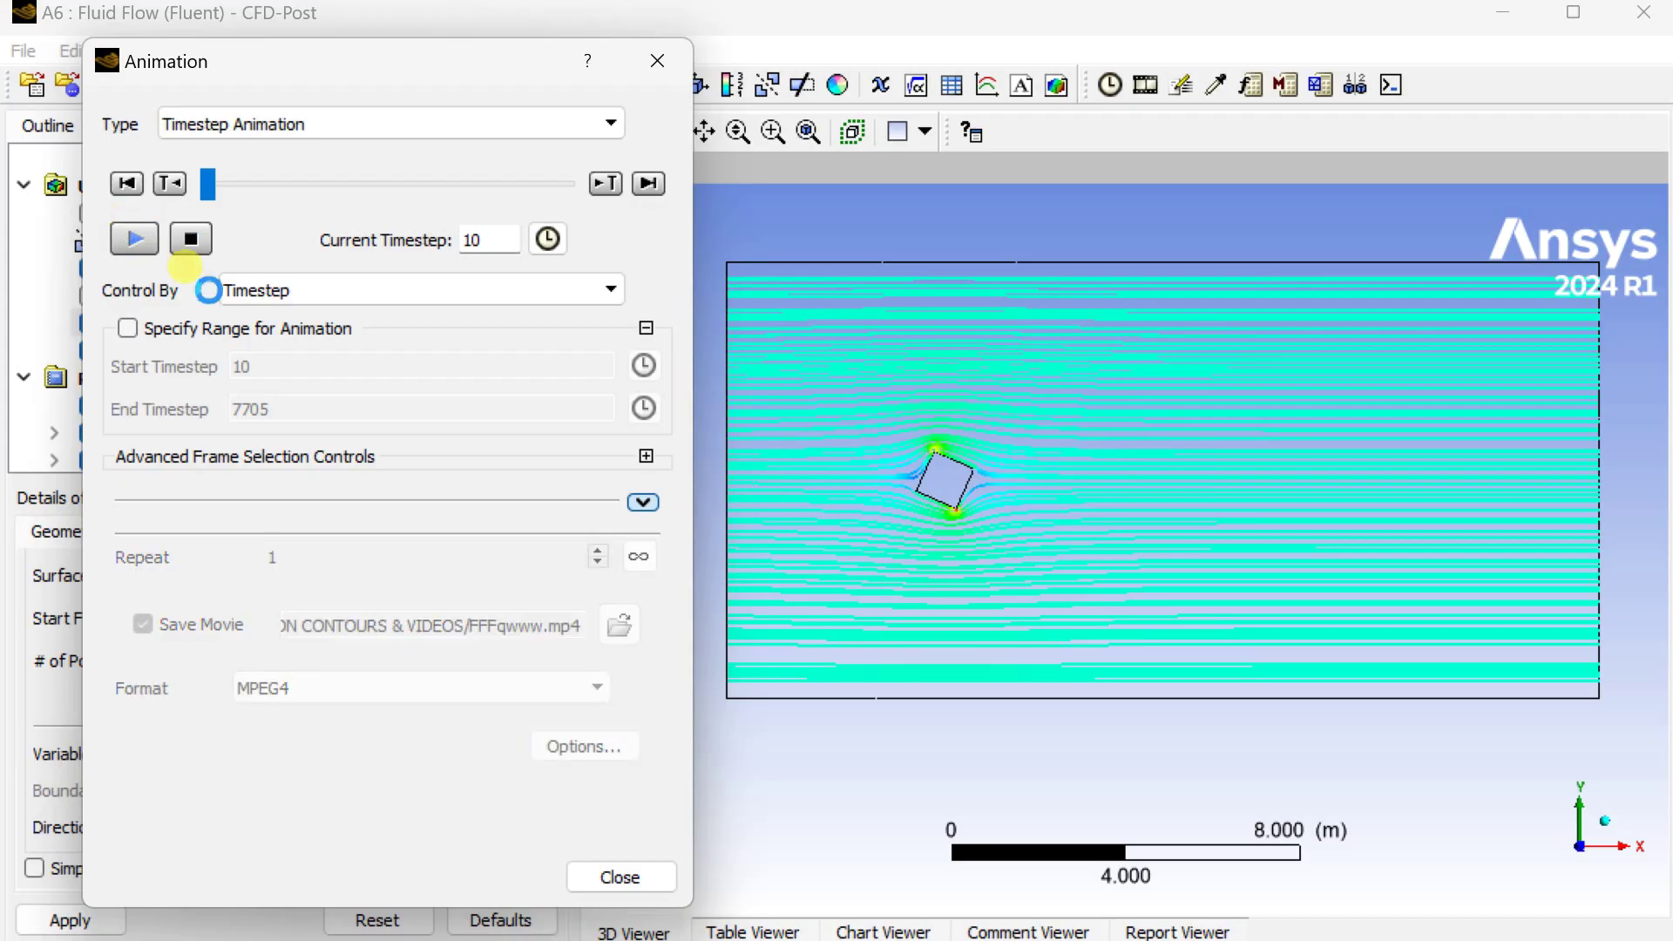